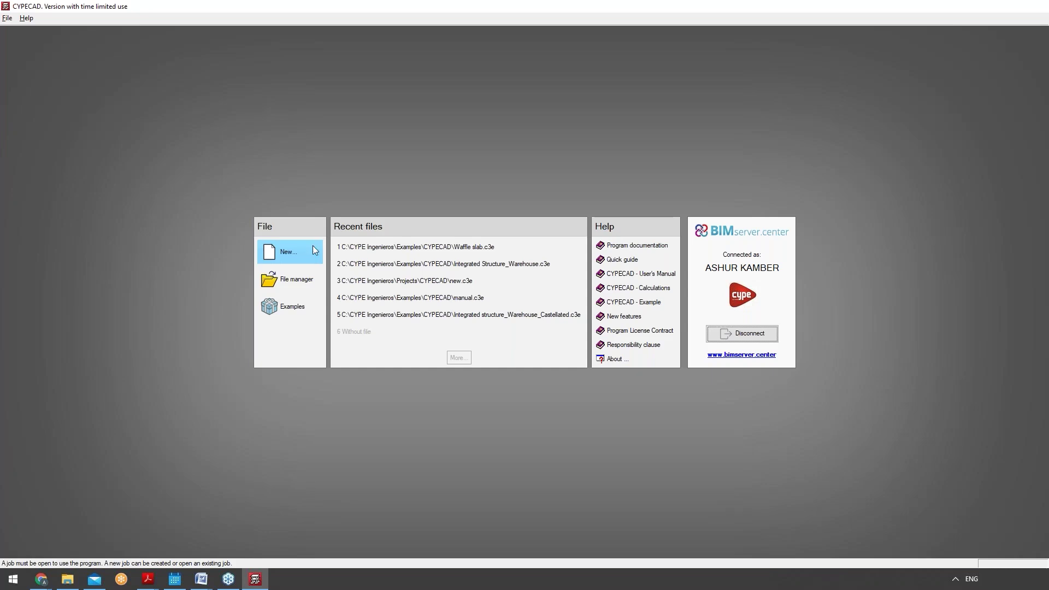
Start a new project with the file name NewWebinar and decline importing a BIM model.
click(304, 256)
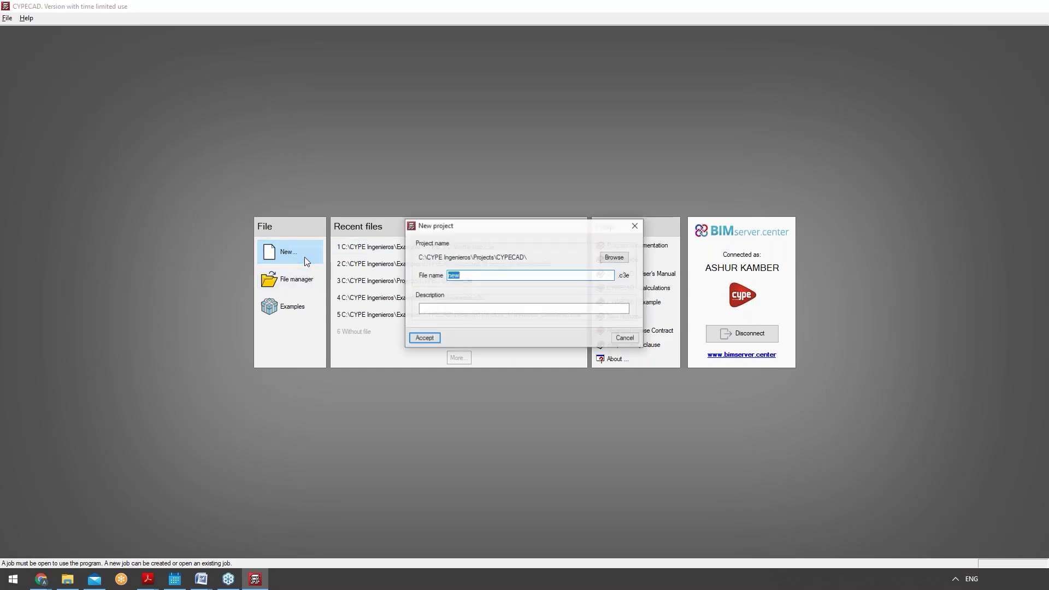
text(NewWebinar)
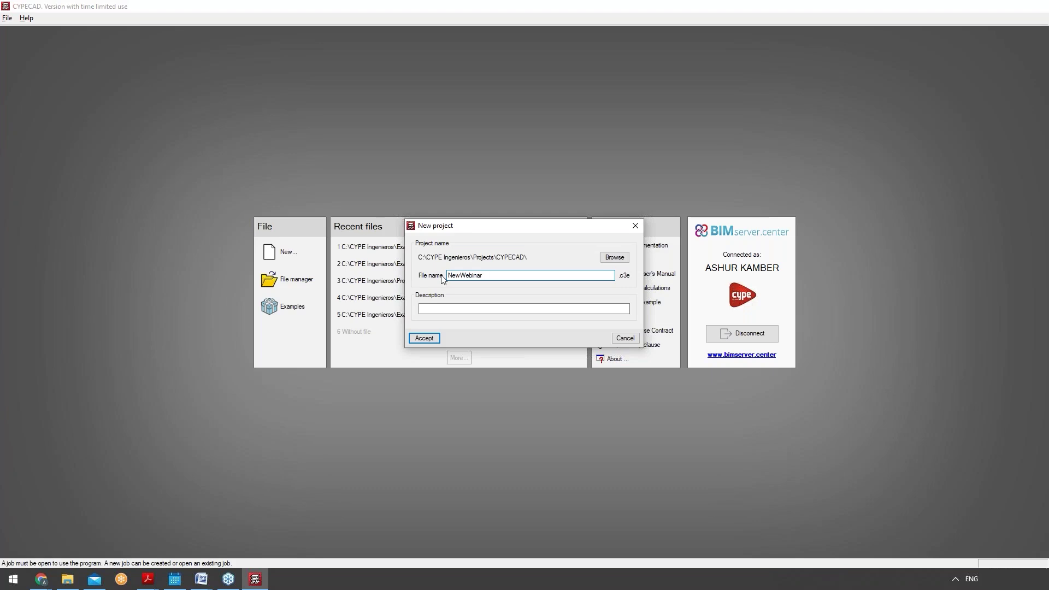
click(424, 339)
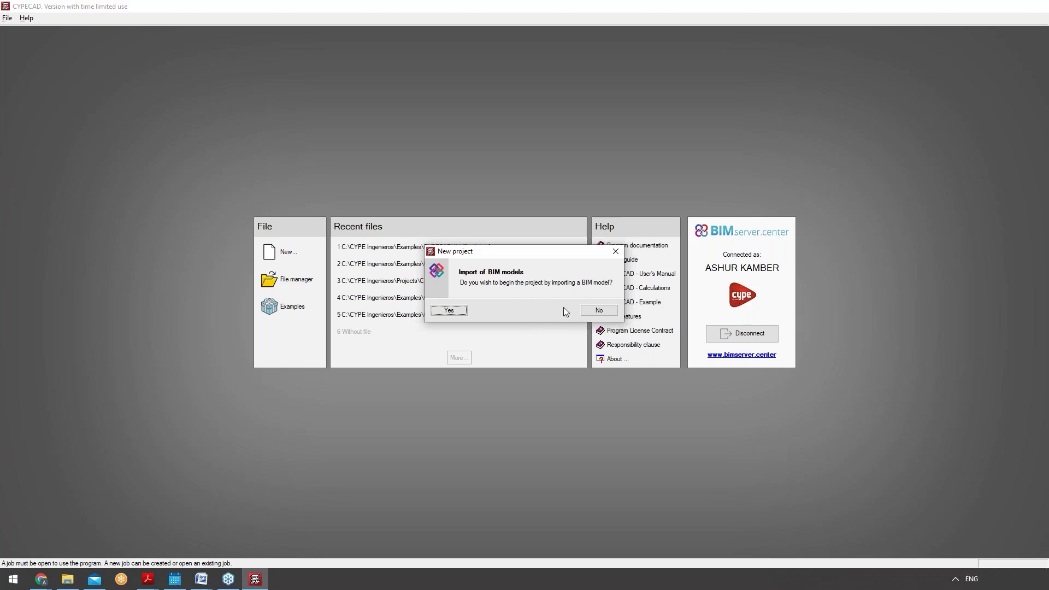
click(597, 311)
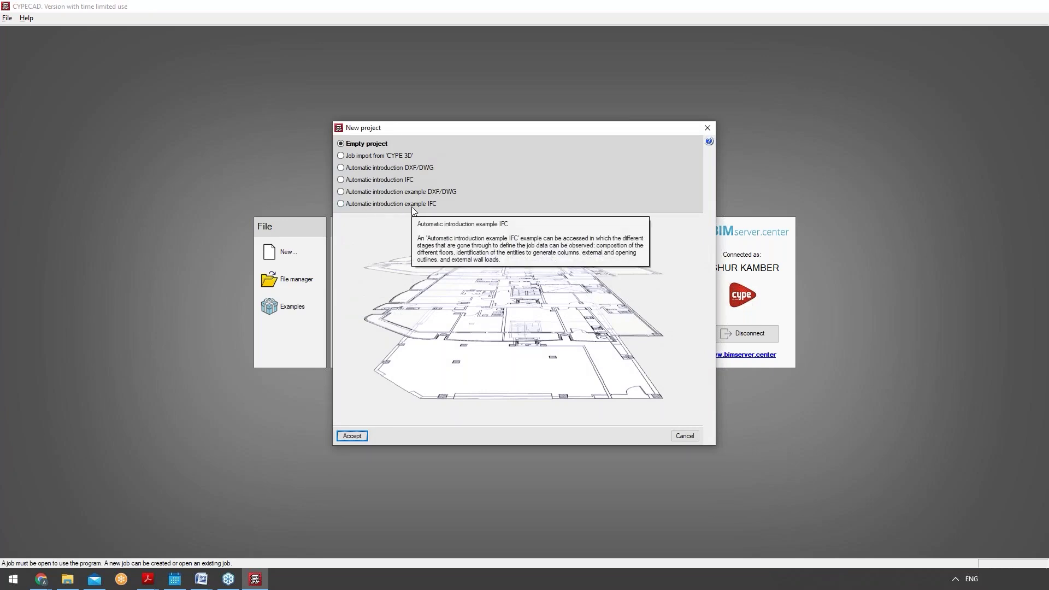
Preview the CYPE 3D import, DXF/DWG and IFC project types and create the job as an Empty project.
click(396, 155)
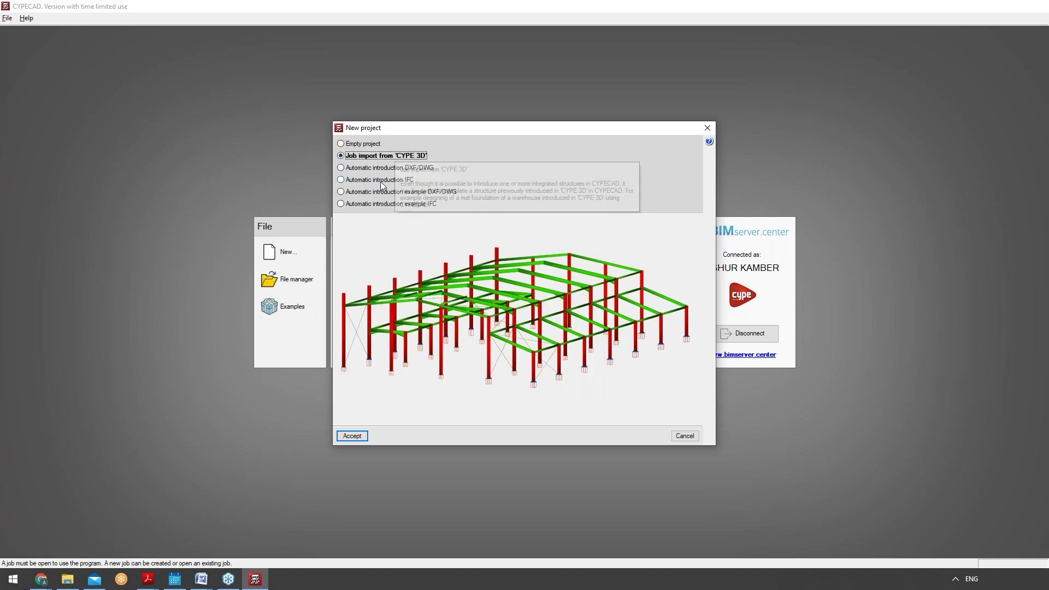
click(394, 168)
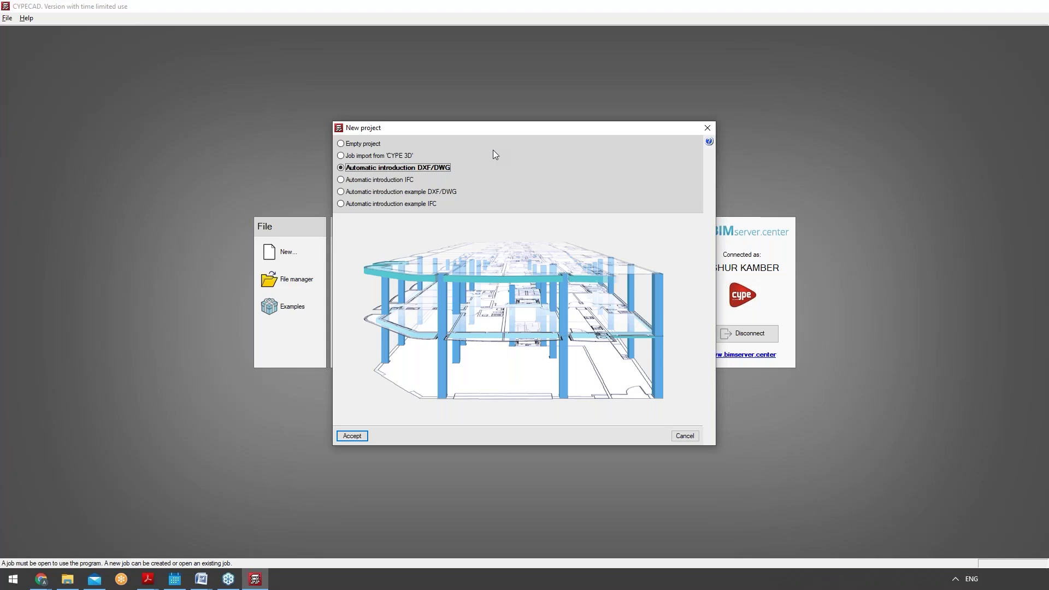
click(385, 178)
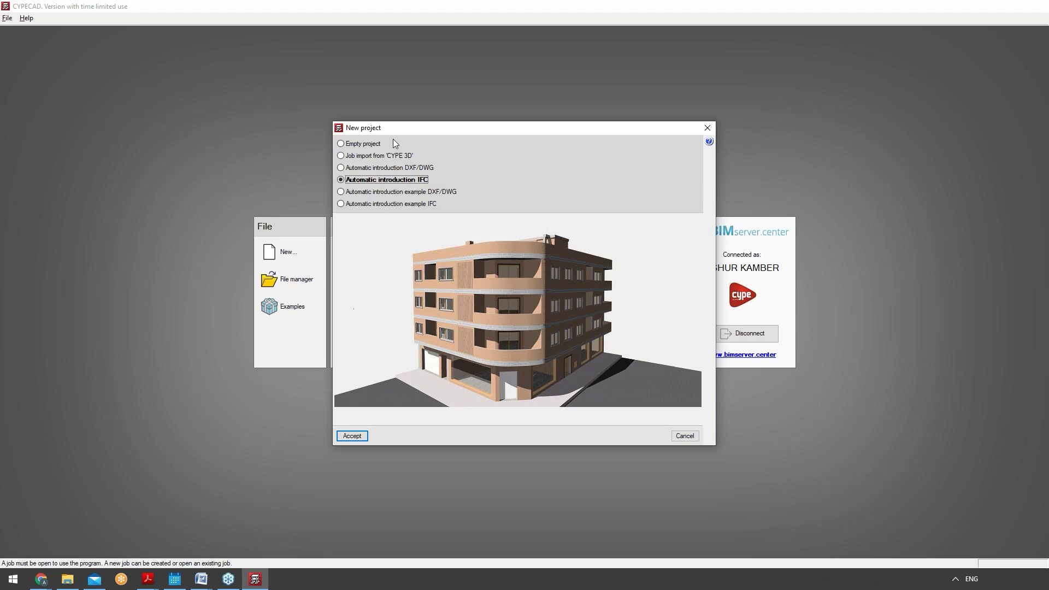
click(430, 193)
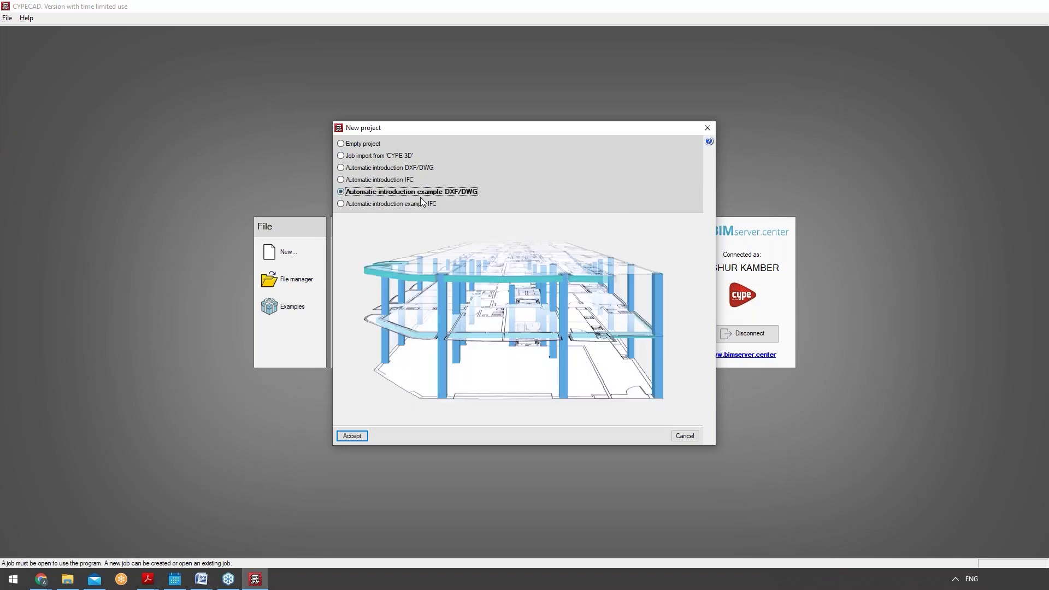
click(421, 203)
click(398, 180)
mouse_move(426, 156)
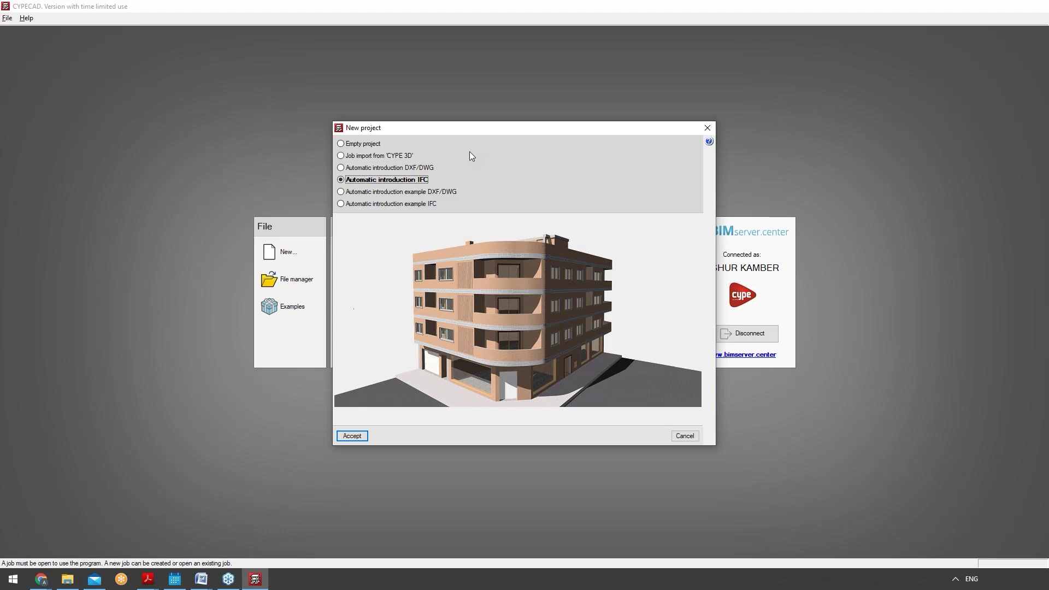
click(383, 144)
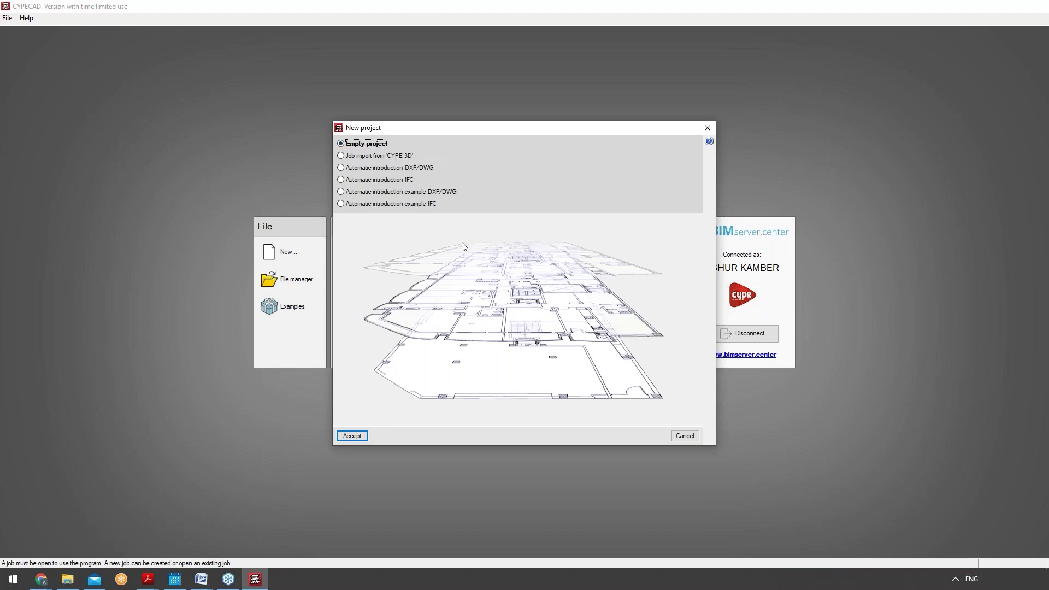
click(358, 437)
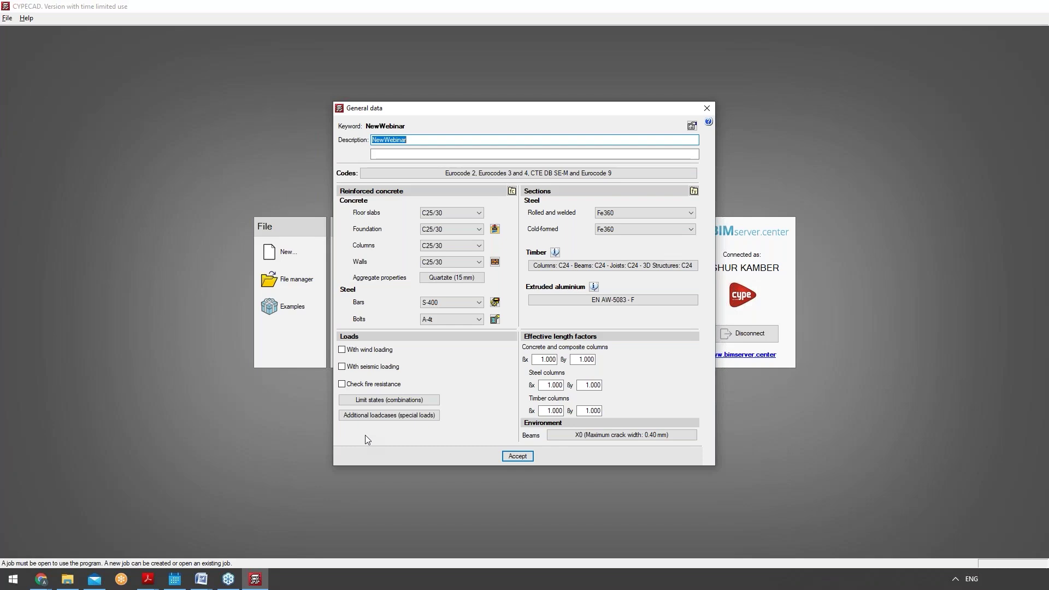
Examine the list of available concrete design codes in the project's code selection.
click(498, 174)
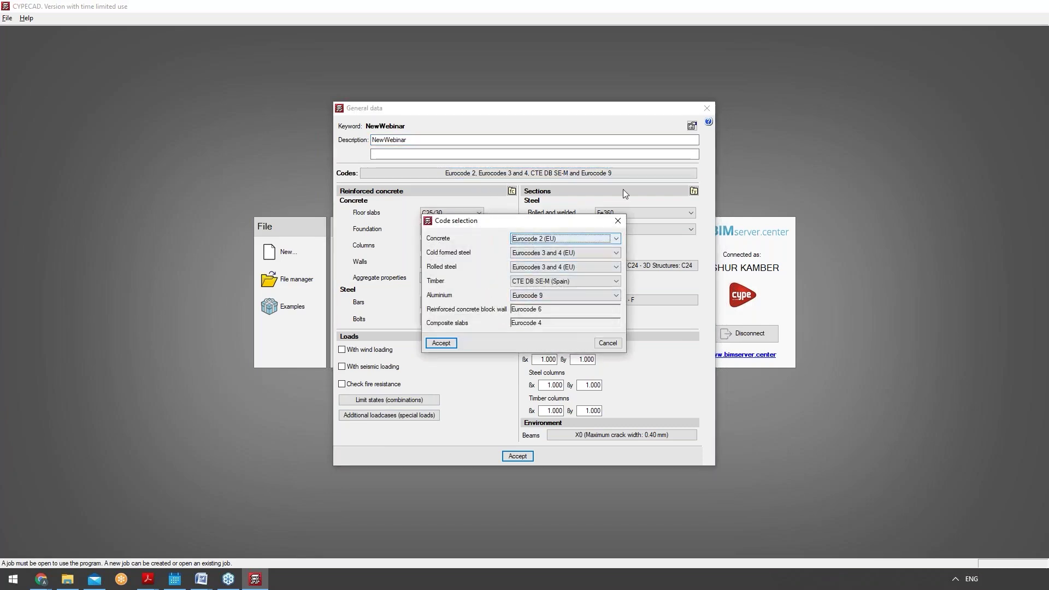
click(616, 239)
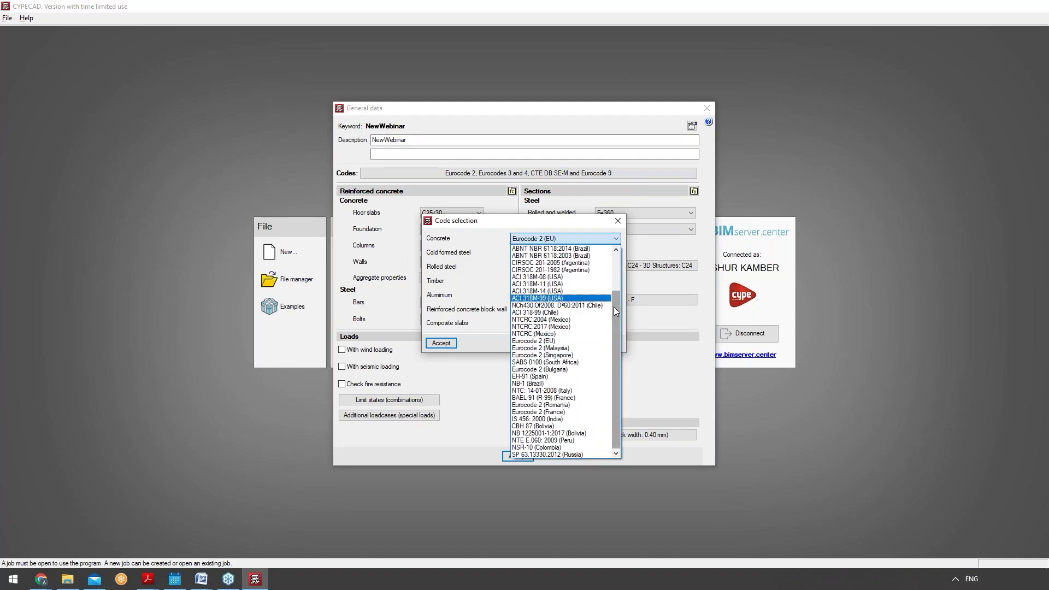
drag(615, 311, 618, 285)
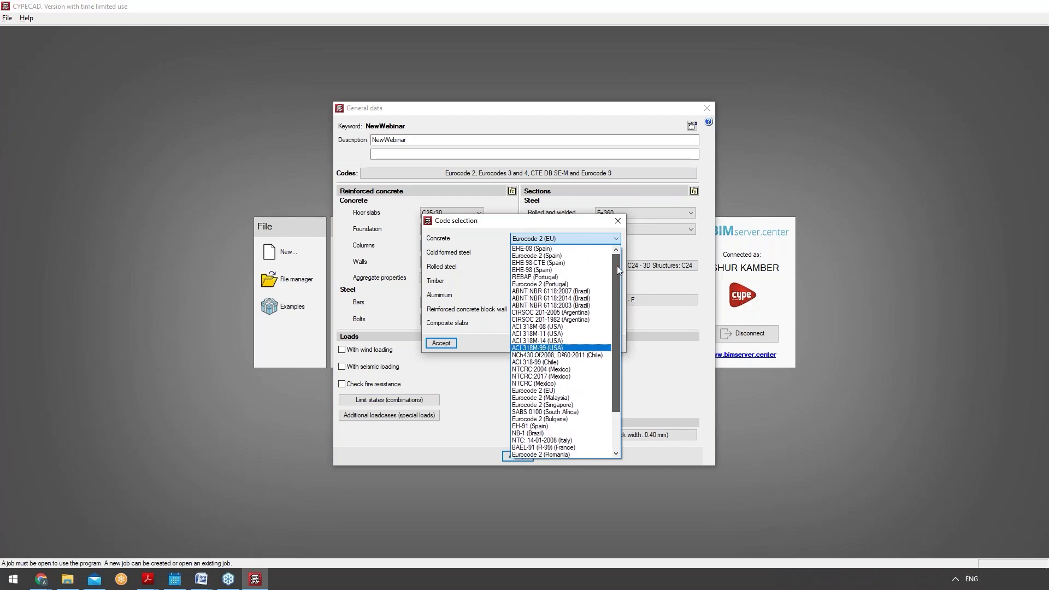
scroll(615, 279, down, 1)
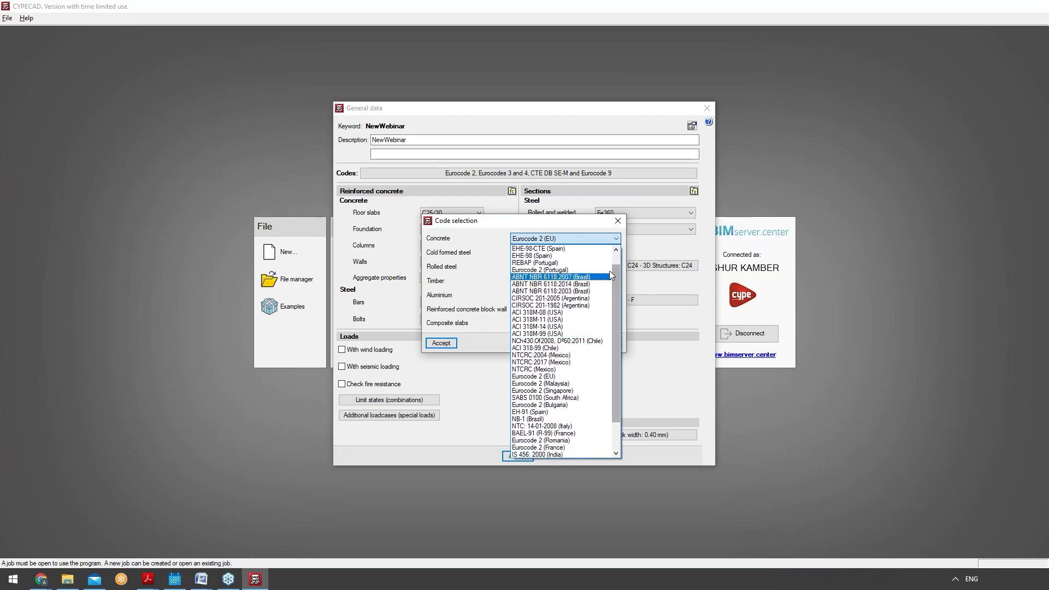
drag(618, 313, 614, 346)
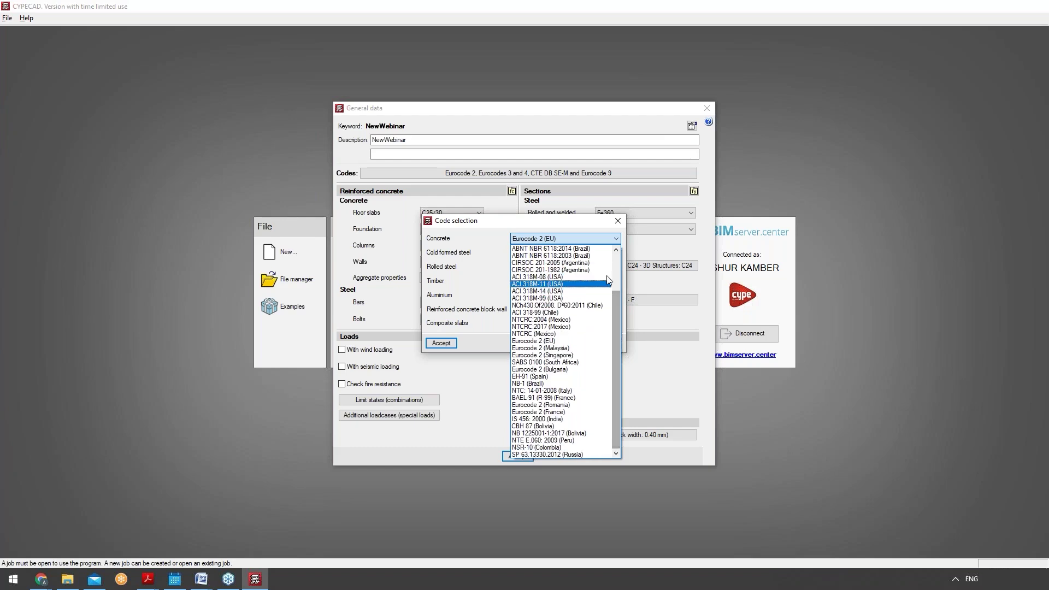
click(613, 239)
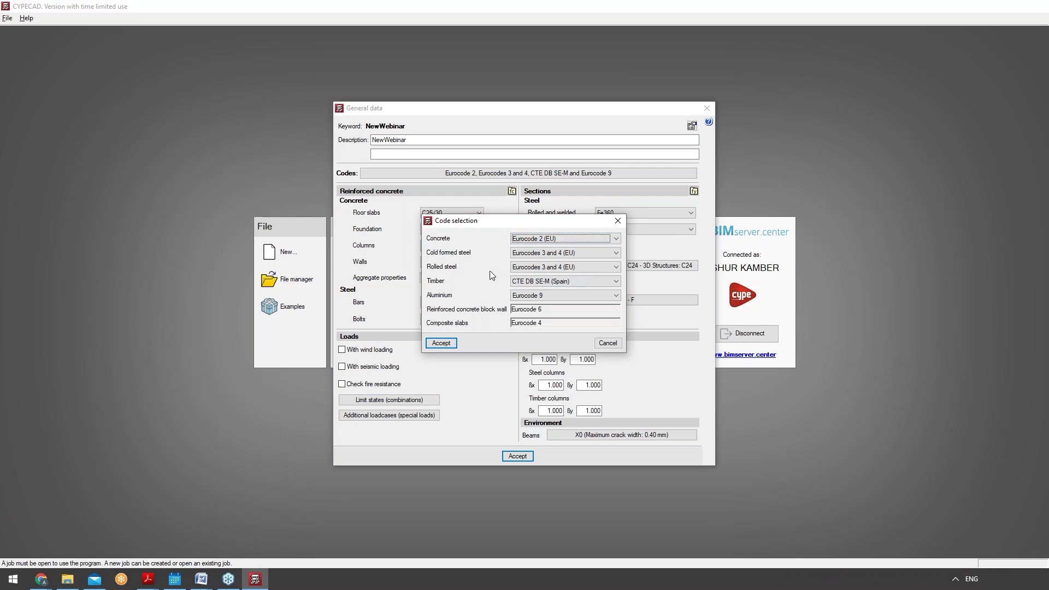
Review the steel, timber and aluminium design code choices and accept the existing code selection.
click(552, 256)
click(552, 258)
click(547, 280)
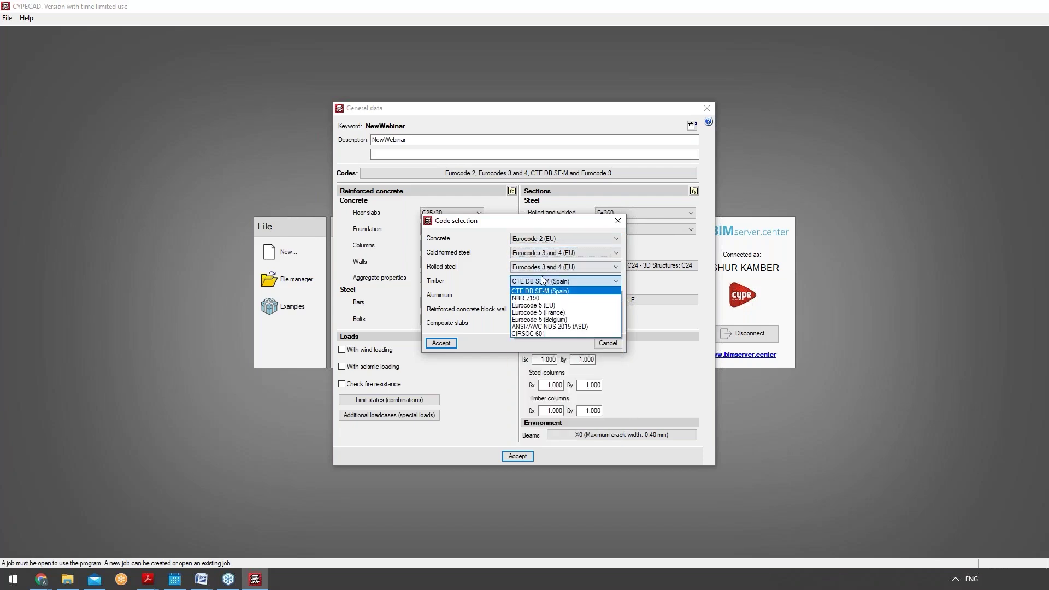
click(546, 271)
click(543, 295)
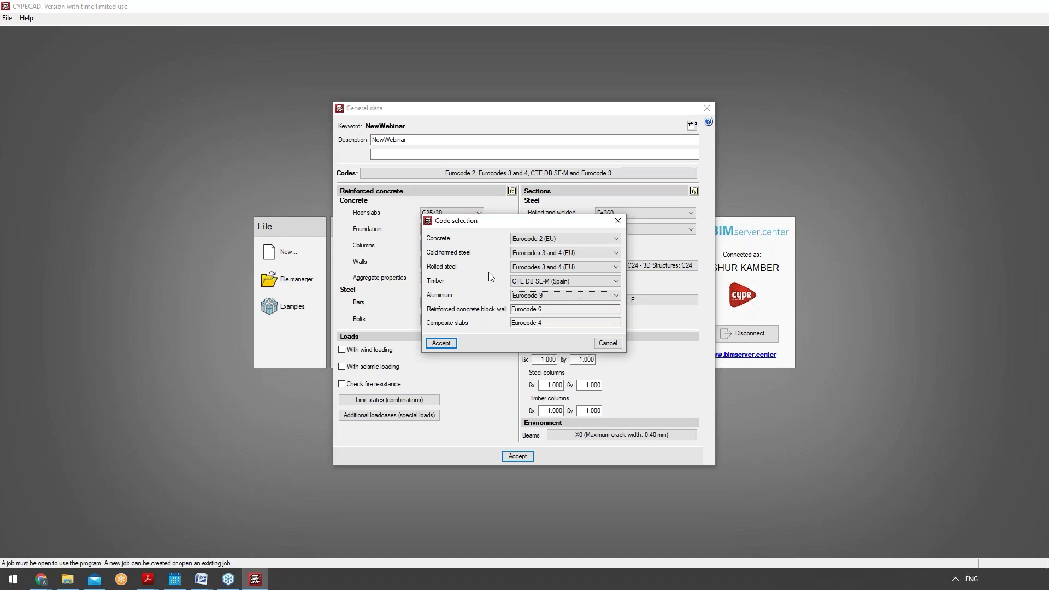
click(441, 343)
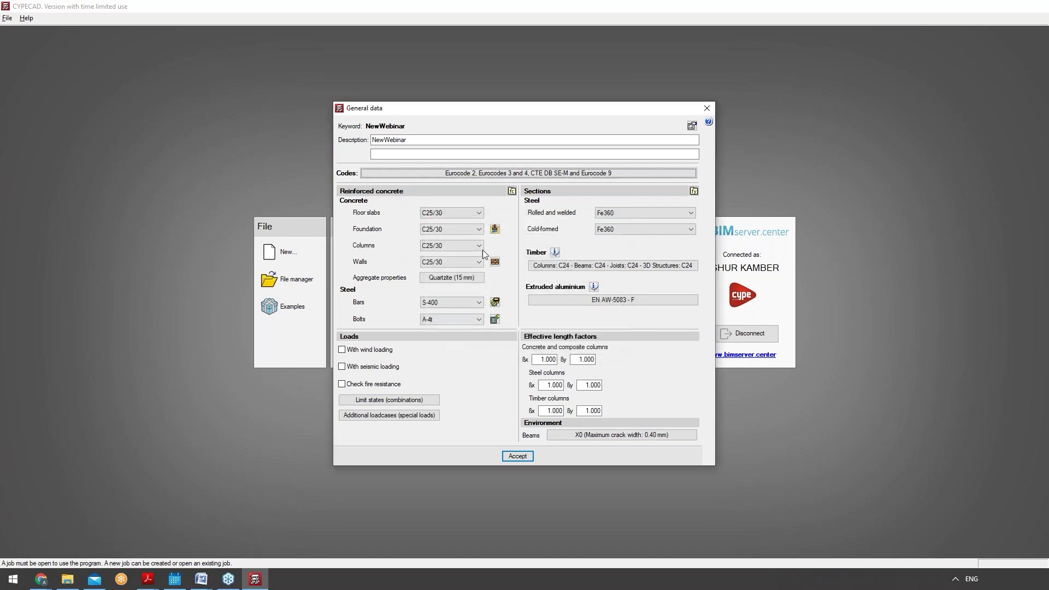
Review the concrete grades offered for the floor slabs, and check the column and wall concrete choices.
click(472, 215)
click(476, 216)
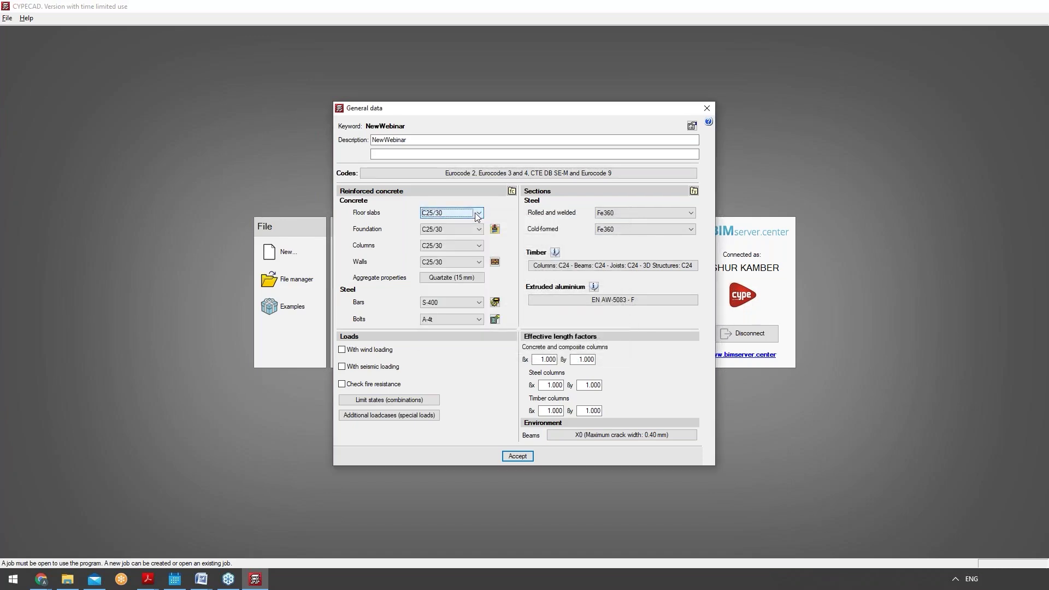
click(477, 216)
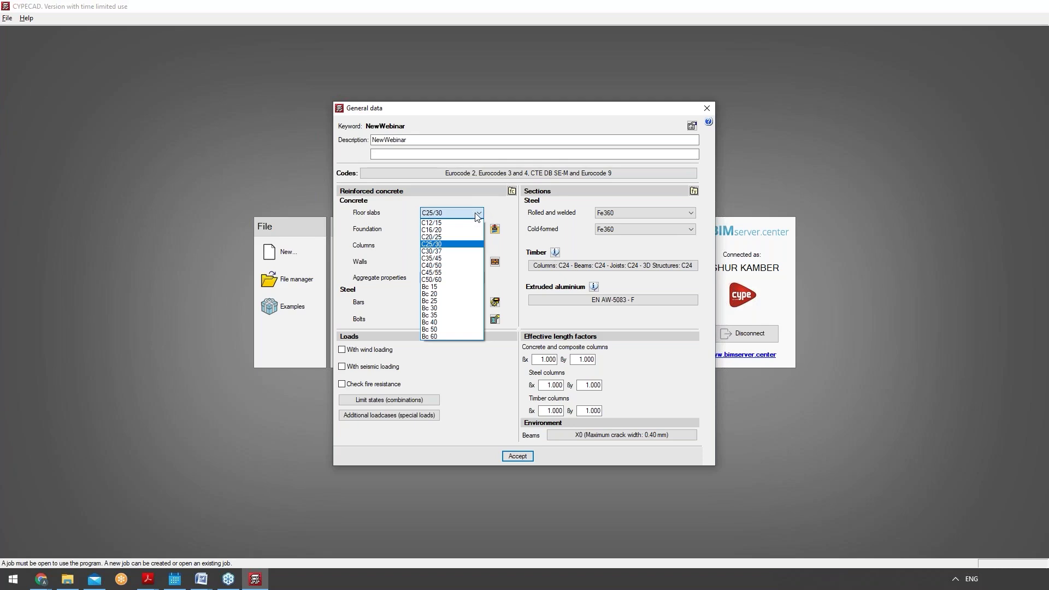
click(477, 216)
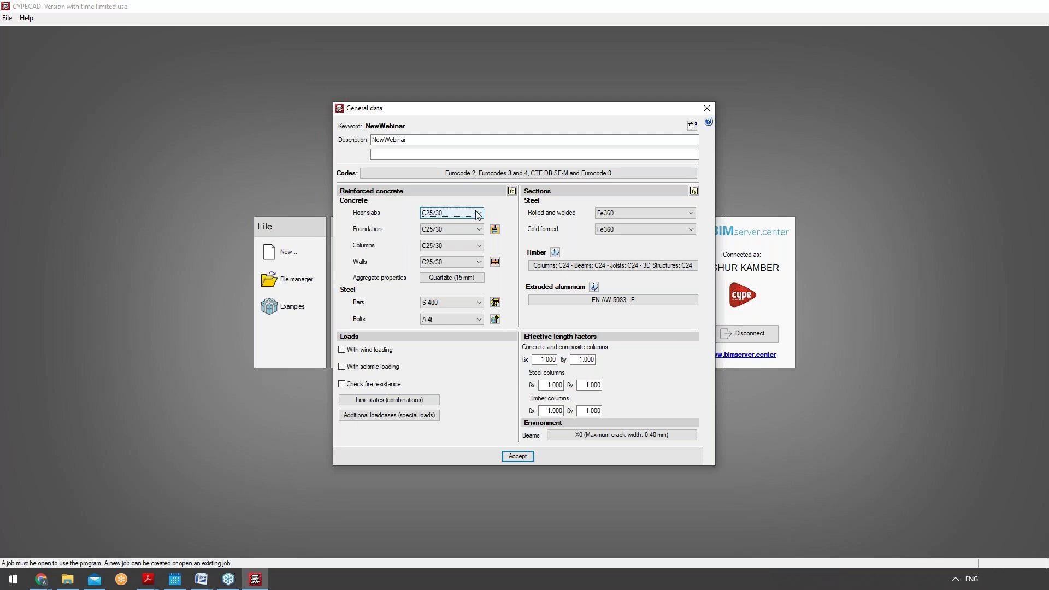
click(478, 215)
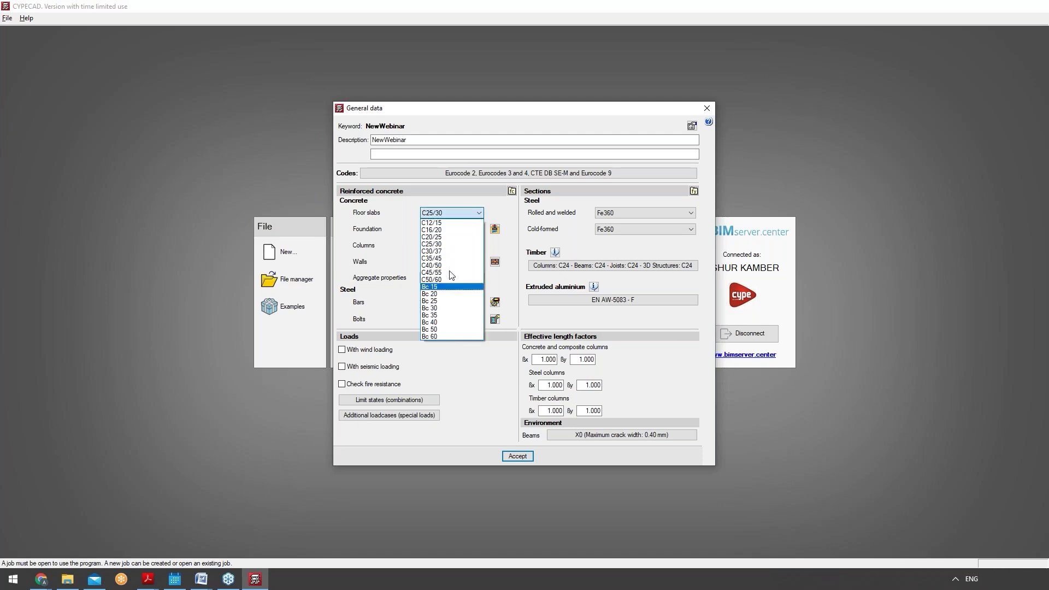
click(464, 212)
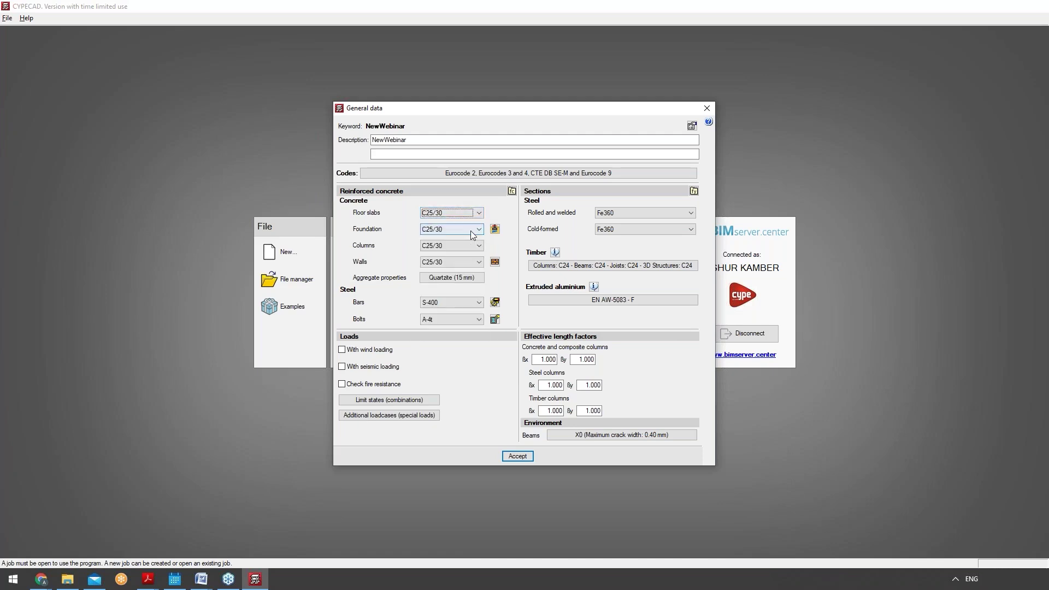
click(475, 246)
click(476, 266)
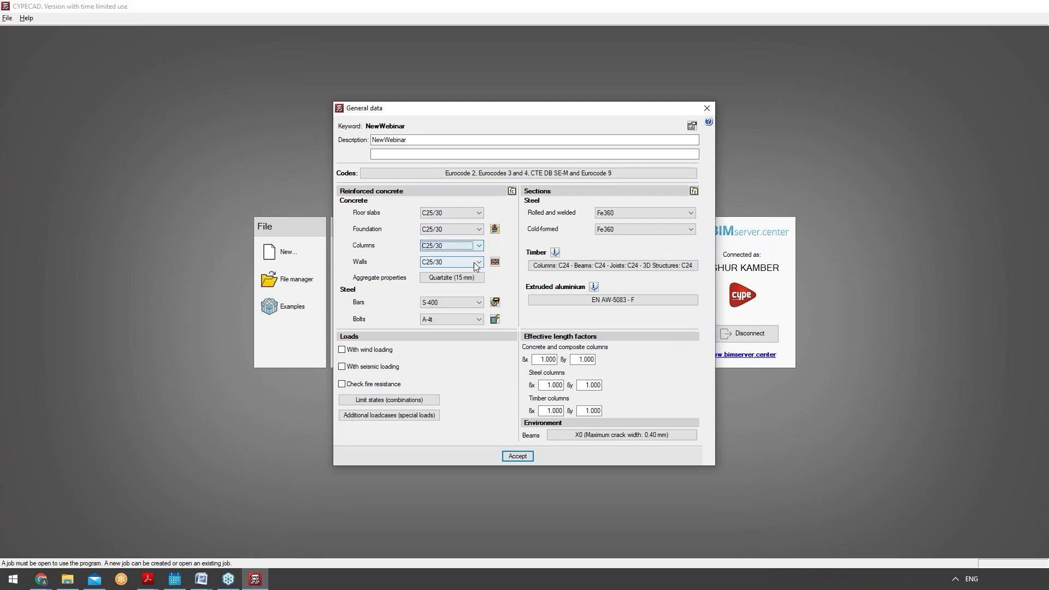
Inspect the masonry wall settings, viewing the NORMABLOC materials and the reinforcement design options.
click(495, 262)
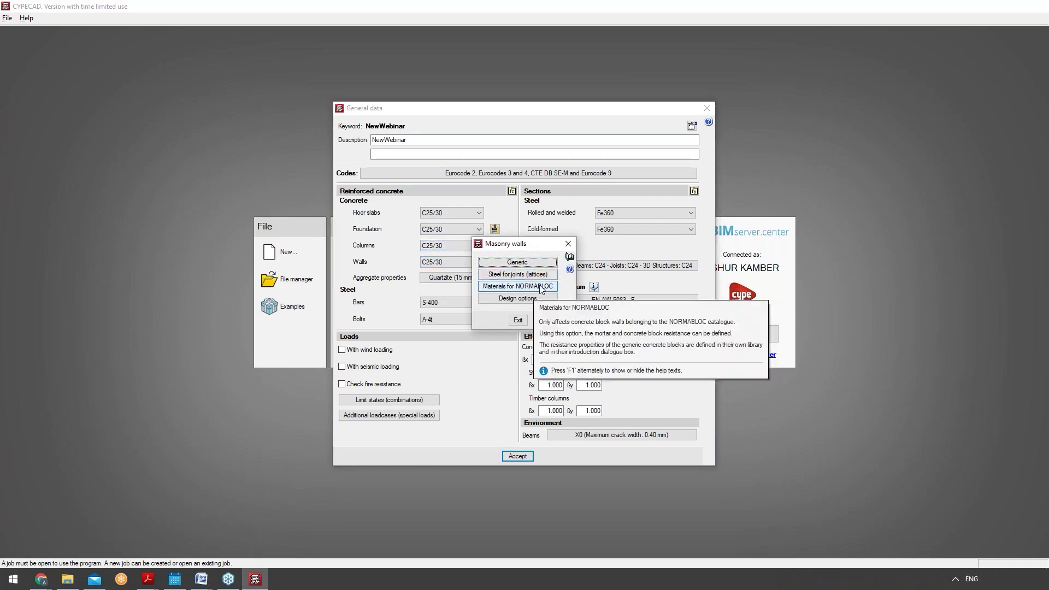
click(540, 288)
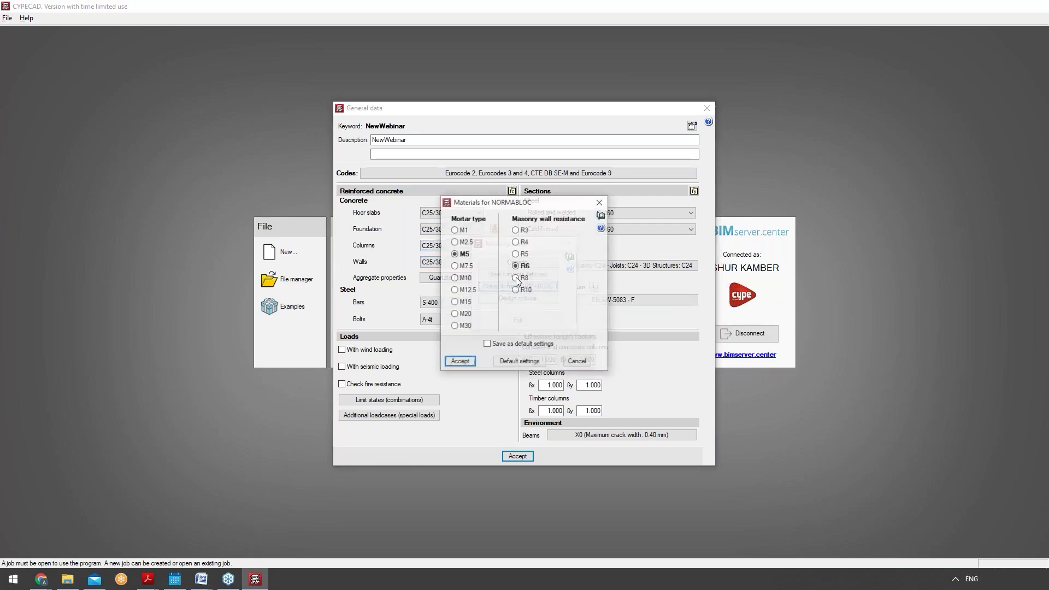
click(603, 199)
click(534, 298)
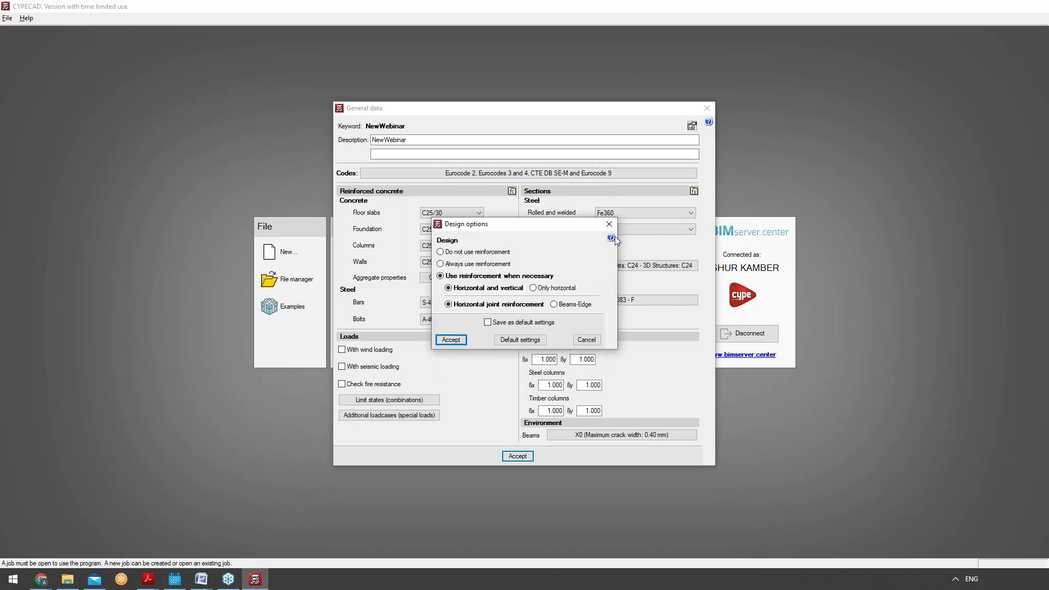
click(610, 224)
click(571, 243)
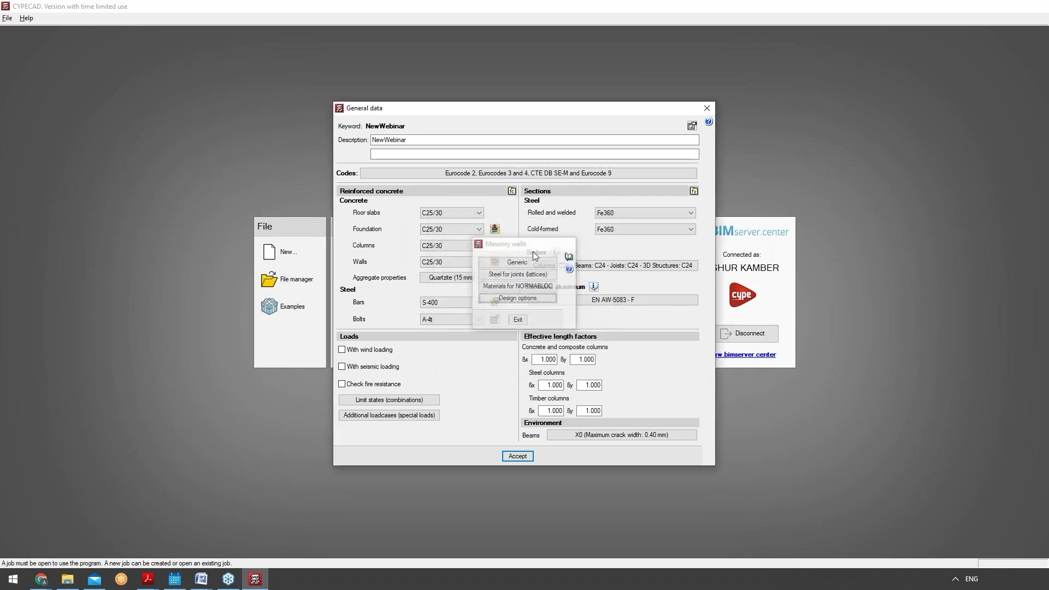
Review the aggregate properties, the reinforcement bar steel grades and the baseplate options for the bolts.
click(461, 280)
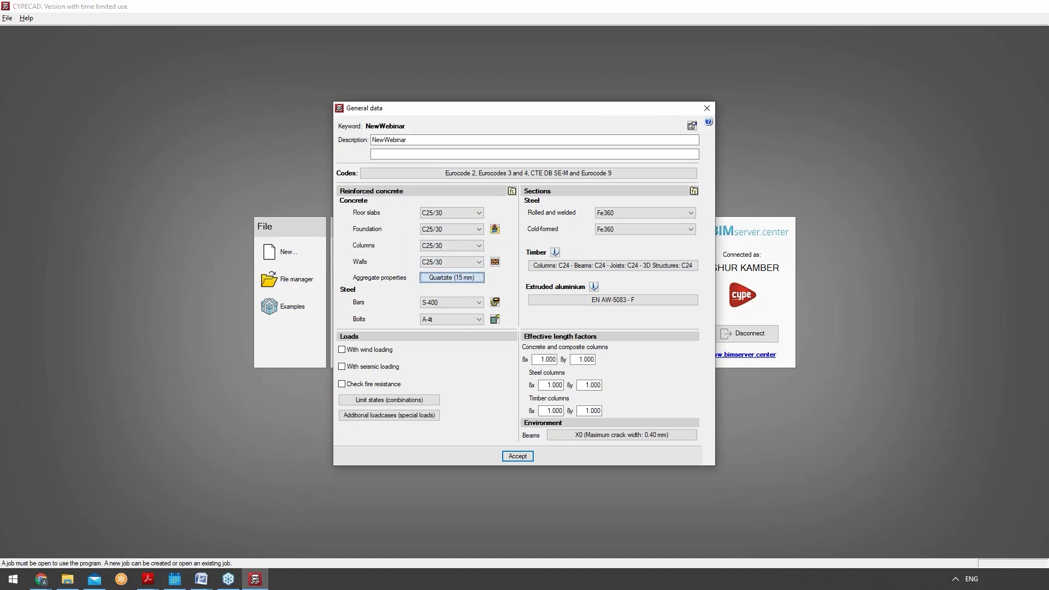
click(577, 179)
click(447, 303)
click(450, 303)
click(495, 319)
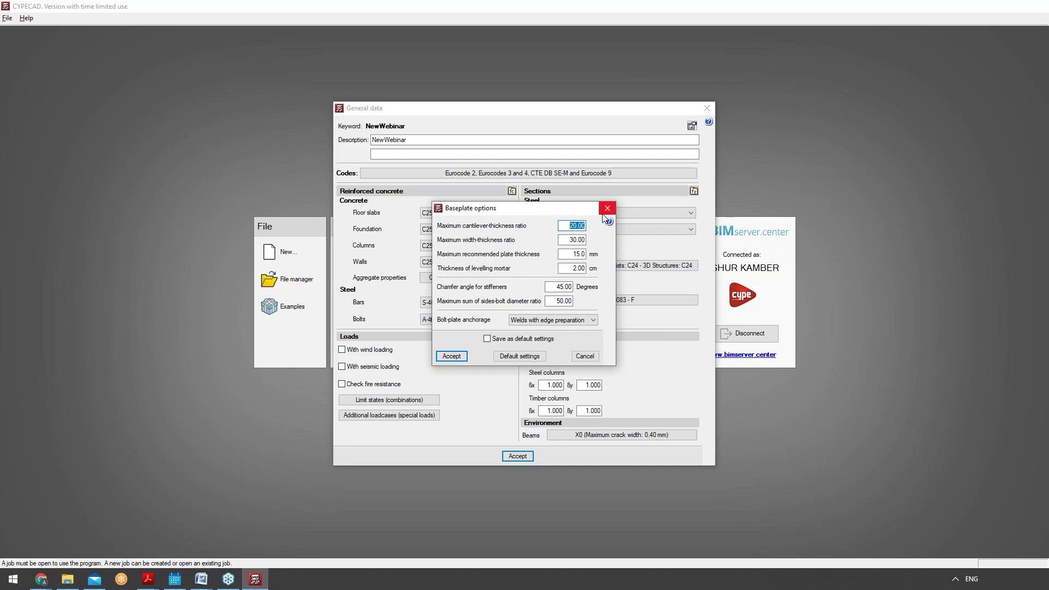
click(605, 210)
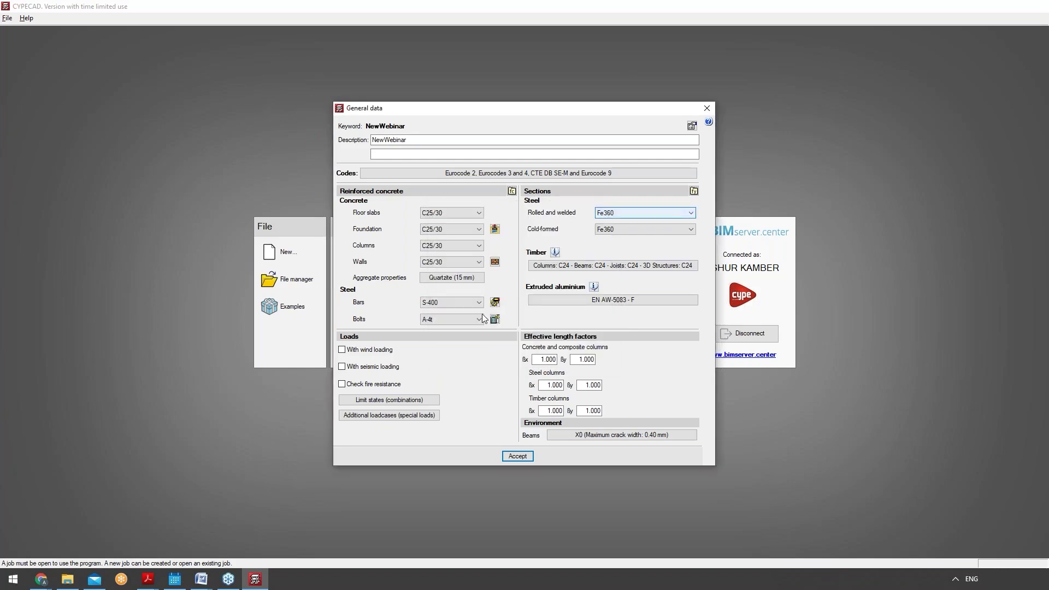
Review the wind load code and seismic load code options, leaving both dialogs without applying any loading.
click(370, 352)
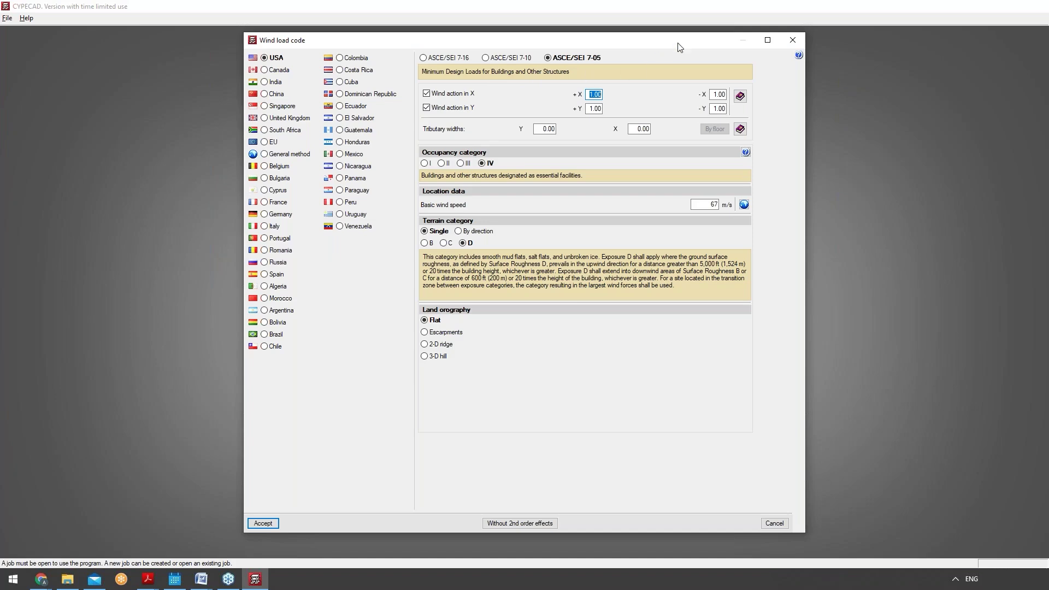
click(792, 40)
click(369, 371)
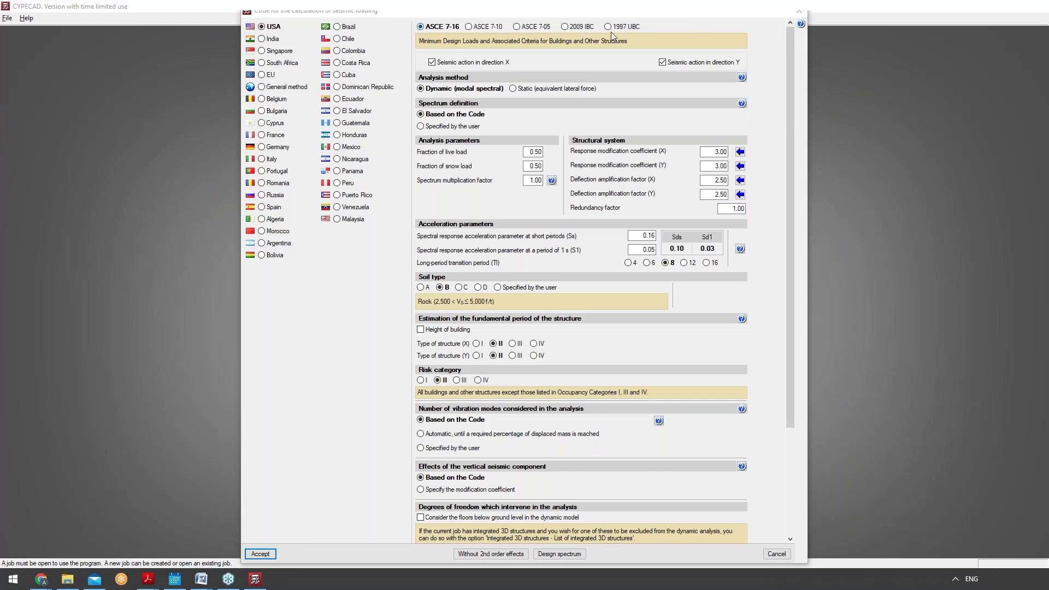
click(792, 14)
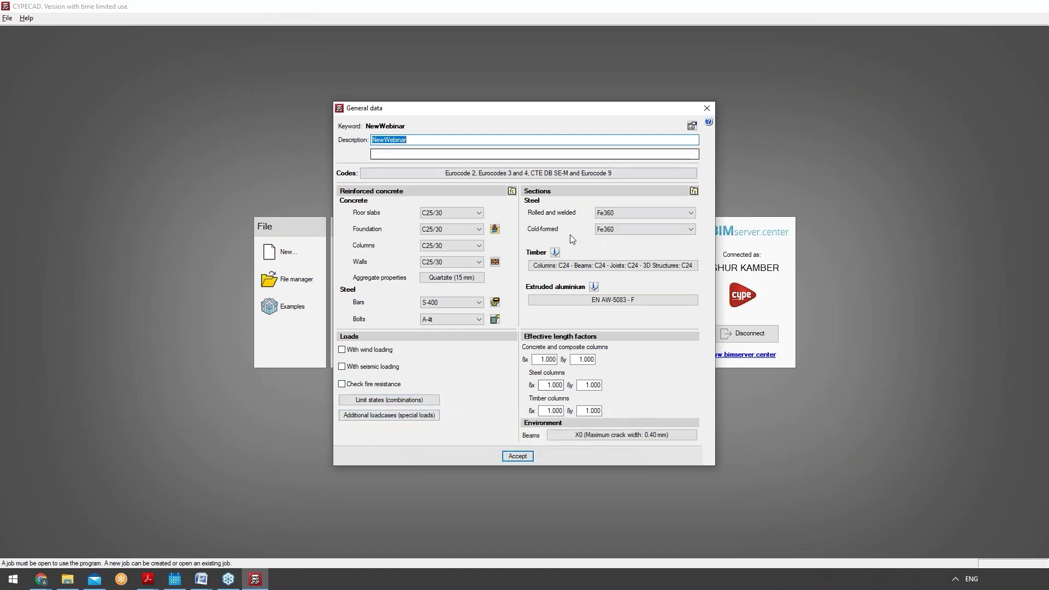
Review the rolled, welded and cold-formed steel grades, and inspect the timber material, service class and load duration settings.
click(634, 215)
click(635, 215)
click(633, 232)
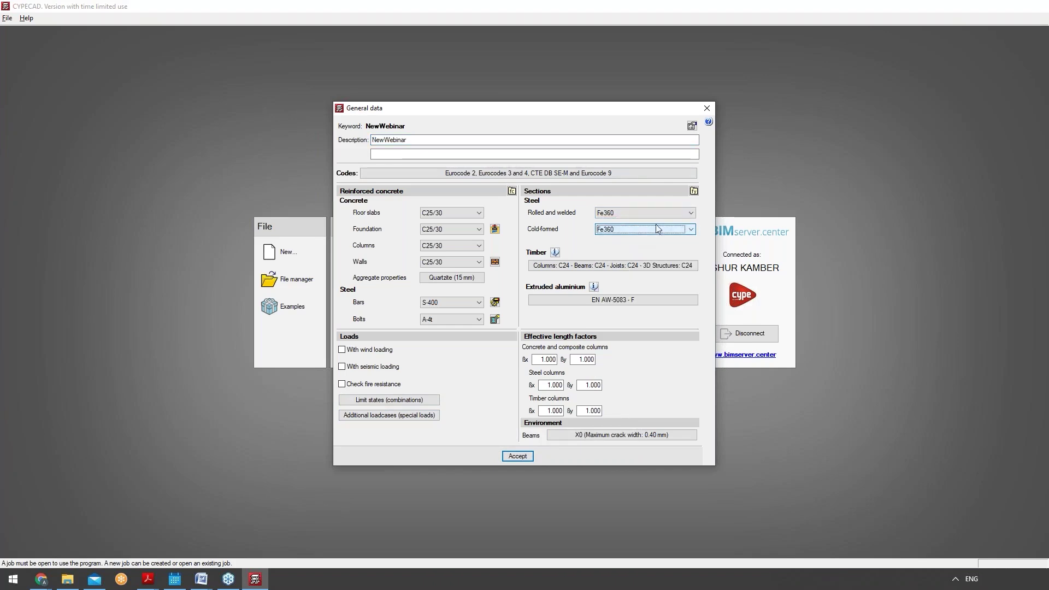
click(632, 267)
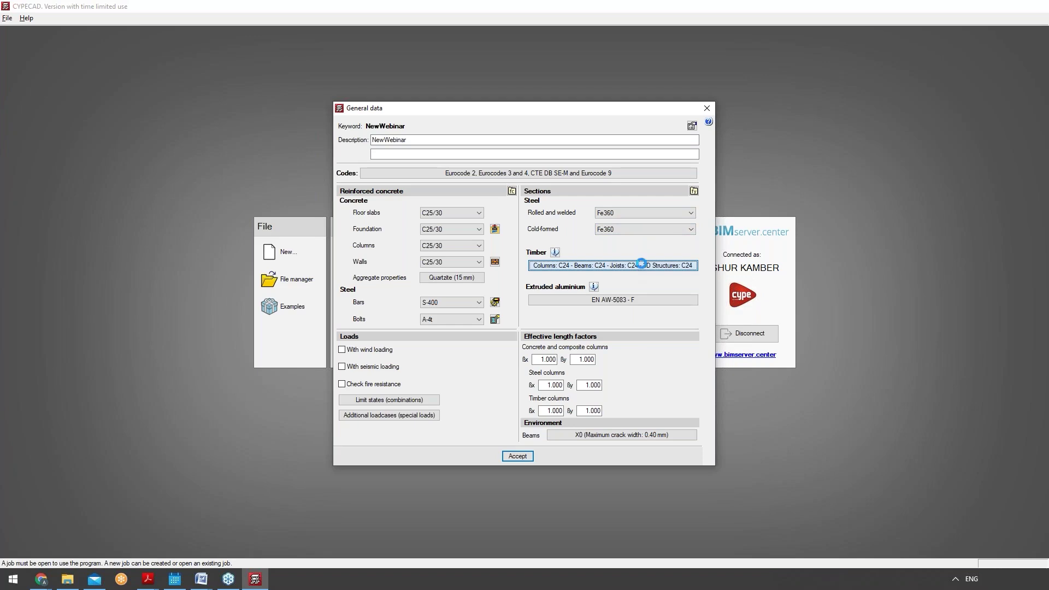
click(676, 167)
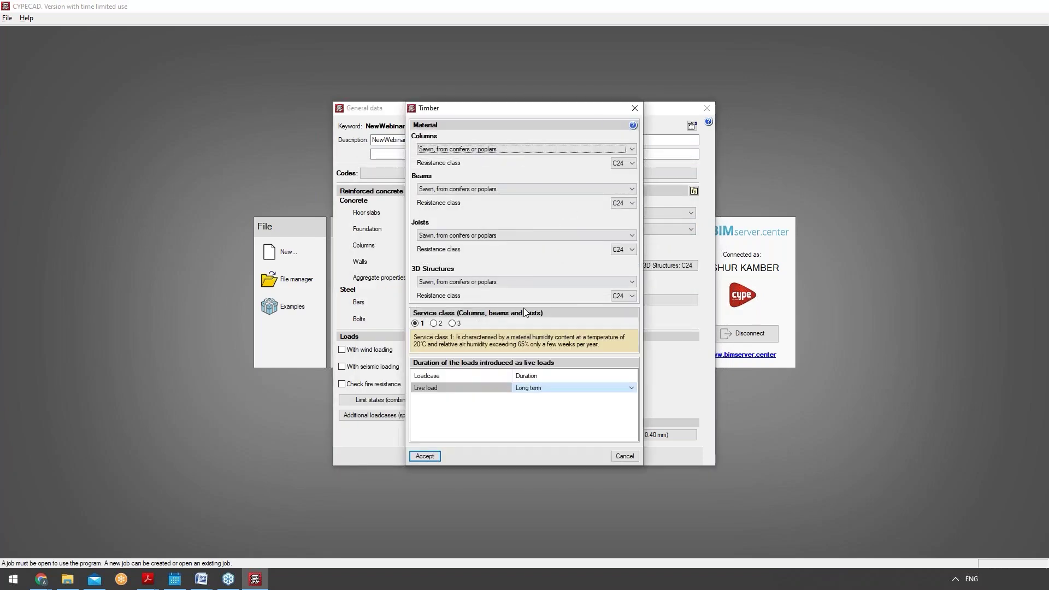
click(624, 455)
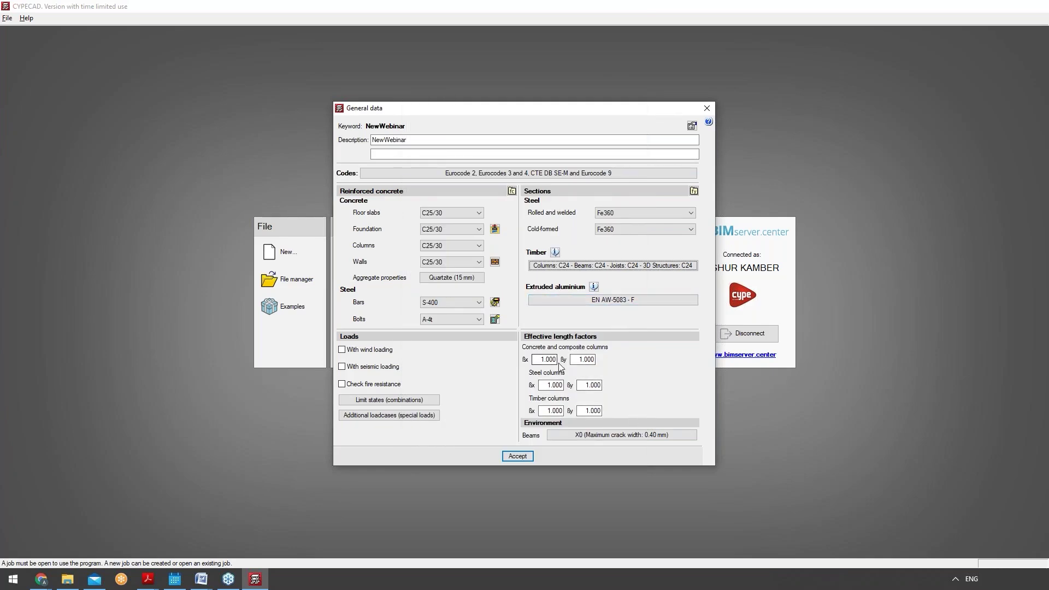
Inspect the user concrete library and the properties needed to define a new concrete, without adding one.
click(510, 192)
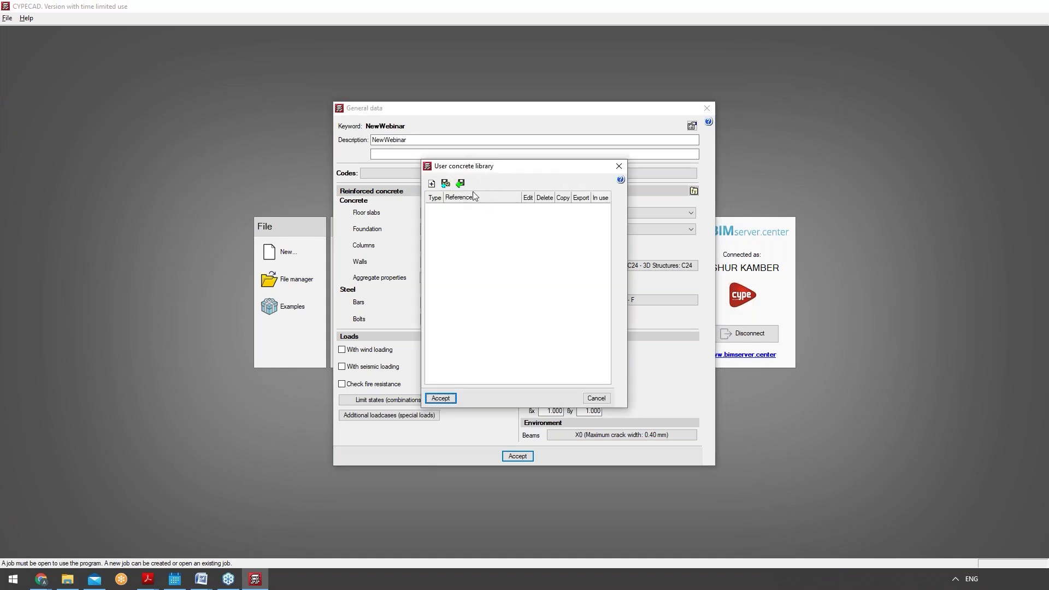
click(432, 187)
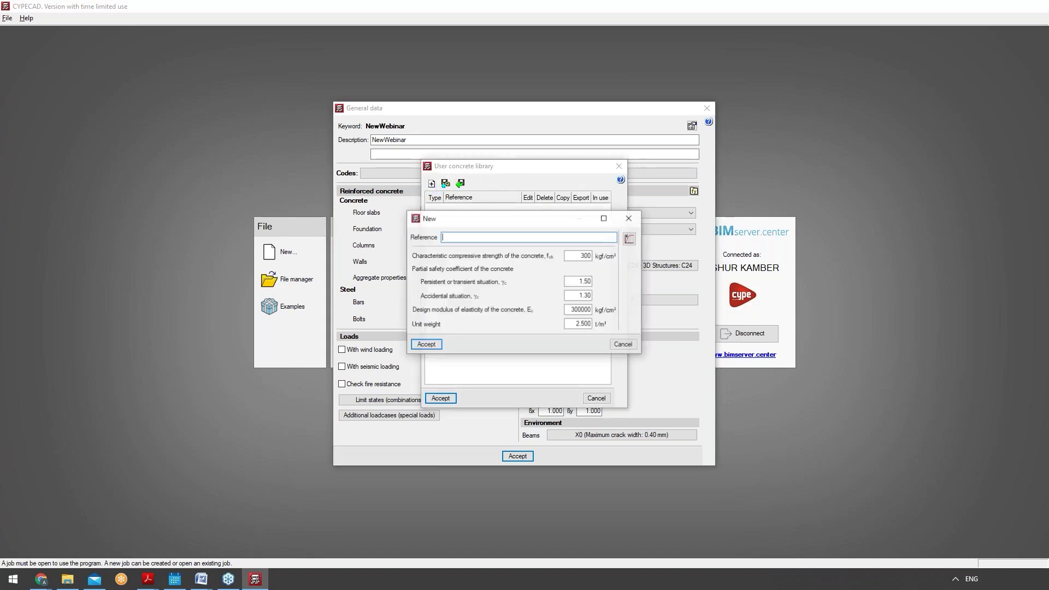
click(630, 218)
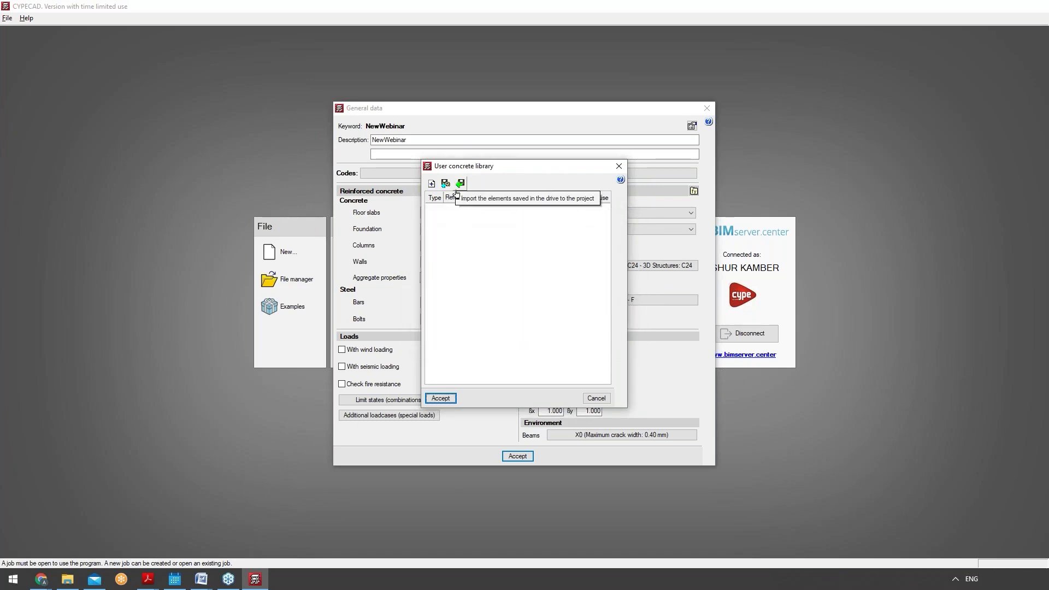
click(431, 183)
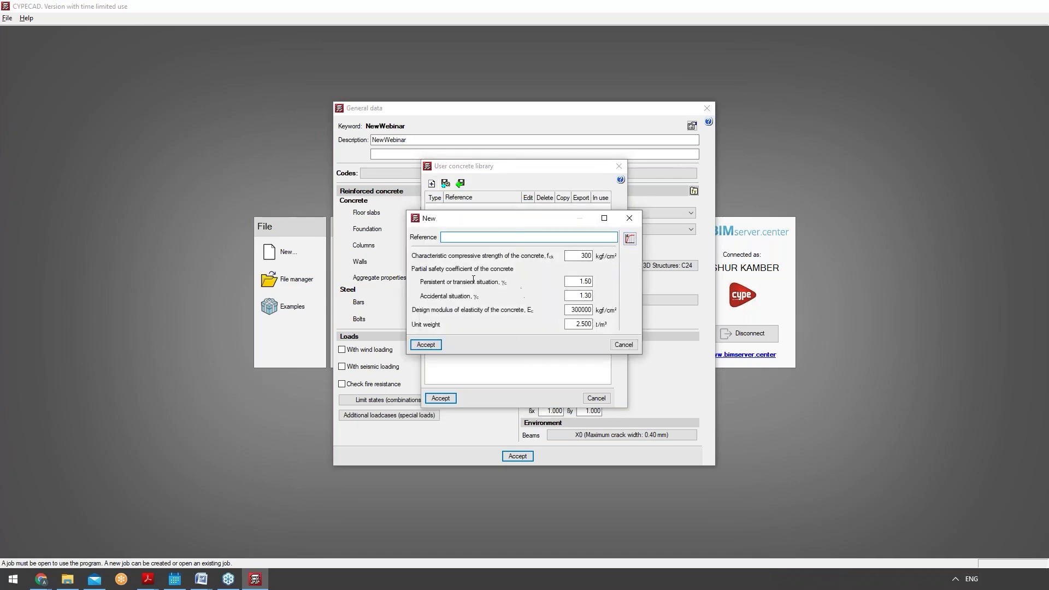
click(631, 347)
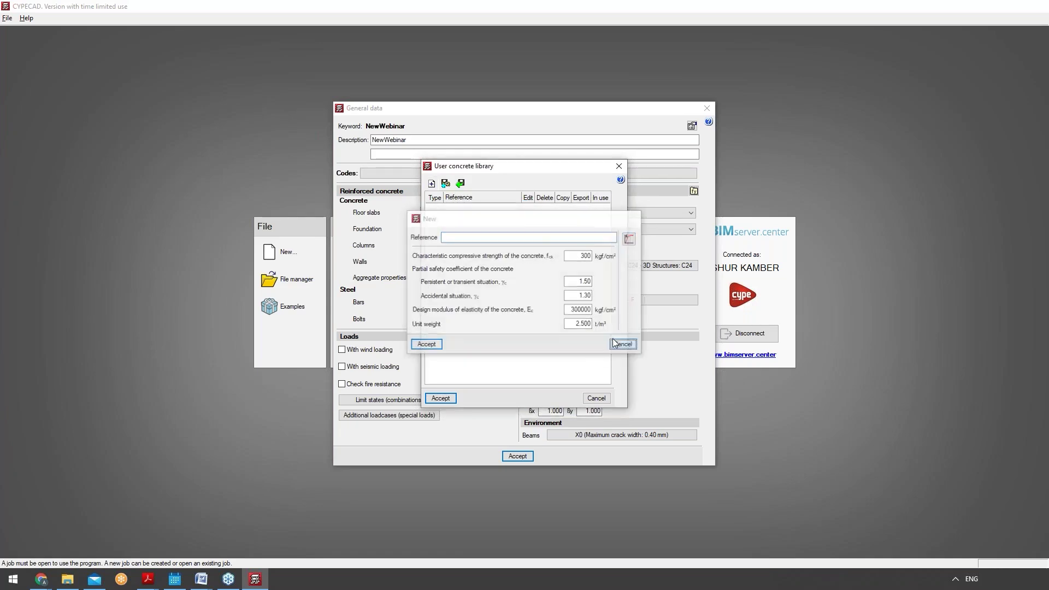
click(596, 398)
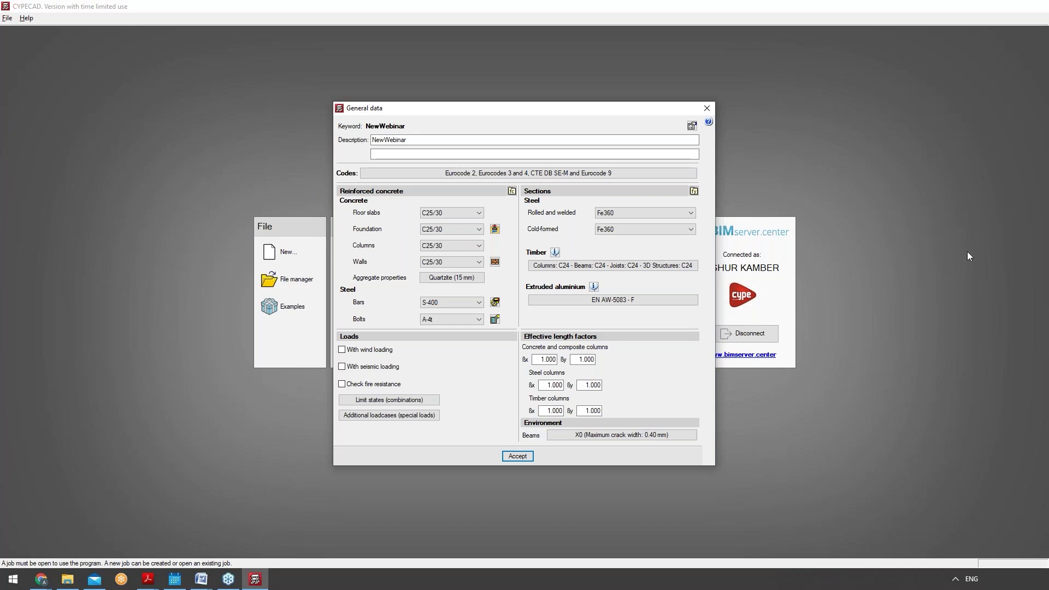
Accept the project's general data and the default limit state settings.
click(522, 456)
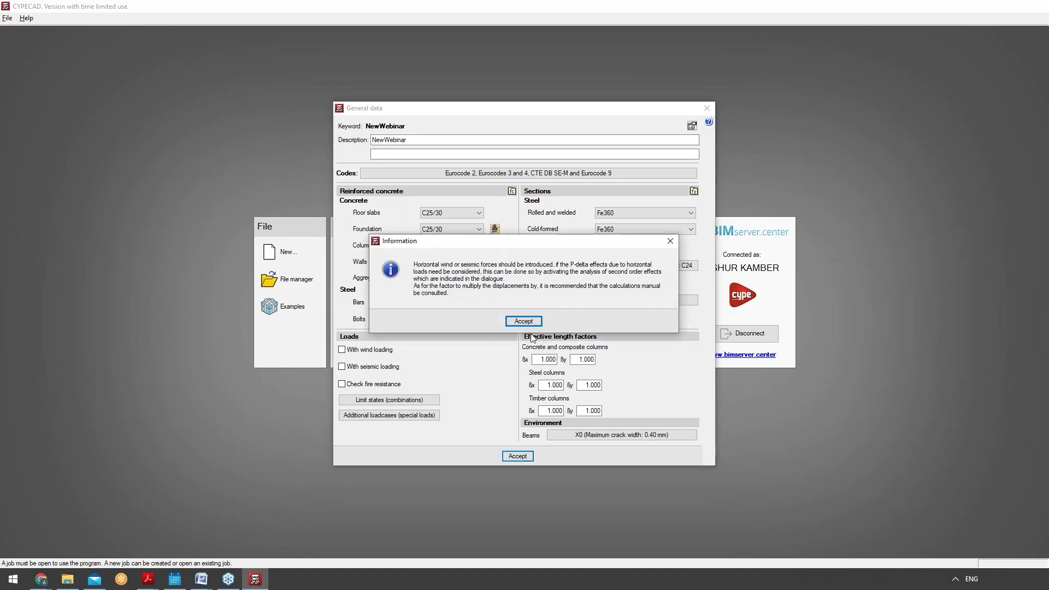
click(526, 322)
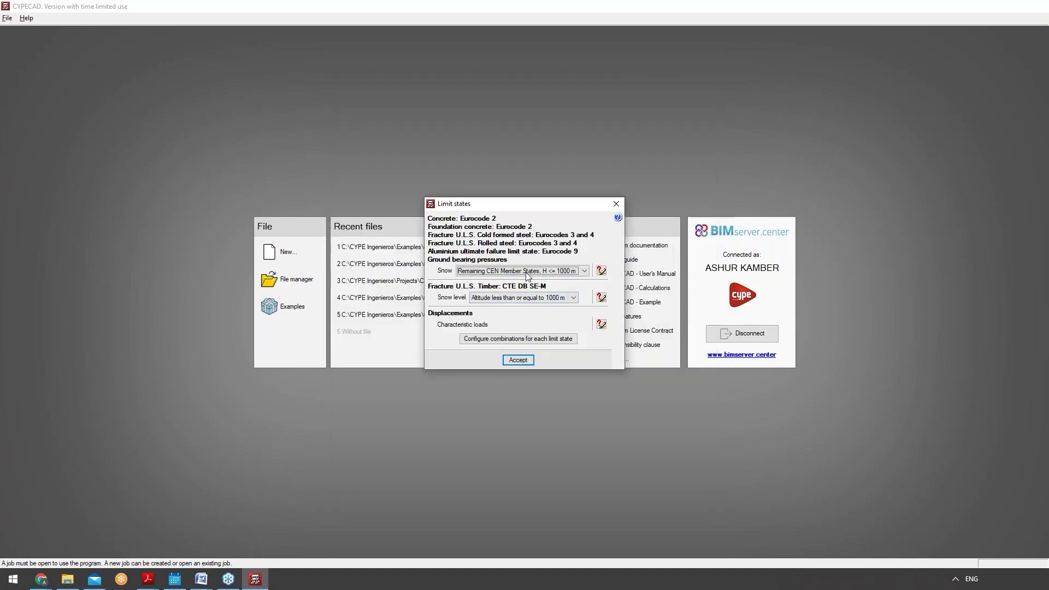
click(518, 360)
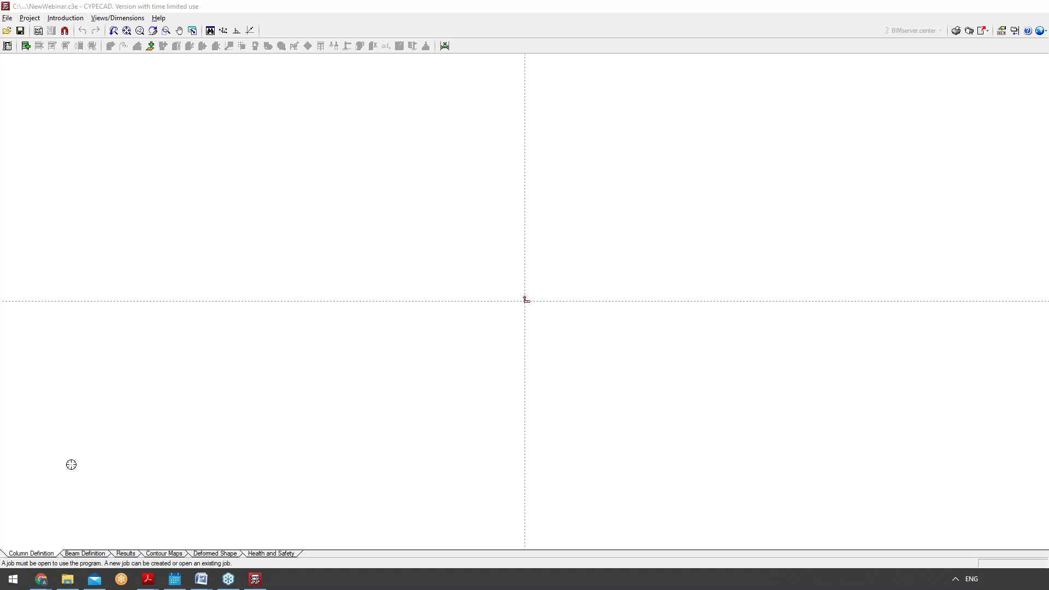
Begin inserting new floors in the project, introducing them as single floors.
click(80, 20)
click(81, 19)
click(67, 18)
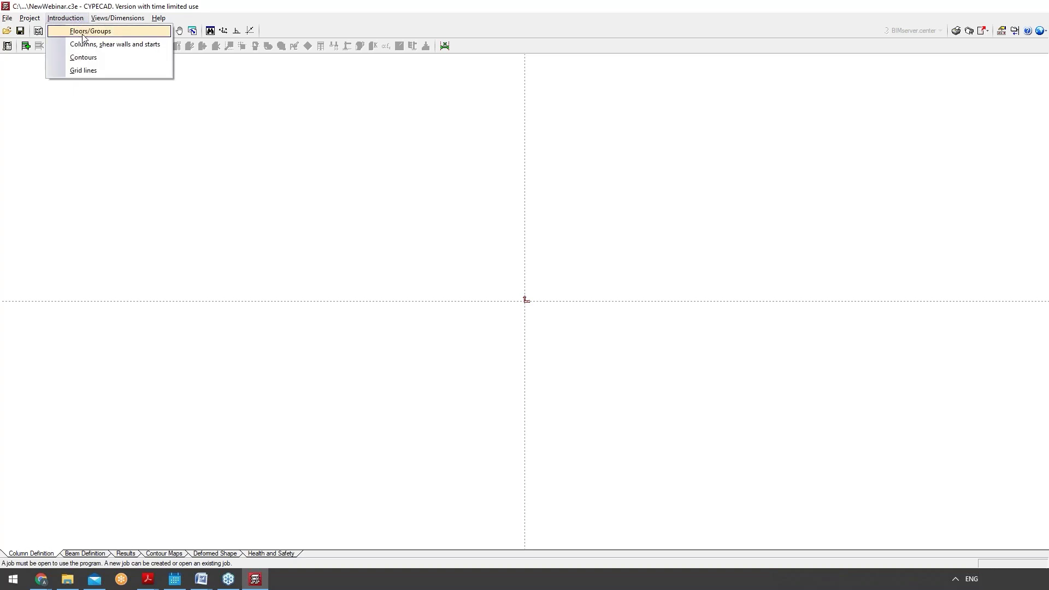
click(88, 31)
click(58, 74)
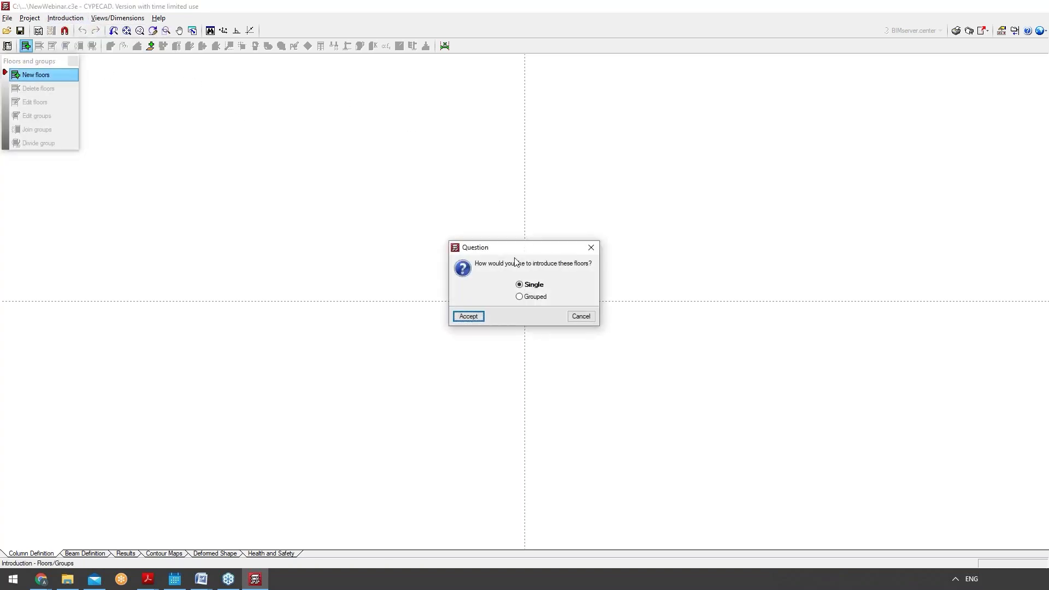
click(479, 313)
Specify two floors with a height of 3 m, a live load of 2 t/m² and a dead load of 2 t/m².
text(2)
click(518, 241)
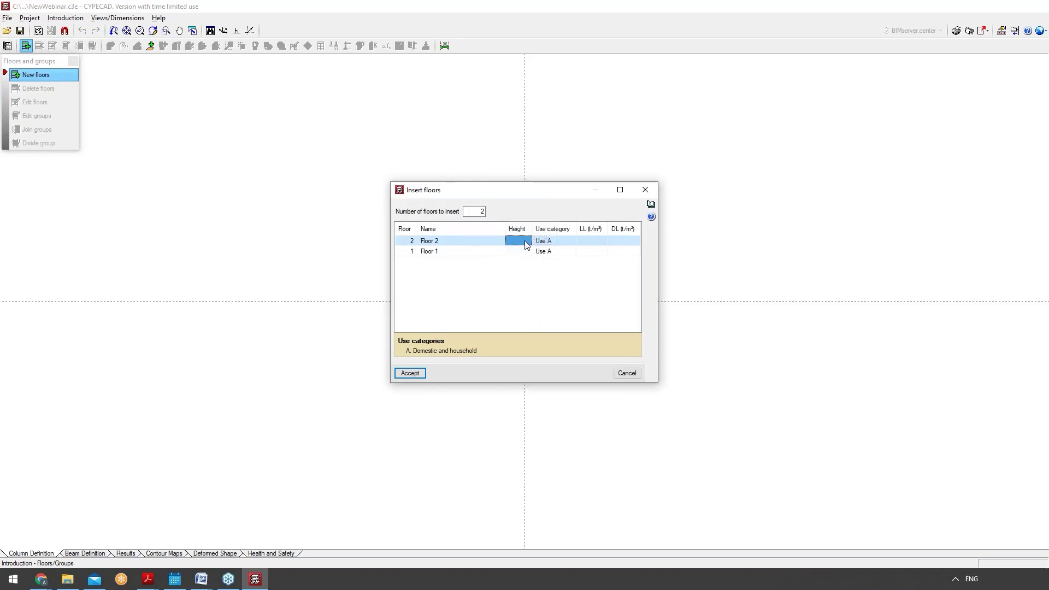
text(3)
key(Return)
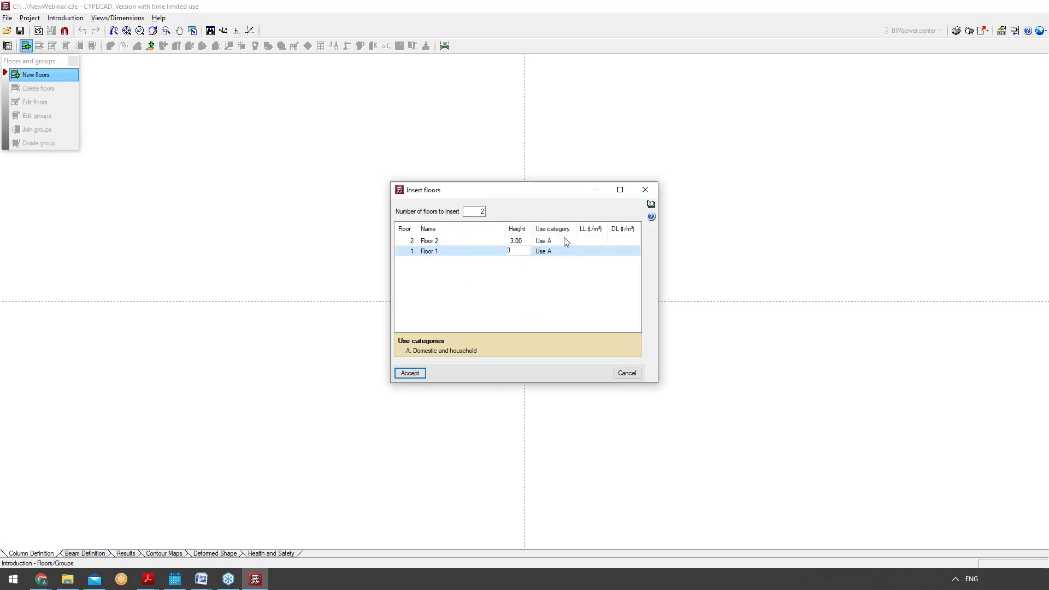
click(585, 241)
text(2)
key(Return)
click(620, 241)
text(2)
Increase the number of floors to insert to 3 and complete the floor insertion.
double_click(478, 212)
text(3)
key(Tab)
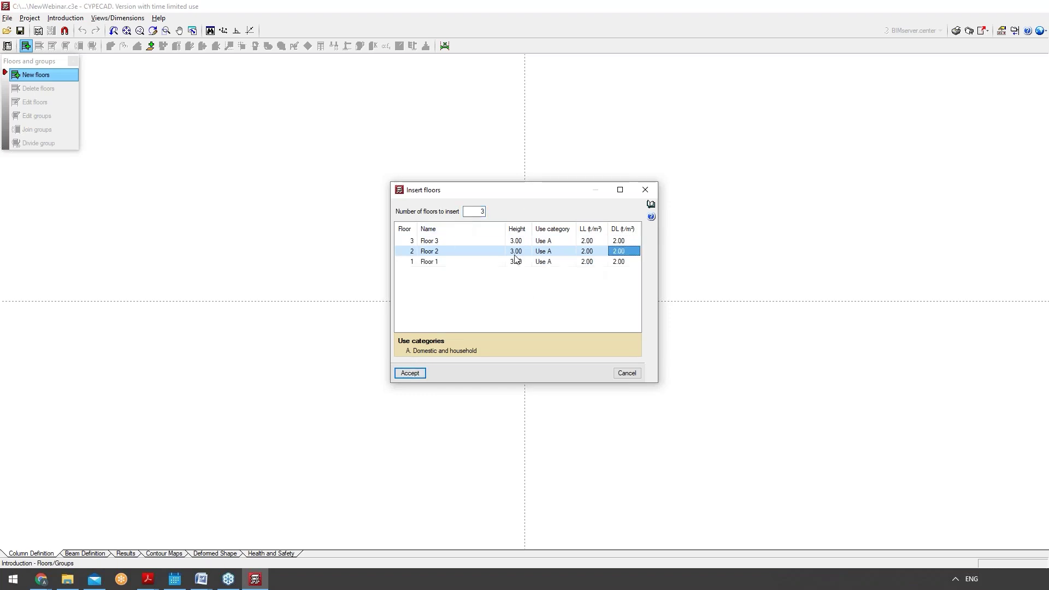
click(418, 374)
click(524, 312)
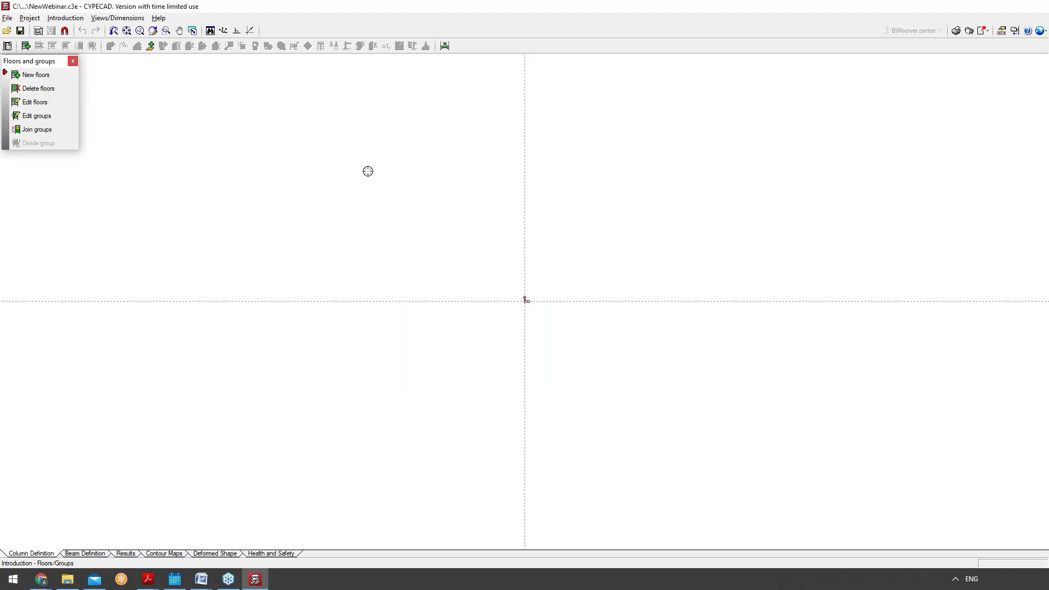
click(74, 59)
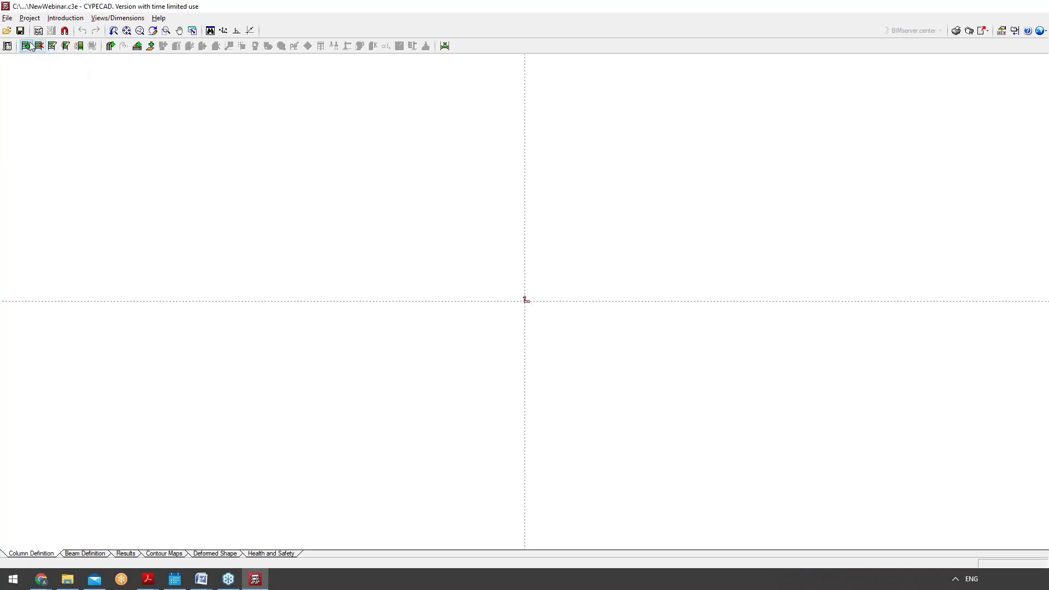
Open the definition of a new column from the columns, shear walls and starts commands.
click(54, 20)
click(71, 42)
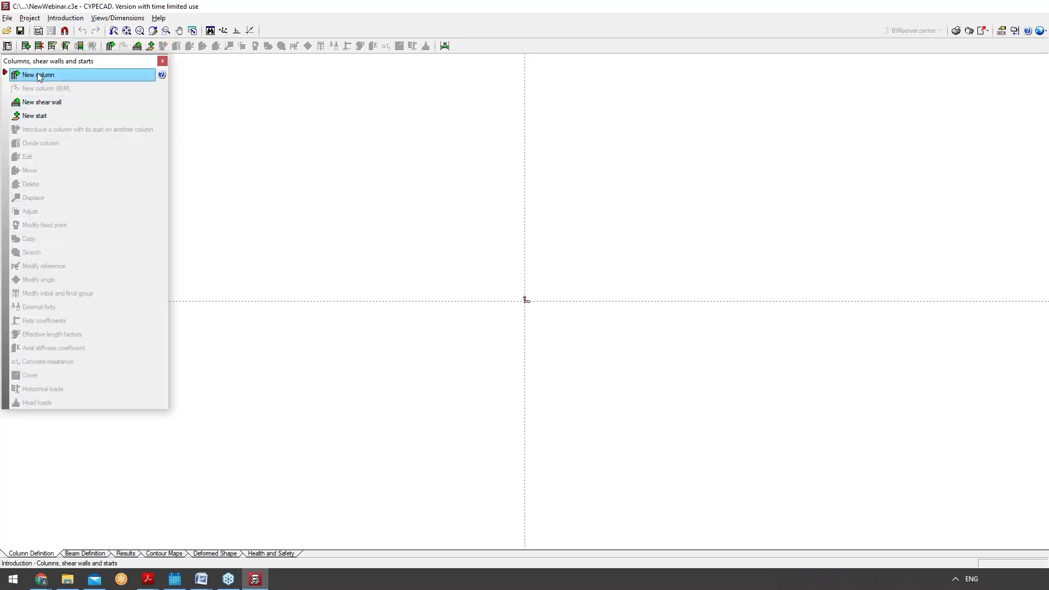
click(162, 61)
click(66, 18)
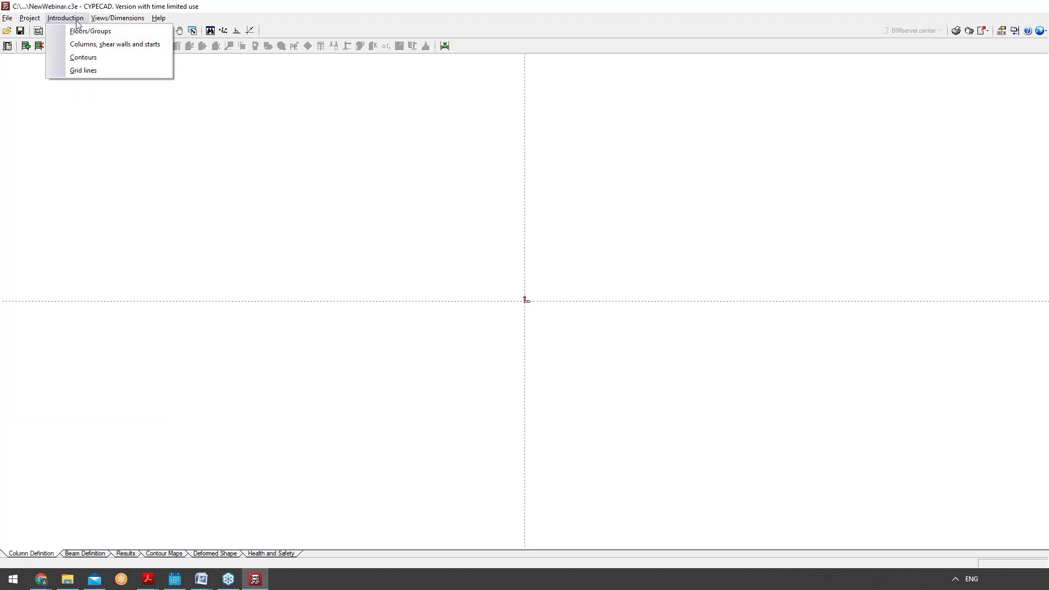
click(81, 43)
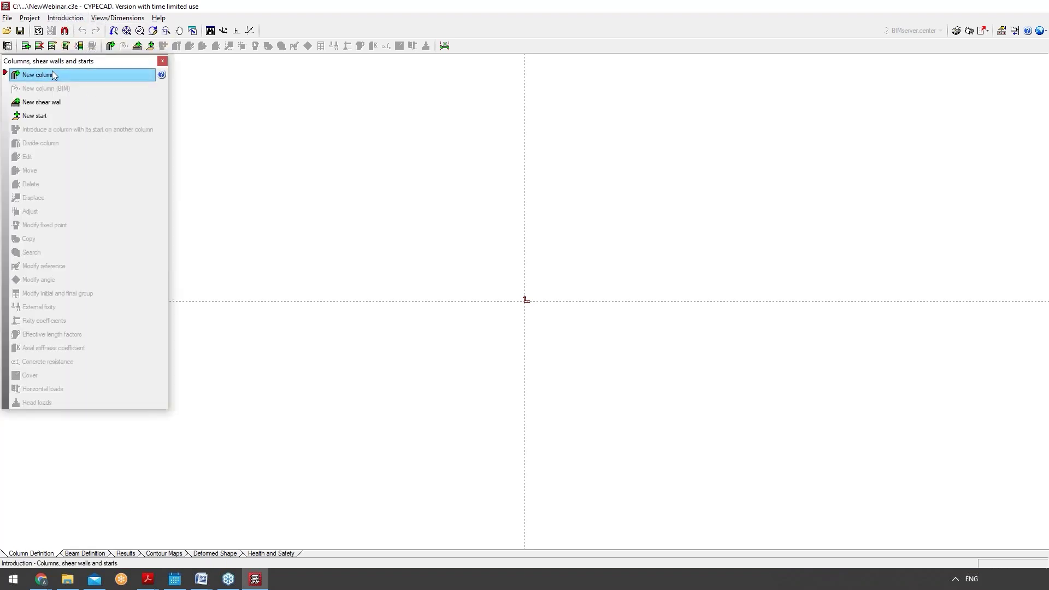
click(54, 74)
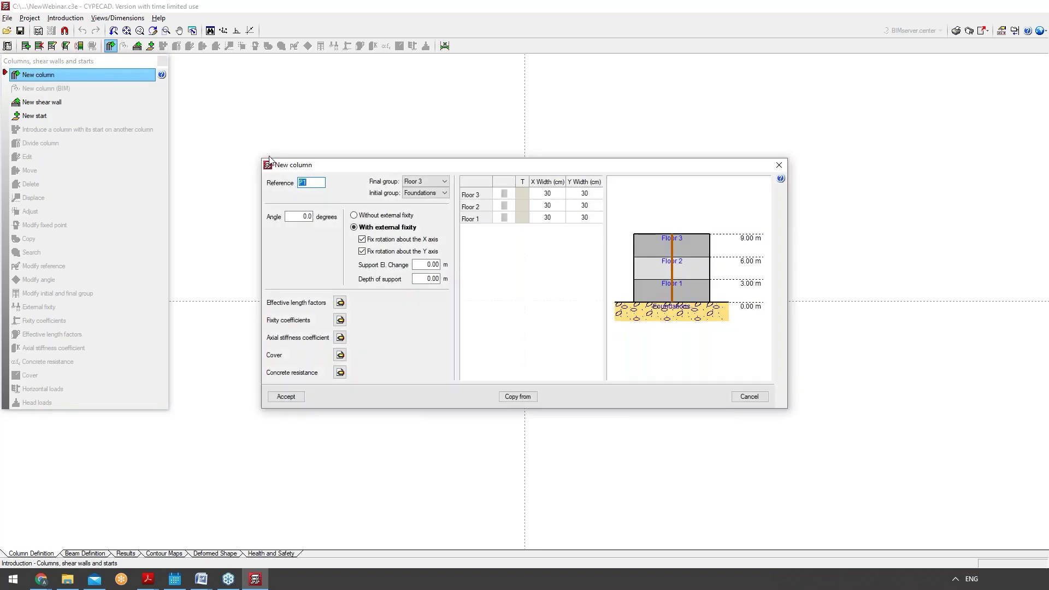
Try Floor 2 and Floor 1 as the new column's initial group, and return it to Foundations.
click(316, 182)
click(431, 193)
click(421, 217)
click(436, 194)
click(421, 210)
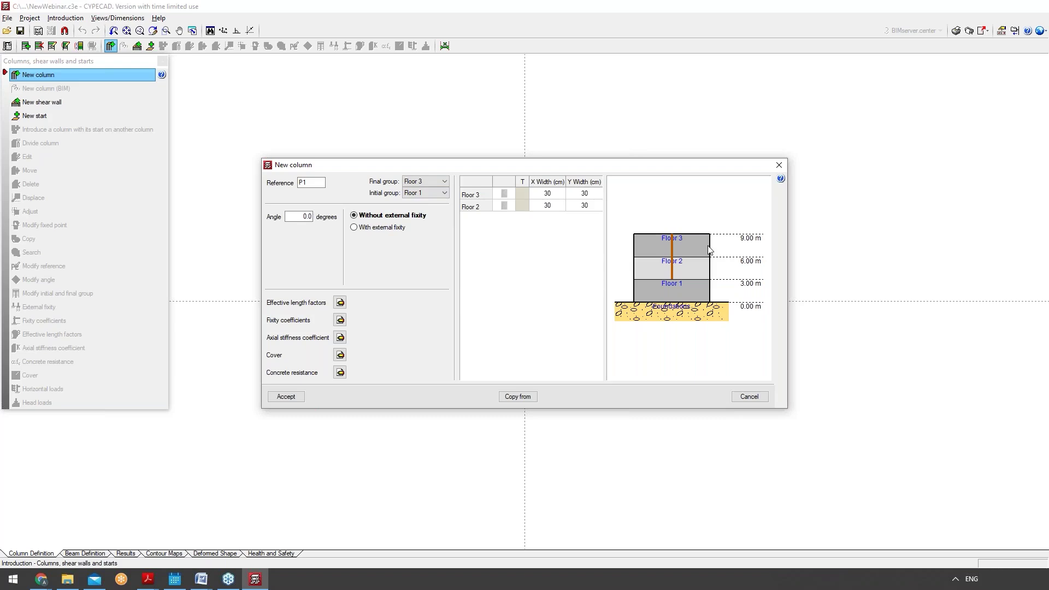
click(441, 195)
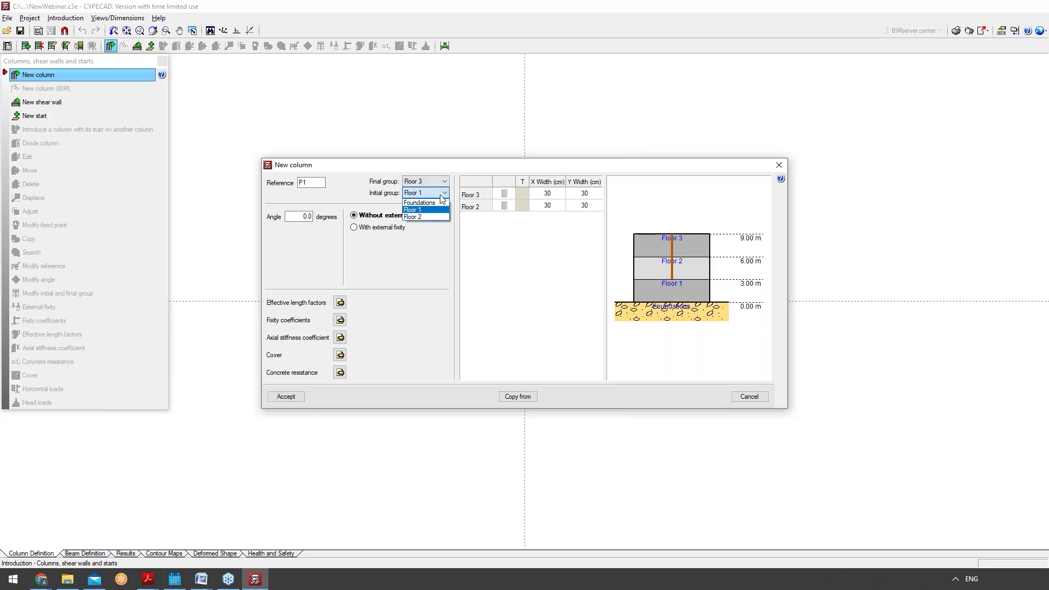
click(423, 203)
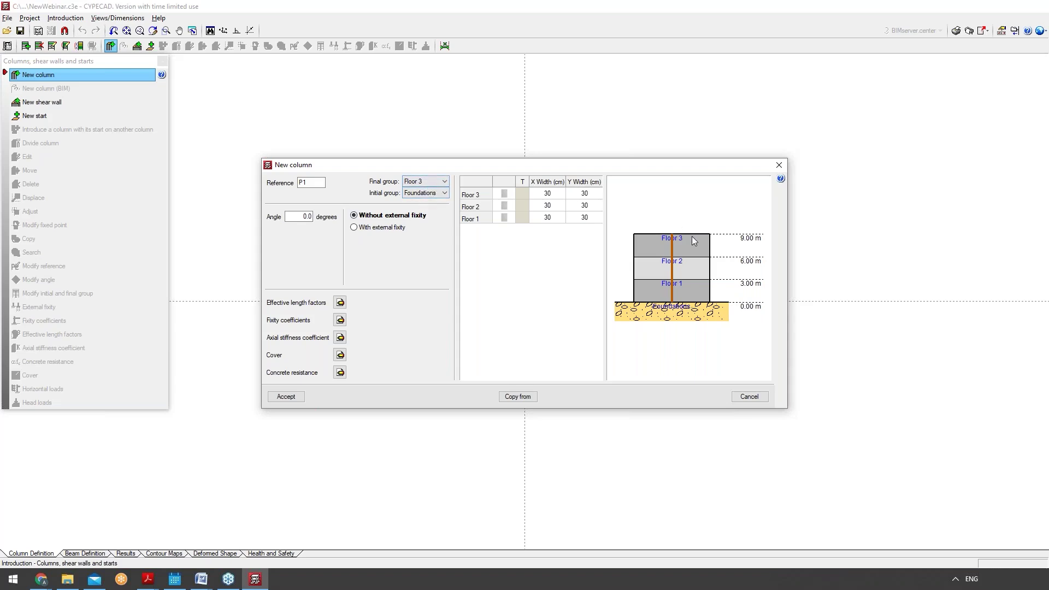
Check the column's angle and external fixity options, and set the column to be without external fixity.
double_click(303, 216)
key(Right)
mouse_move(400, 229)
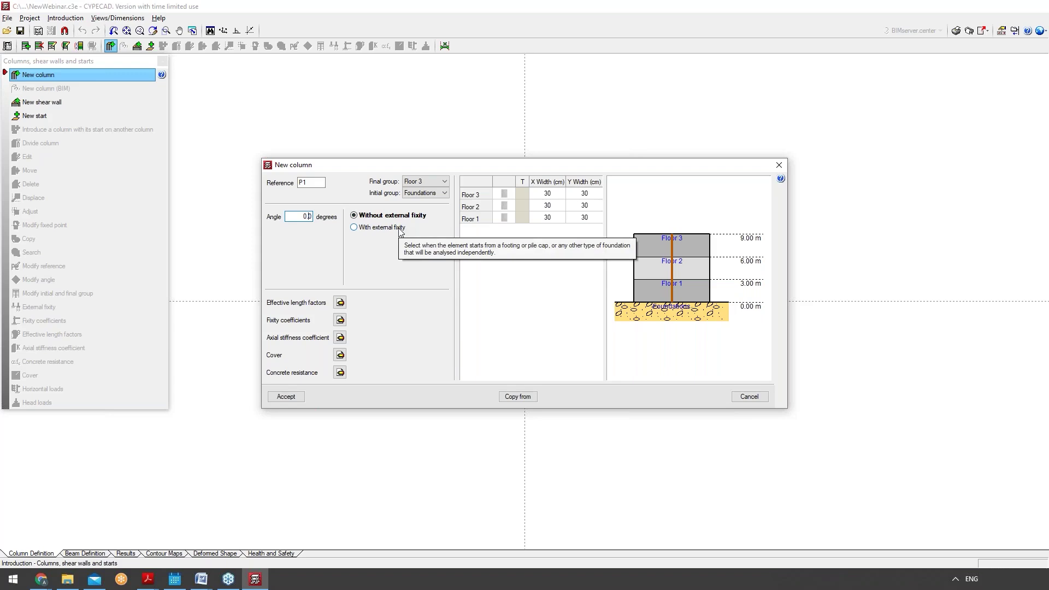
click(400, 228)
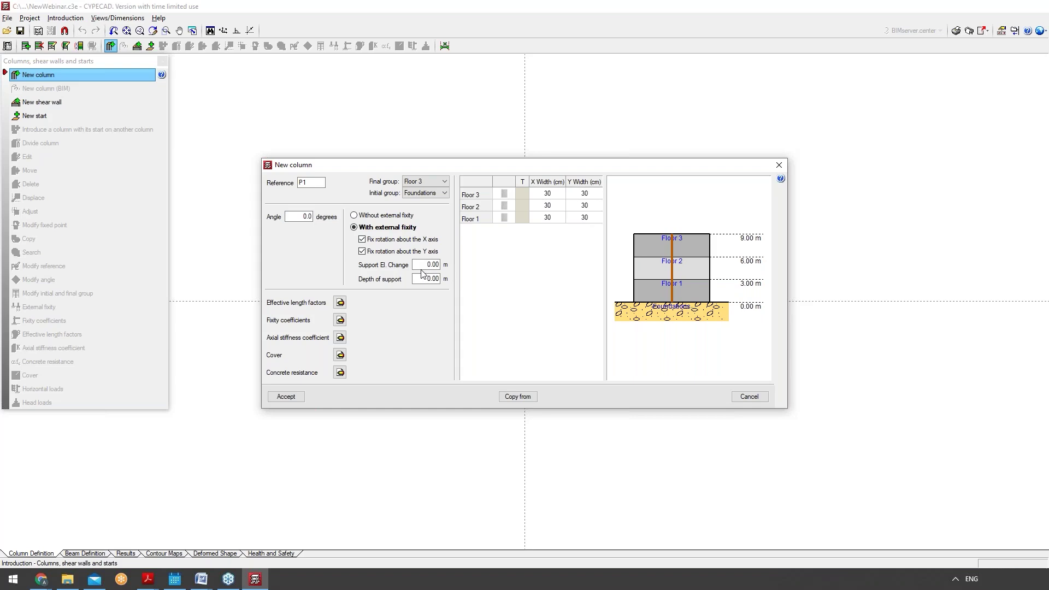
click(397, 216)
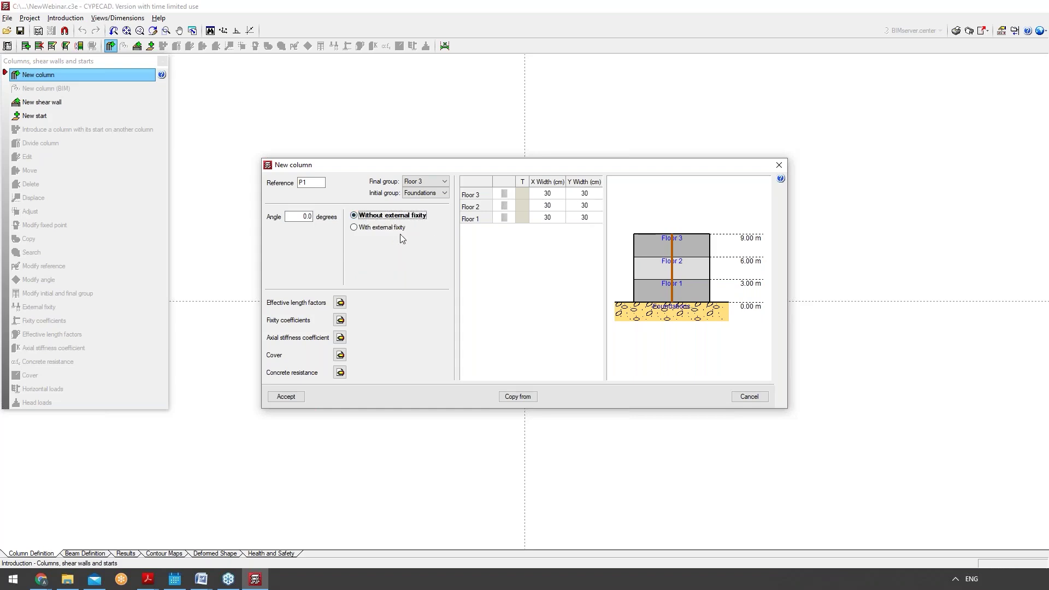
Examine the effective length factors and the fixity coefficients of the new column on each floor, leaving both without changes.
click(340, 302)
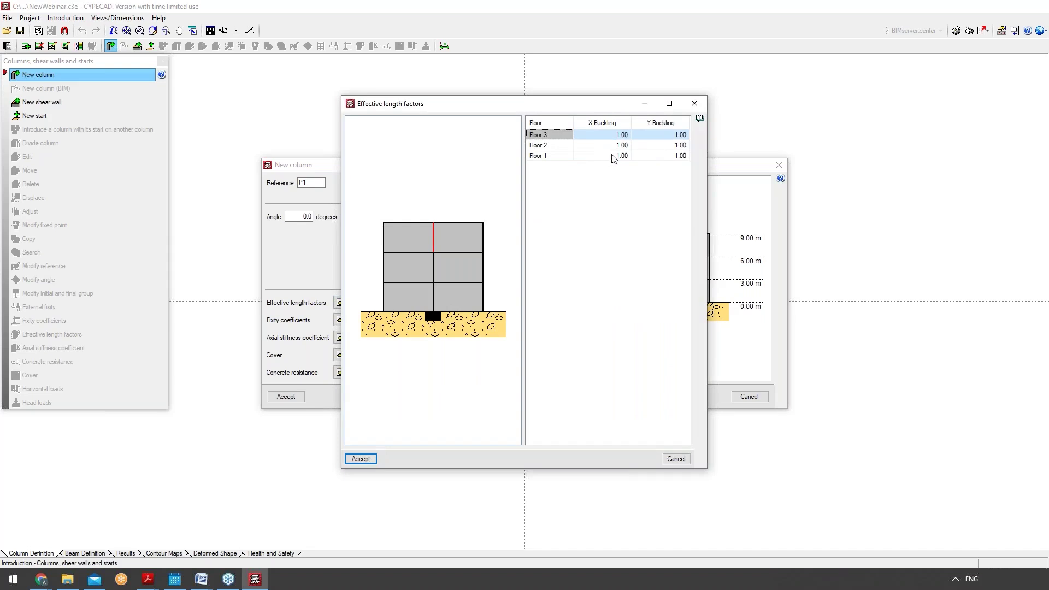
click(700, 118)
click(694, 103)
click(338, 320)
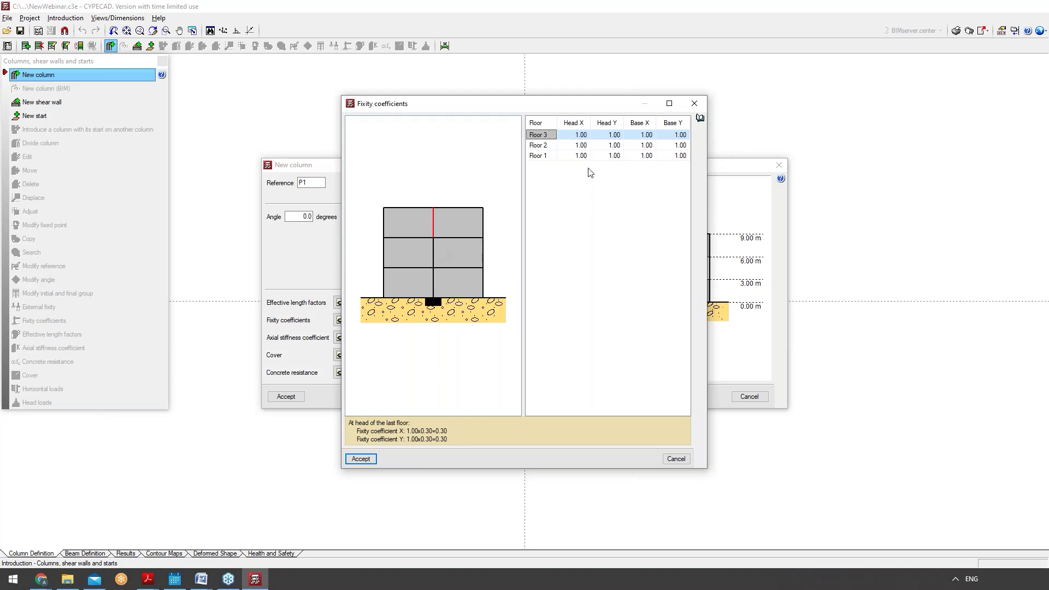
click(694, 103)
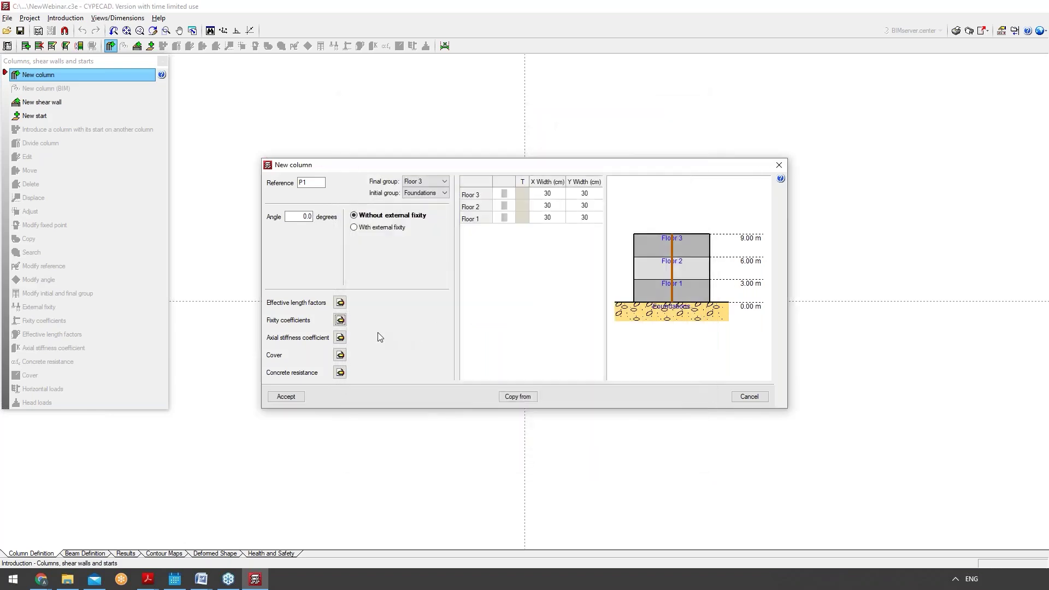
Check the axial stiffness coefficient options, including column properties that differ from the job's general ones, and the column's cover settings.
click(340, 337)
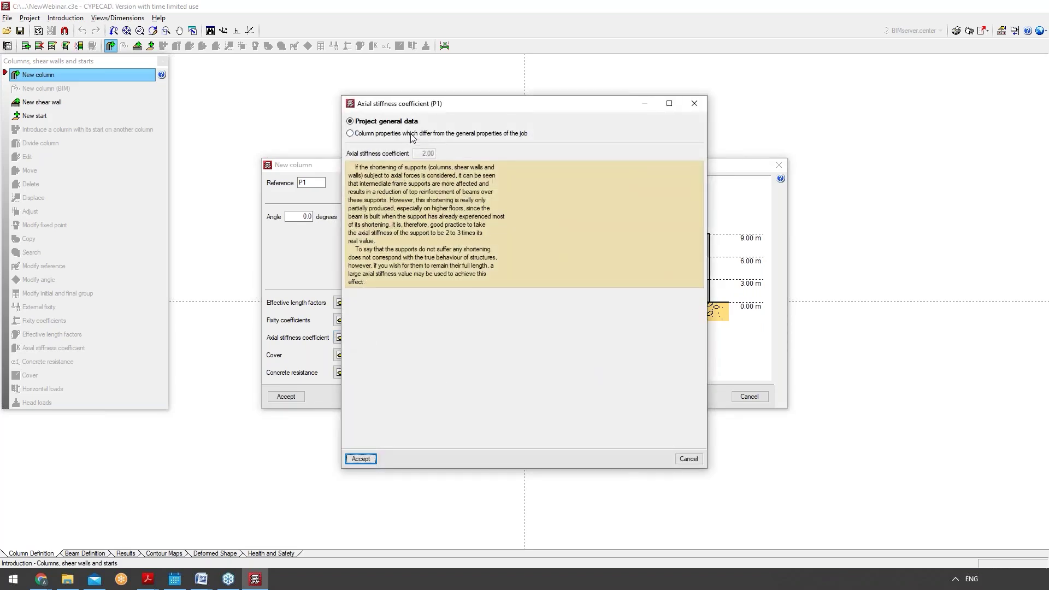
click(412, 134)
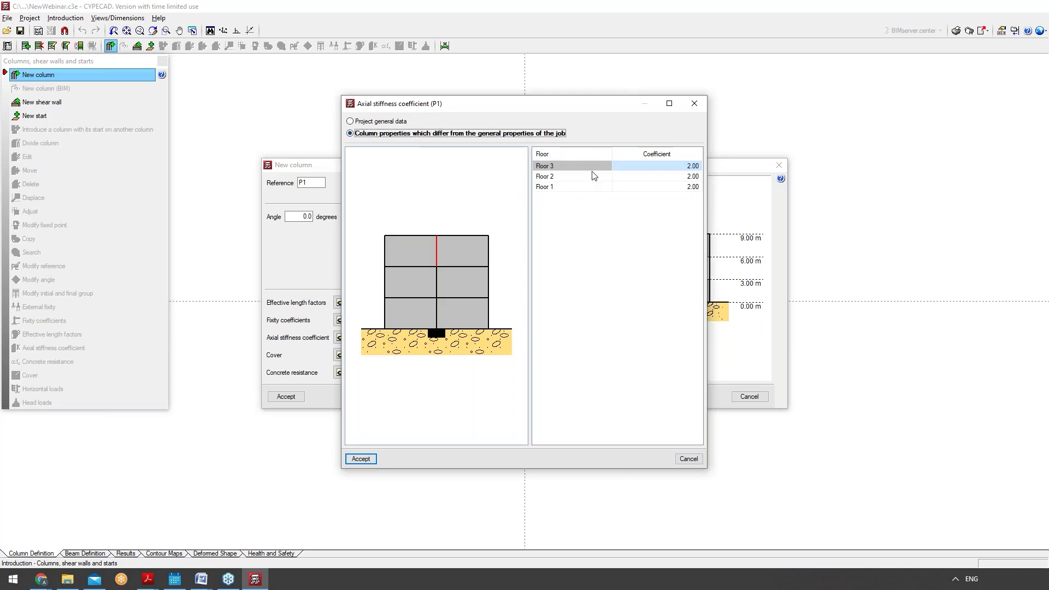
click(693, 103)
click(340, 355)
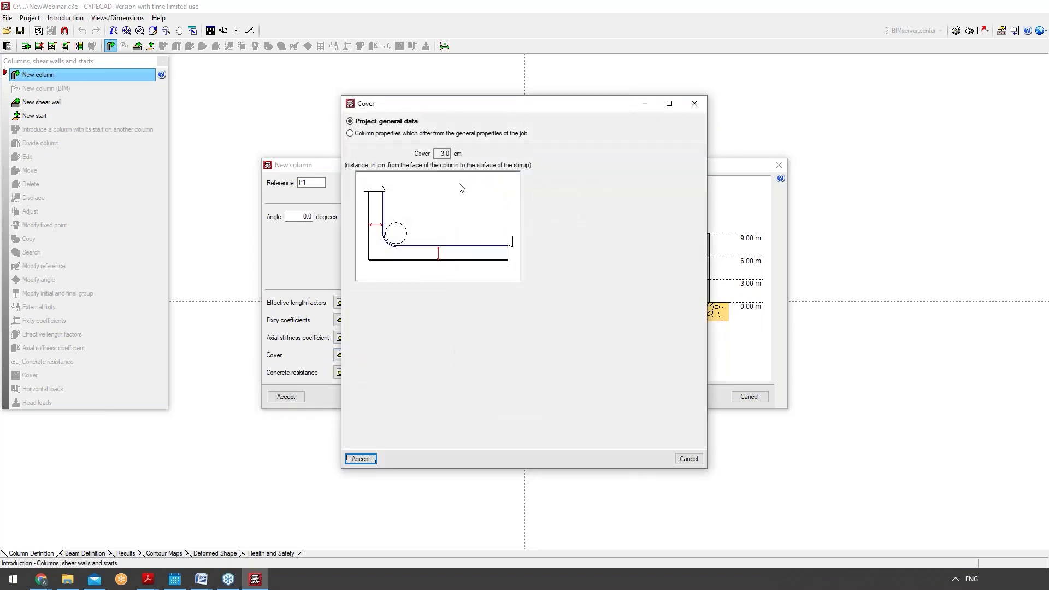
click(694, 103)
Check the concrete resistance options by trying the reduced resistance, returning to the project general data and closing the dialog.
click(339, 372)
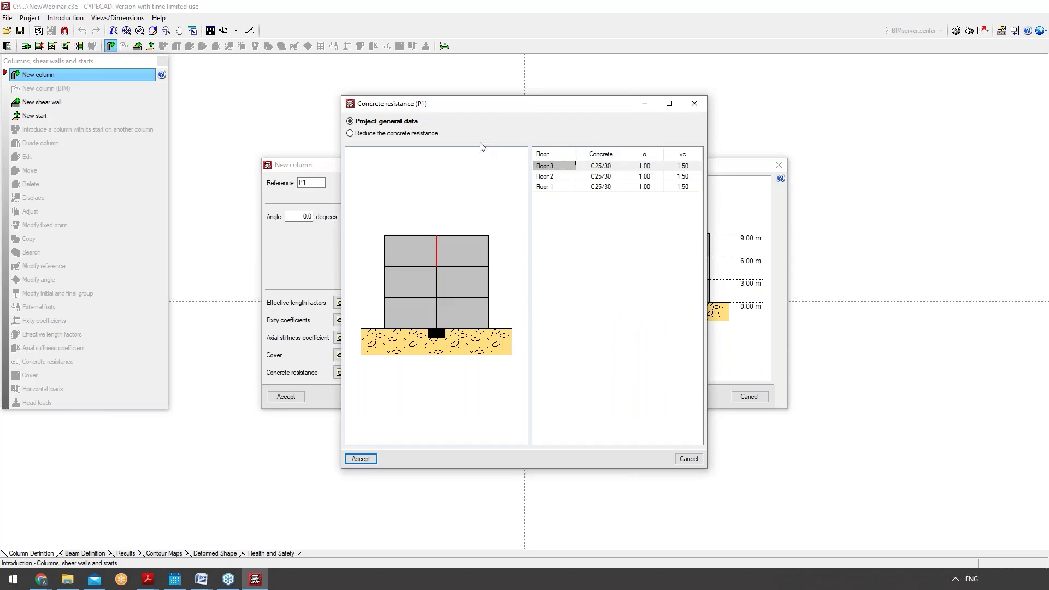
click(418, 133)
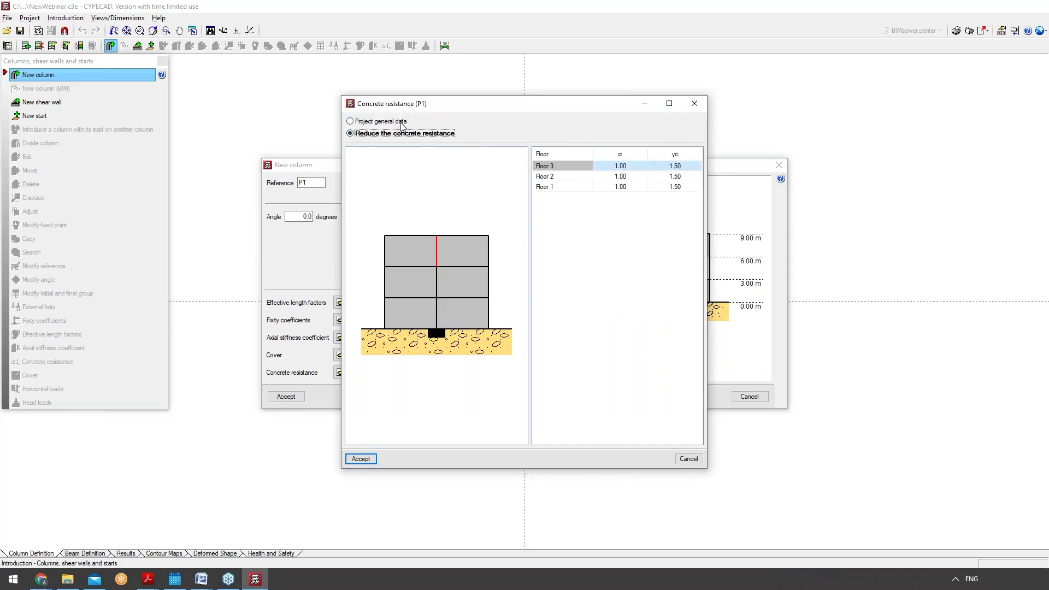
click(404, 121)
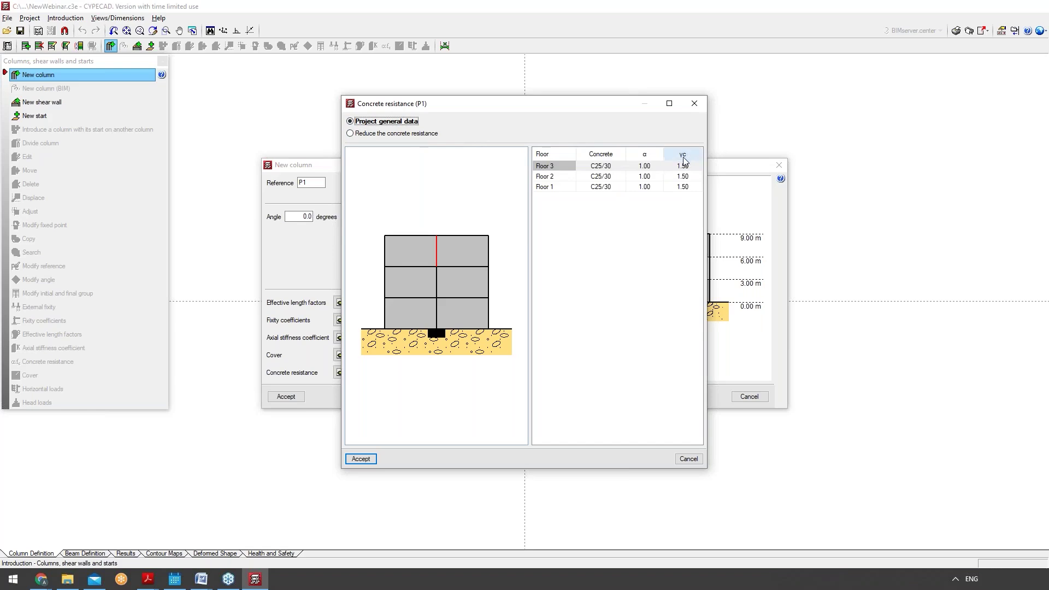
click(694, 103)
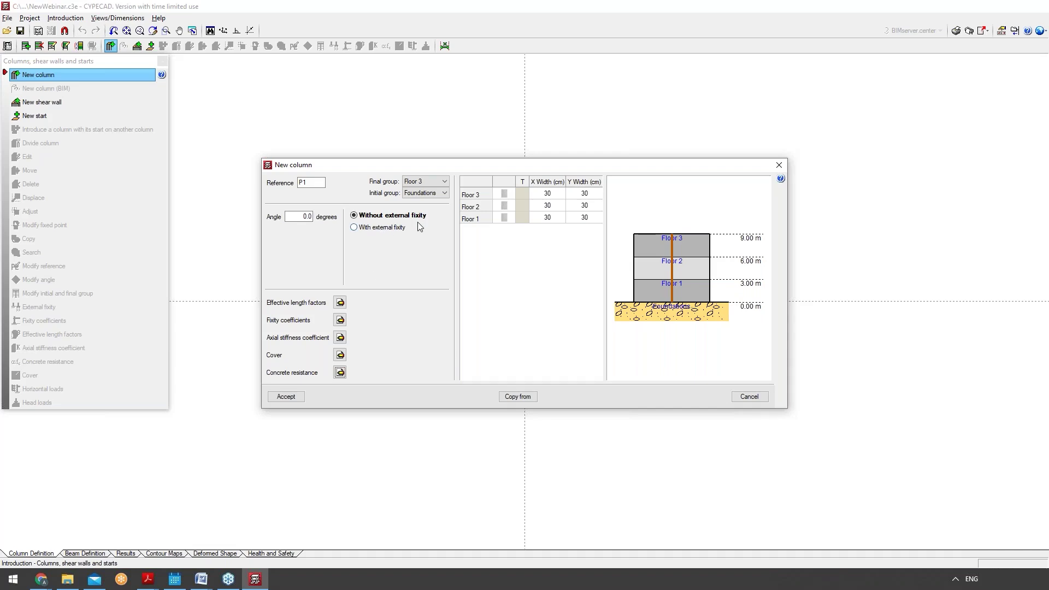
Try the column with external fixity to see its rotation and support options, and return it to without external fixity.
click(400, 227)
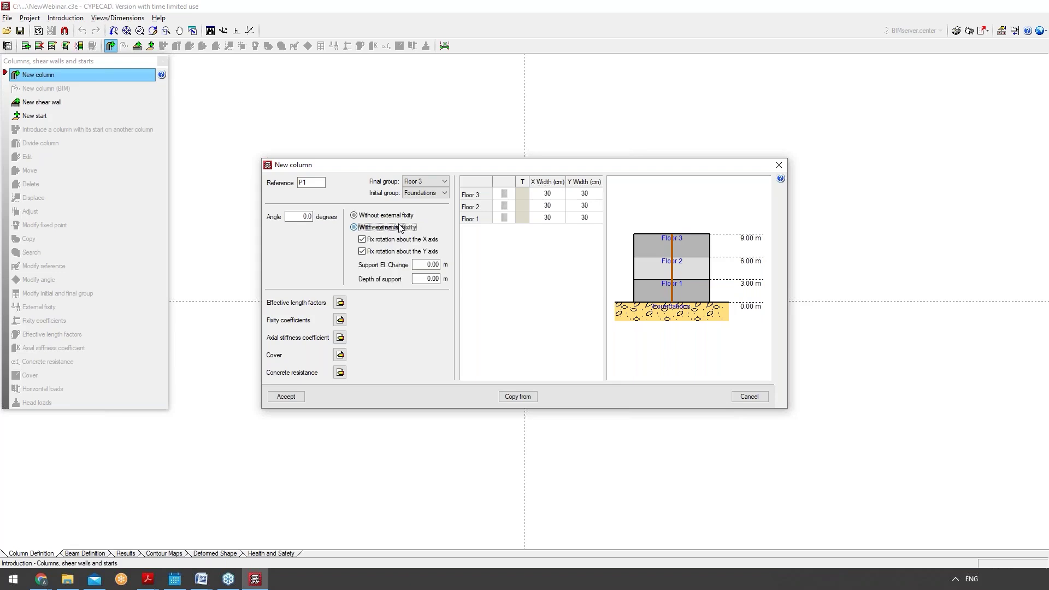
mouse_move(416, 216)
mouse_move(372, 219)
click(377, 215)
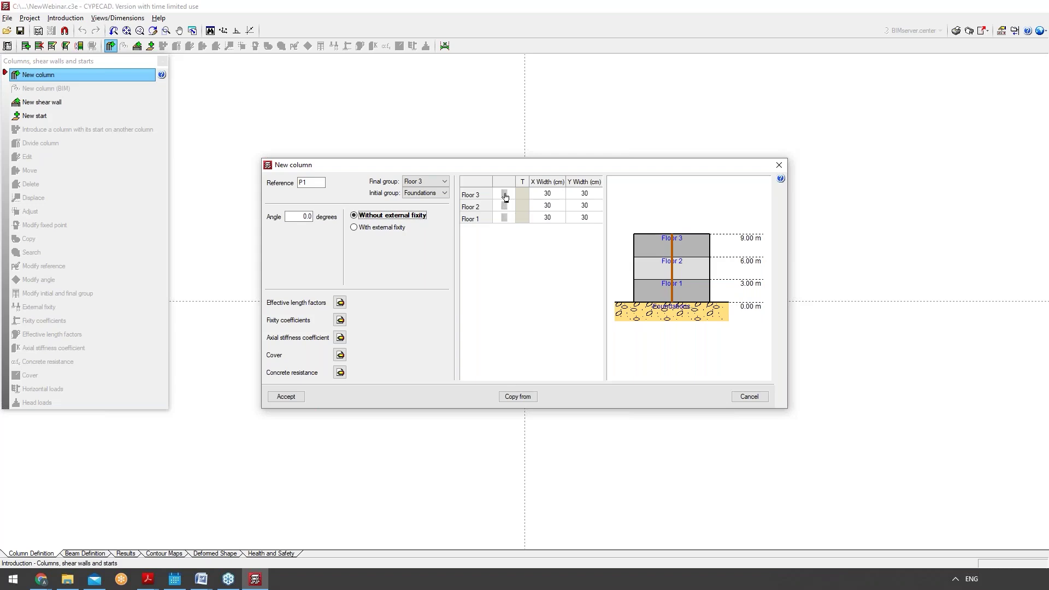
Open the section type of the column on Floor 1 and compare the rectangular and circular concrete sections.
click(518, 217)
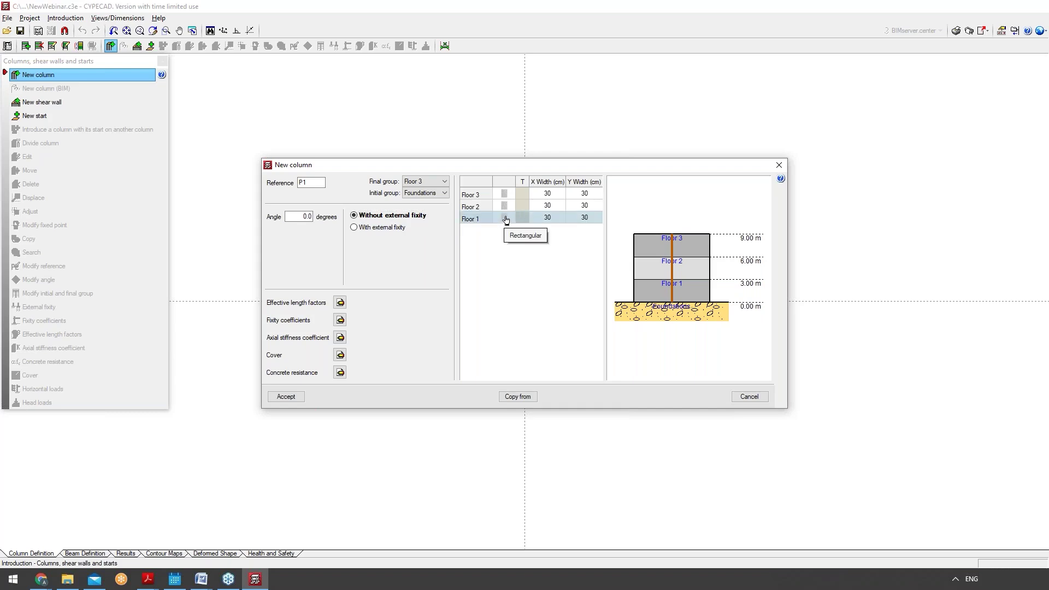
click(505, 219)
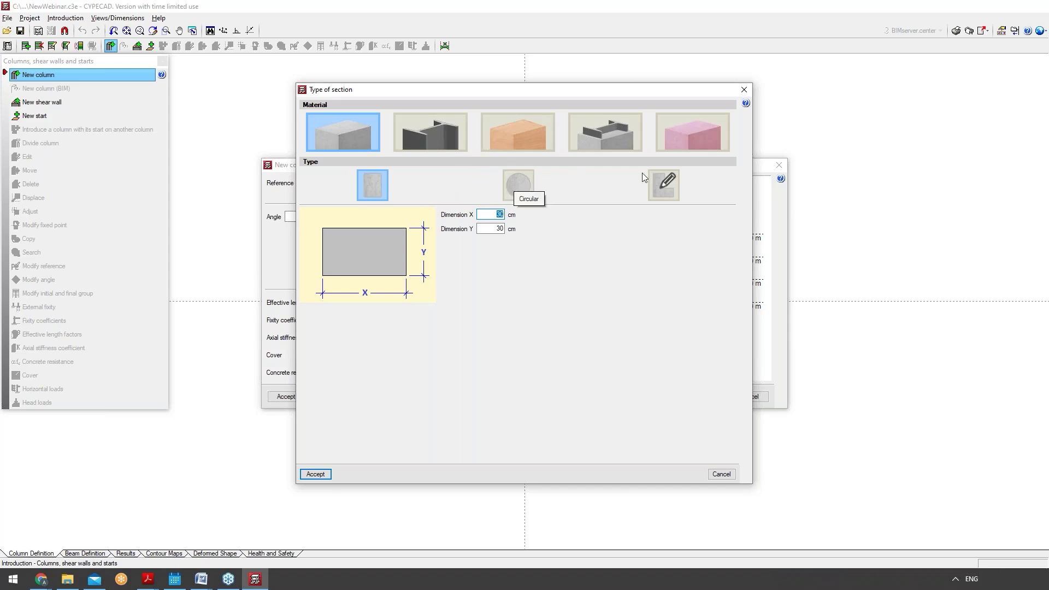
click(493, 214)
click(518, 186)
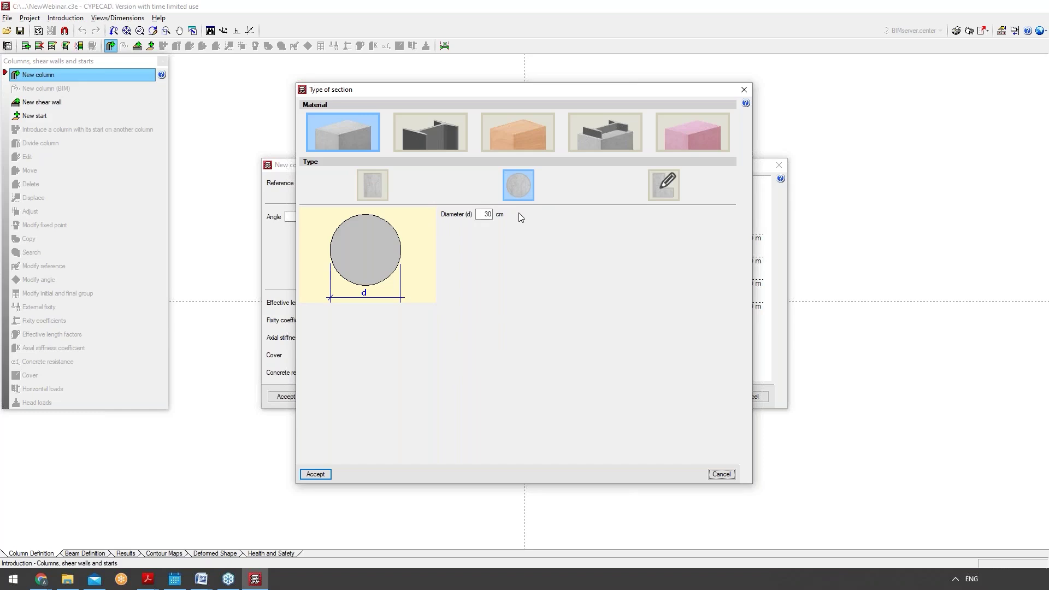
Try a new generic concrete section with an opening in the sections library, abandon it and return to the rectangular type.
click(655, 190)
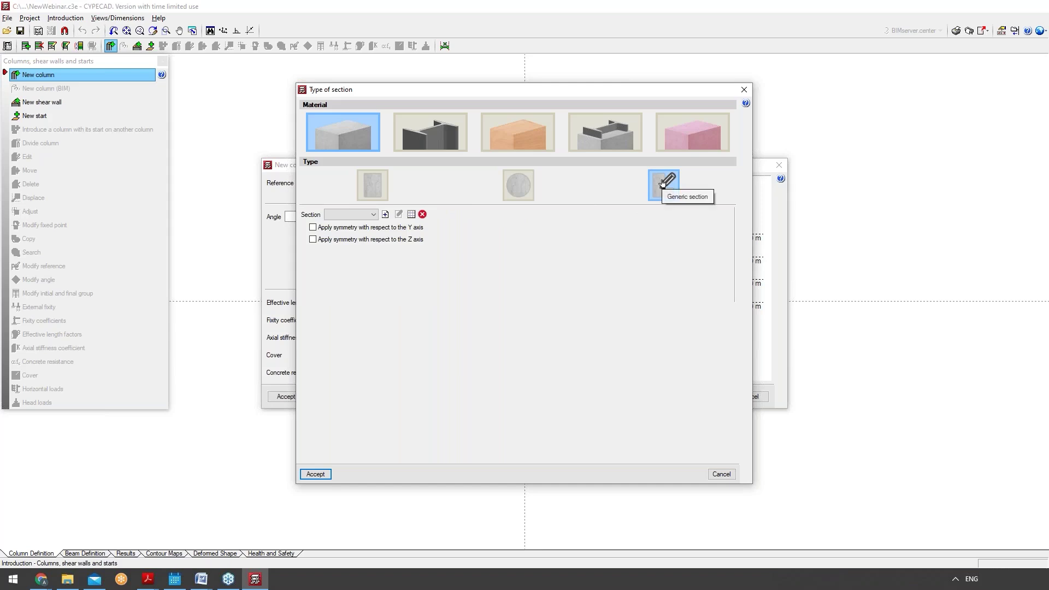
click(373, 214)
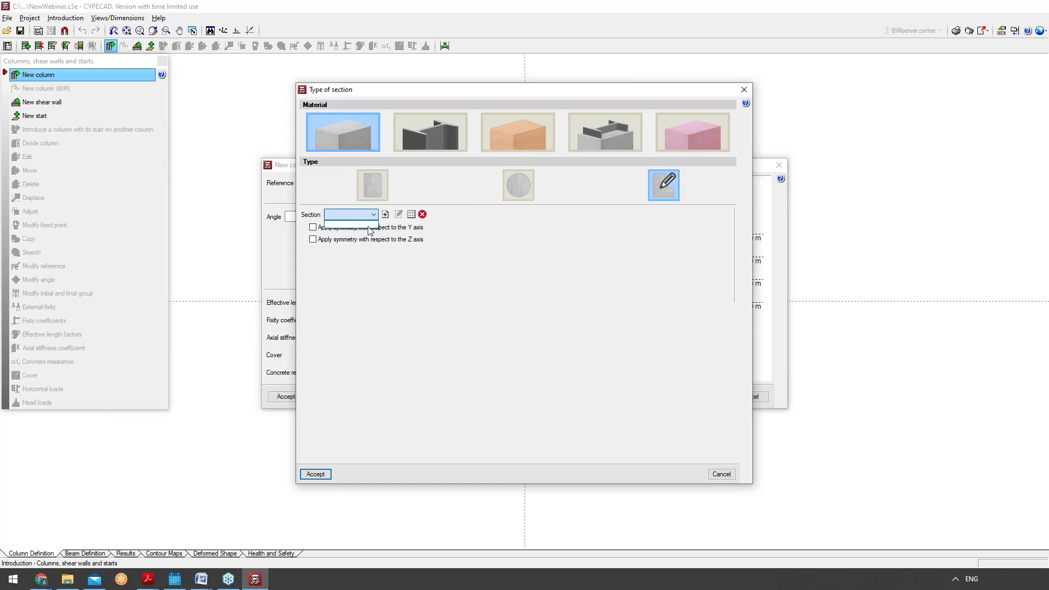
click(365, 218)
click(385, 214)
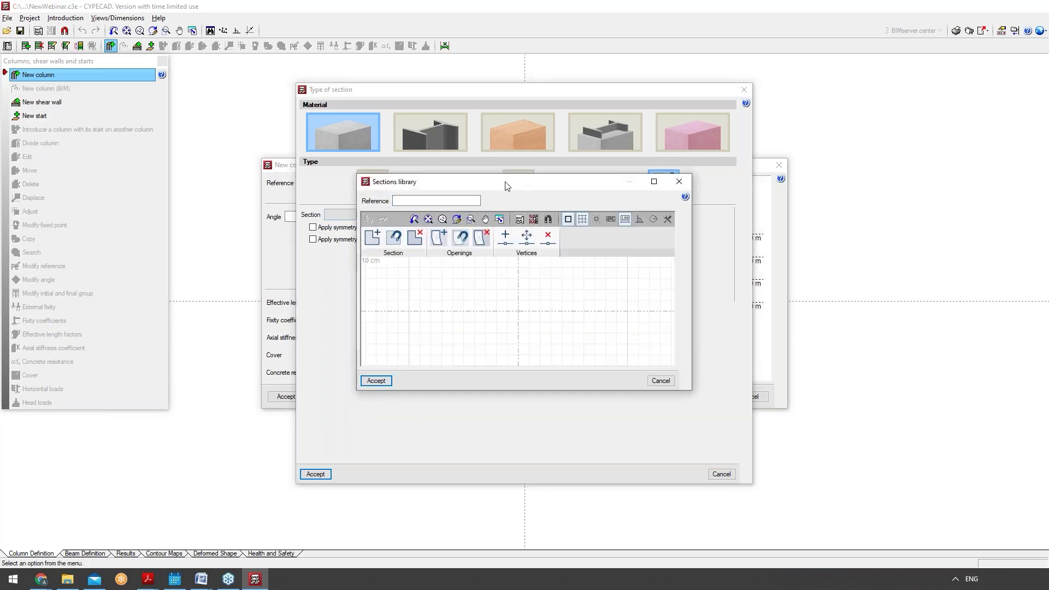
double_click(505, 181)
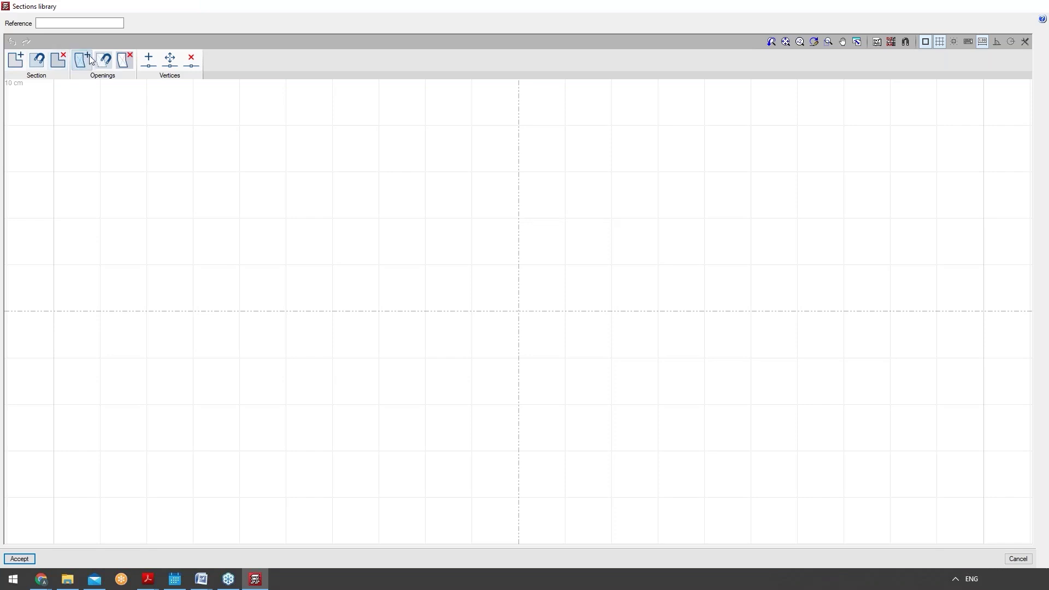
click(105, 59)
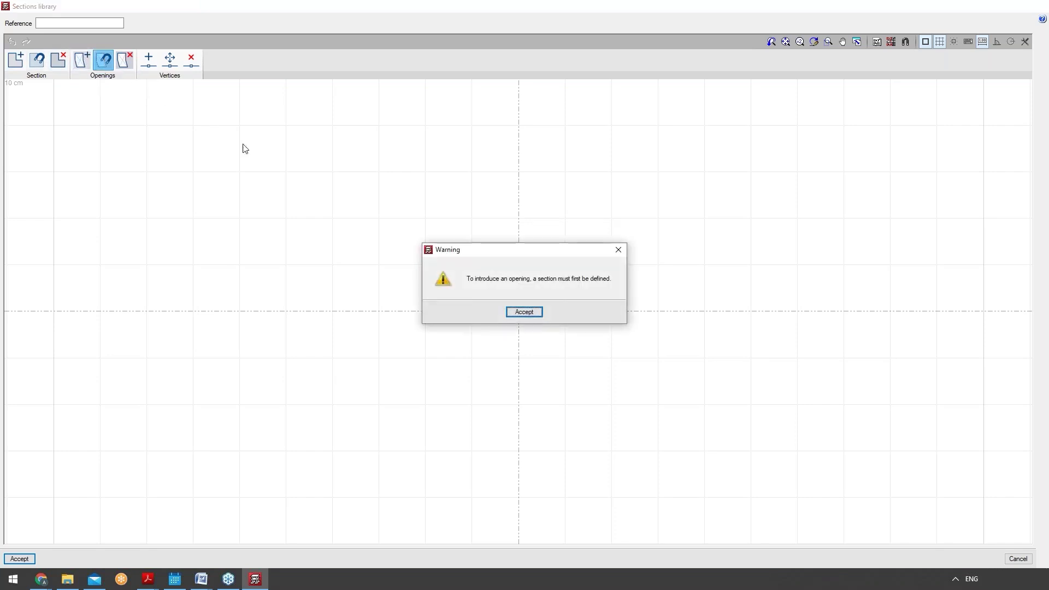
click(618, 253)
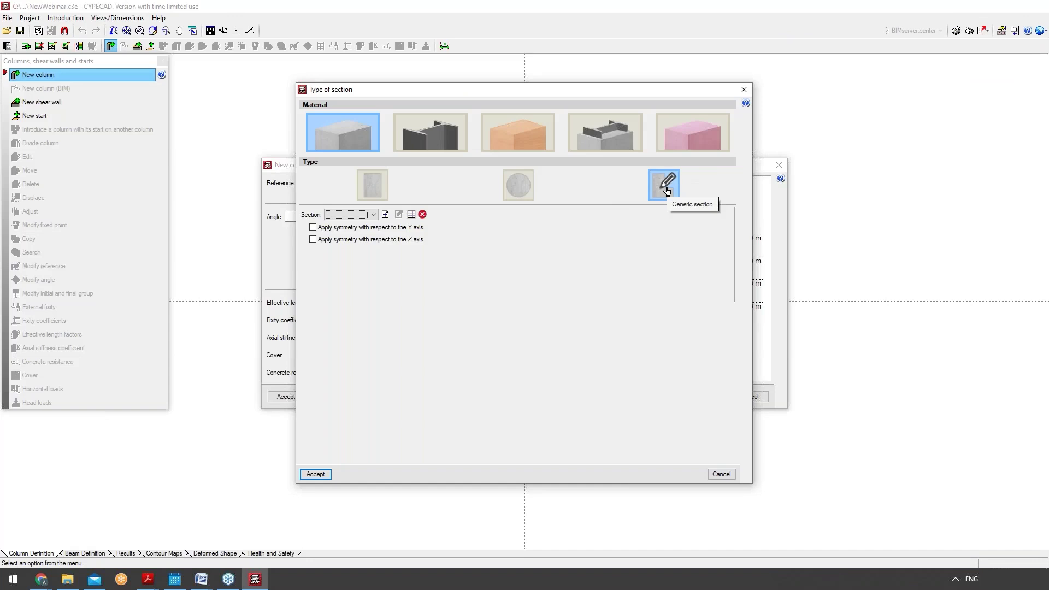
click(376, 183)
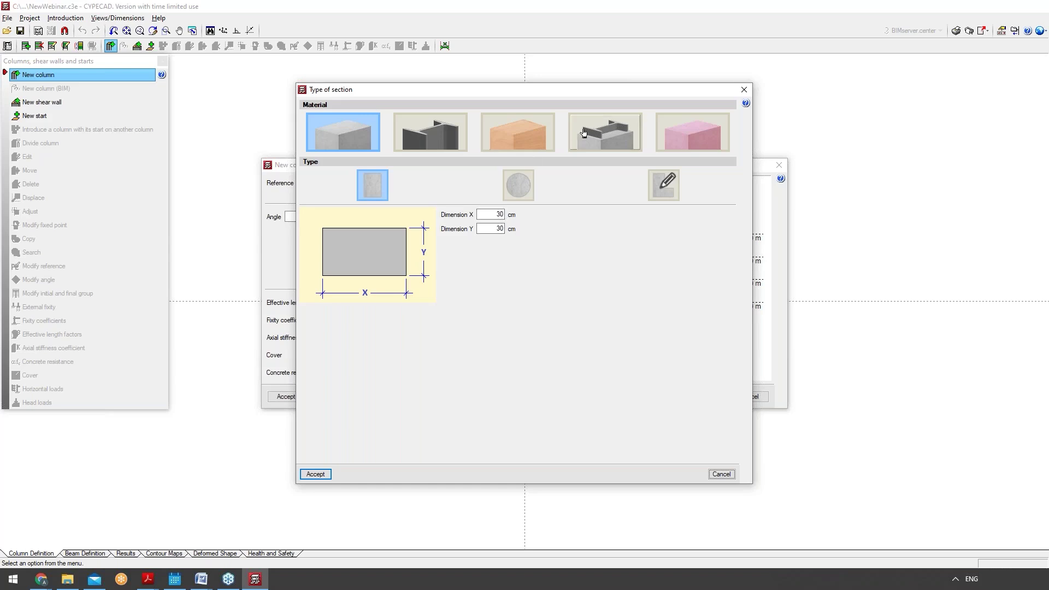
Switch the section material to steel and examine the available I-section series.
click(454, 127)
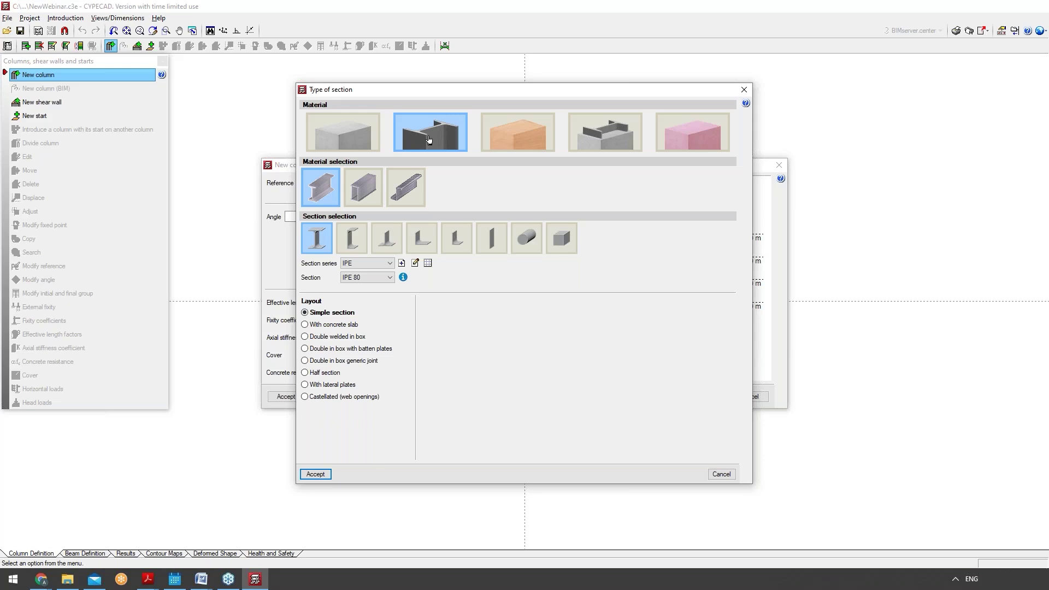
click(390, 263)
click(390, 262)
click(390, 262)
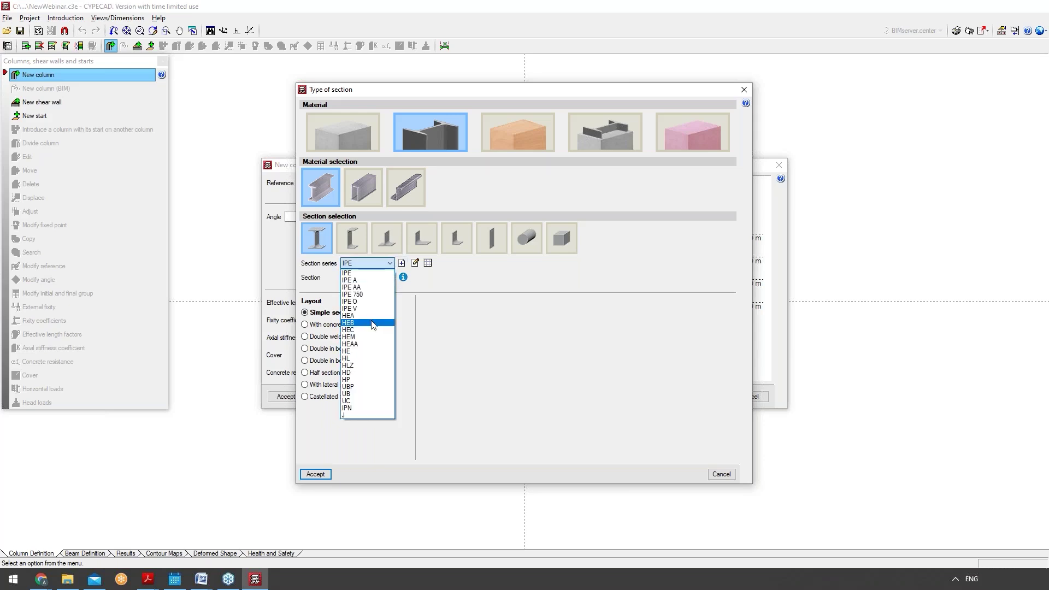
click(366, 264)
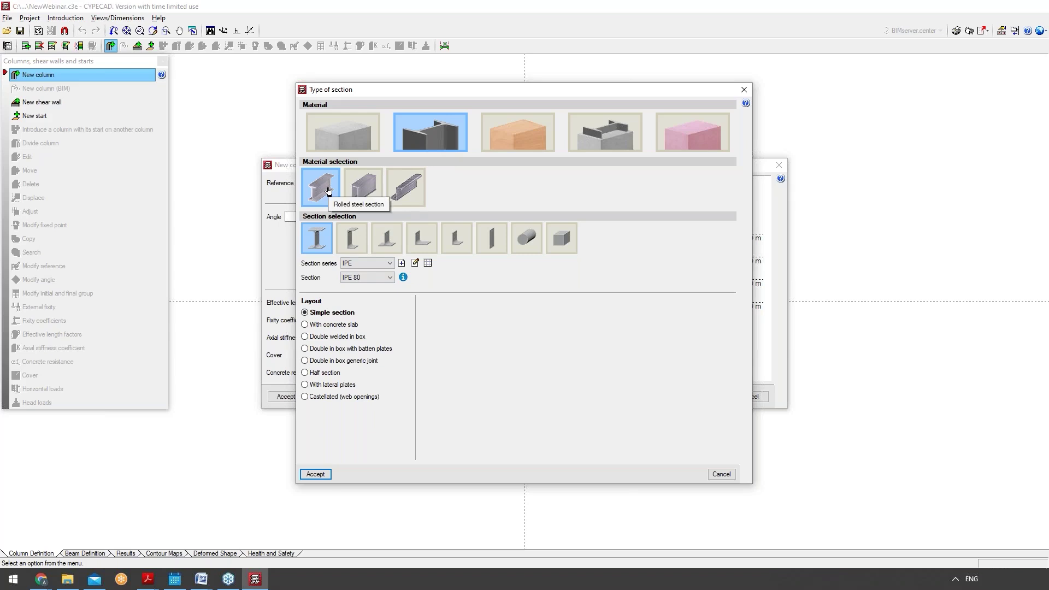
Look through the other two steel section families and return to rolled steel sections.
click(363, 188)
click(396, 189)
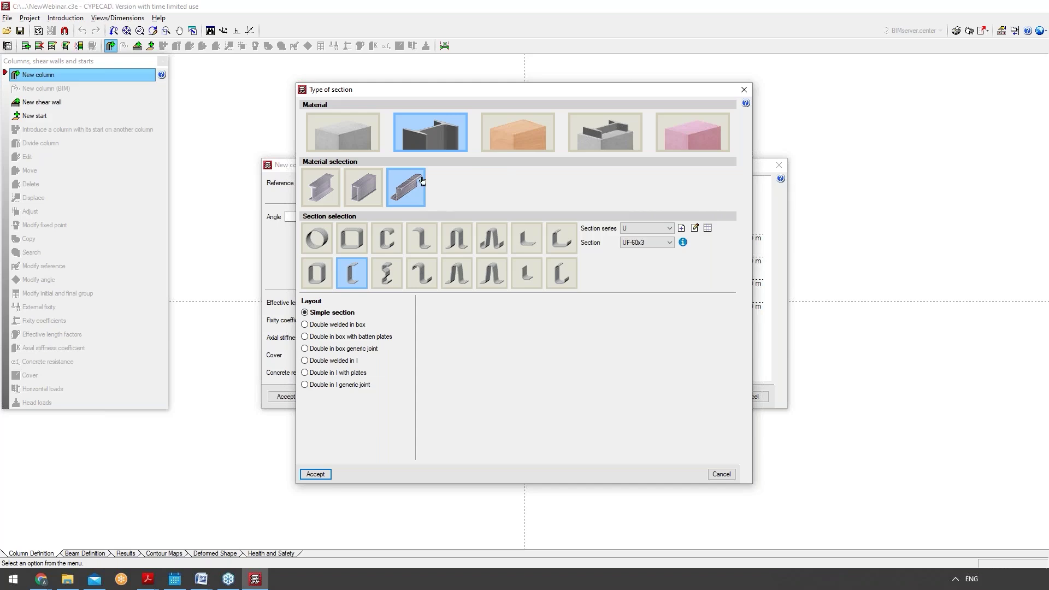
click(326, 190)
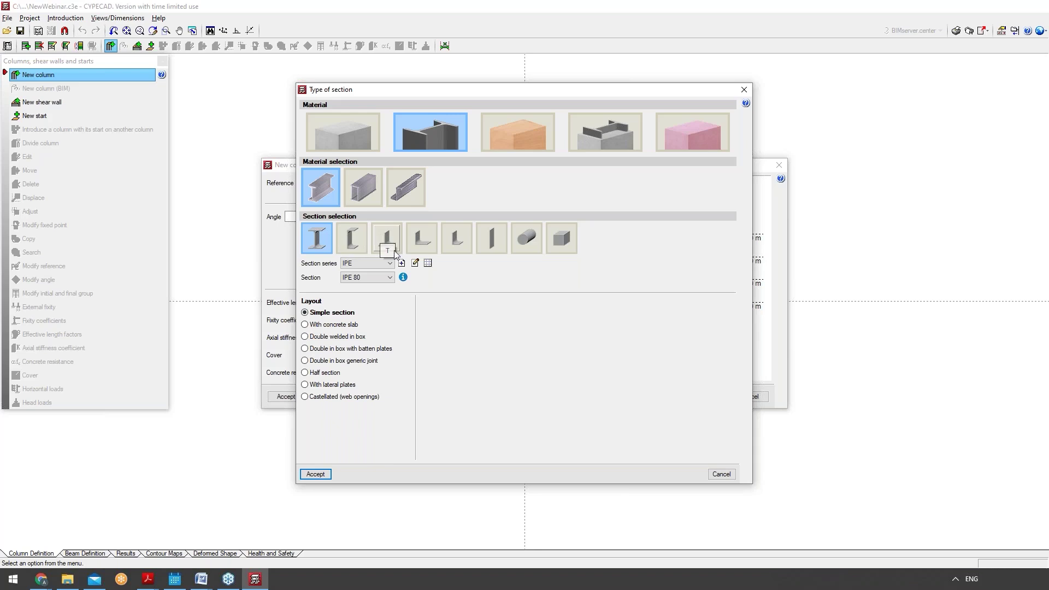
Look at the angle shape, return to the I shape, and view the definition of a new section series before cancelling it.
click(420, 237)
click(317, 238)
click(402, 262)
click(458, 248)
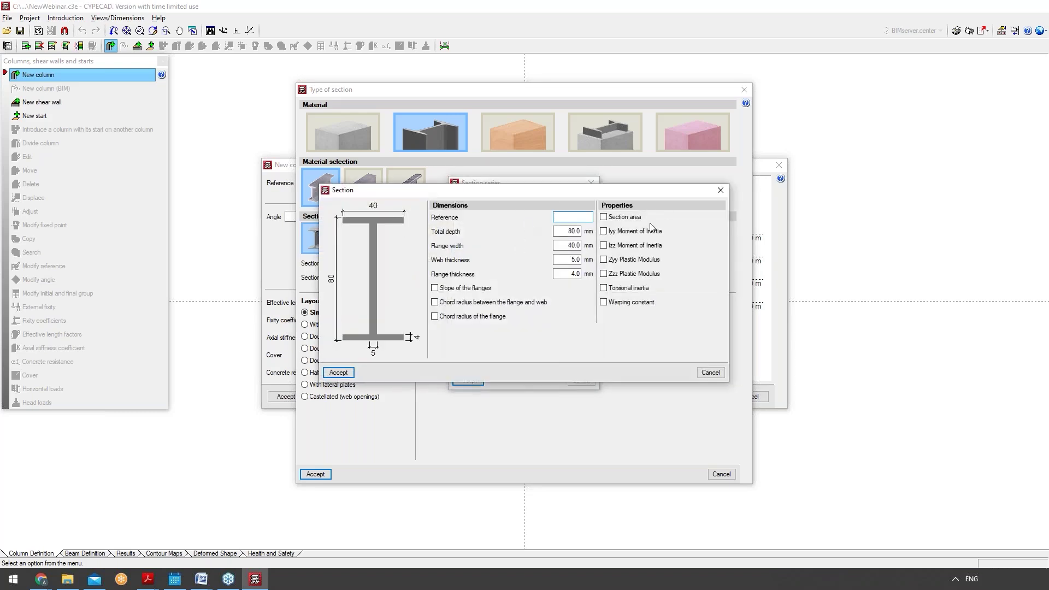
click(709, 374)
click(582, 380)
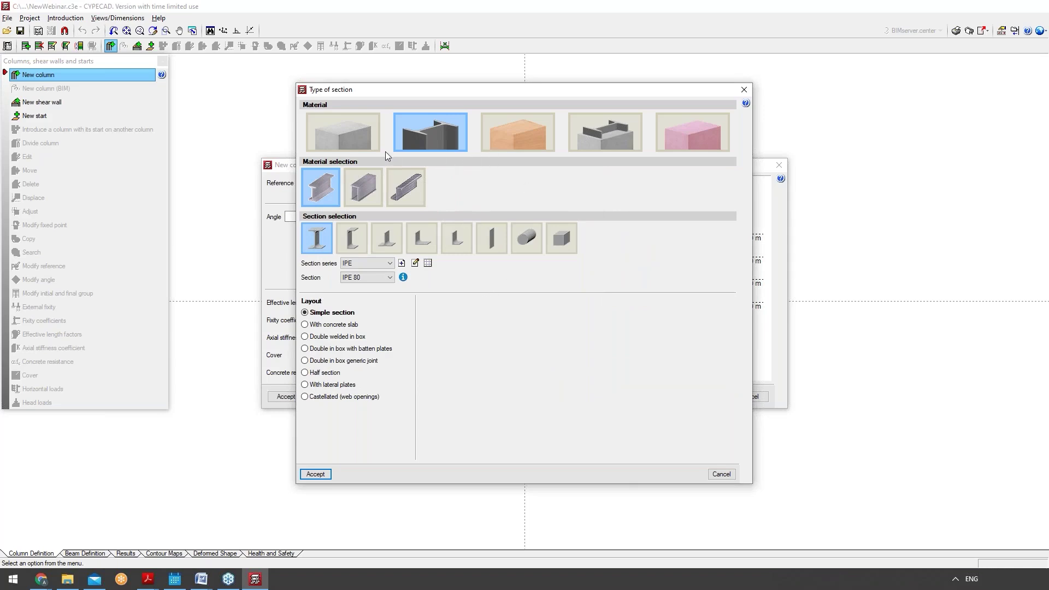
Compare the steel layouts with concrete slab, double in box, half section, lateral plates and castellated, and return to simple section.
click(346, 326)
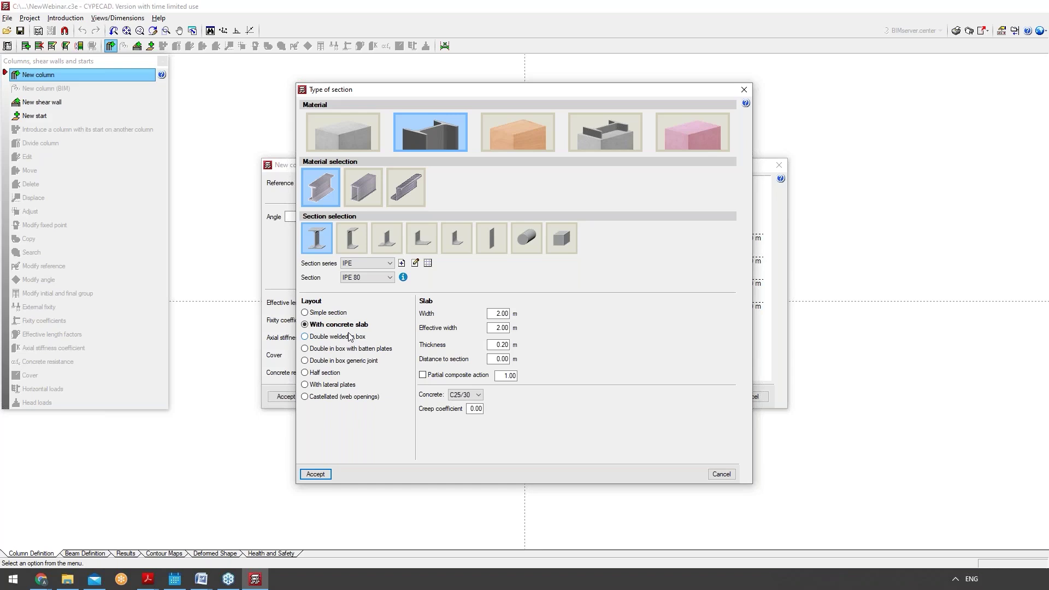
click(350, 337)
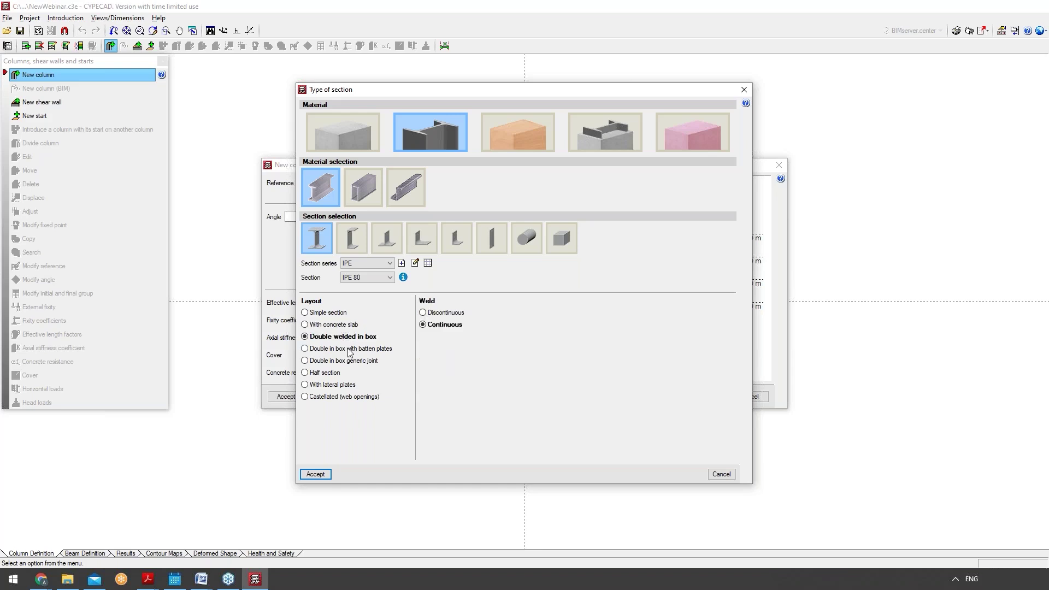
click(350, 349)
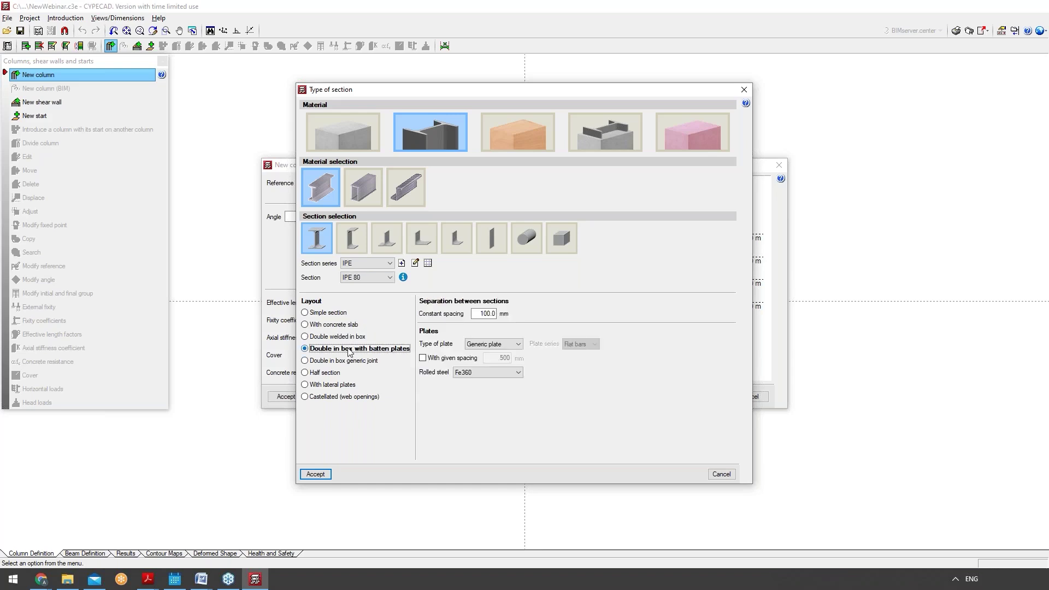
click(336, 373)
click(338, 387)
click(341, 397)
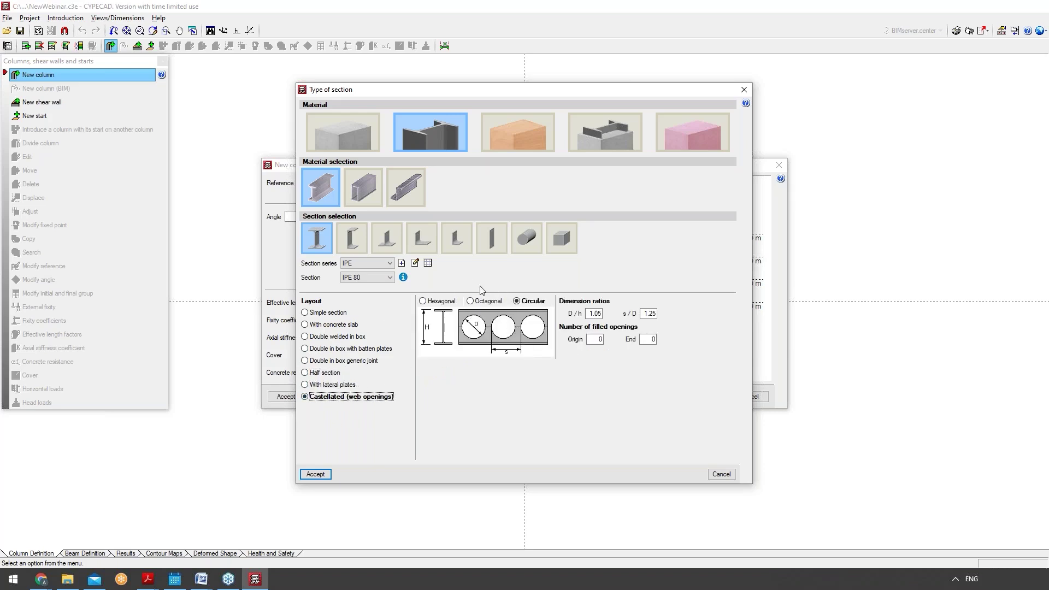
click(339, 312)
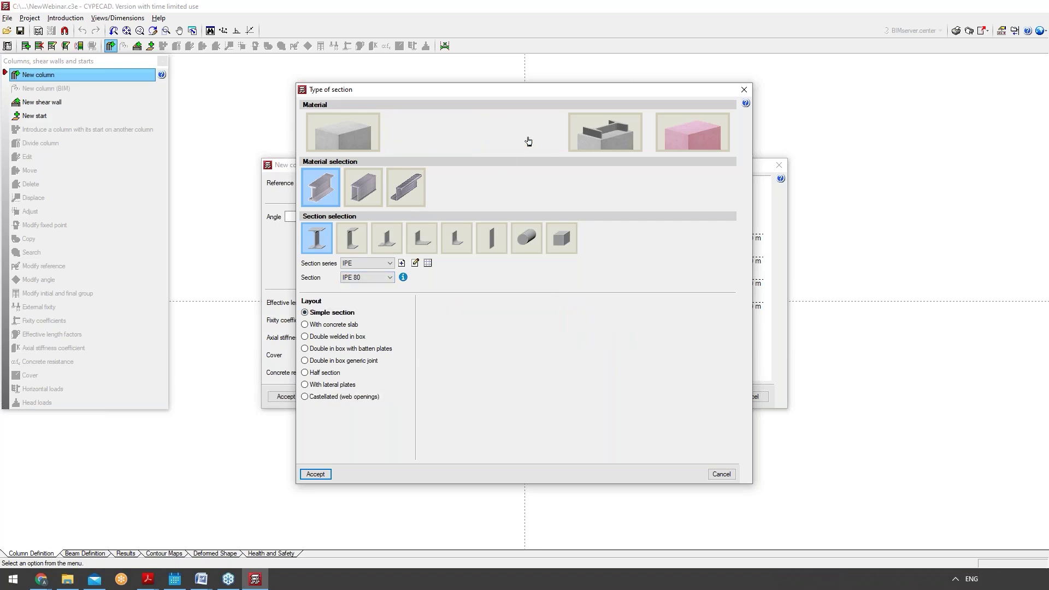
Look through the timber material, then compare the composite steel and concrete section types, both encased and concrete-filled.
click(529, 142)
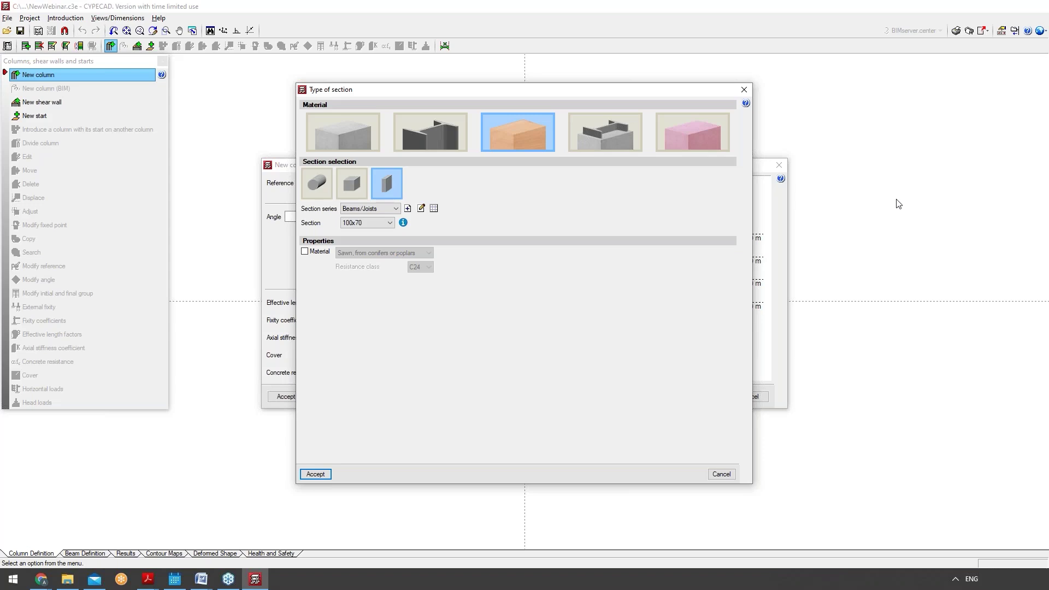
click(590, 134)
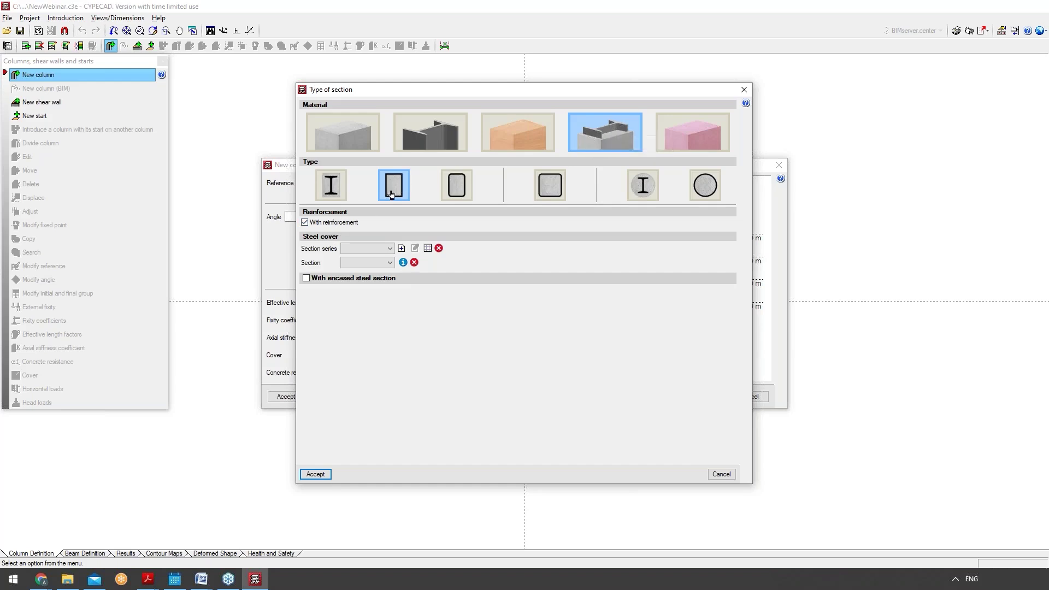
click(331, 185)
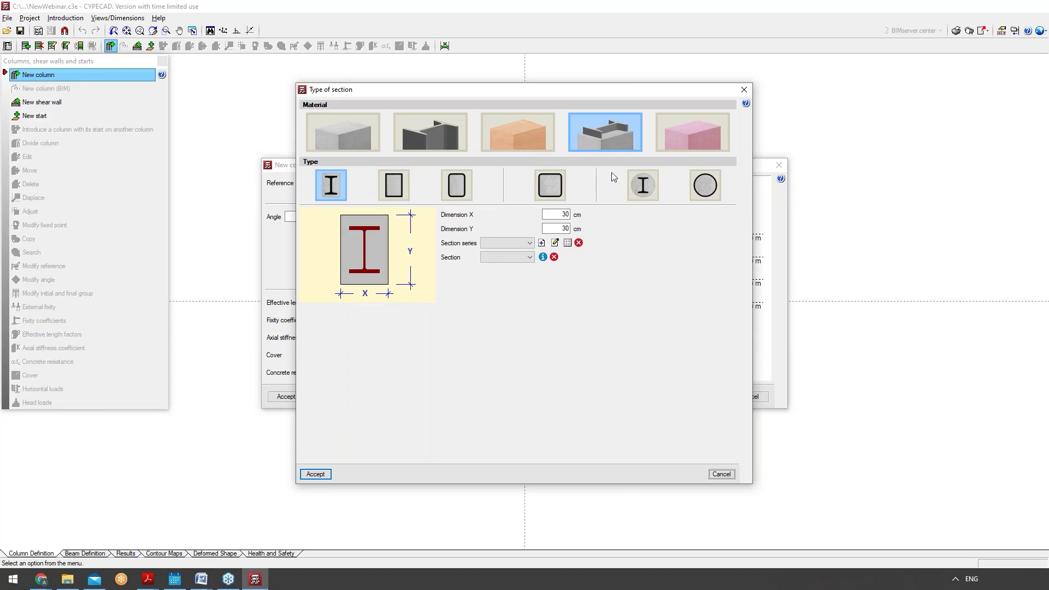
click(402, 187)
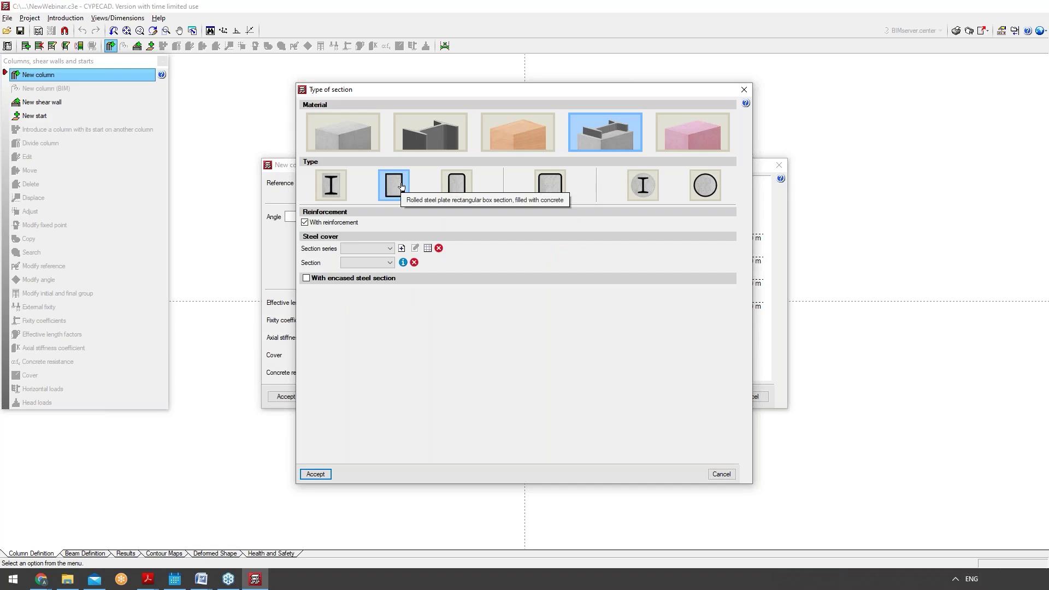
click(455, 188)
click(554, 190)
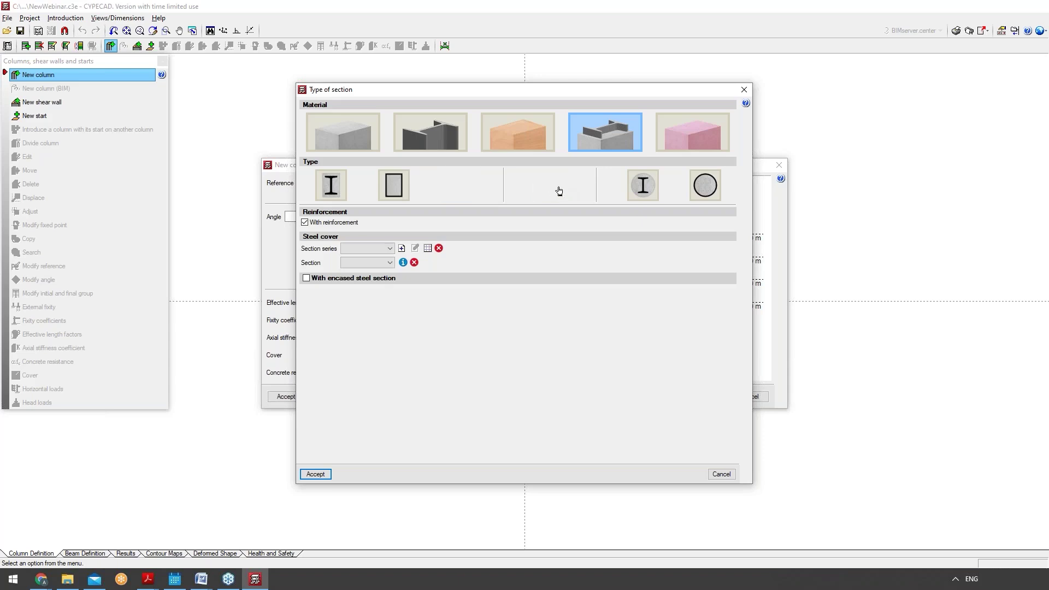
click(644, 184)
click(695, 191)
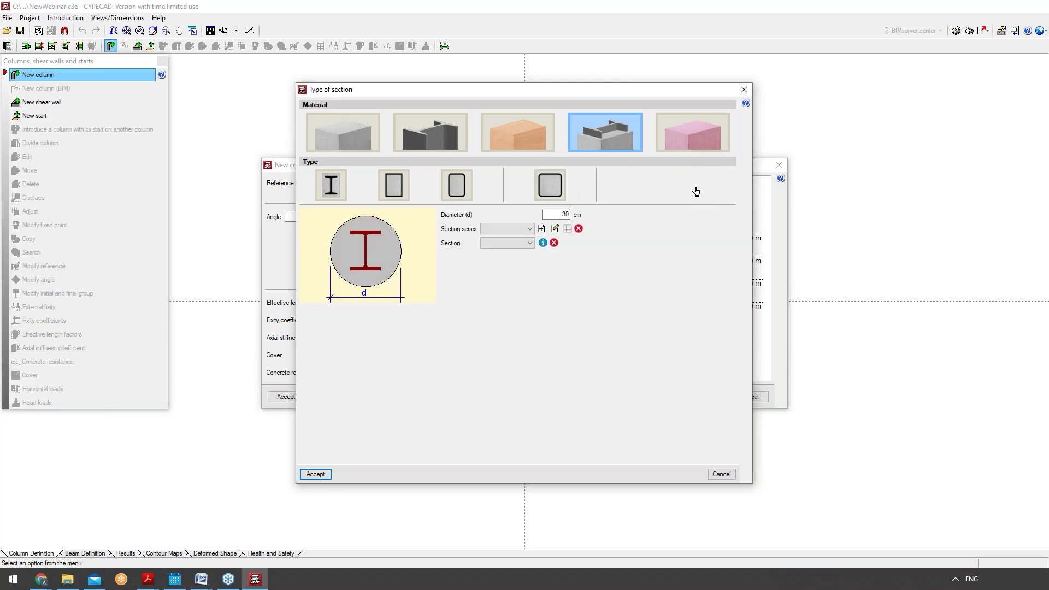
Return to the rectangular concrete-encased I-section and view the definition of a new section series and section, cancelling both.
click(339, 189)
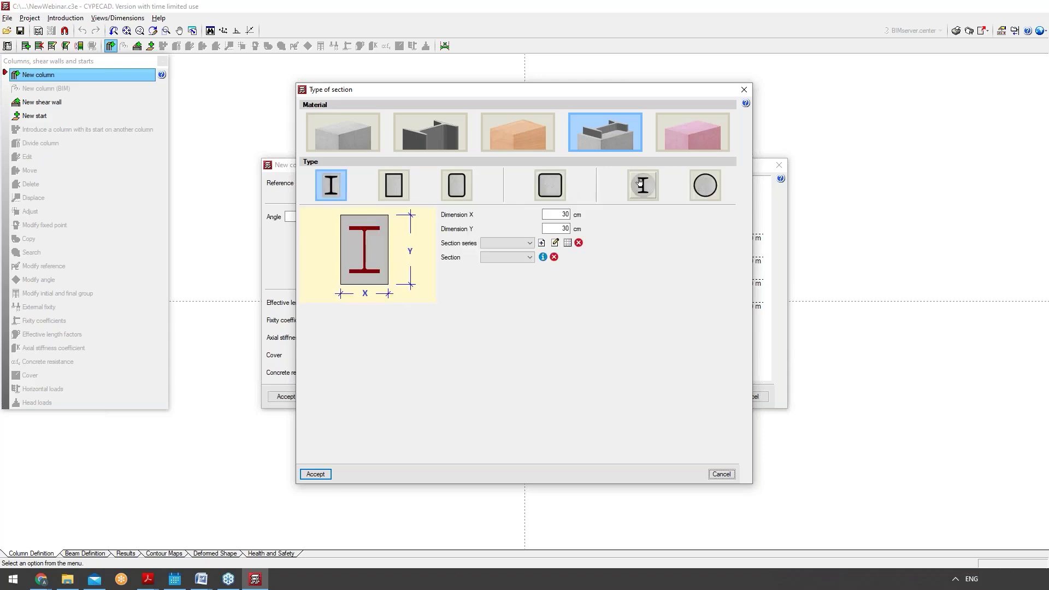
click(536, 244)
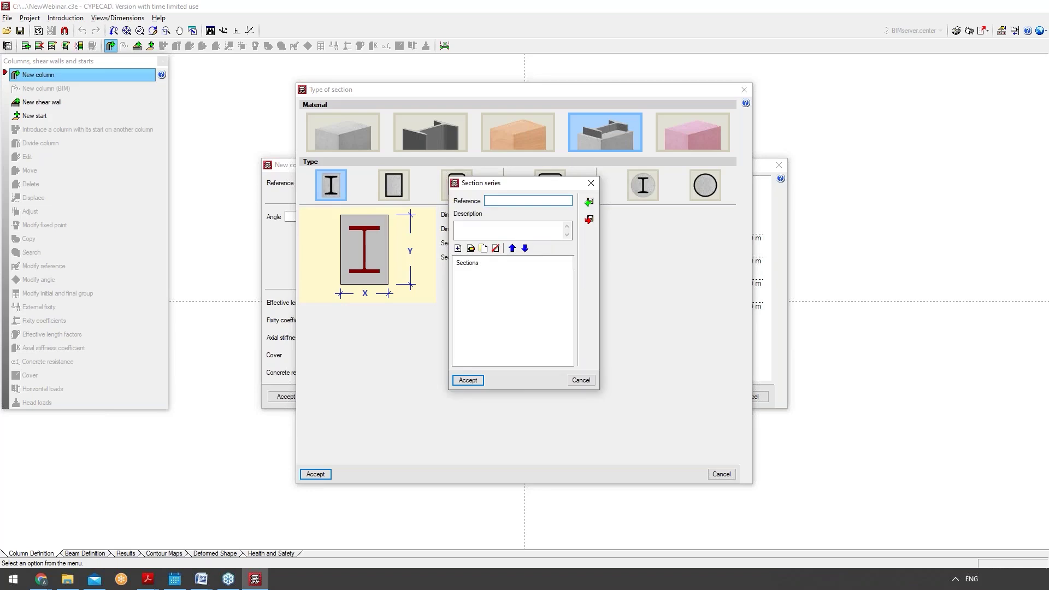
click(458, 247)
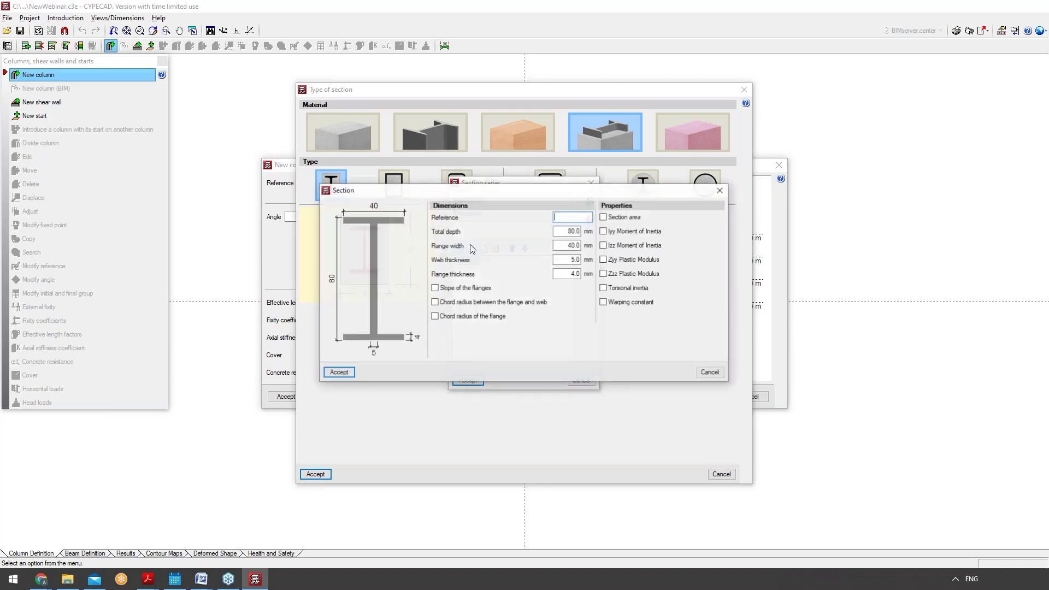
click(710, 373)
click(579, 381)
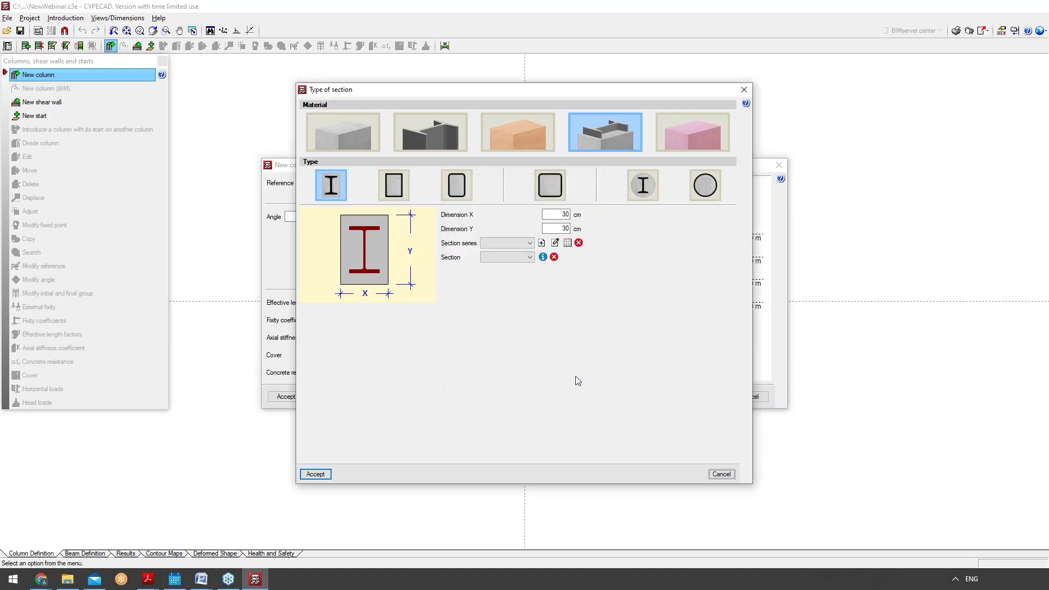
Switch the material back to steel and assign the simple rolled section IPE 80 to Floor 1 of the column.
click(434, 142)
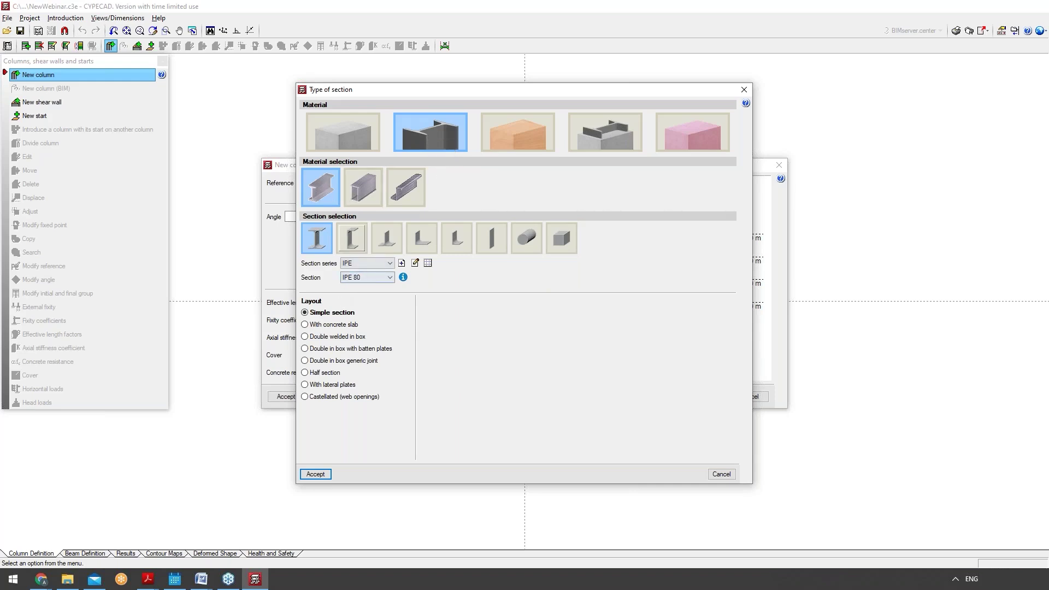
click(324, 474)
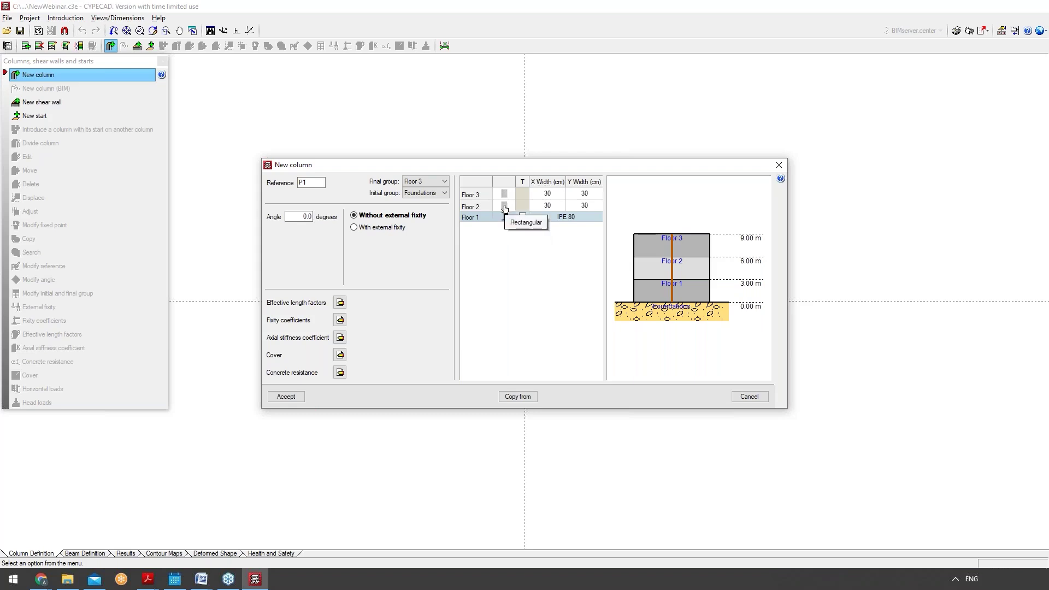
click(510, 195)
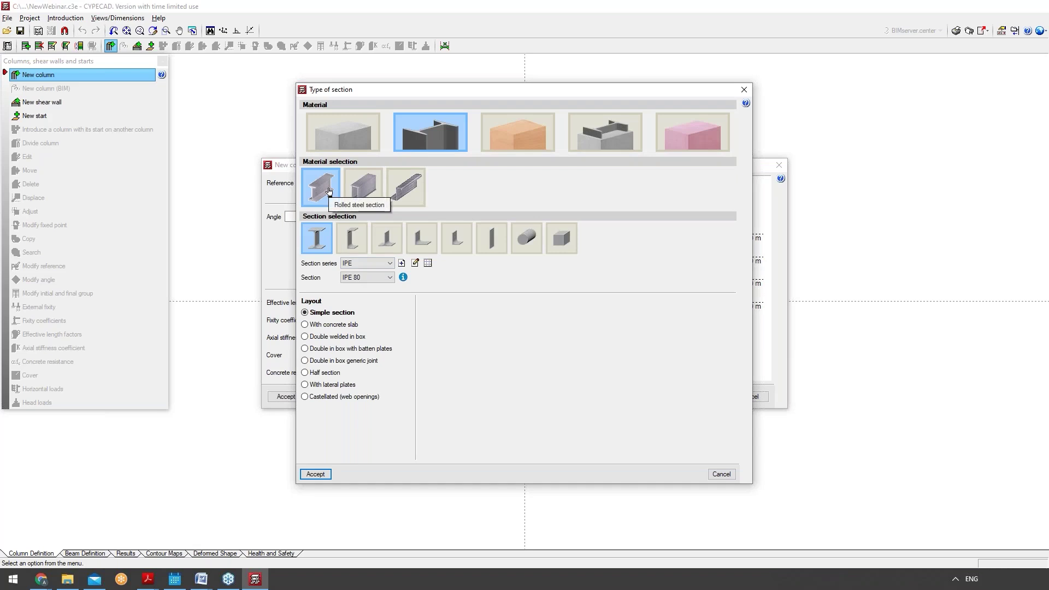
click(321, 474)
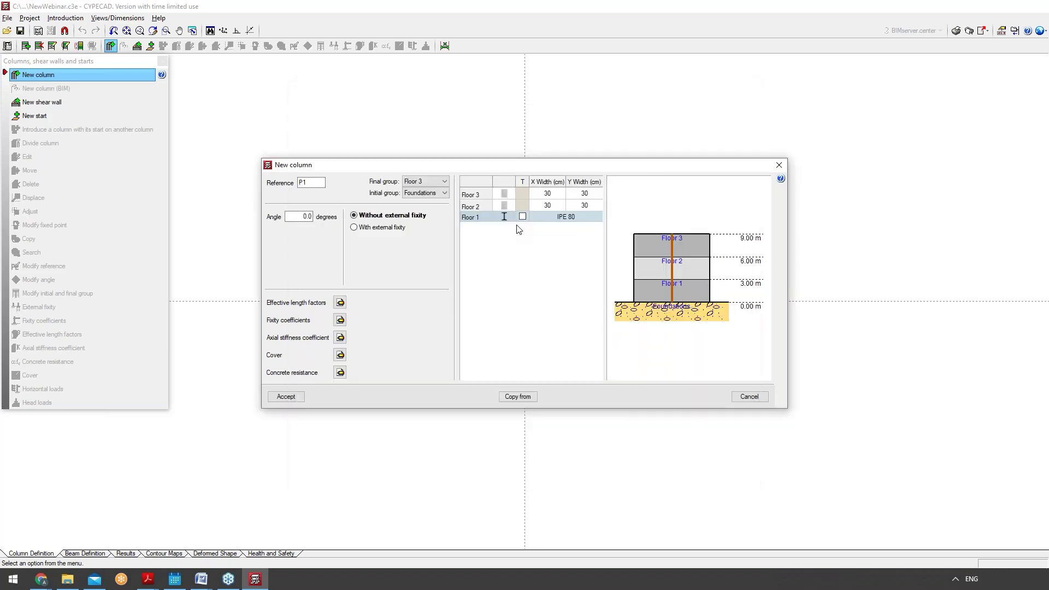
Assign the simple rolled steel section IPE 80 to Floor 2 and Floor 3 and accept the new column definition.
click(500, 205)
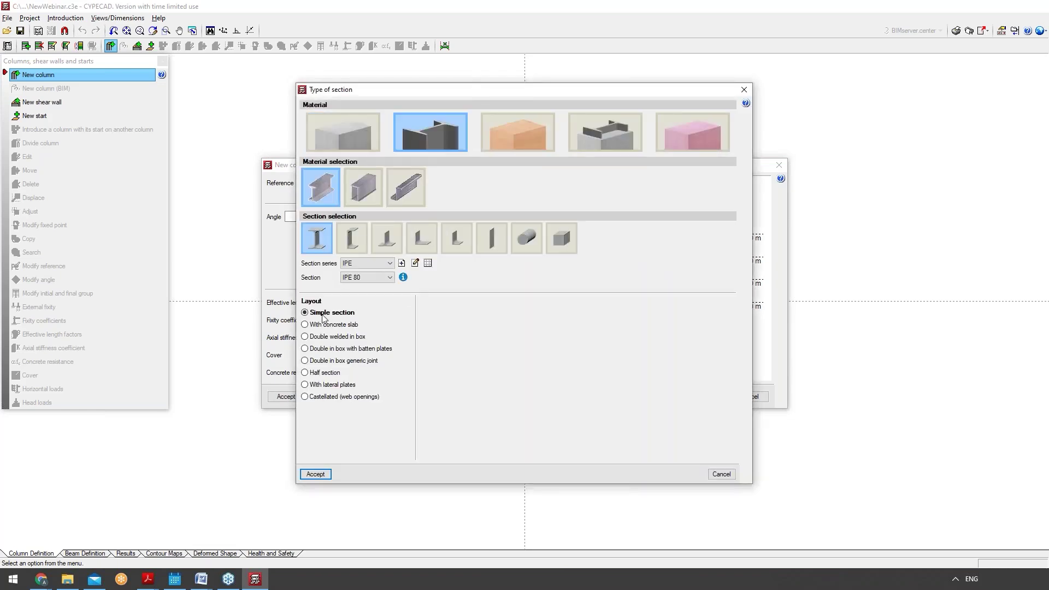
click(316, 474)
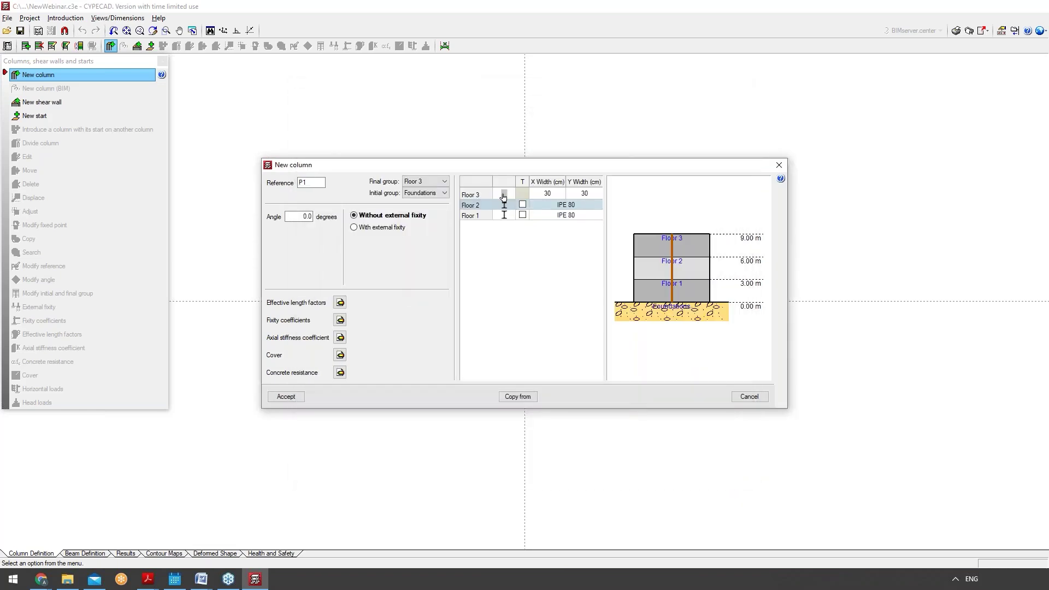
click(503, 197)
click(503, 196)
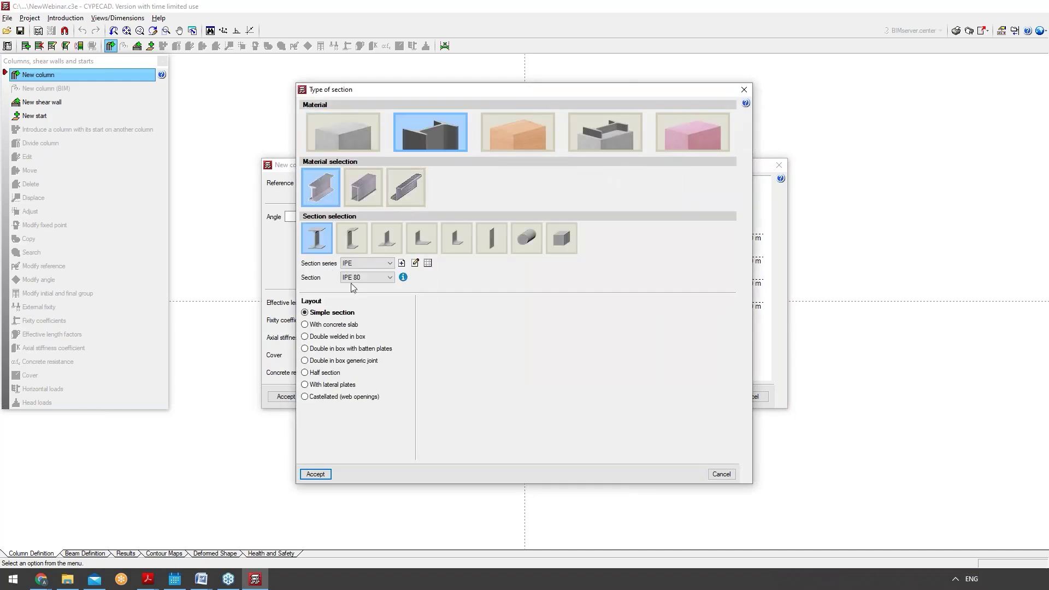
click(316, 473)
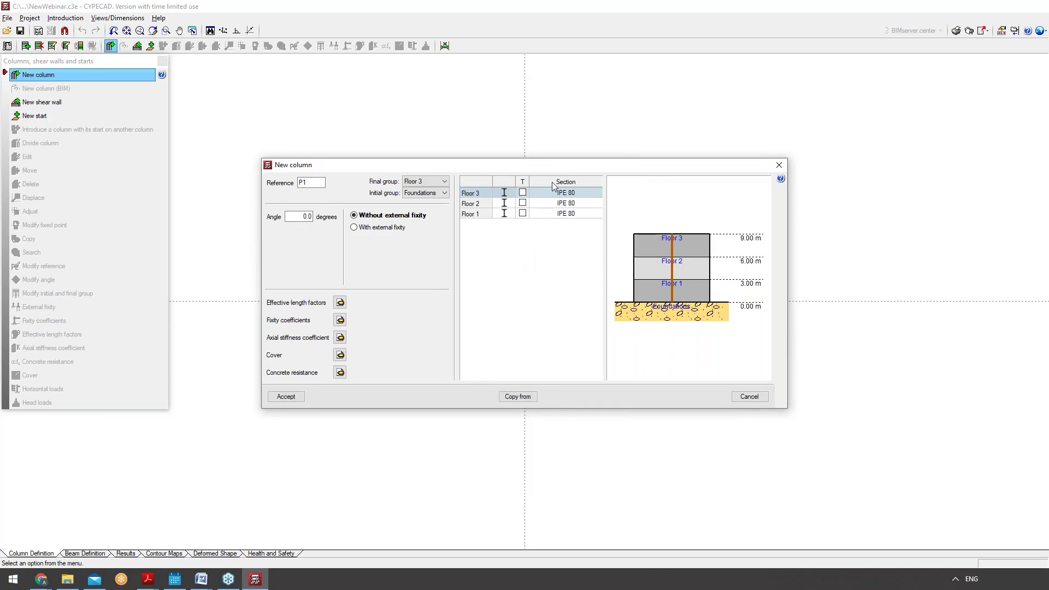
click(522, 193)
click(286, 396)
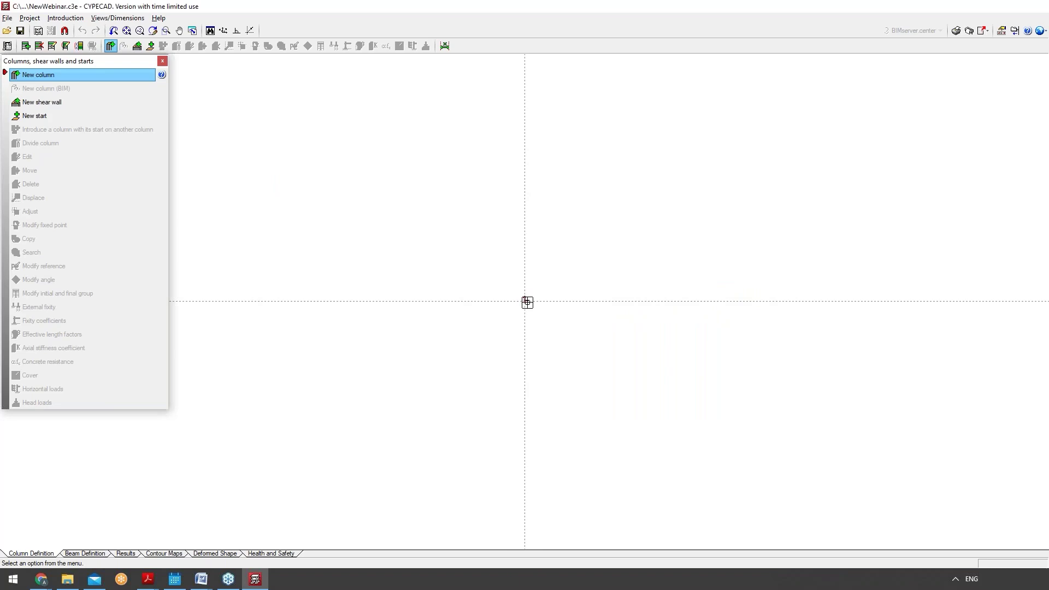
Place four columns at the corners of a rectangle, starting at the intersection of the axes and aligning the others with it.
click(525, 301)
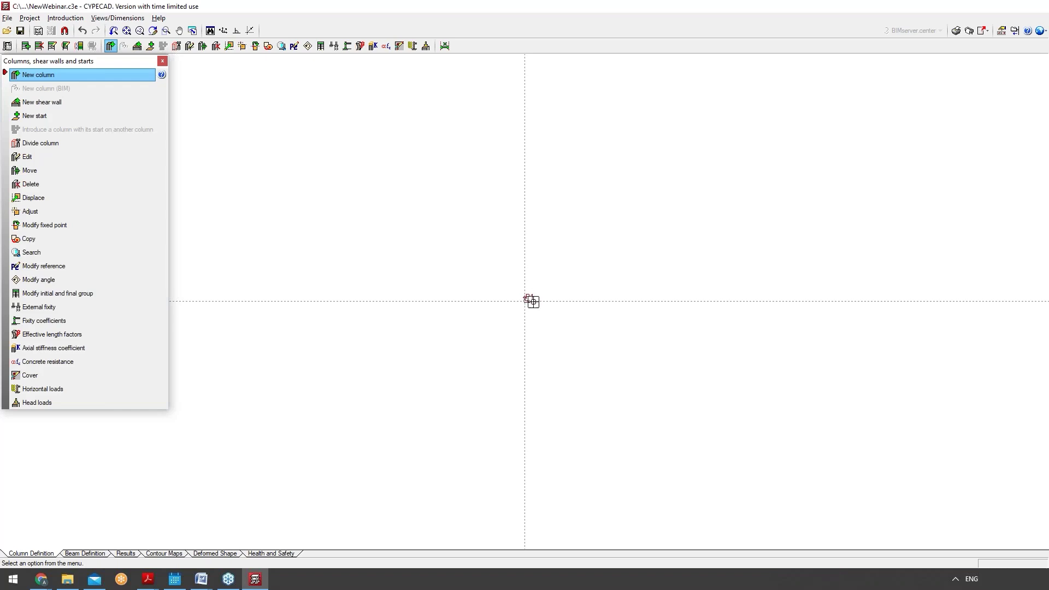
scroll(503, 173, down, 4)
scroll(523, 346, down, 1)
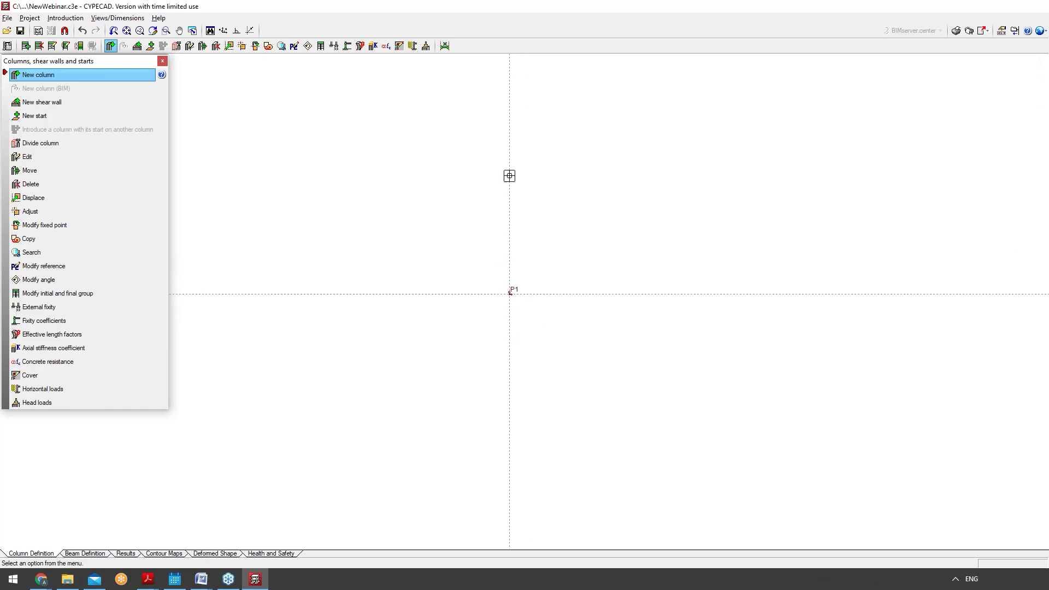
click(509, 166)
click(545, 237)
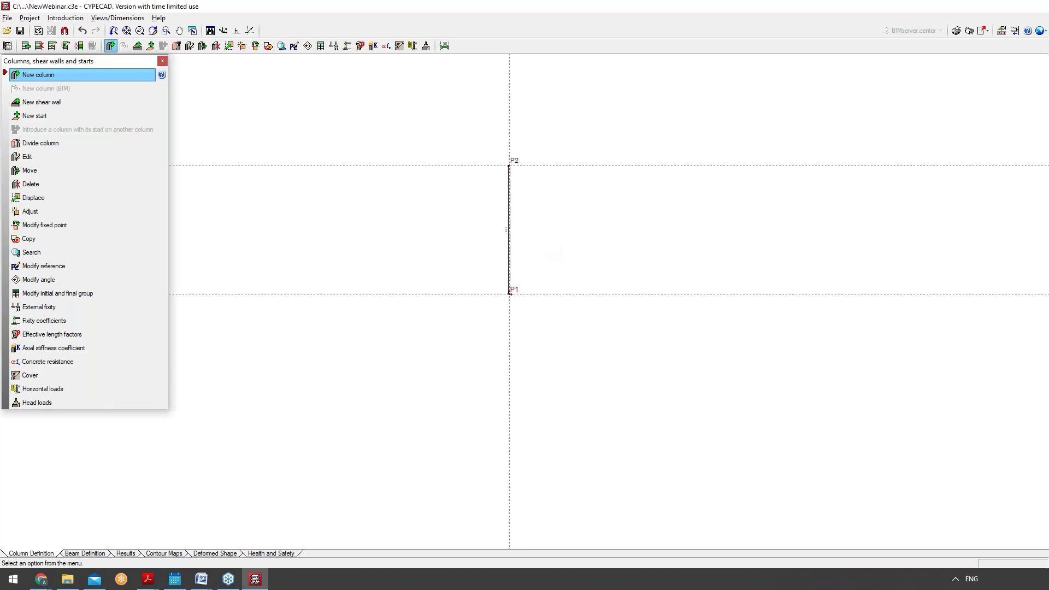
click(643, 165)
click(616, 171)
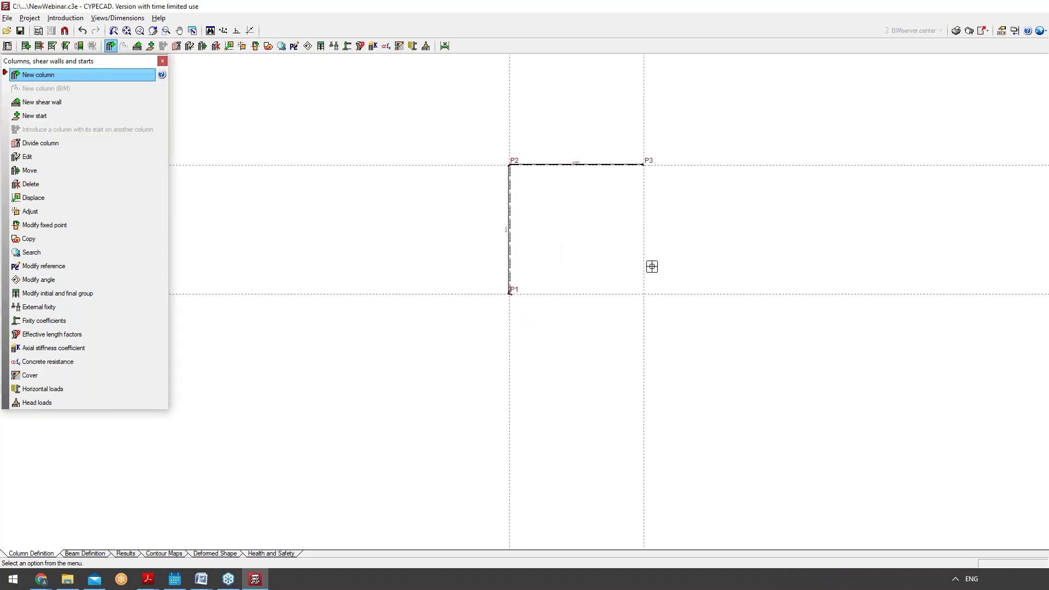
click(643, 294)
Place two more columns beyond P3 and P4, aligned with the two existing rows, to form a second bay.
scroll(582, 286, down, 1)
scroll(581, 287, down, 1)
scroll(644, 105, up, 2)
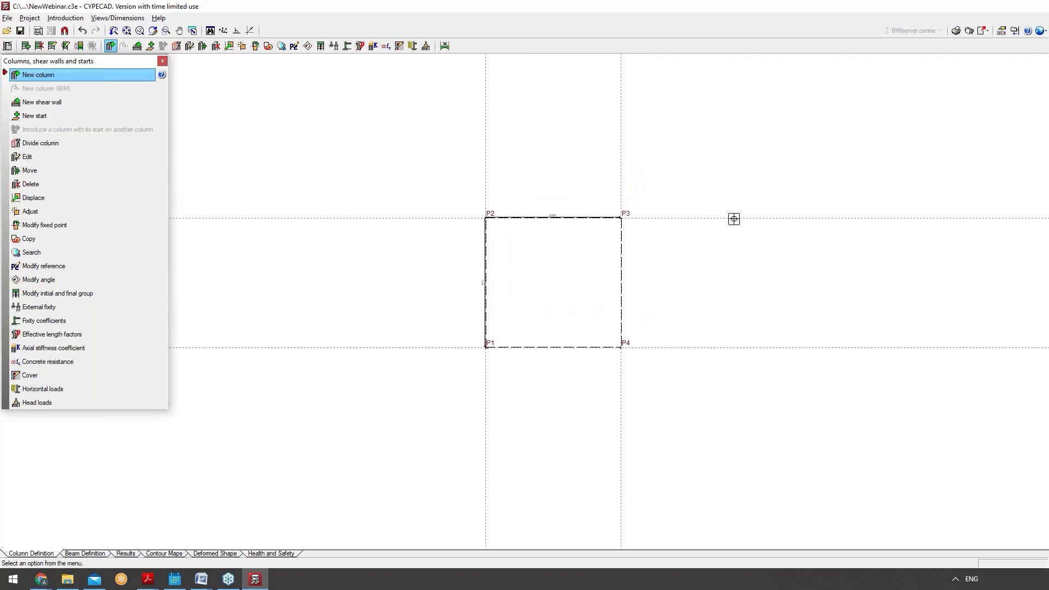
click(734, 219)
click(714, 224)
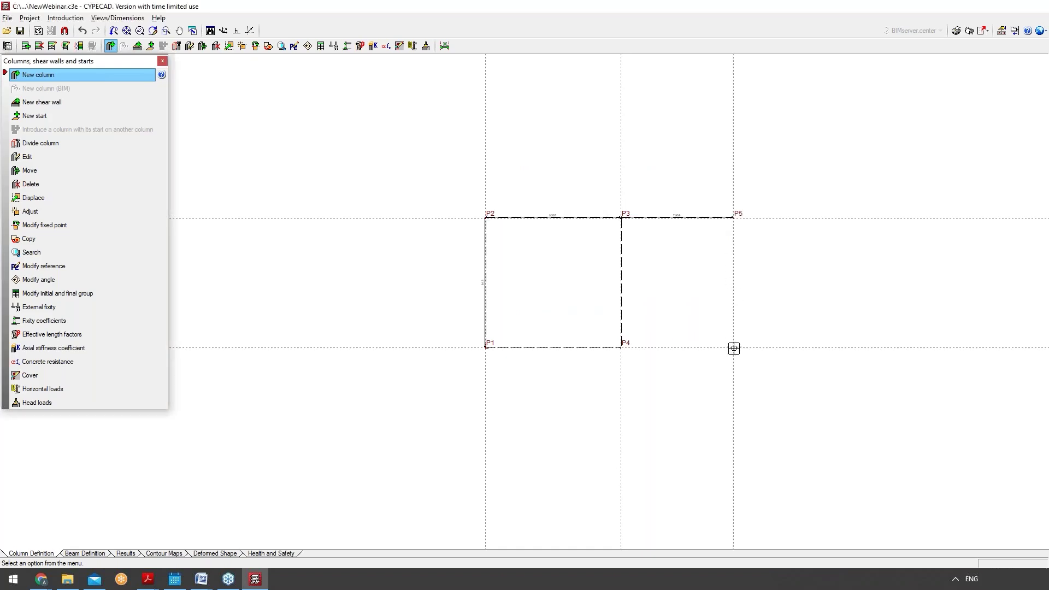
scroll(708, 247, up, 1)
scroll(667, 295, up, 1)
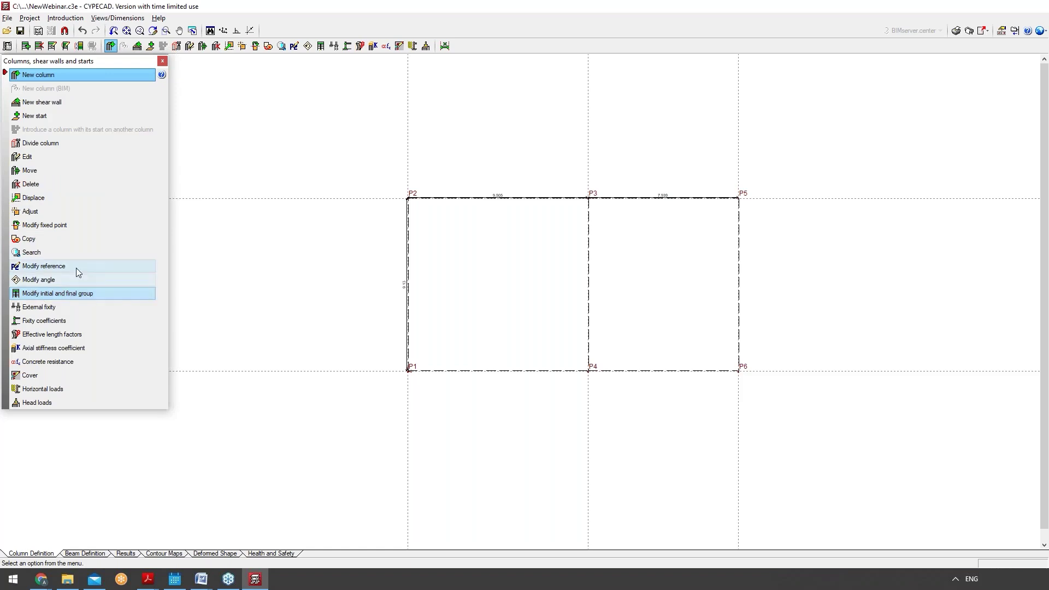
View the angle modification option for columns and close it without assigning an angle.
click(4, 69)
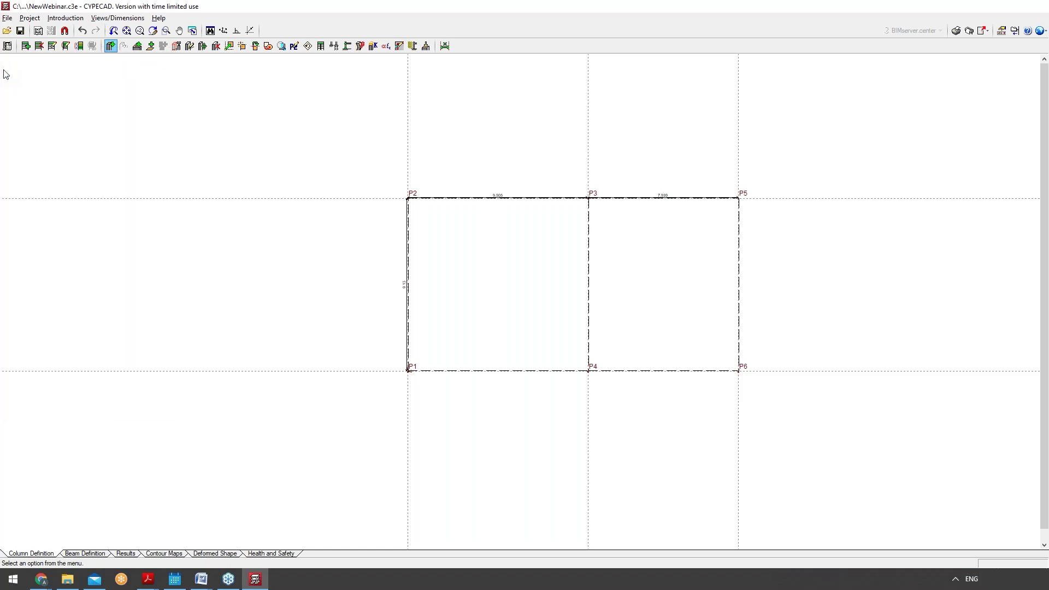
click(5, 70)
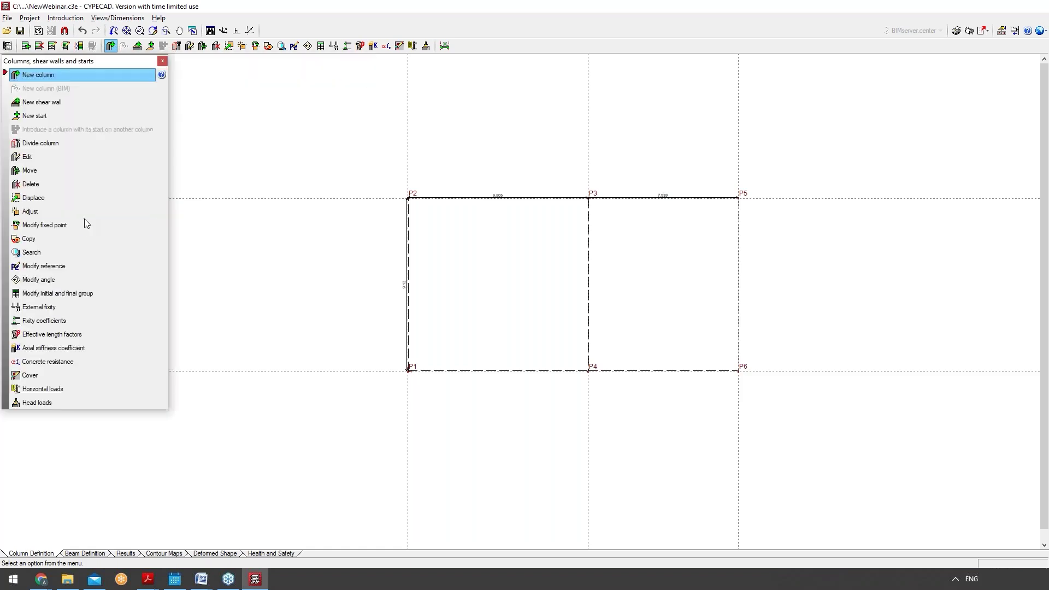
click(80, 279)
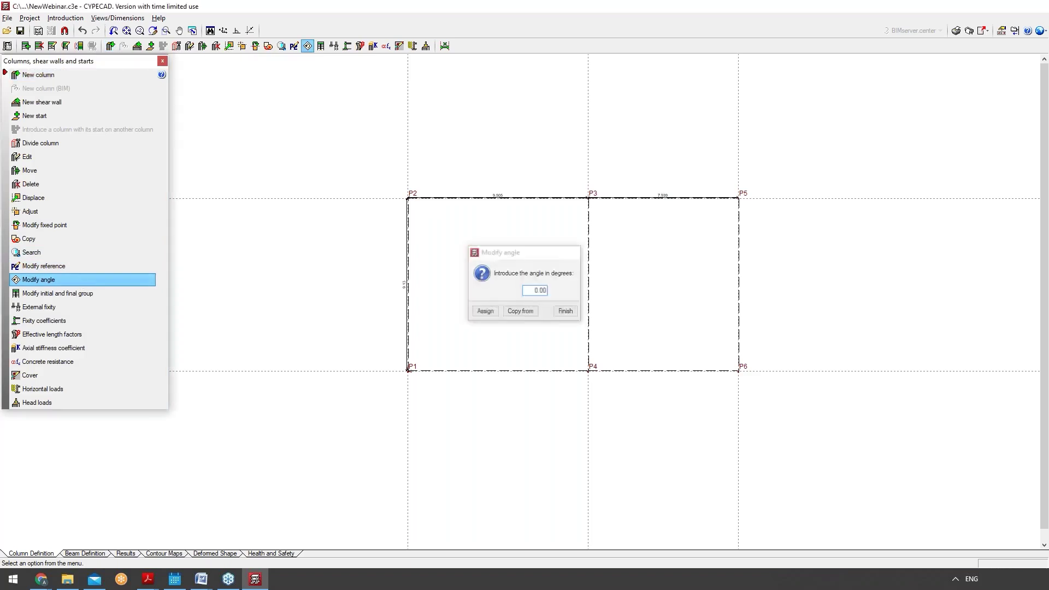
click(571, 252)
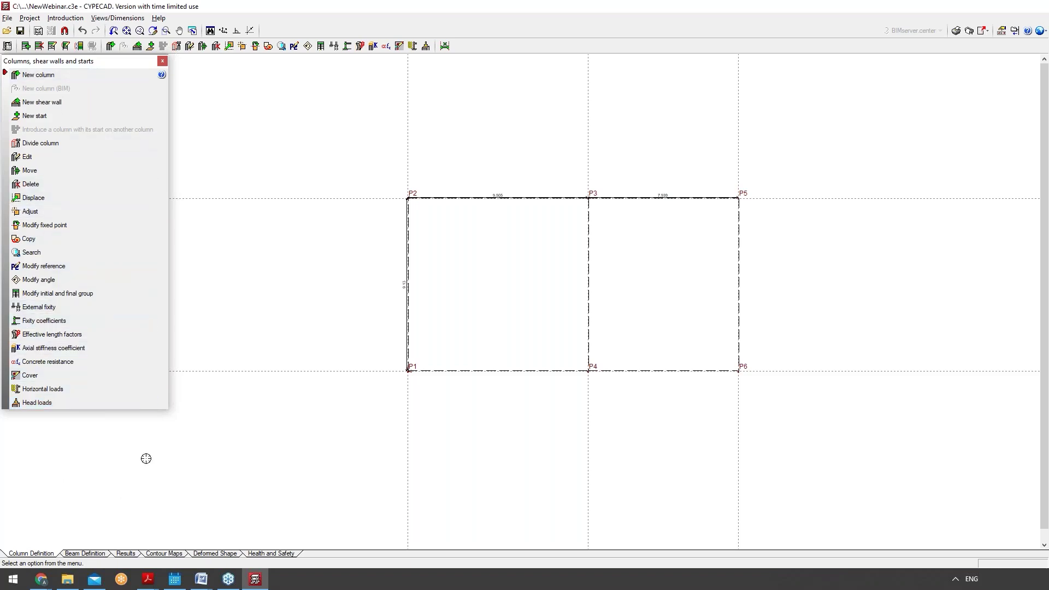
Switch to the beam definition and go to the Foundations group.
click(97, 555)
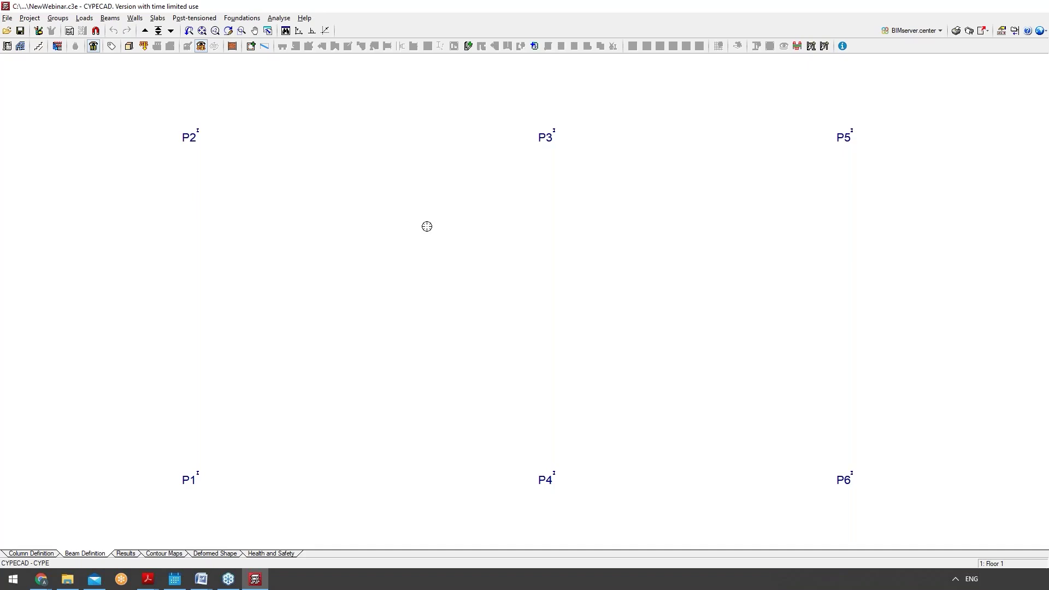
scroll(426, 226, down, 1)
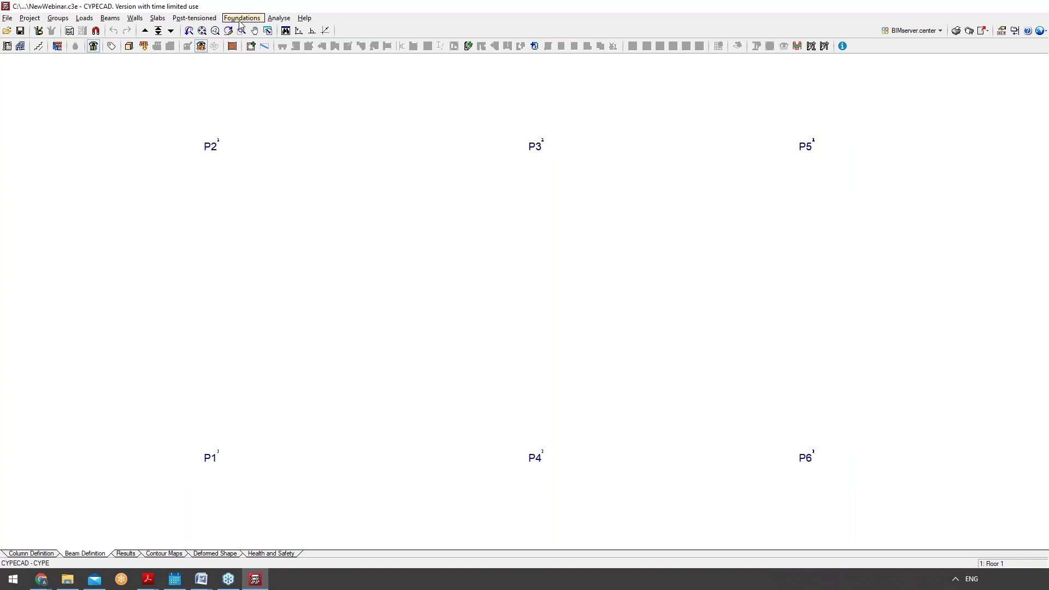
click(240, 19)
click(245, 17)
click(170, 31)
click(157, 30)
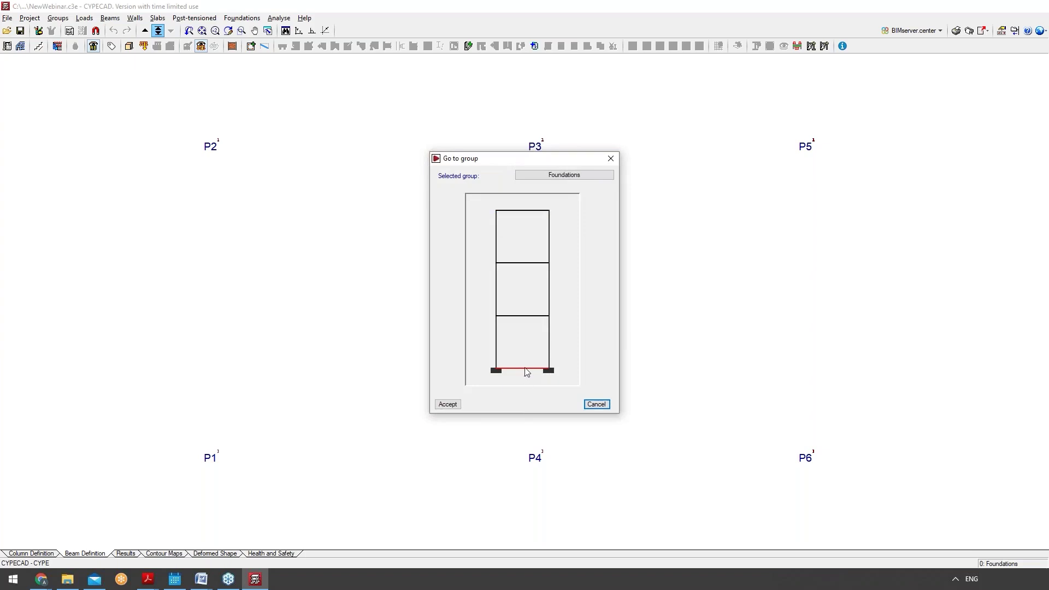
click(447, 404)
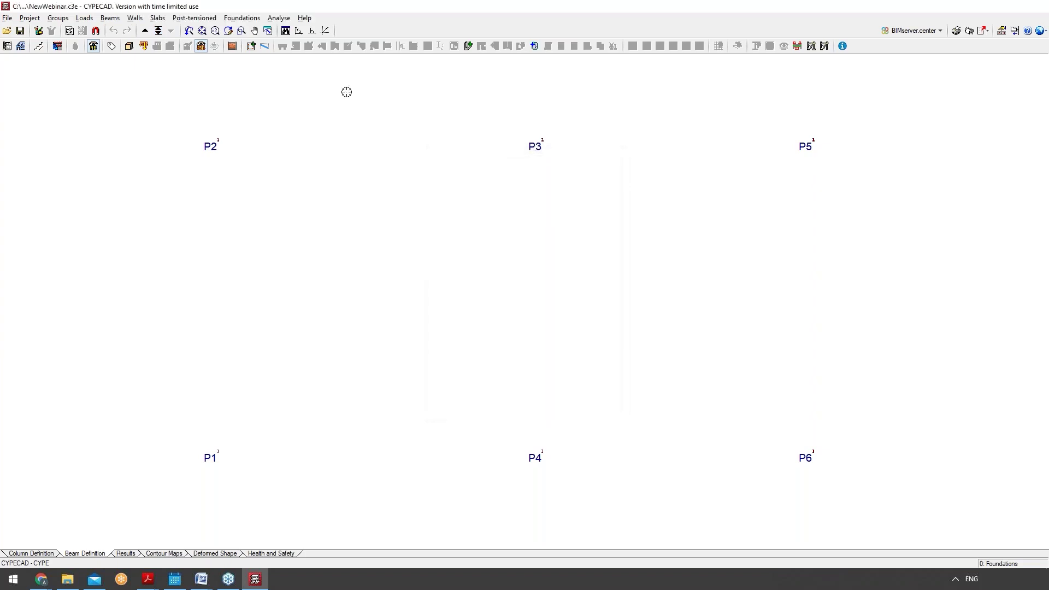
Check the foundation options, return to the column definition and leave the Delete floors dialog without removing any floor.
click(241, 19)
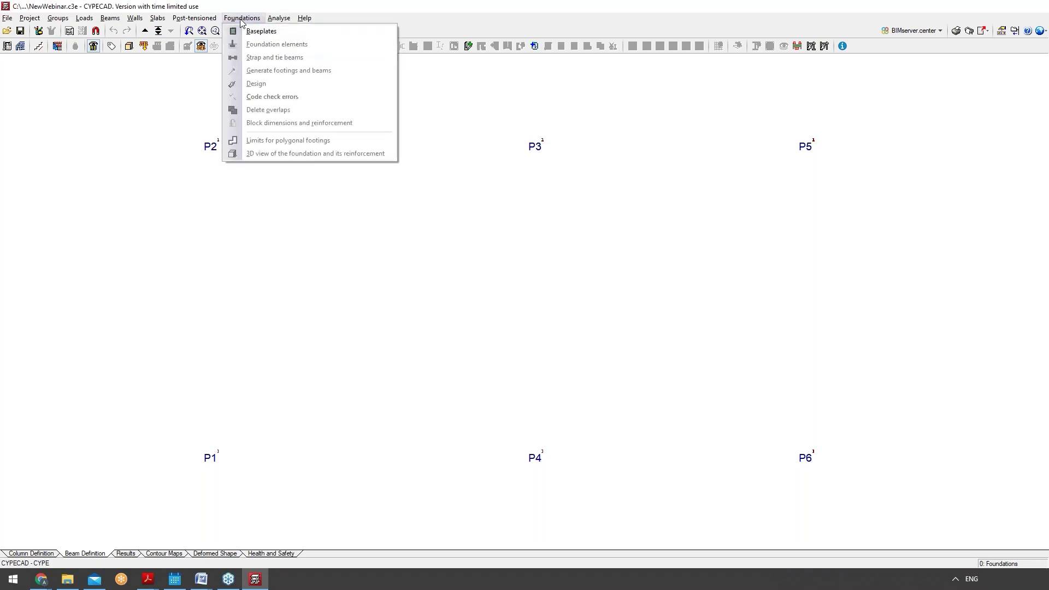
click(246, 19)
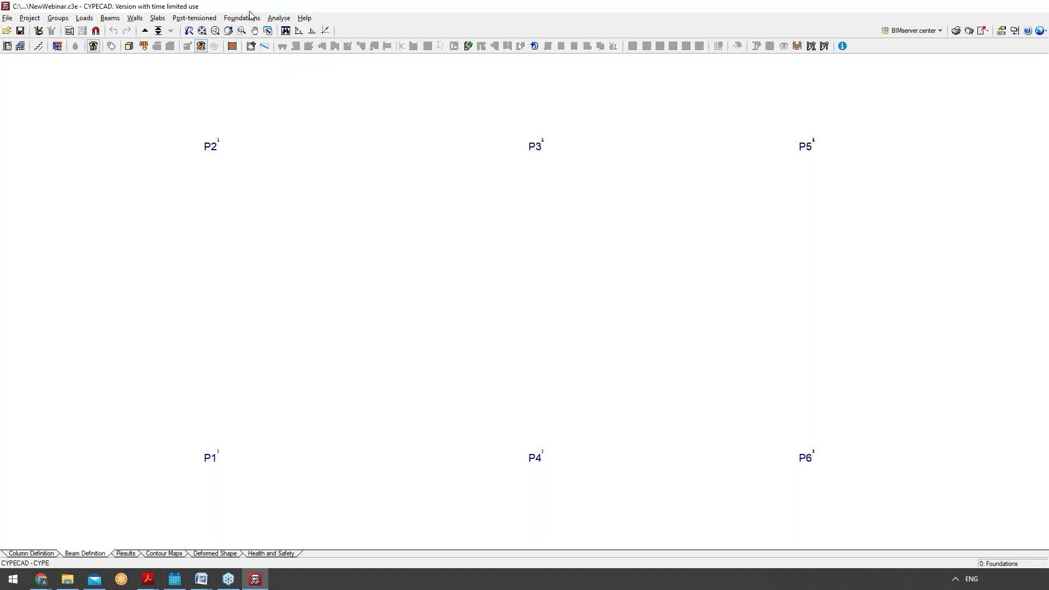
click(28, 553)
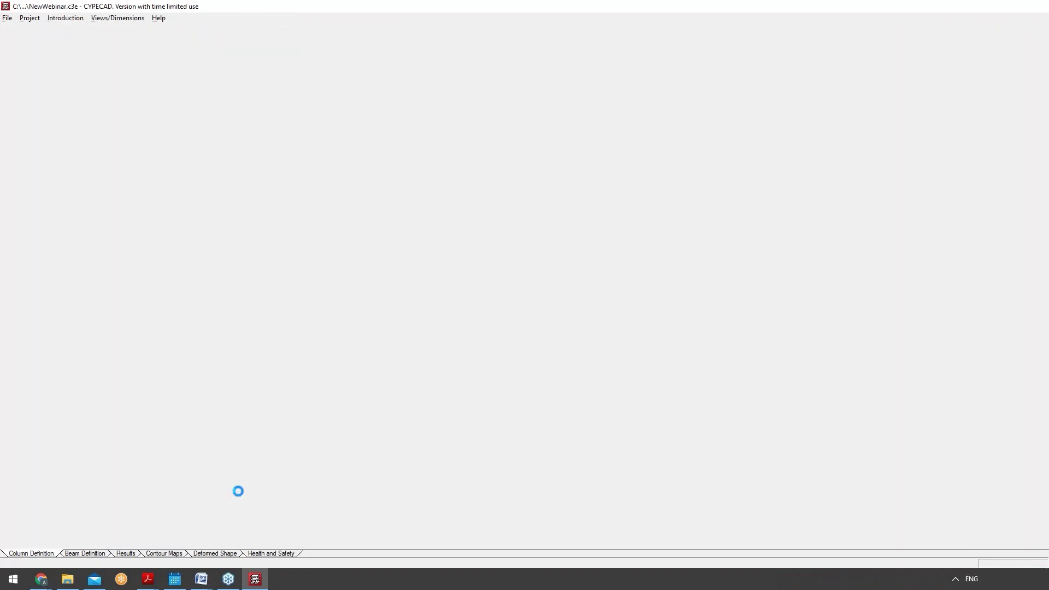
scroll(511, 411, down, 3)
click(39, 46)
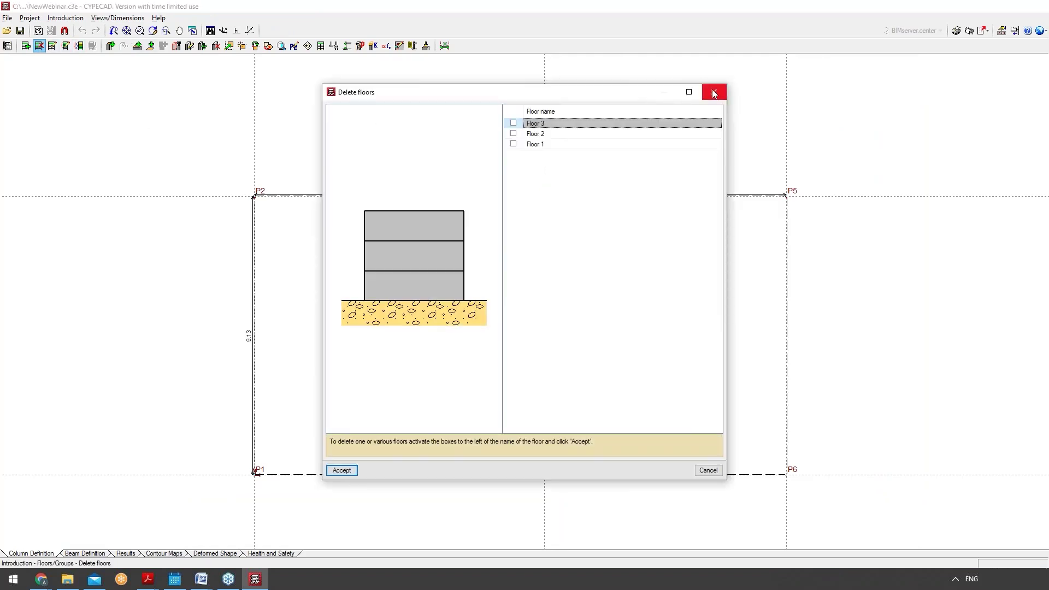
click(713, 92)
Delete all six existing steel columns from the plan.
click(65, 18)
click(104, 44)
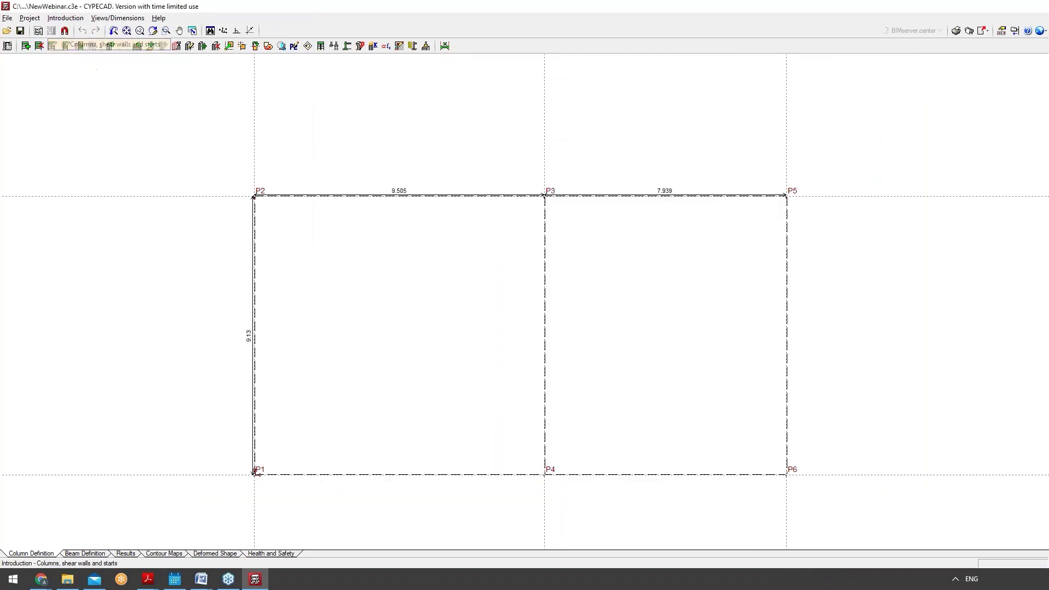
click(31, 184)
click(206, 154)
click(831, 517)
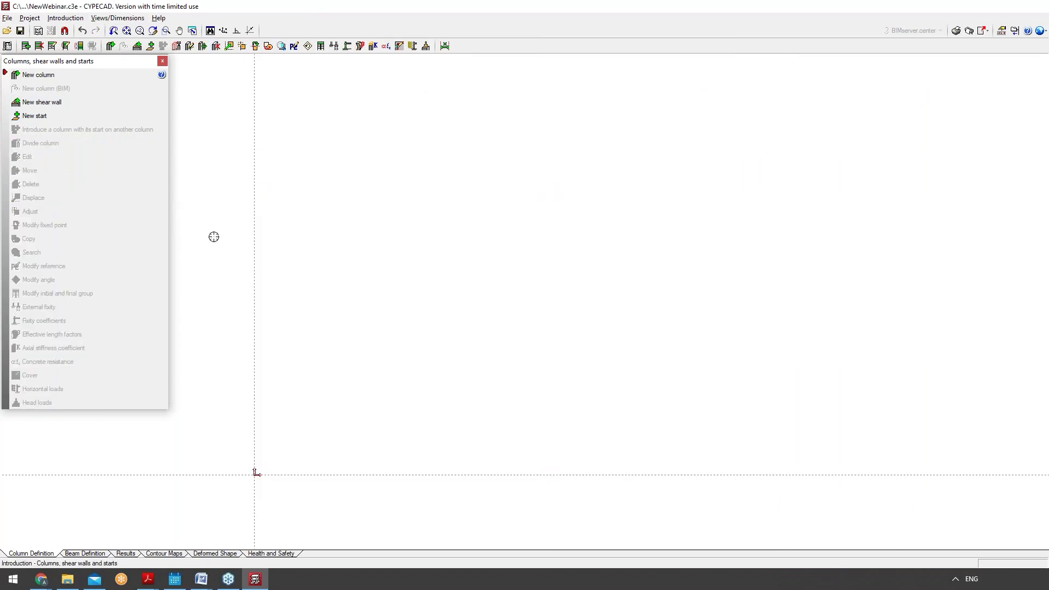
Define a new column from Foundations to Floor 3 with a 30 x 30 cm rectangular concrete section on all three floors.
click(38, 75)
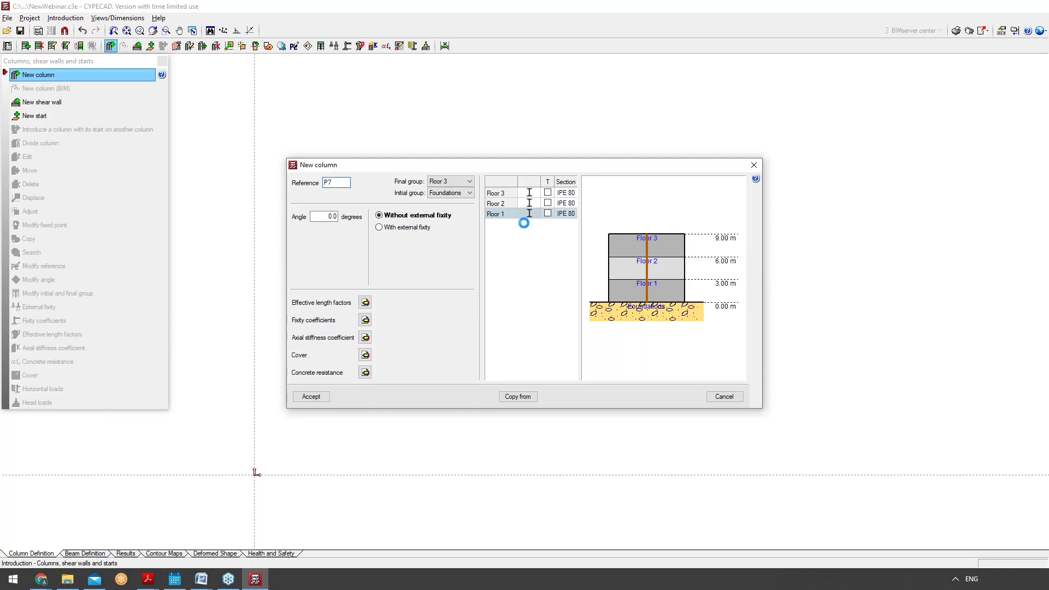
click(525, 217)
click(373, 147)
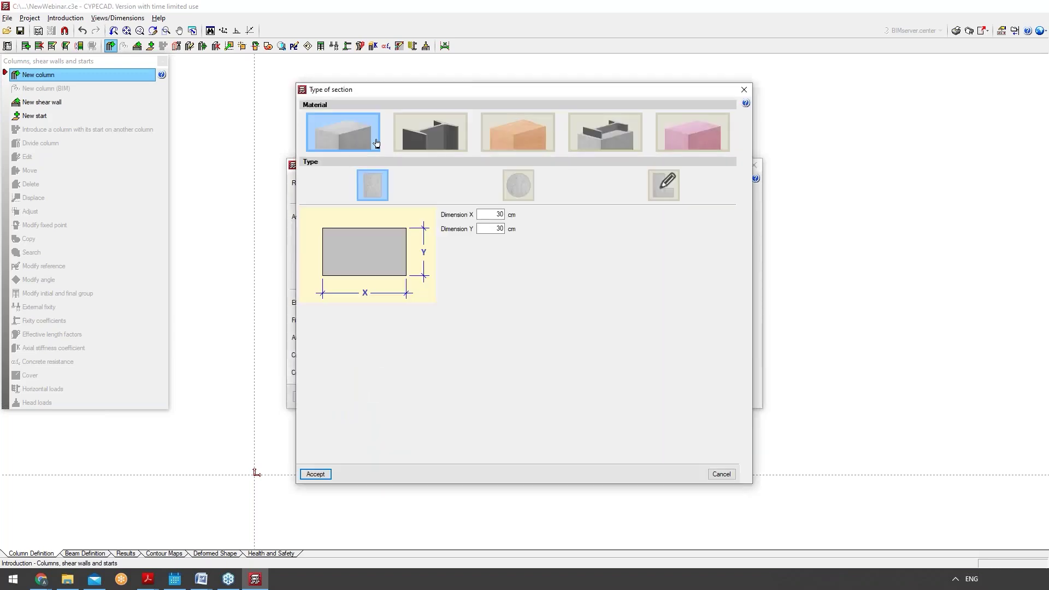
click(319, 474)
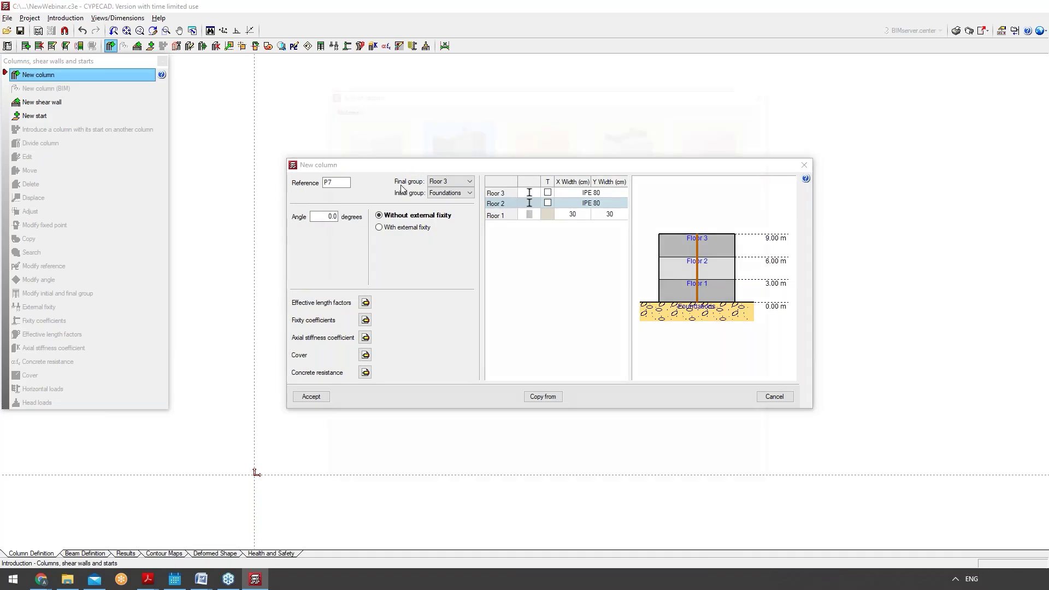
click(529, 203)
click(368, 132)
click(341, 474)
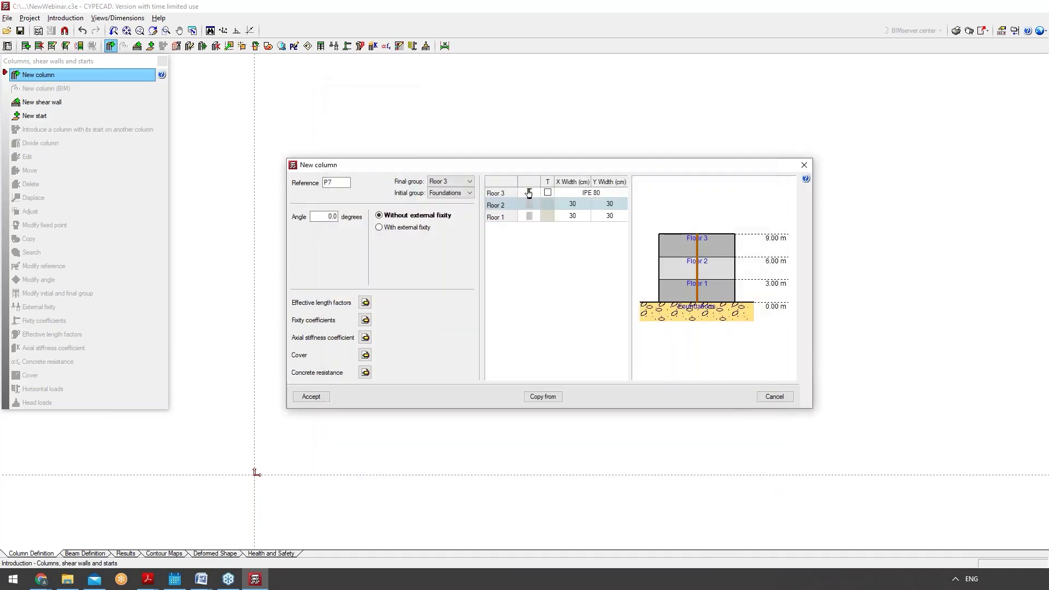
click(529, 192)
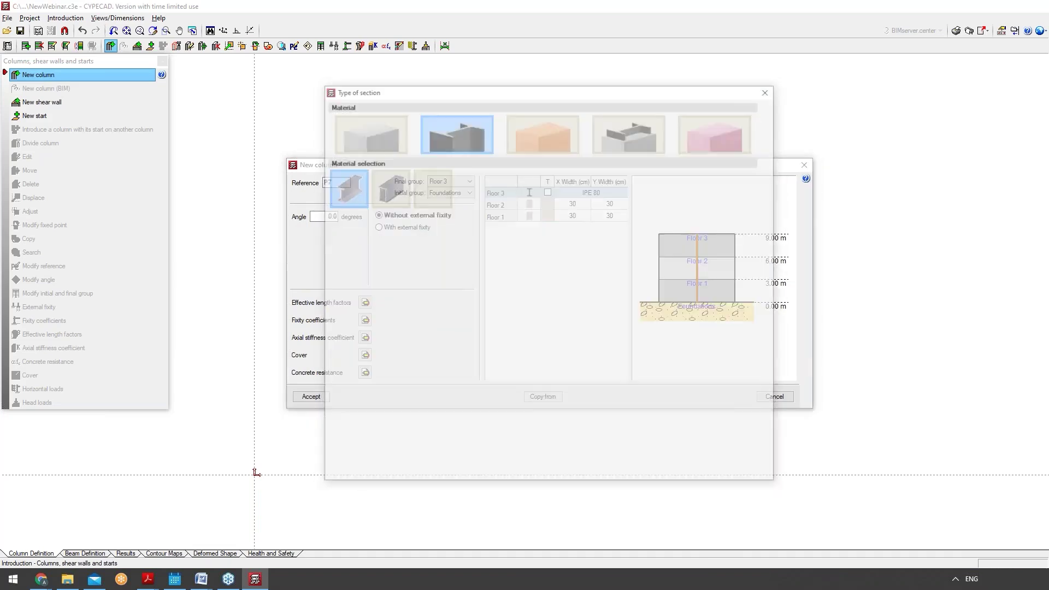
click(341, 473)
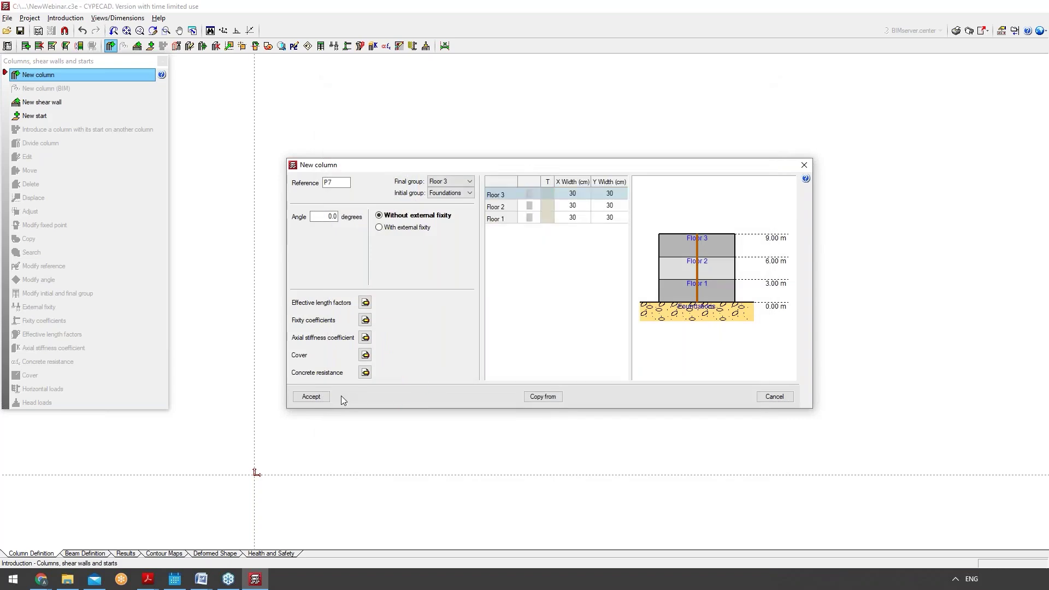
click(327, 398)
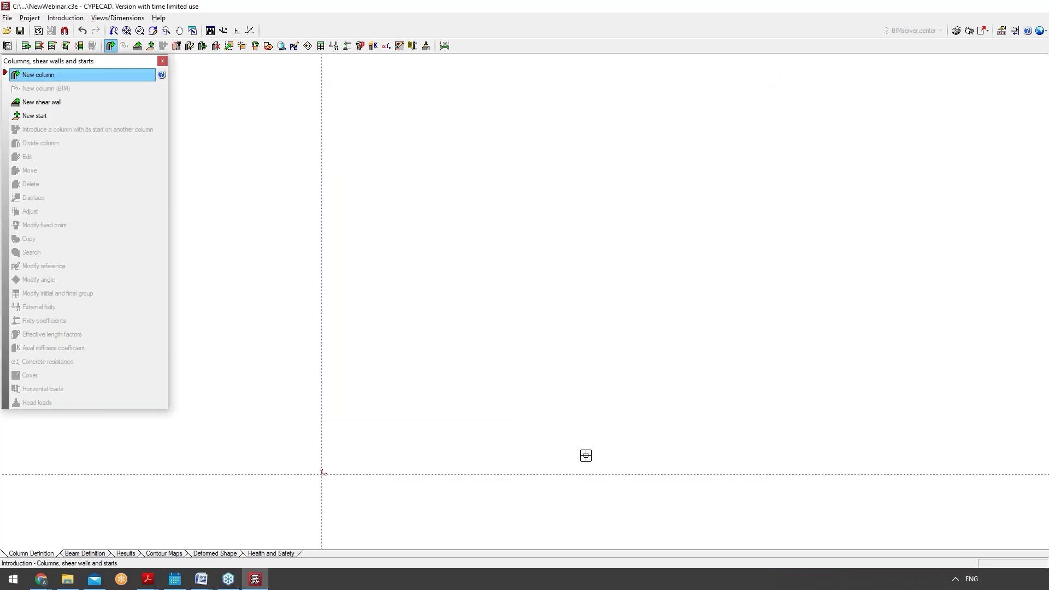
Place six columns in two aligned rows of three, about 8 m apart, with bays about 8.4 m and 6.6 m long.
click(411, 459)
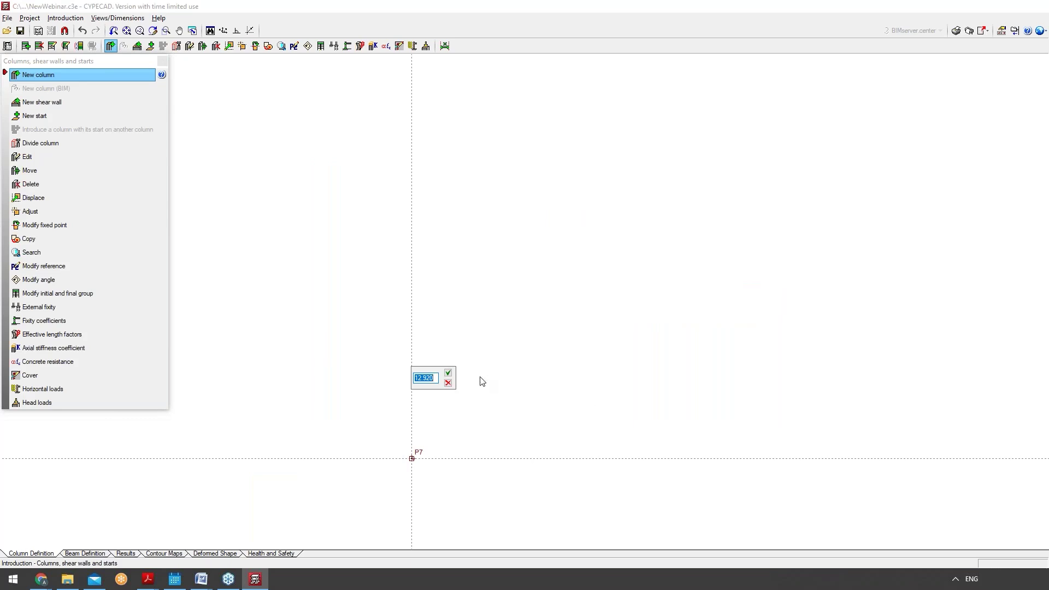
click(448, 382)
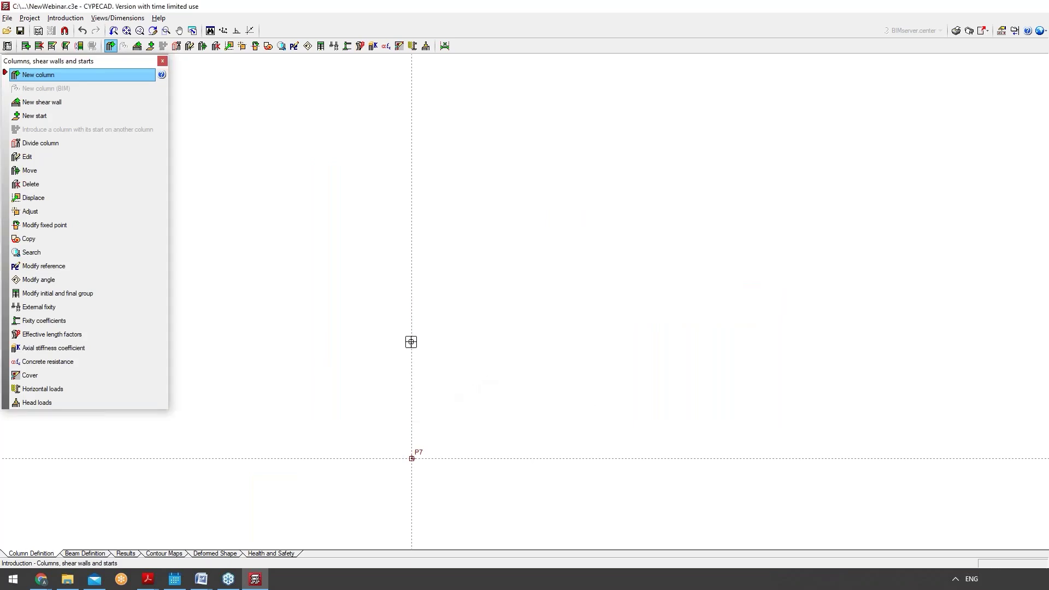
click(411, 345)
key(Return)
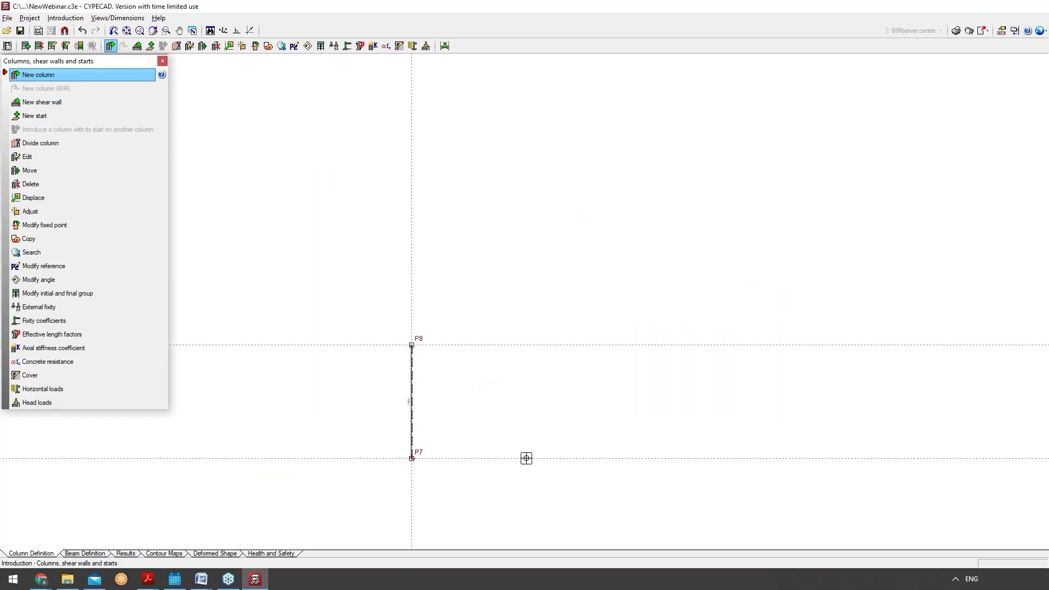
click(532, 459)
key(Return)
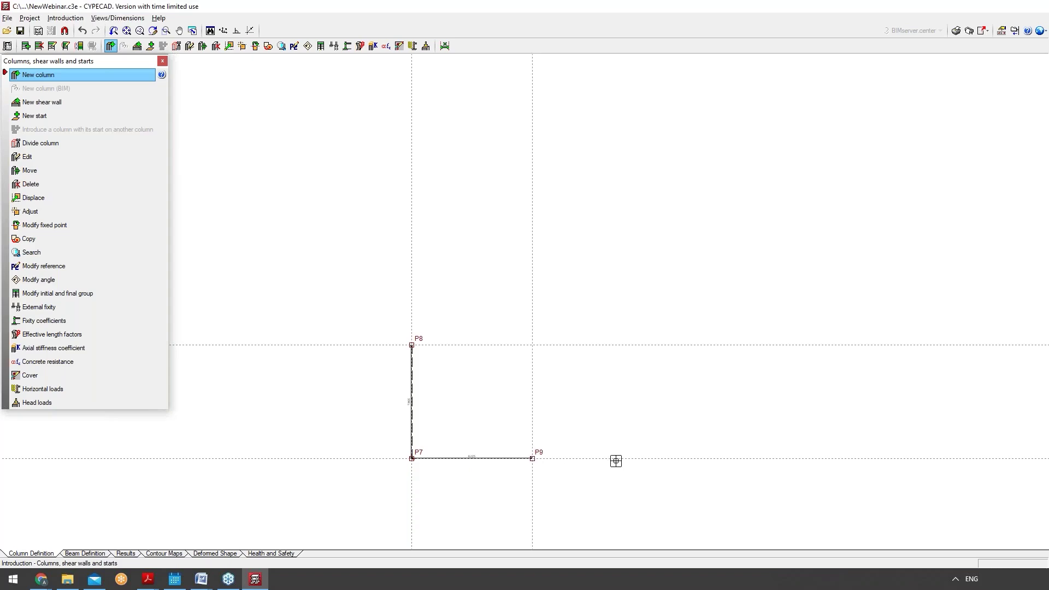
click(626, 460)
click(616, 465)
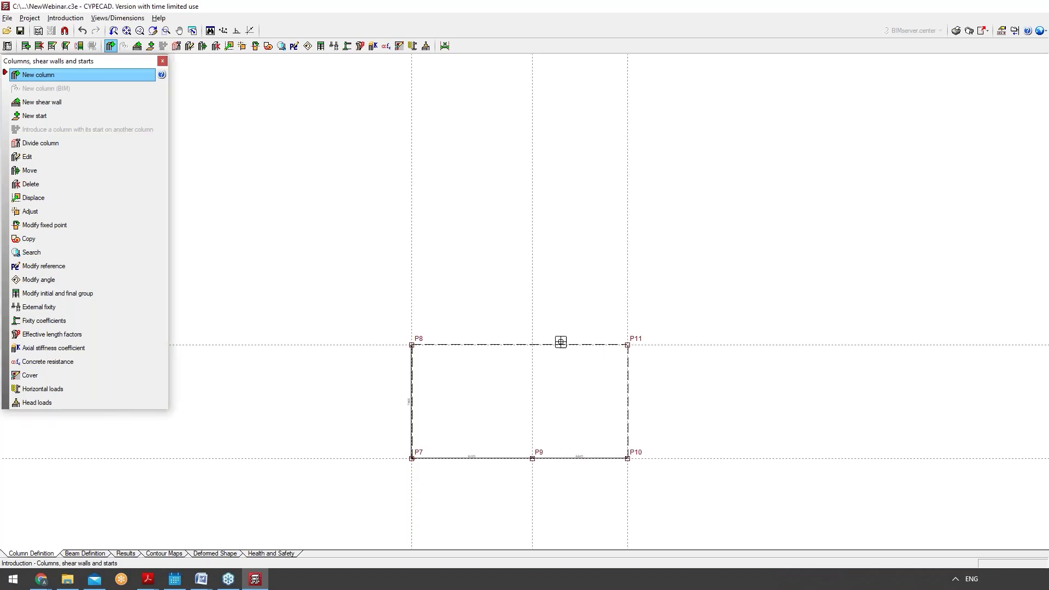
click(531, 345)
Add two columns beyond P11 and P10 to form a third bay about 6.7 m long, and end column placement.
scroll(604, 480, down, 2)
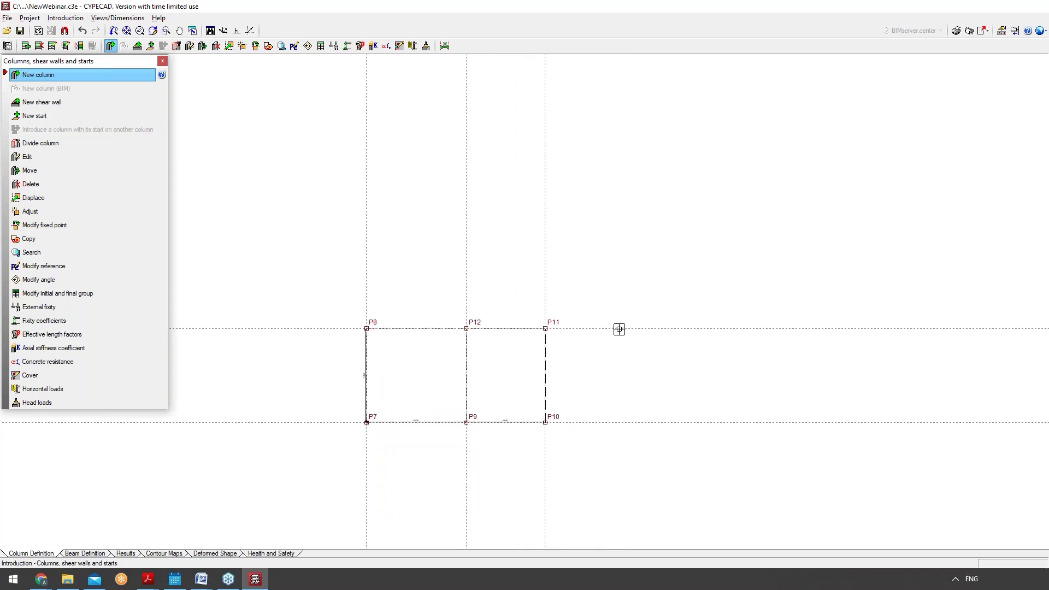
click(624, 329)
click(623, 423)
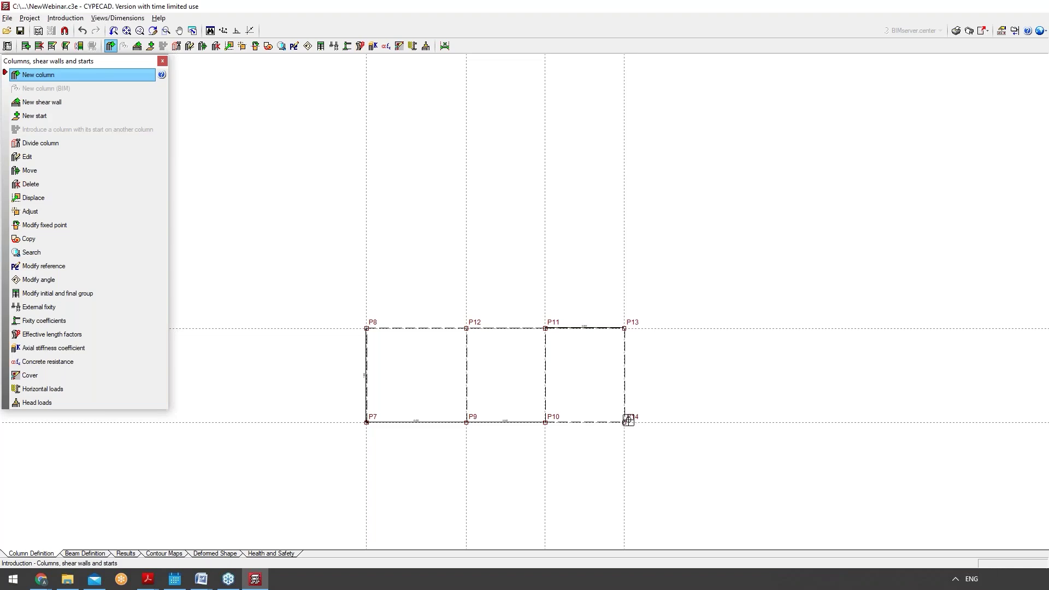
right_click(737, 192)
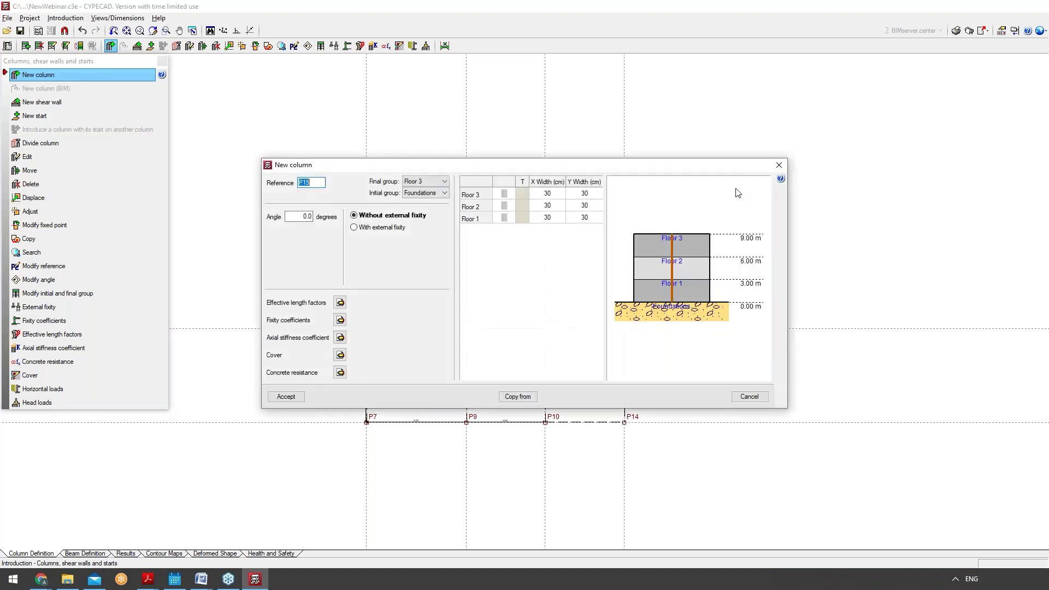
click(778, 165)
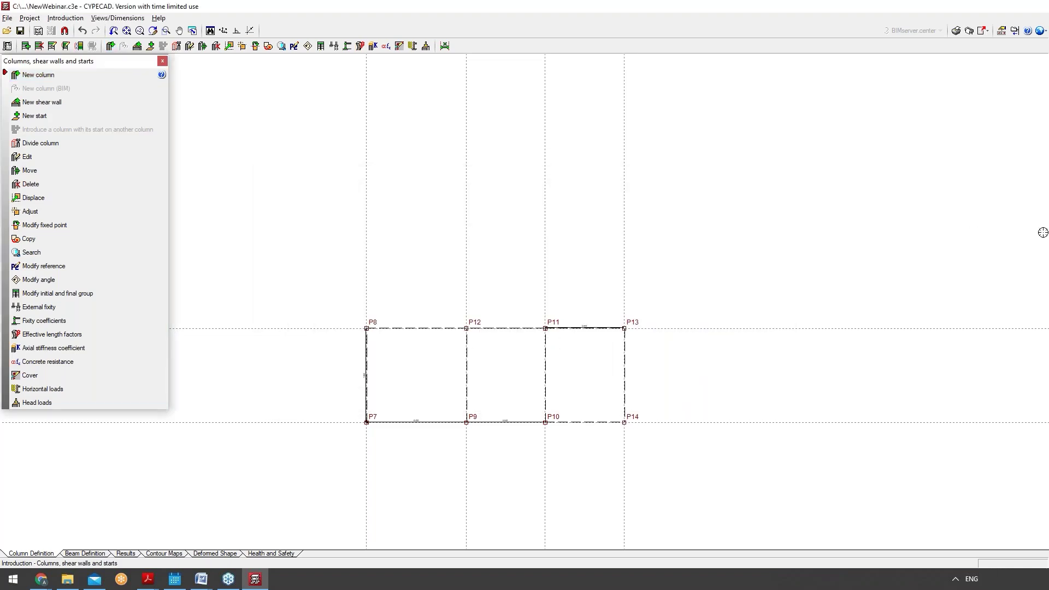
Switch to the beam definition and examine which foundation options are available for the concrete columns.
click(83, 552)
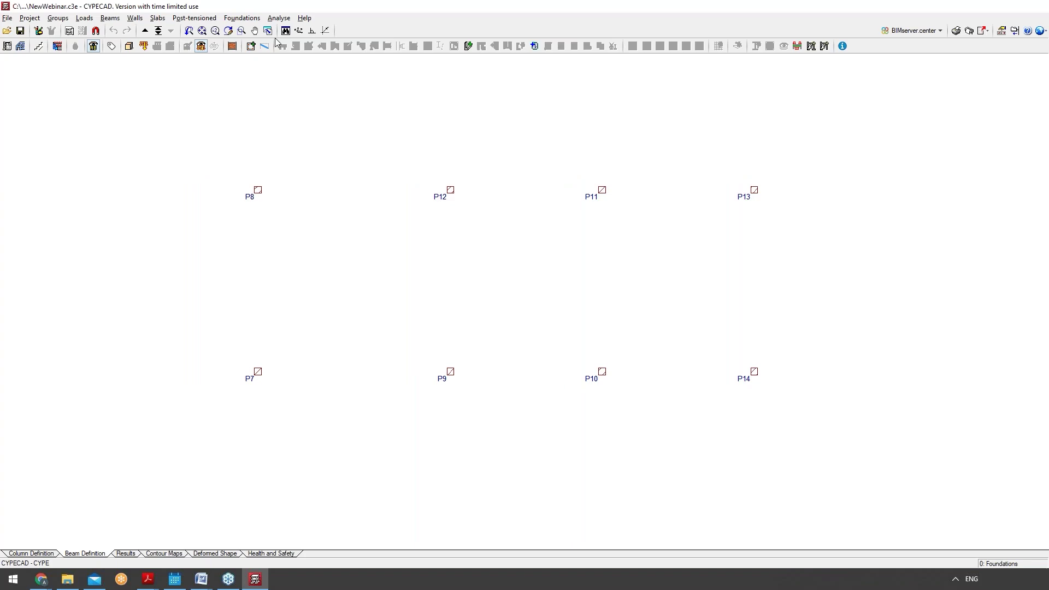
click(176, 17)
click(244, 20)
click(238, 19)
click(241, 19)
scroll(259, 181, down, 2)
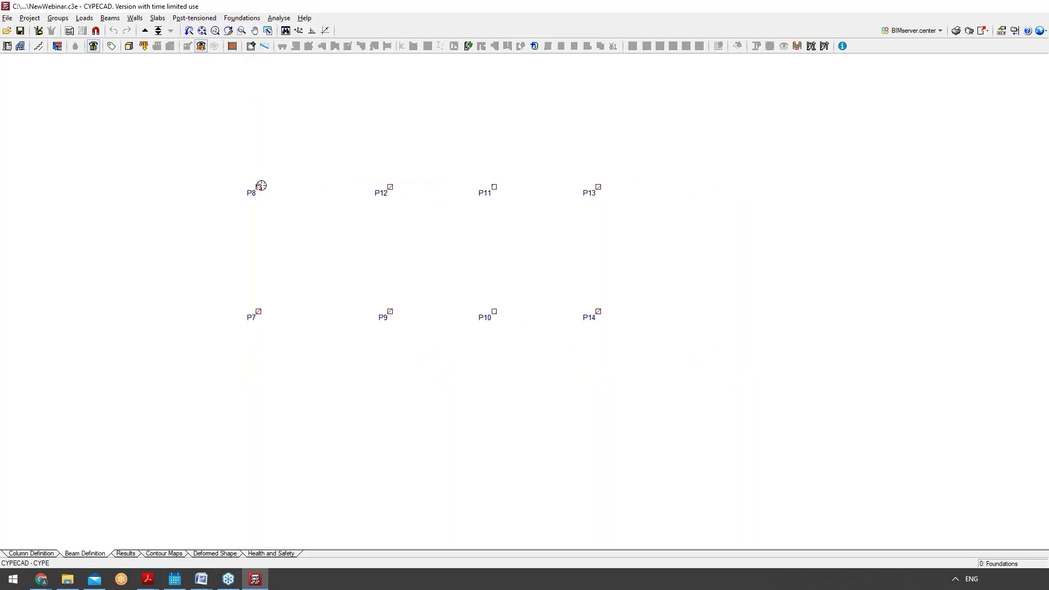
click(242, 18)
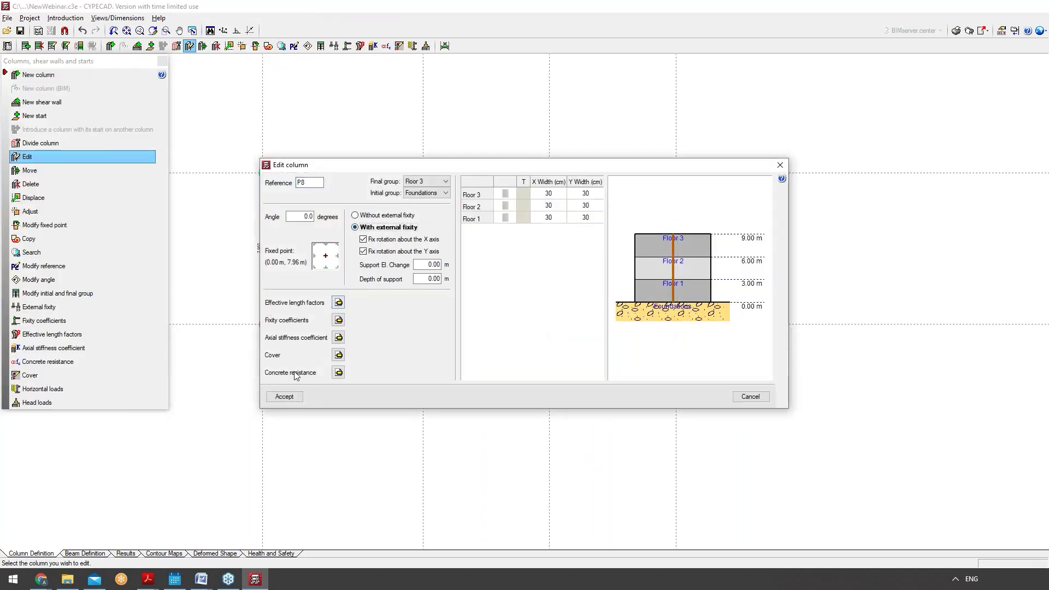
Edit columns P8, P7 and P9 to have external fixity, with rotation fixed about the X and Y axes.
click(284, 397)
click(296, 291)
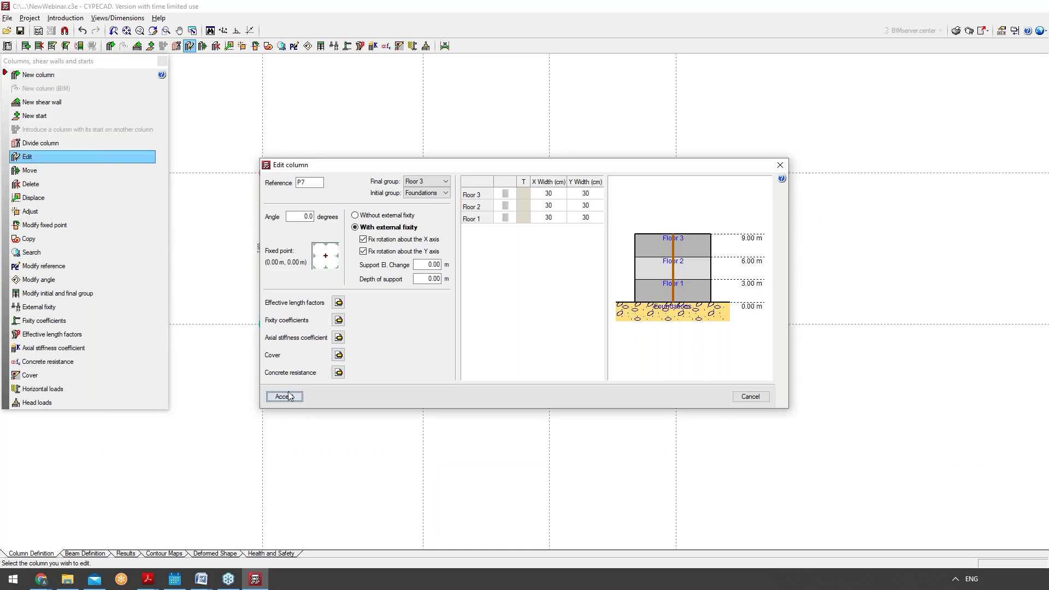
click(284, 397)
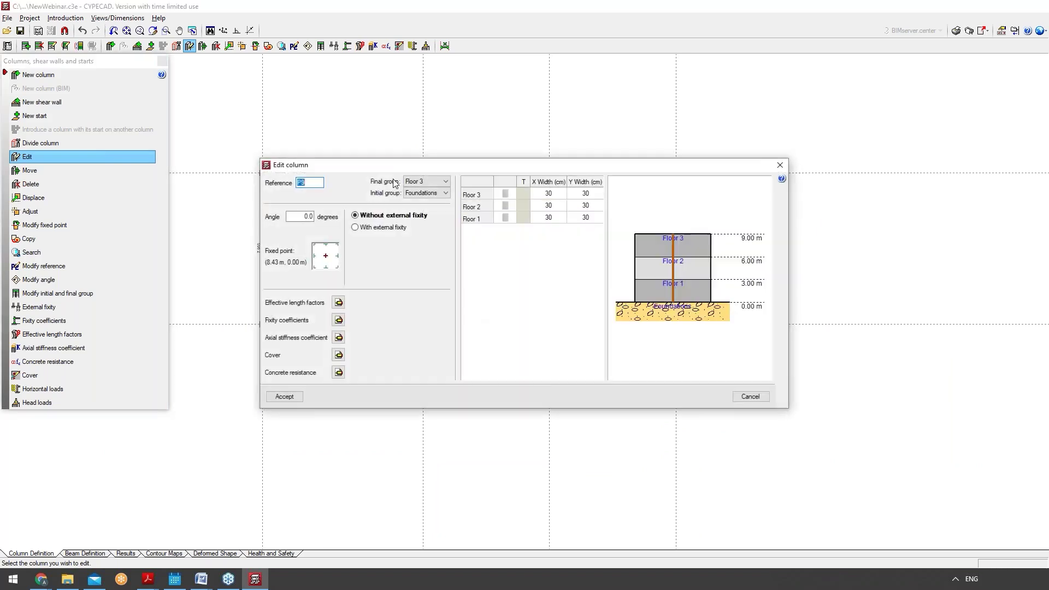
click(376, 228)
click(284, 397)
Assign external fixity to columns P10 and P11.
click(551, 322)
click(358, 228)
click(284, 396)
click(549, 173)
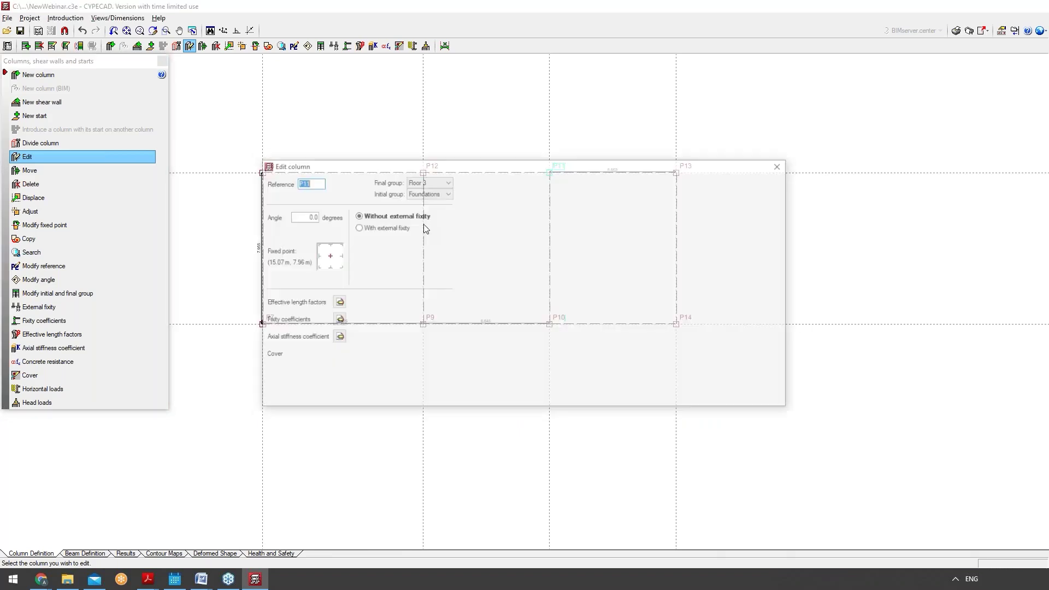
click(357, 228)
click(284, 396)
Assign external fixity to columns P14 and P13, and check the fixity setting of P11.
click(675, 323)
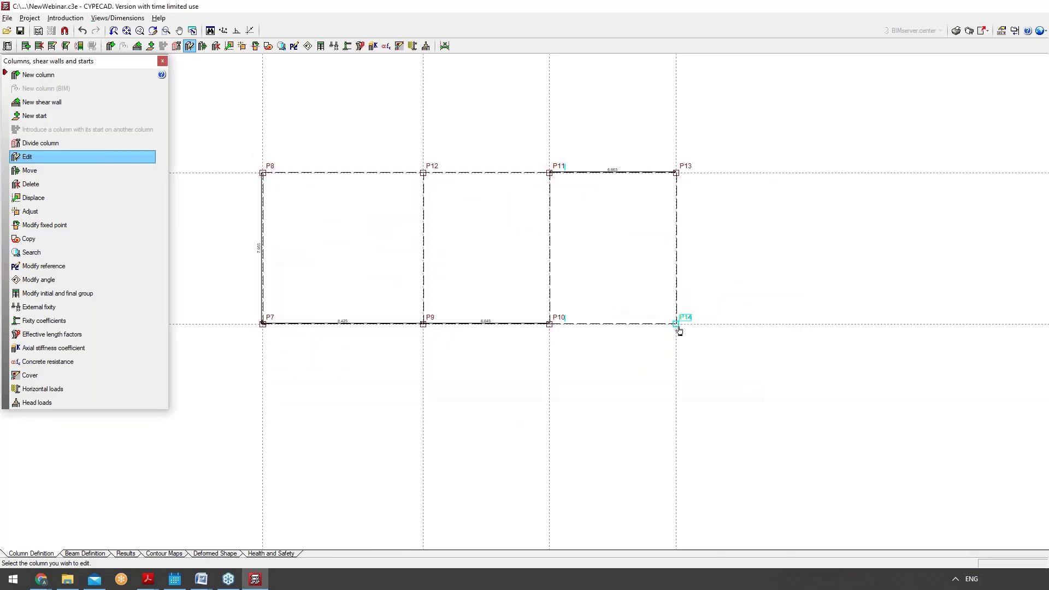
click(357, 227)
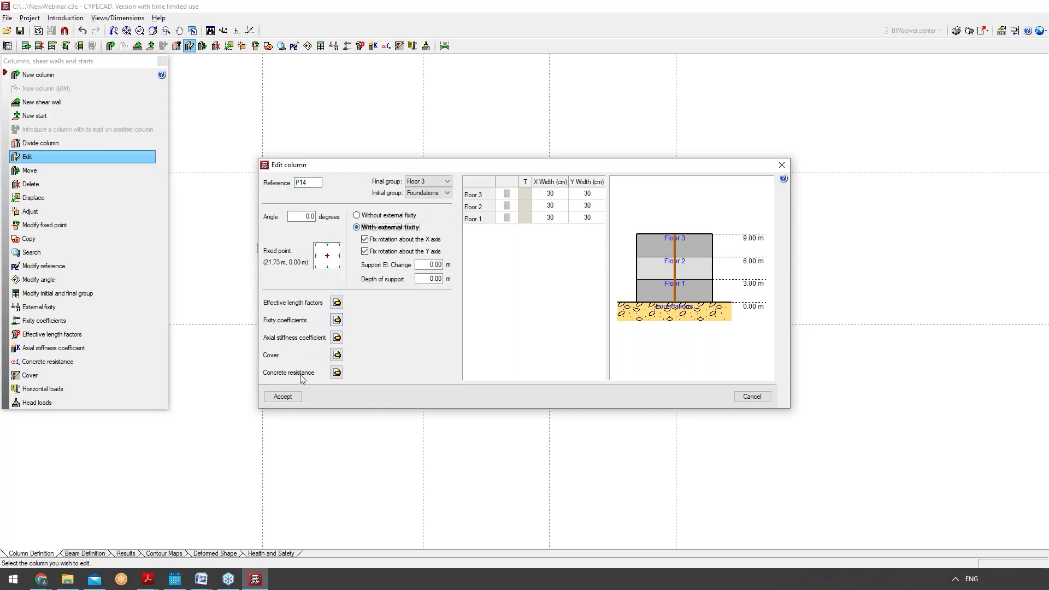
click(284, 396)
click(675, 173)
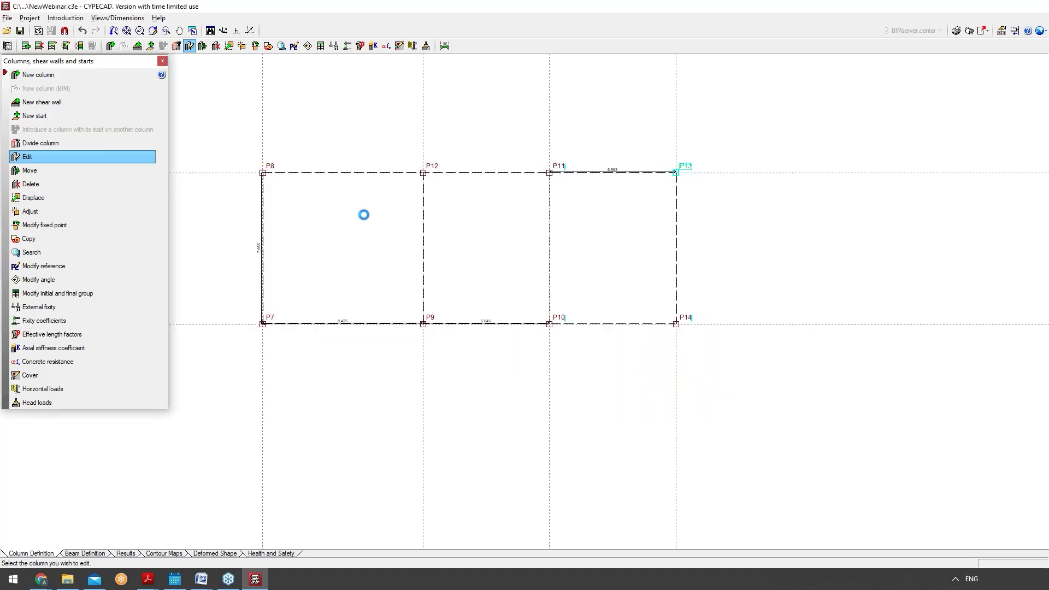
click(357, 228)
click(295, 394)
click(549, 172)
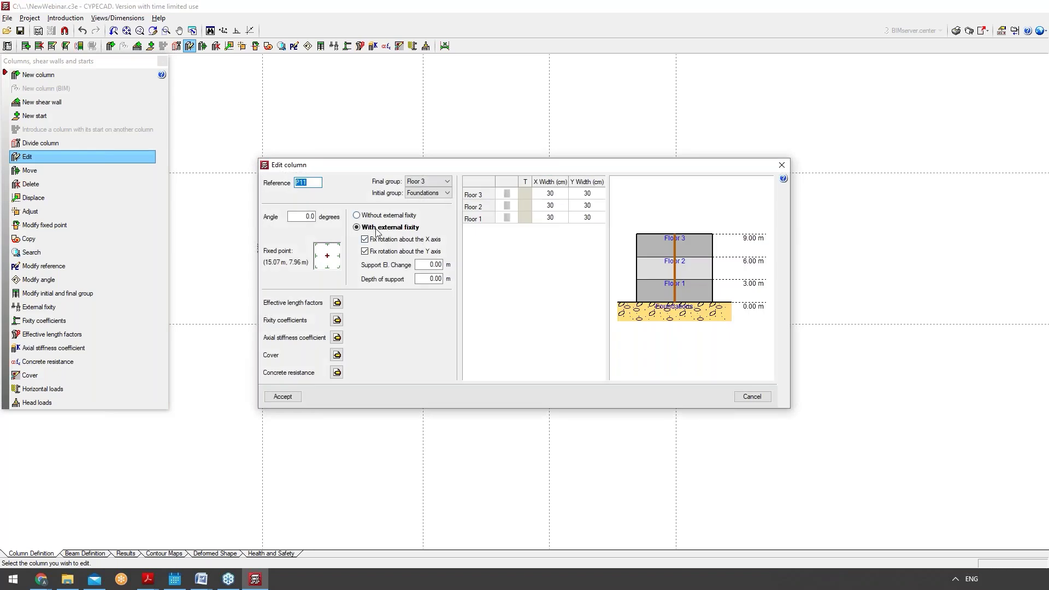
click(278, 398)
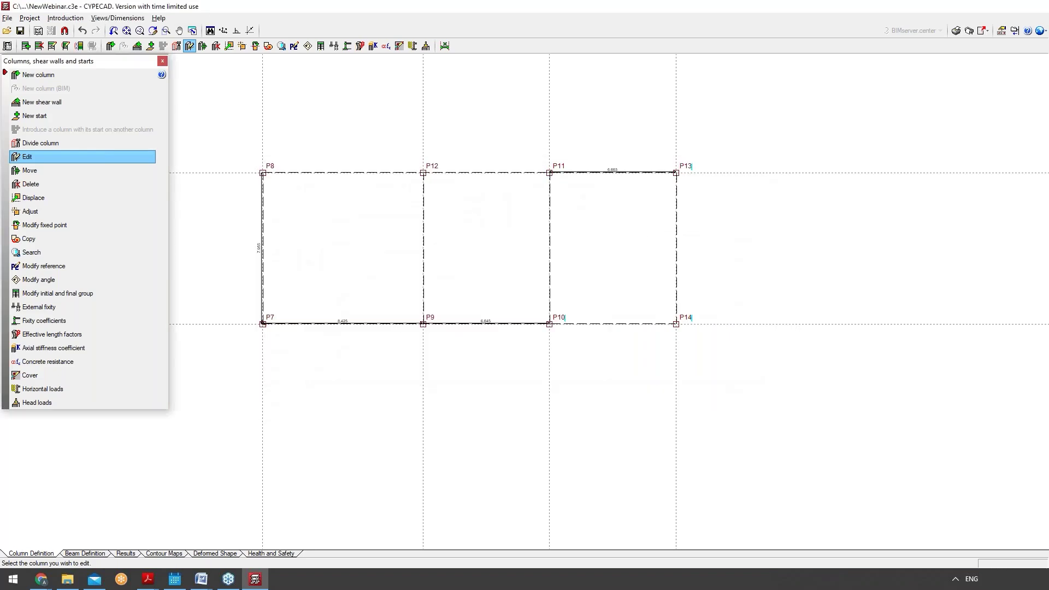
Return to the beam definition of the Foundations group and look through the foundation options again.
click(85, 553)
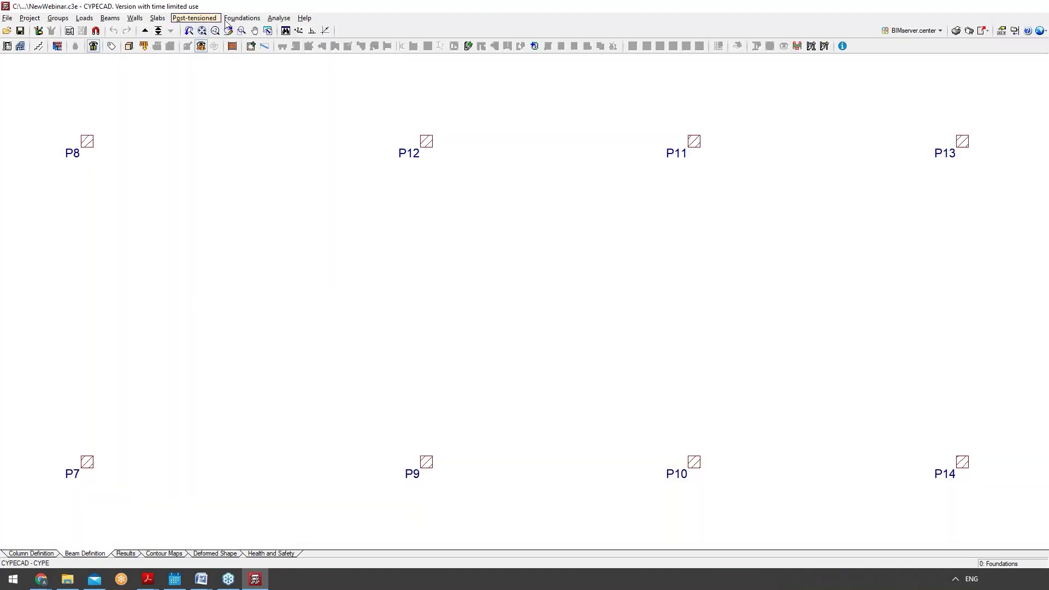
click(225, 19)
click(325, 244)
scroll(517, 210, down, 1)
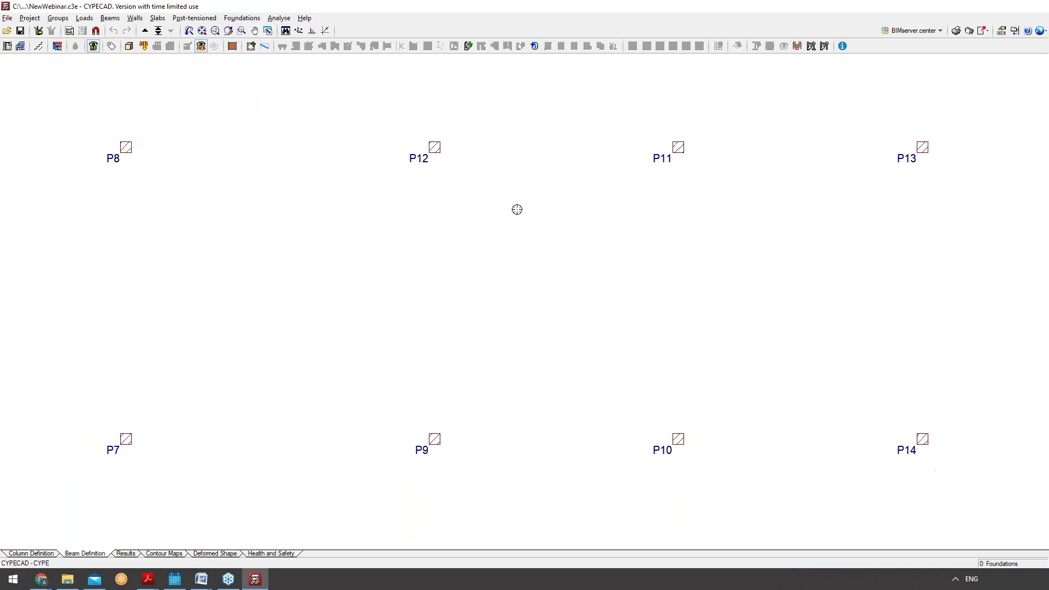
Generate footings under all the columns with the vision distance set to 1 m.
click(255, 19)
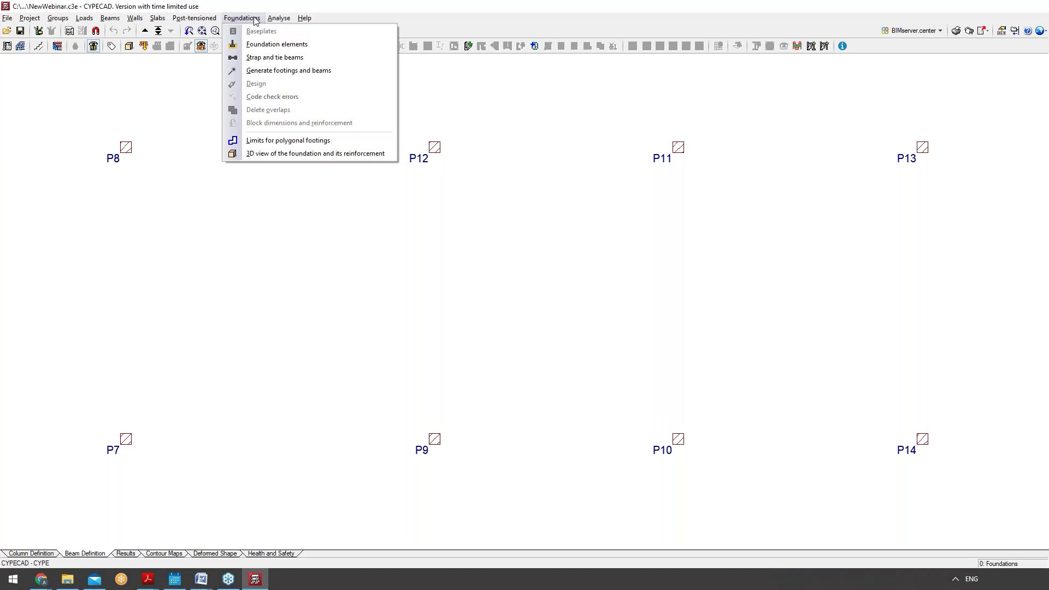
click(274, 71)
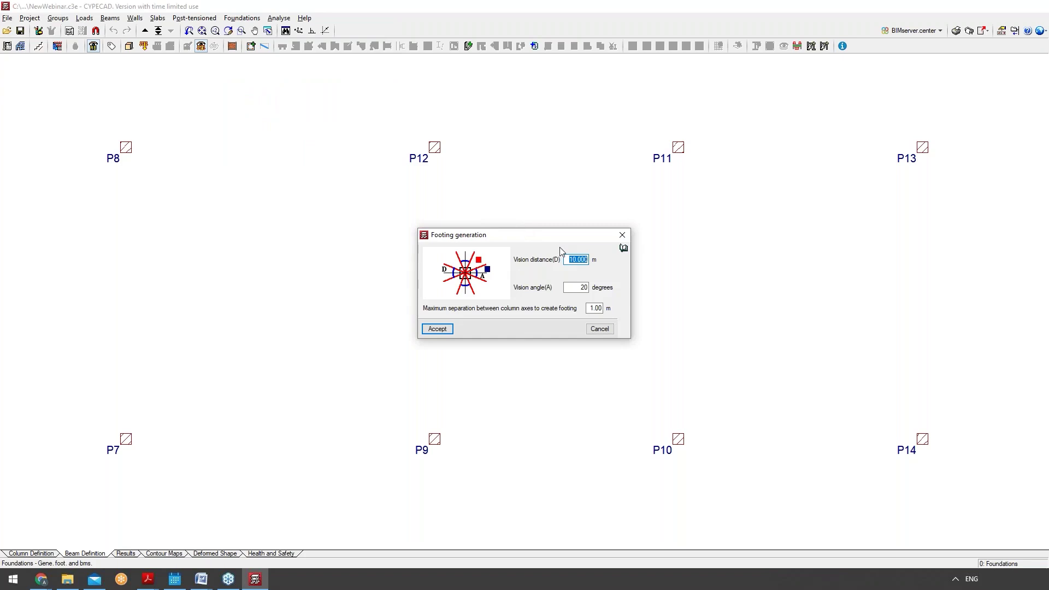
text(1)
click(451, 330)
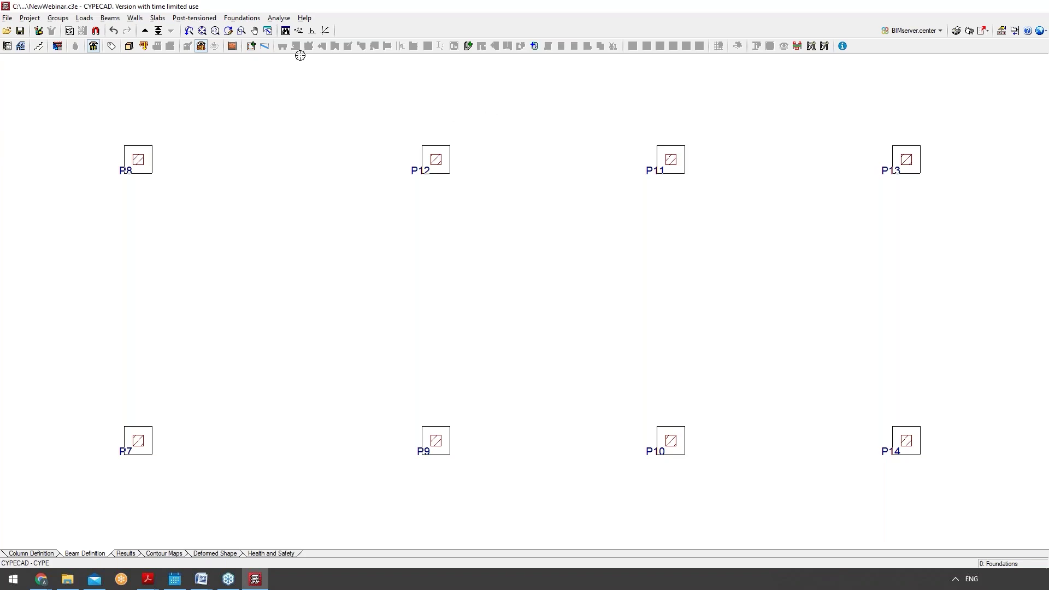
Start defining foundation beams of the tie beam type and select the CB.1.1 section.
click(235, 18)
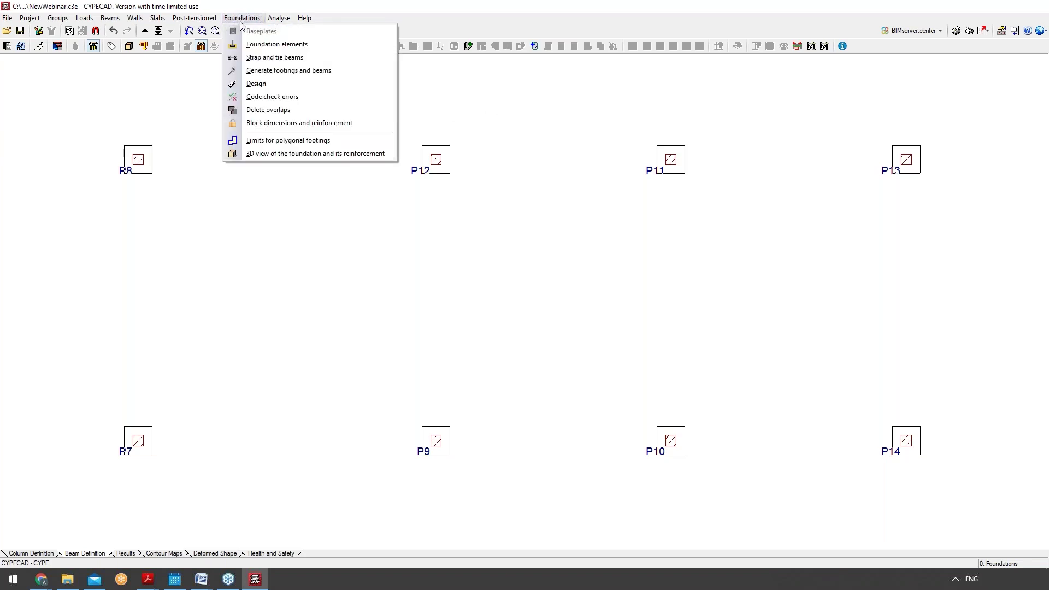
click(253, 61)
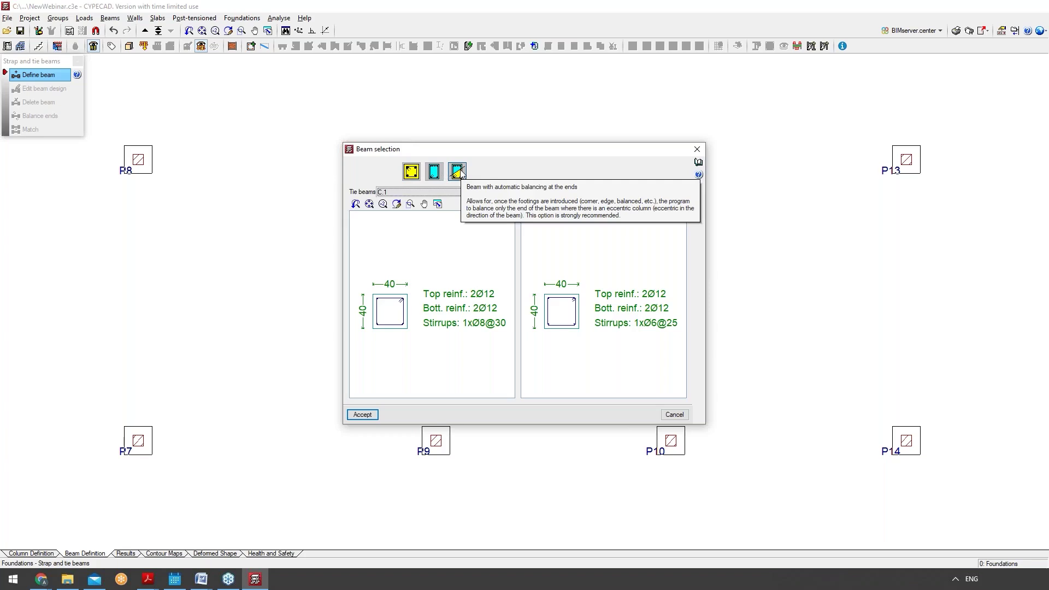
click(411, 175)
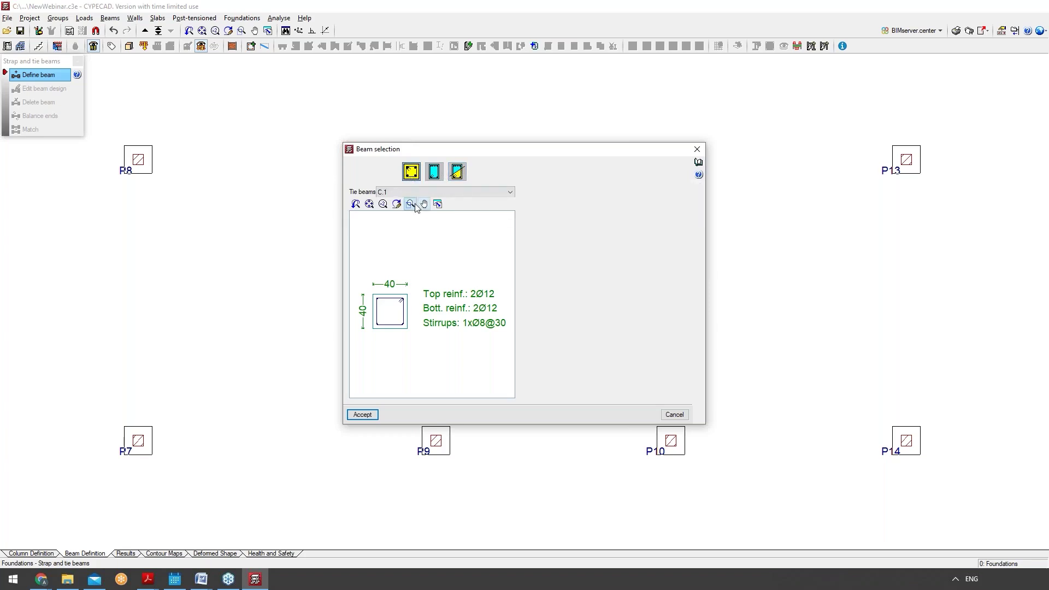
click(420, 189)
mouse_move(509, 247)
mouse_down()
mouse_move(509, 359)
mouse_move(517, 237)
mouse_up()
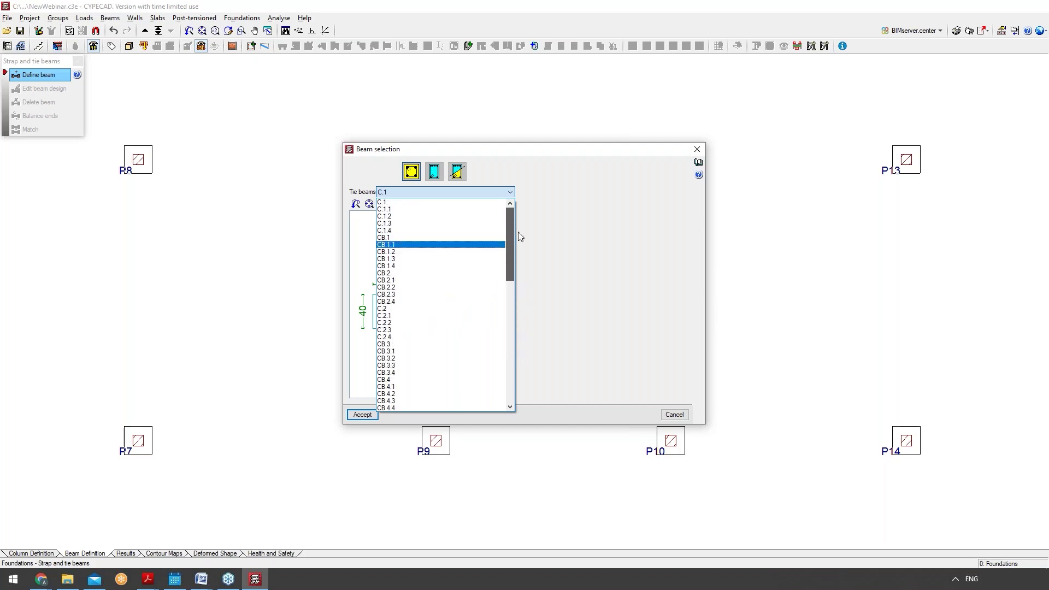
click(452, 246)
click(368, 415)
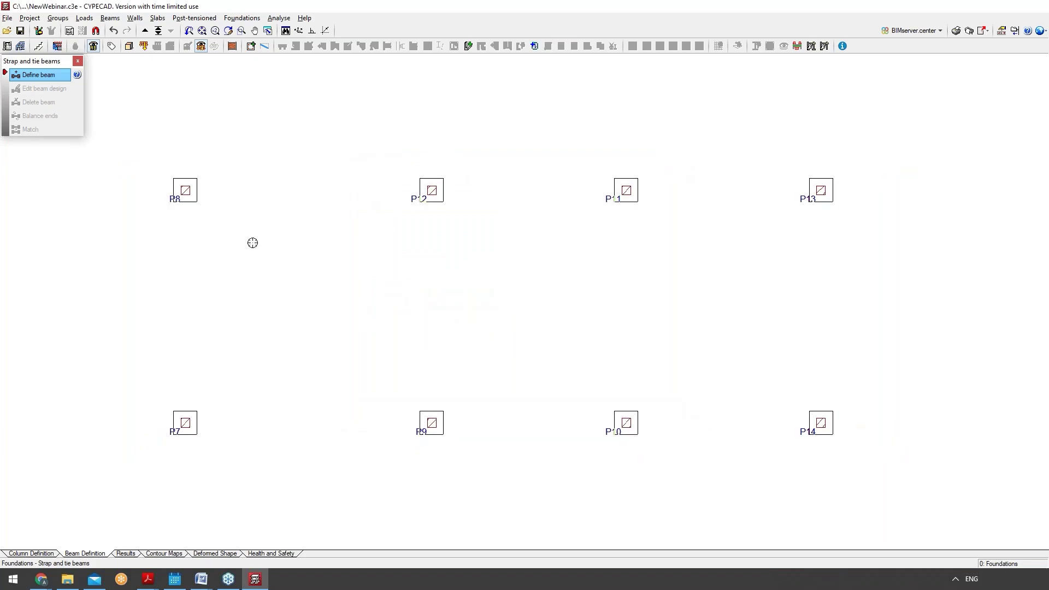
Lay the tie beams around the foundation perimeter, from P8 to P13, P14, P7 and back to P8.
click(186, 190)
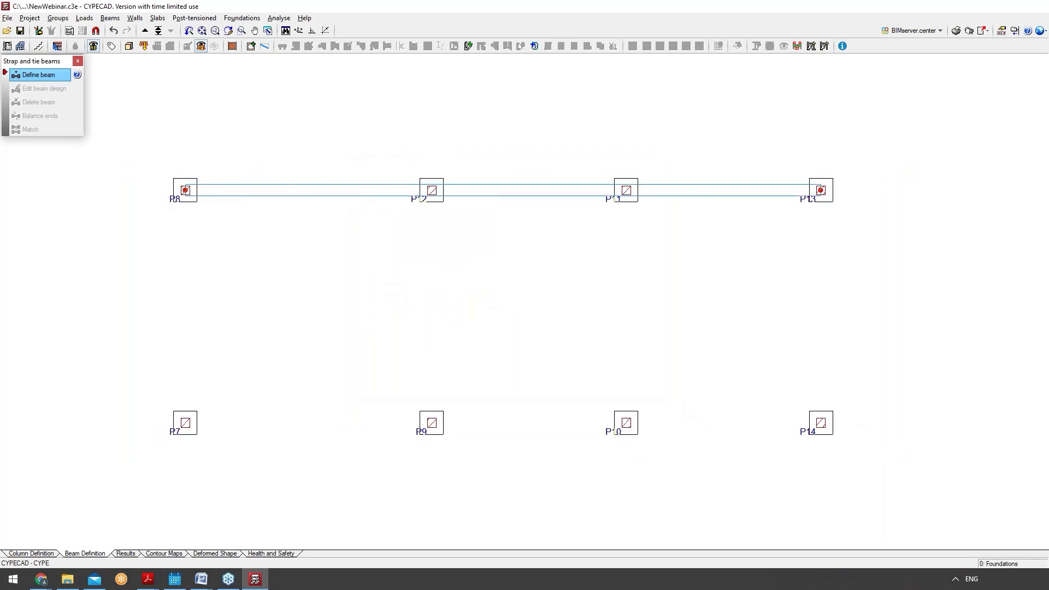
click(820, 190)
click(820, 422)
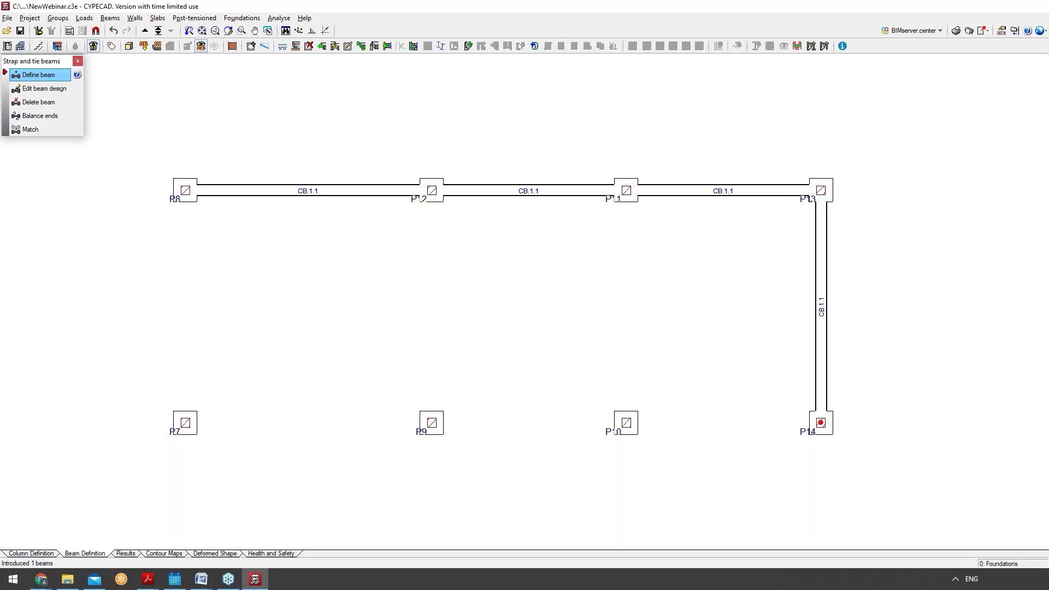
click(182, 422)
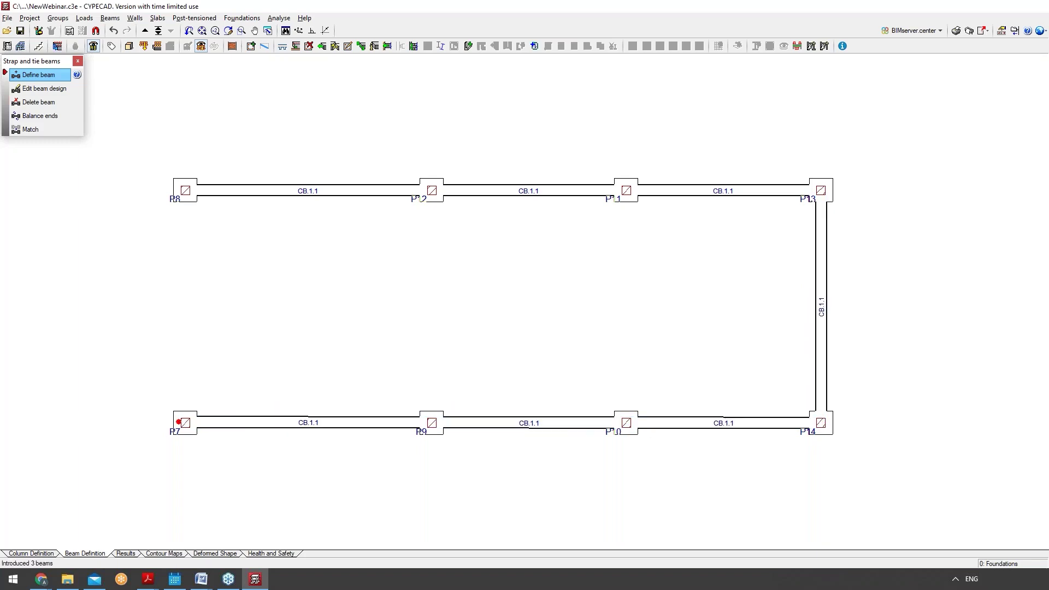
click(186, 190)
Add the two intermediate cross tie beams in the foundation, from P9 to P12 and from P10 to P11.
click(431, 422)
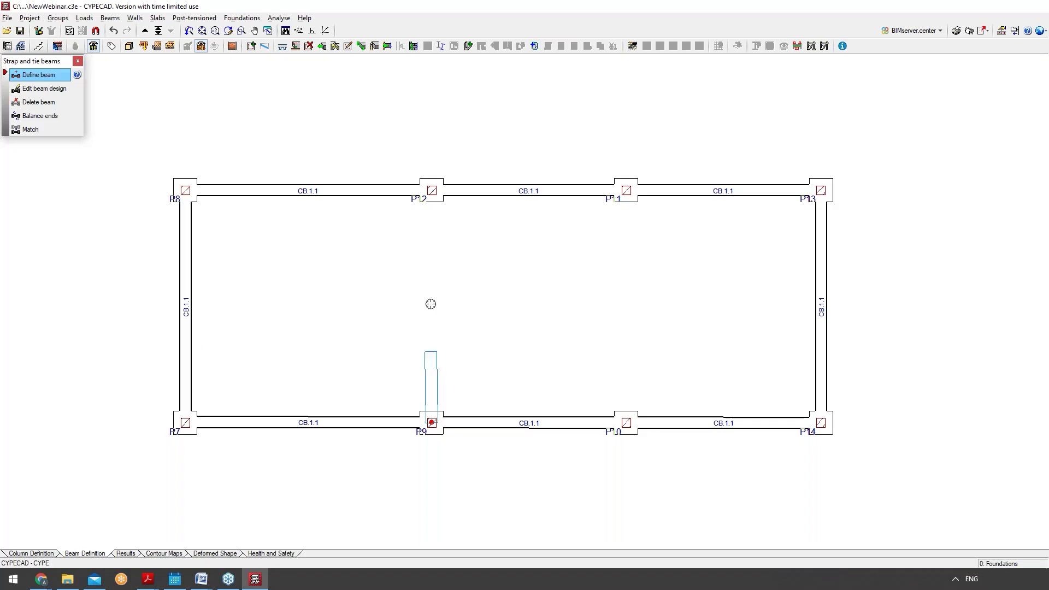
click(431, 190)
click(626, 422)
click(626, 190)
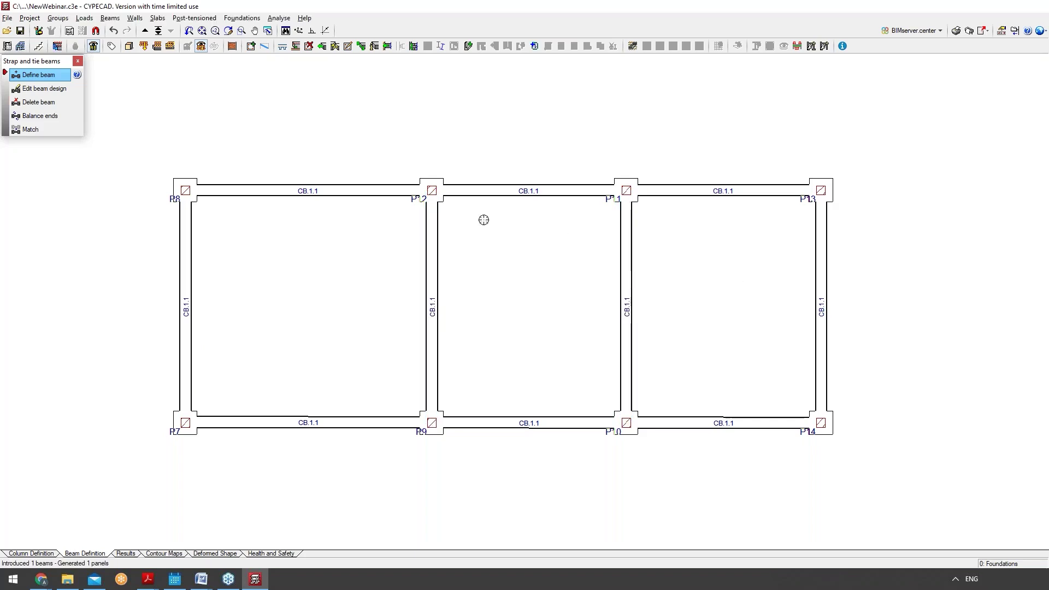
click(246, 18)
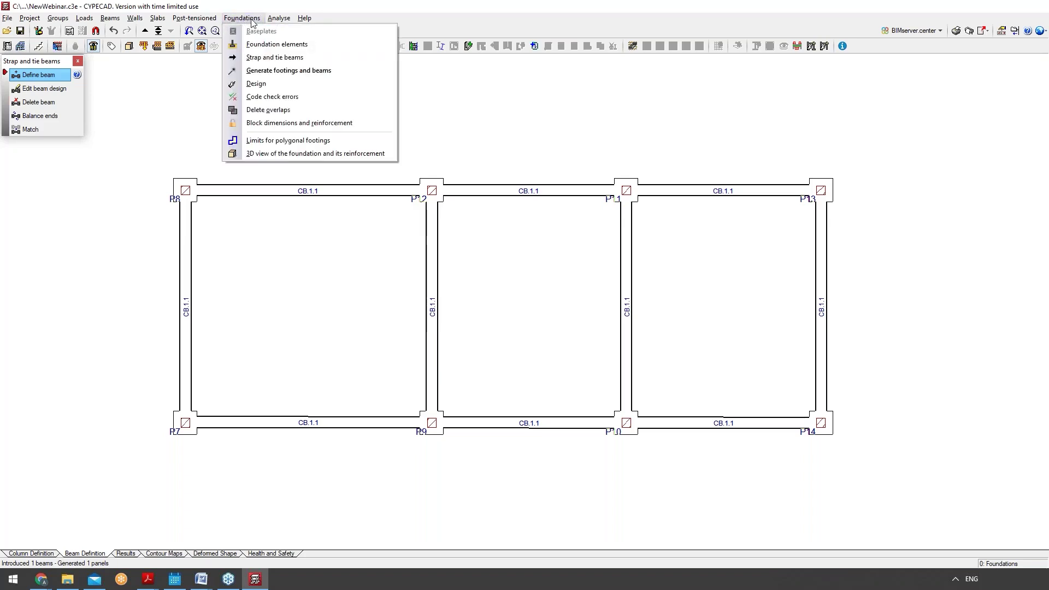
click(252, 20)
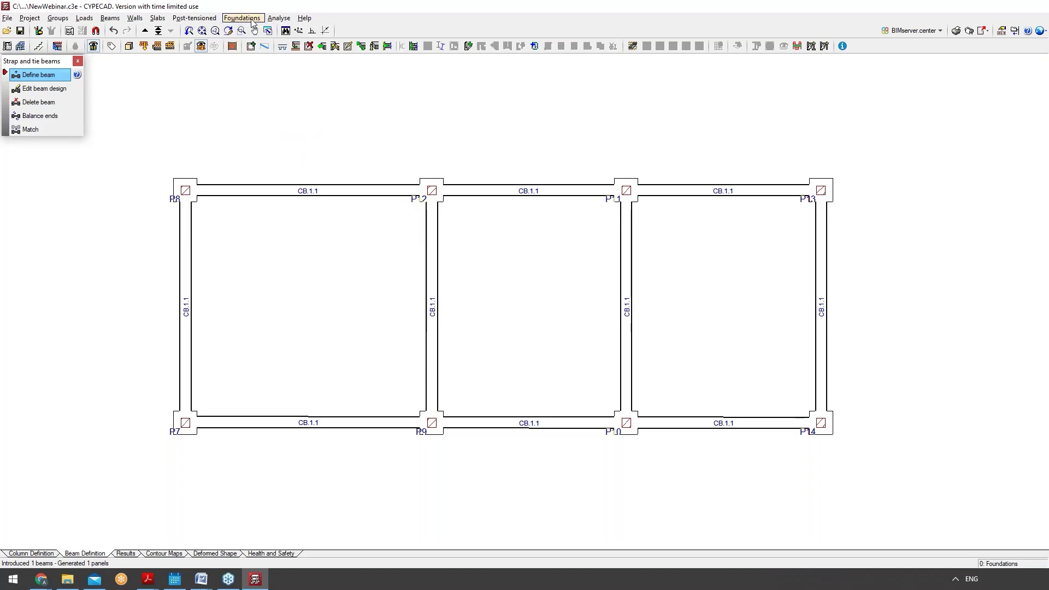
Go up to Floor 1 and set the current beam to an inverted rectangular beam, 25 cm wide and 15 cm deep.
click(144, 31)
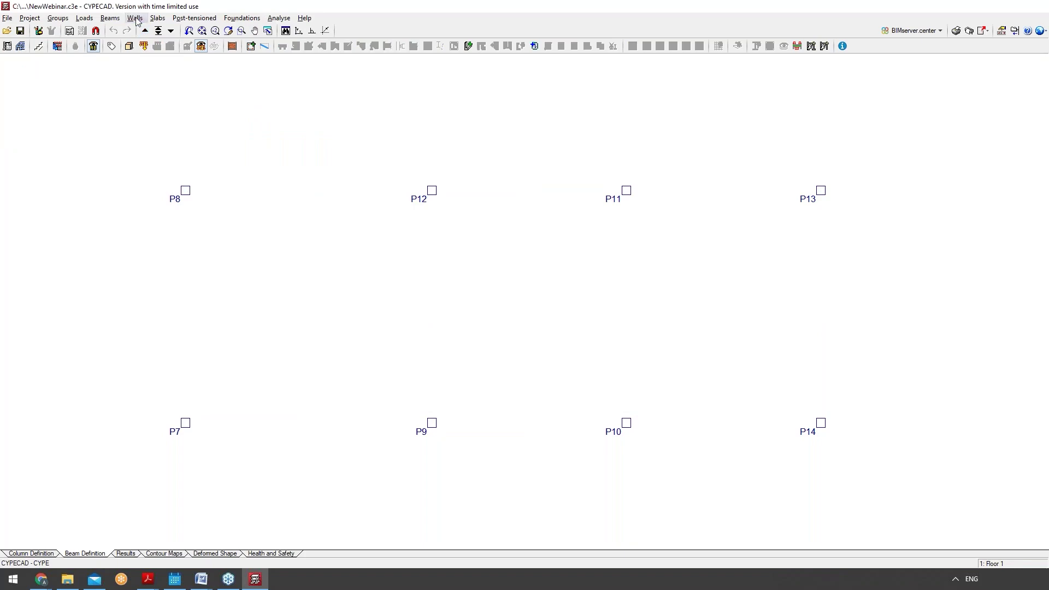
click(132, 20)
mouse_move(109, 19)
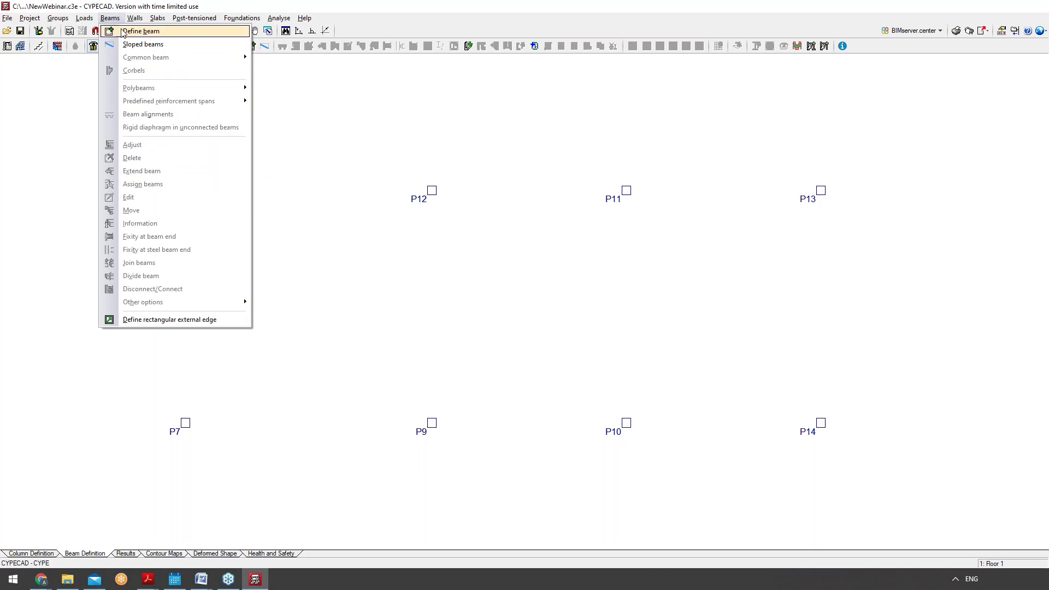
click(121, 32)
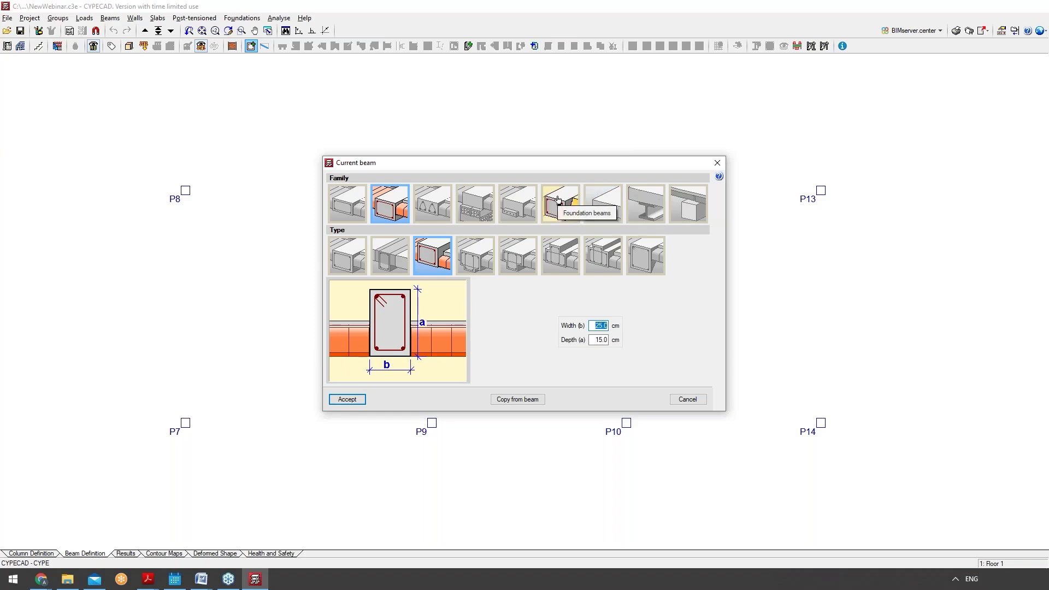
click(390, 204)
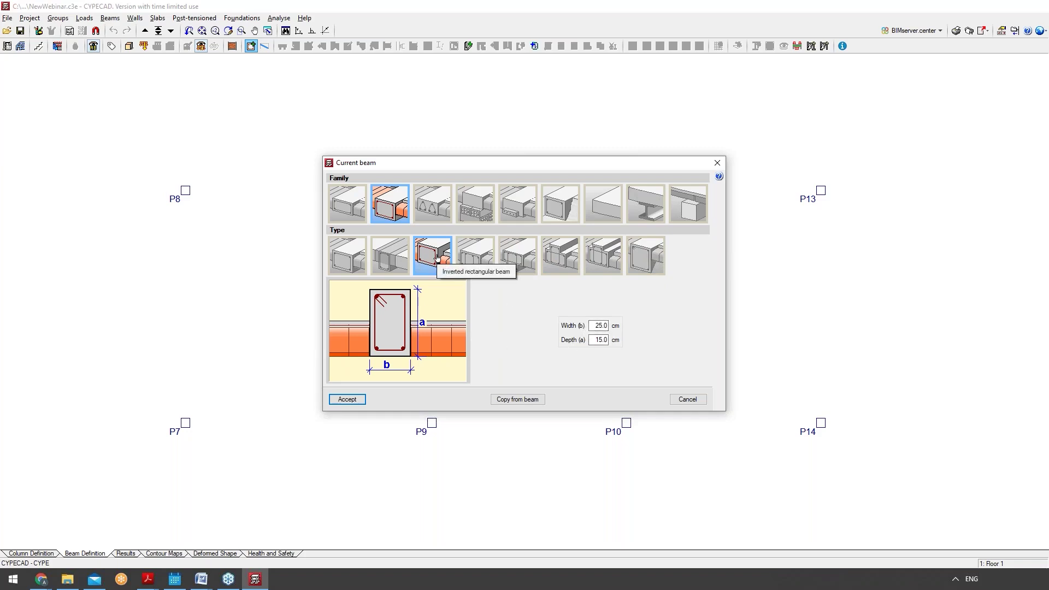
click(604, 325)
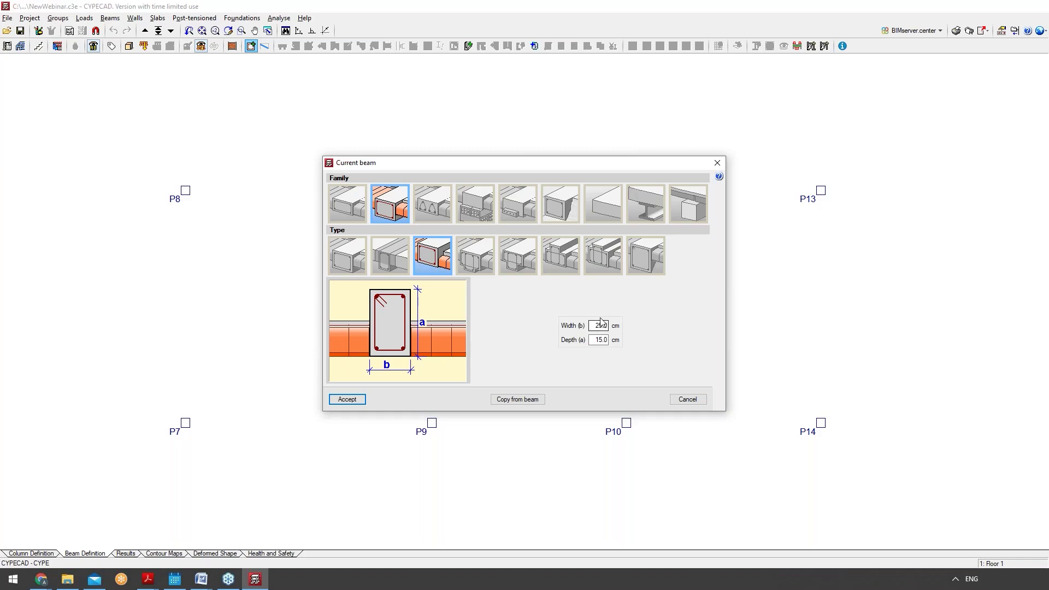
click(599, 339)
click(347, 399)
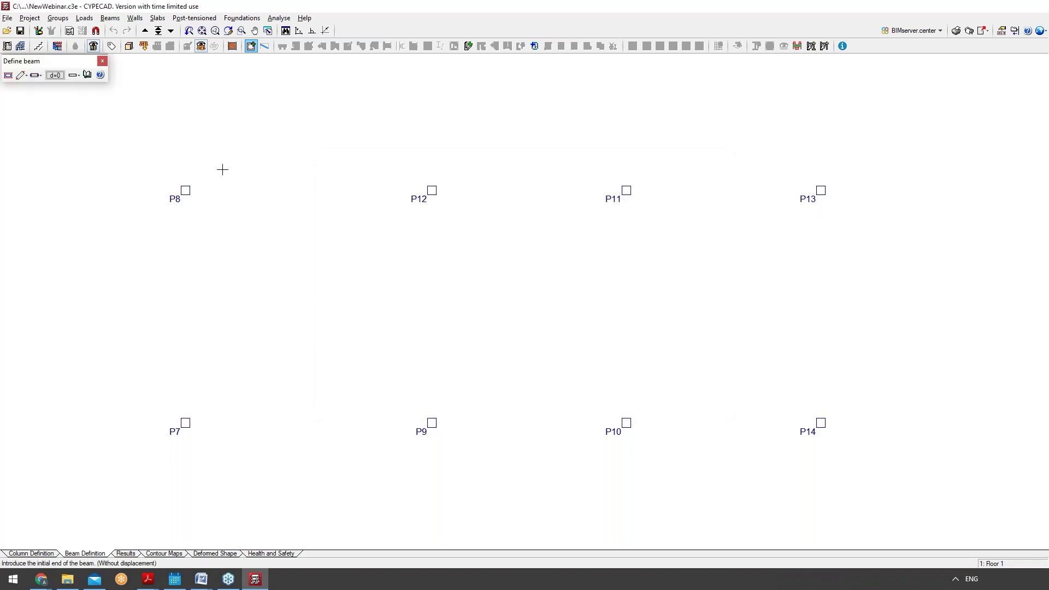
Draw the Floor 1 perimeter beams from P8 to P13, P14, P7 and back to P8.
click(185, 190)
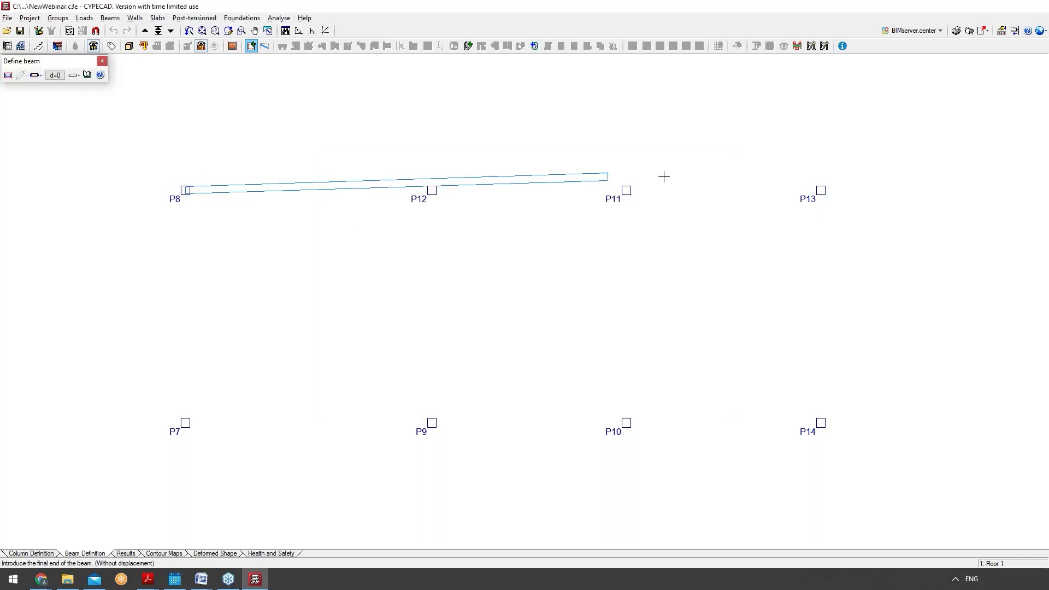
click(821, 190)
click(820, 190)
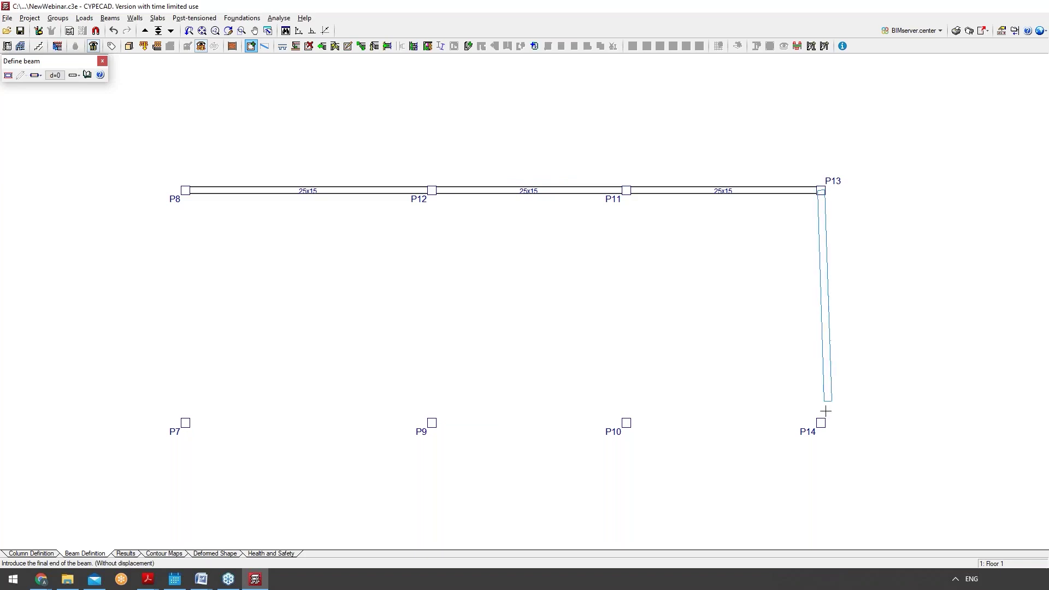
click(820, 422)
click(820, 422)
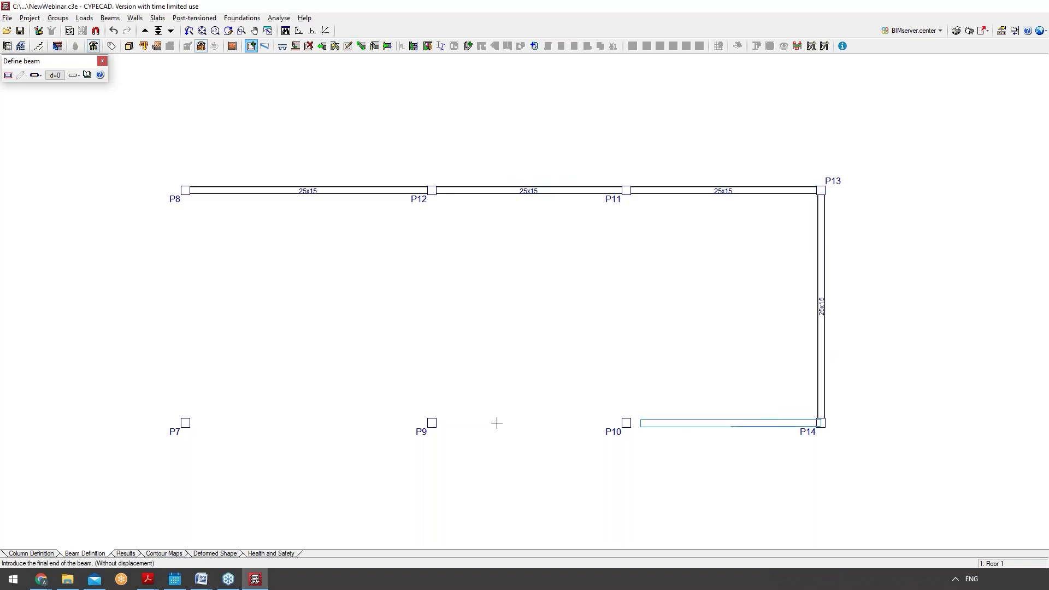
click(185, 422)
click(185, 422)
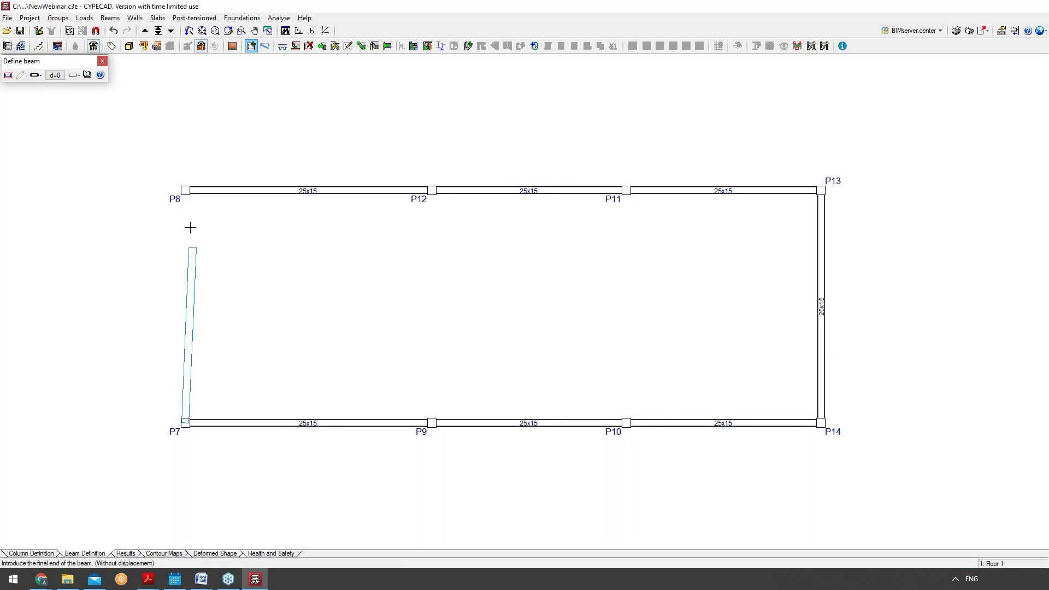
click(185, 190)
Draw the Floor 1 cross beams from P9 to P12 and from P10 to P11.
click(431, 422)
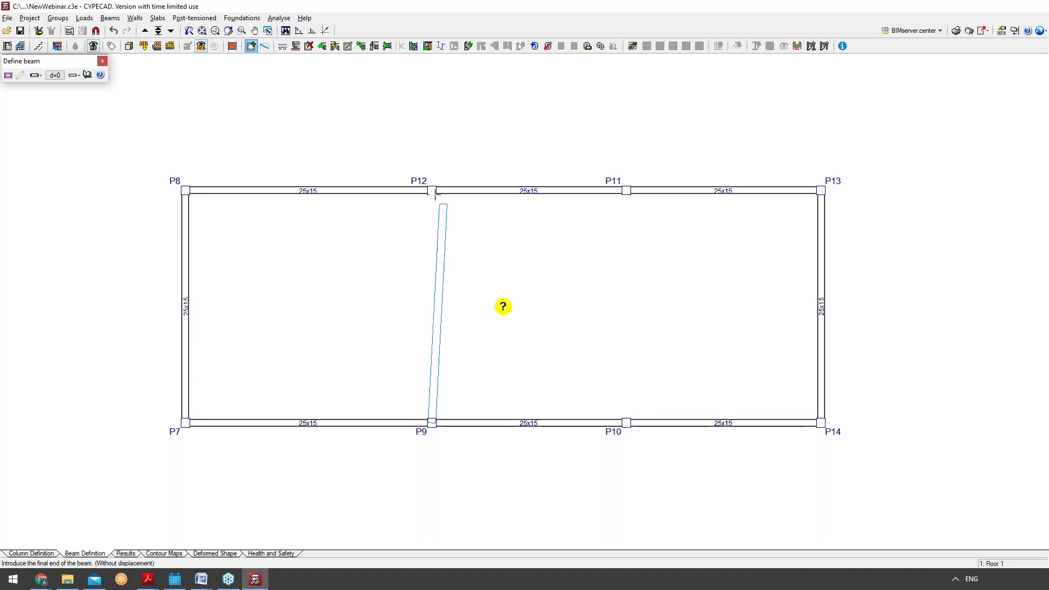
click(432, 190)
click(626, 422)
click(625, 190)
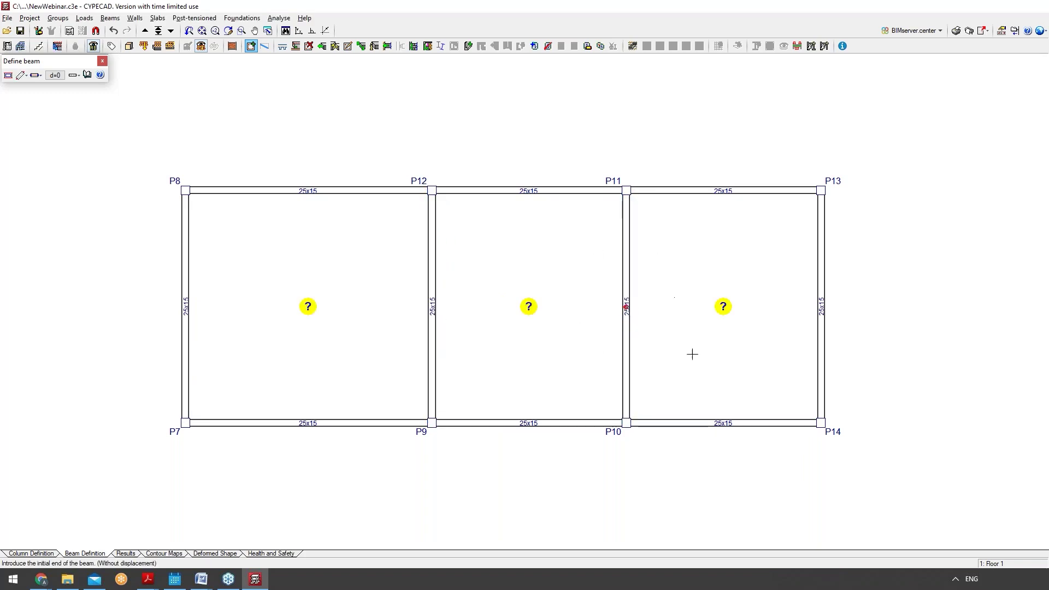
Define 15 cm flat slabs in the three Floor 1 panels, with reinforcement parallel to beams P7–P8, P9–P12 and P10–P11 respectively.
click(158, 18)
click(175, 31)
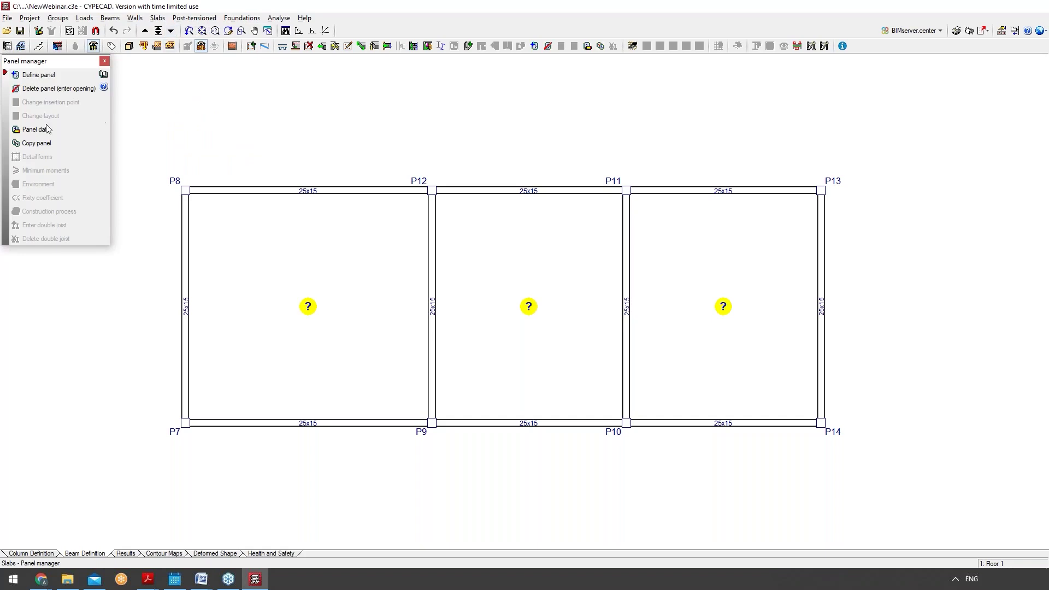
click(41, 75)
drag(457, 166, 432, 212)
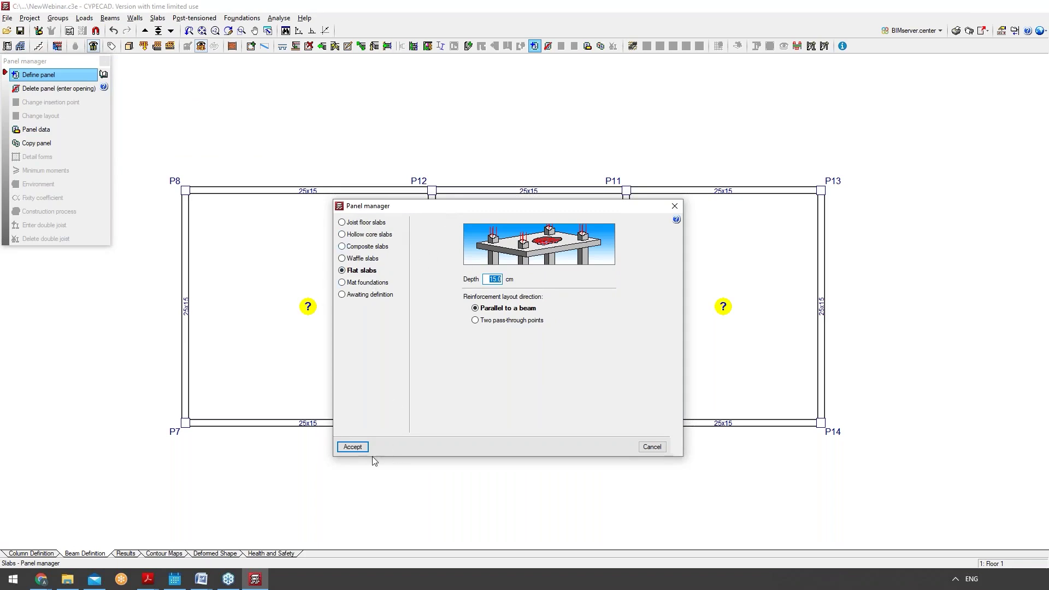
click(352, 446)
click(199, 295)
click(187, 293)
click(450, 294)
click(436, 293)
click(640, 290)
click(629, 289)
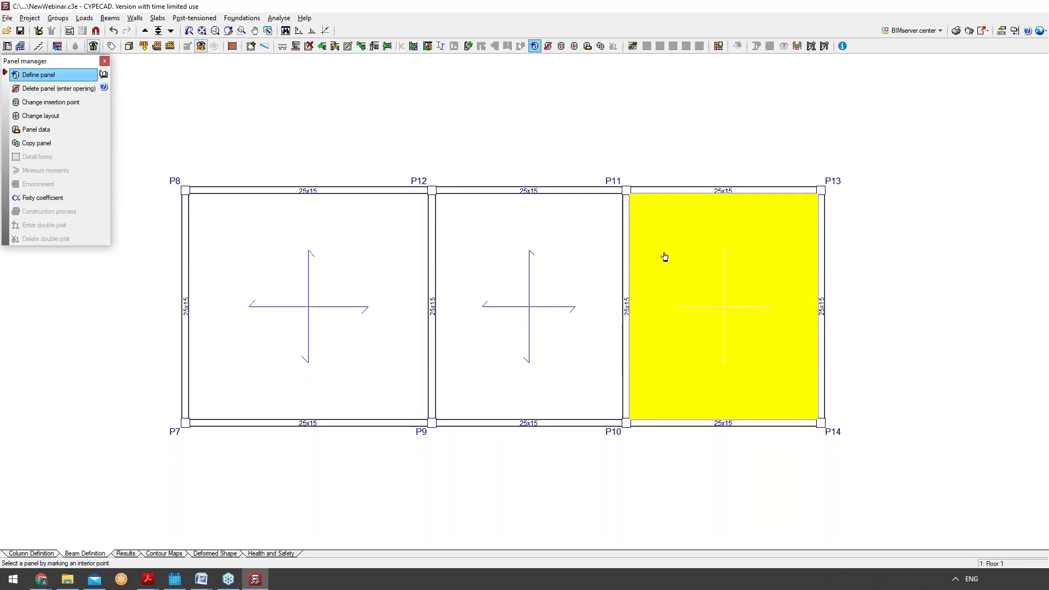
Go up to Floor 2 and draw its 25x15 perimeter beams from P8 to P13, P14, P7 and back to P8.
click(144, 31)
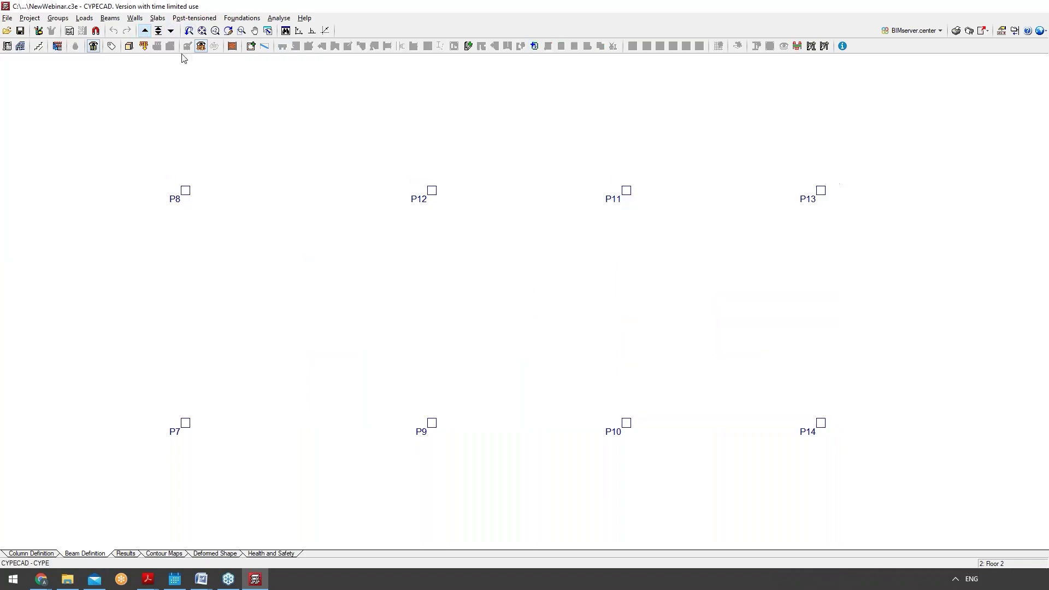
click(157, 18)
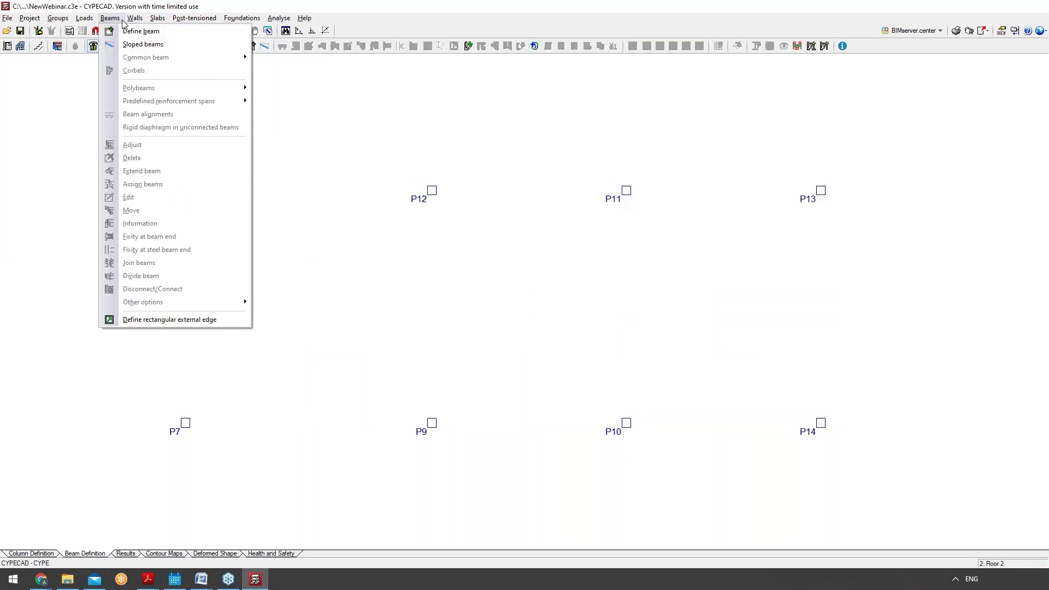
click(138, 31)
click(186, 190)
click(820, 190)
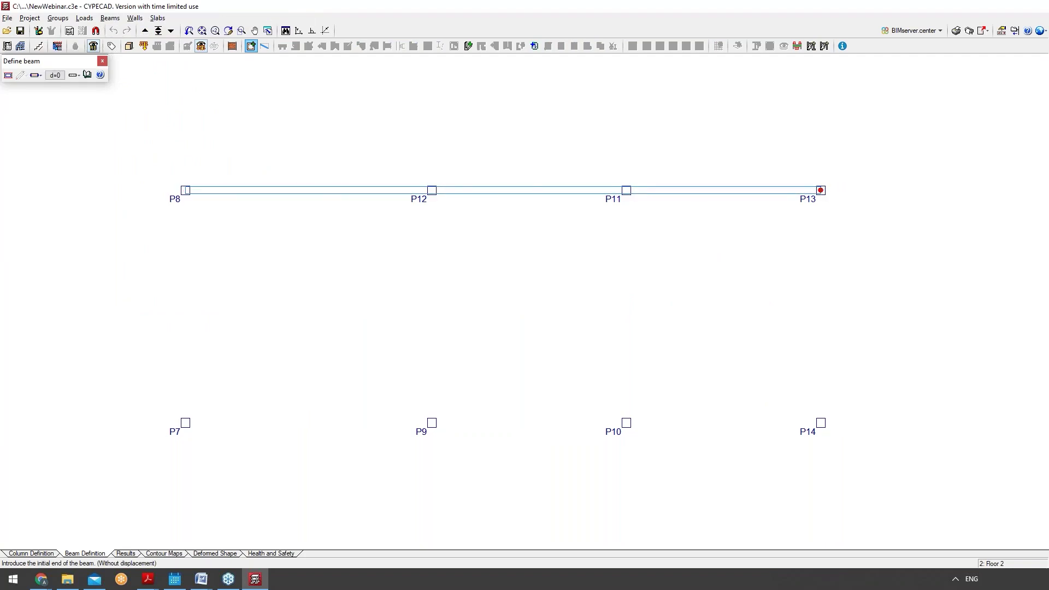
click(820, 190)
click(820, 421)
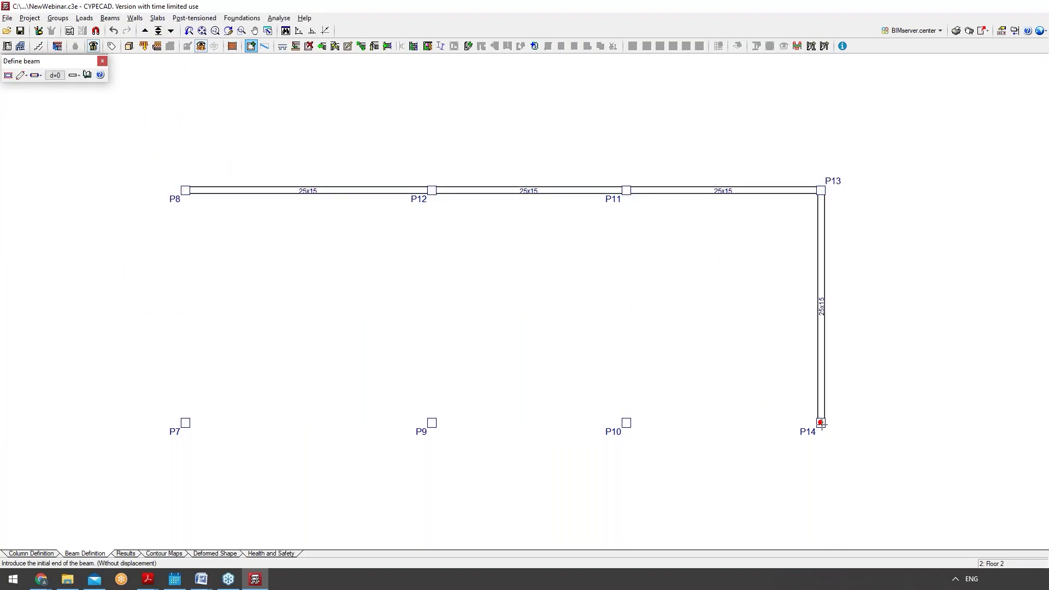
click(186, 423)
click(185, 422)
click(185, 191)
Draw the Floor 2 cross beams from P9 to P12 and from P10 to P11.
click(431, 422)
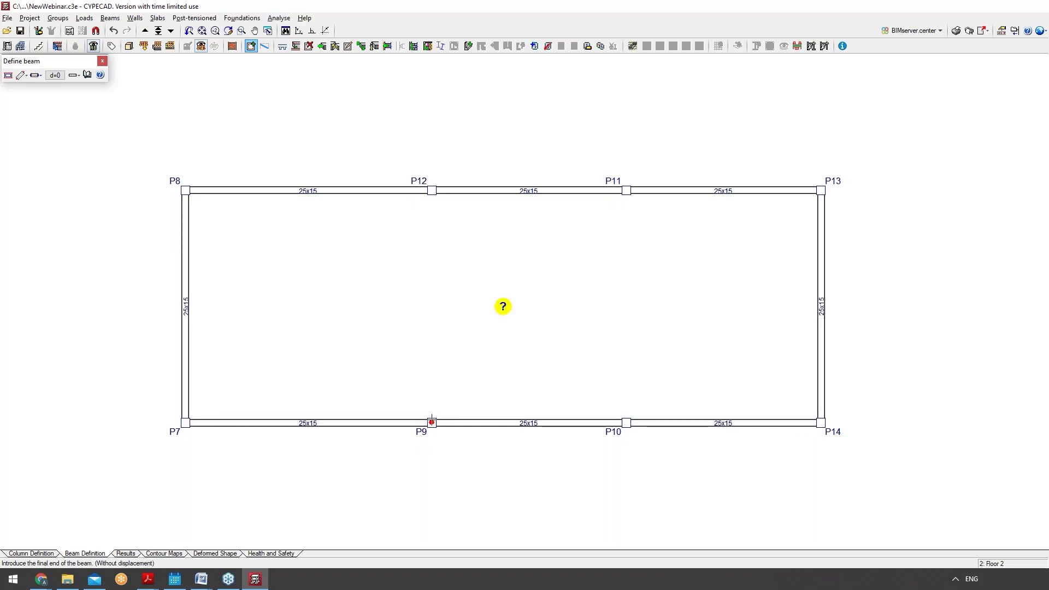
click(431, 190)
click(631, 422)
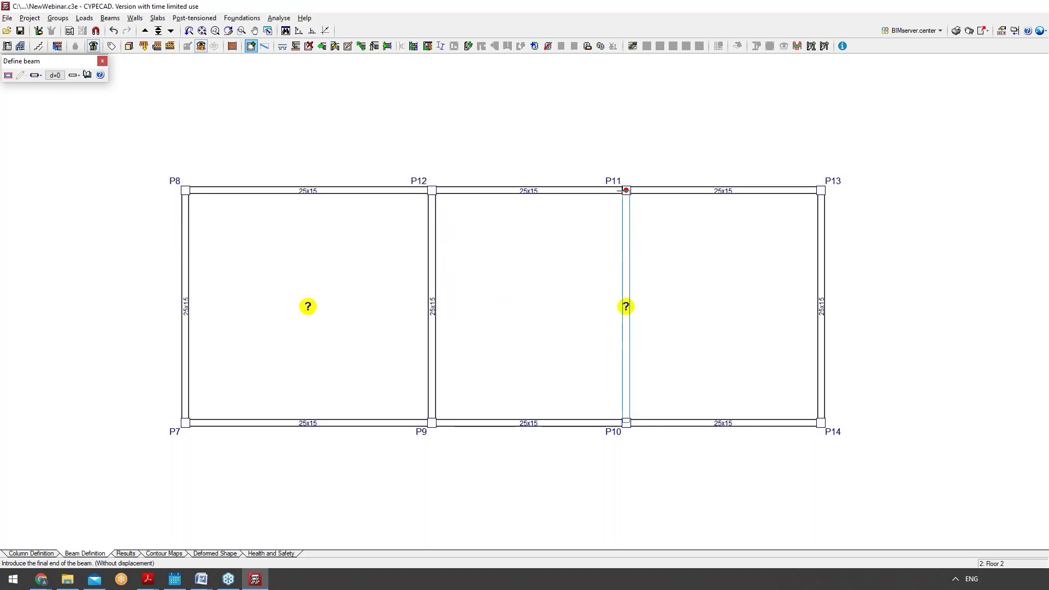
click(626, 191)
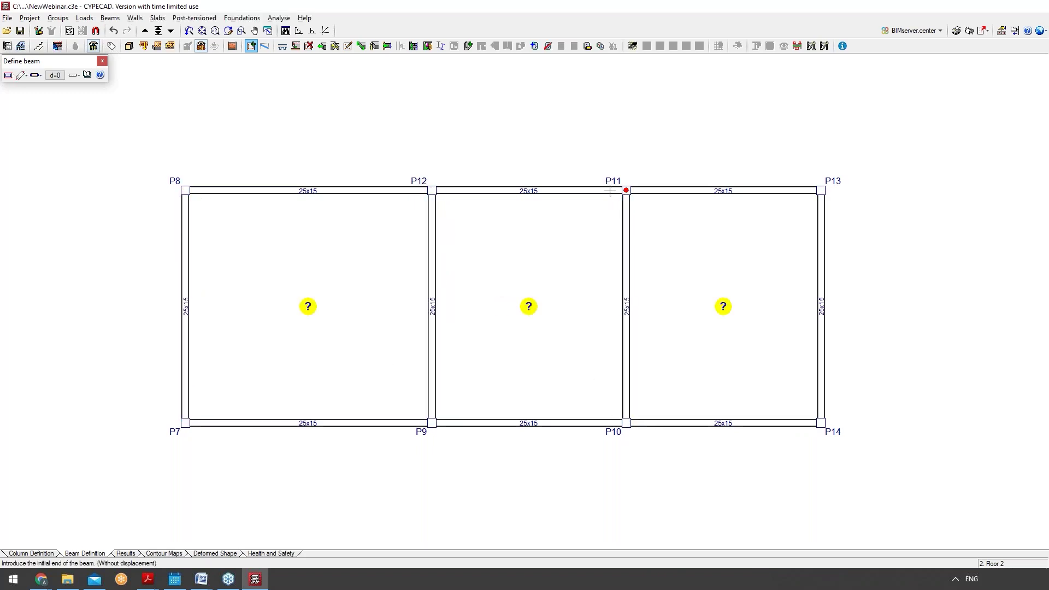
Define flat slabs in the three Floor 2 panels, with reinforcement parallel to beams P7–P8, P9–P12 and P10–P11 respectively.
click(110, 18)
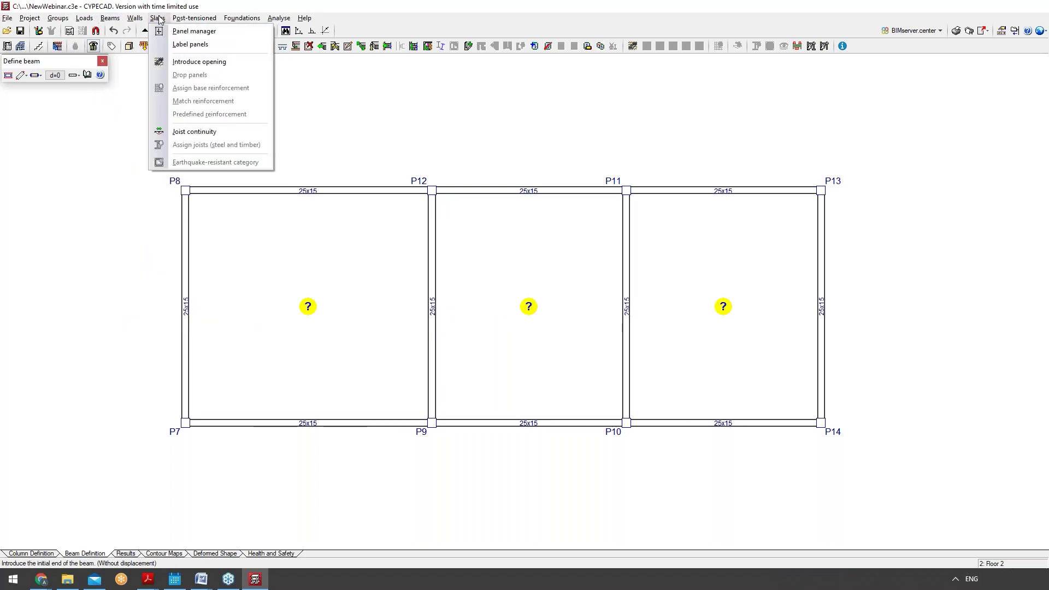
click(175, 31)
click(50, 75)
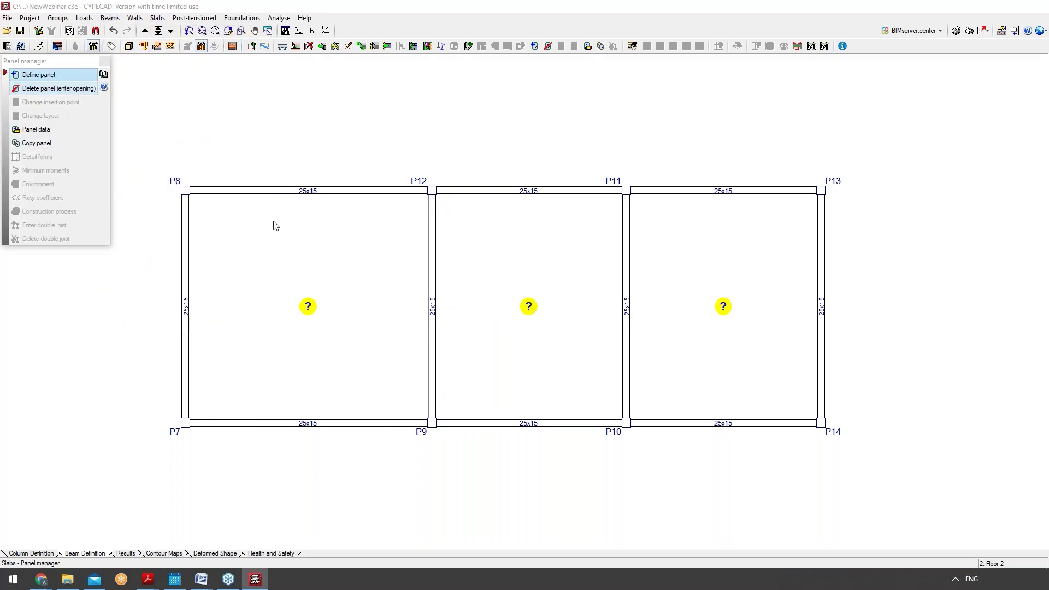
click(368, 402)
click(257, 300)
click(204, 293)
click(464, 300)
click(423, 298)
click(625, 294)
Go up to Floor 3 and draw 25x15 beams from P8 to P12, P9, P7 and back to P8.
click(146, 29)
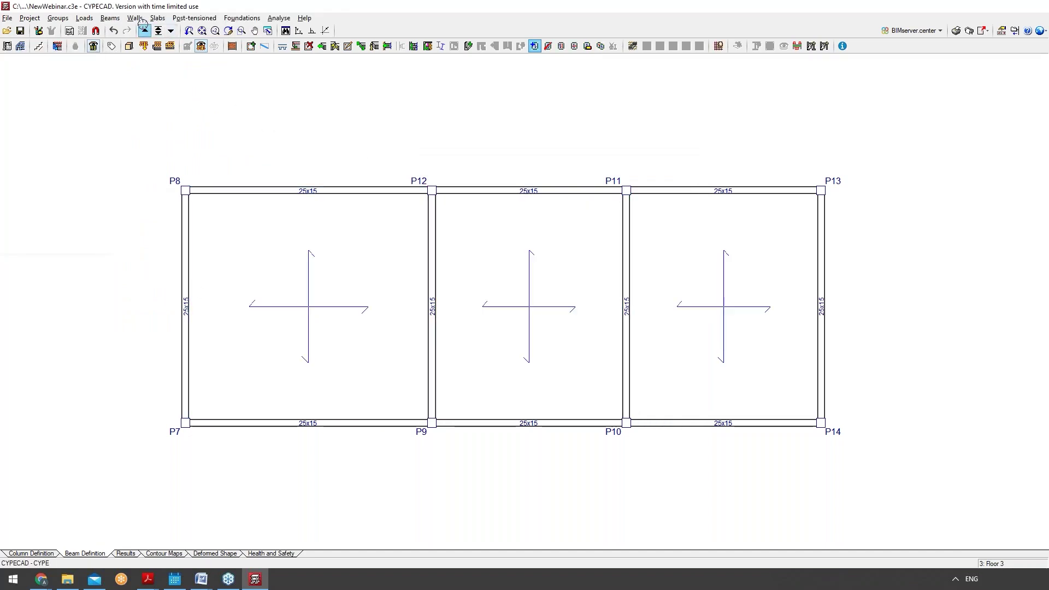
click(175, 18)
mouse_move(137, 20)
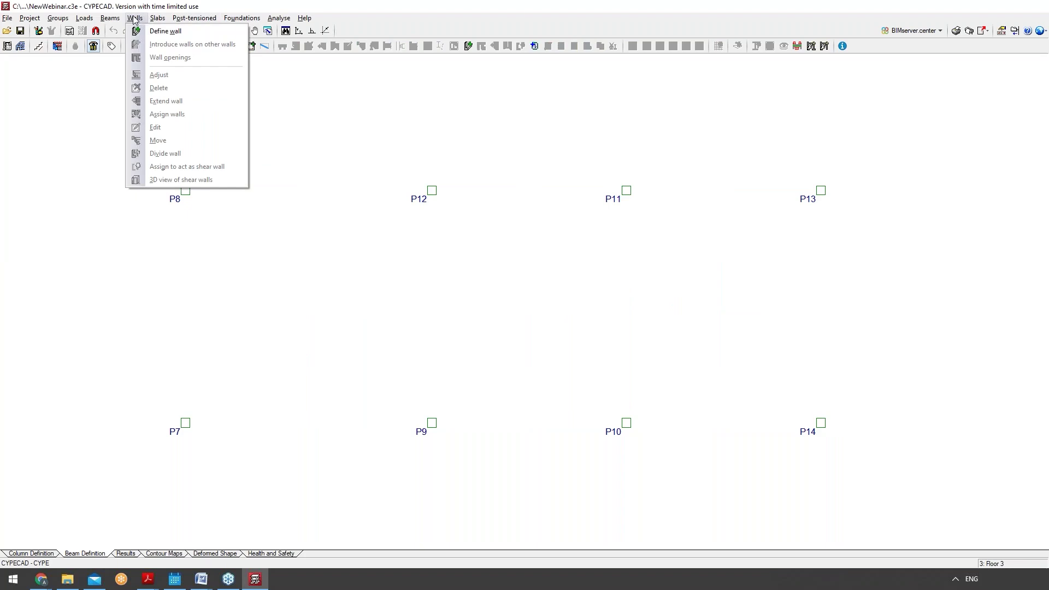
click(138, 18)
click(135, 19)
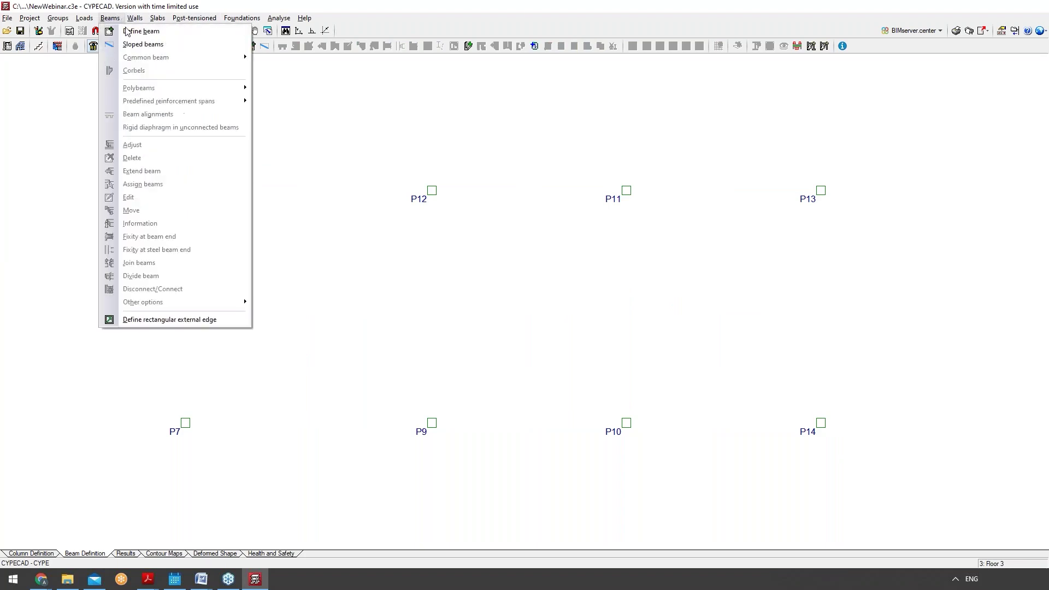
click(126, 32)
click(185, 191)
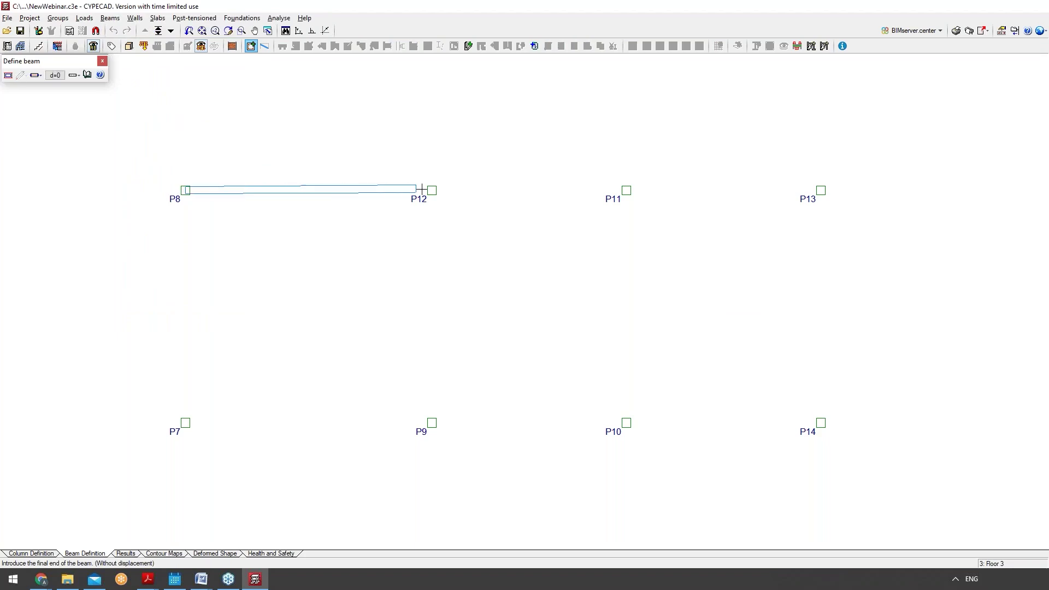
click(432, 190)
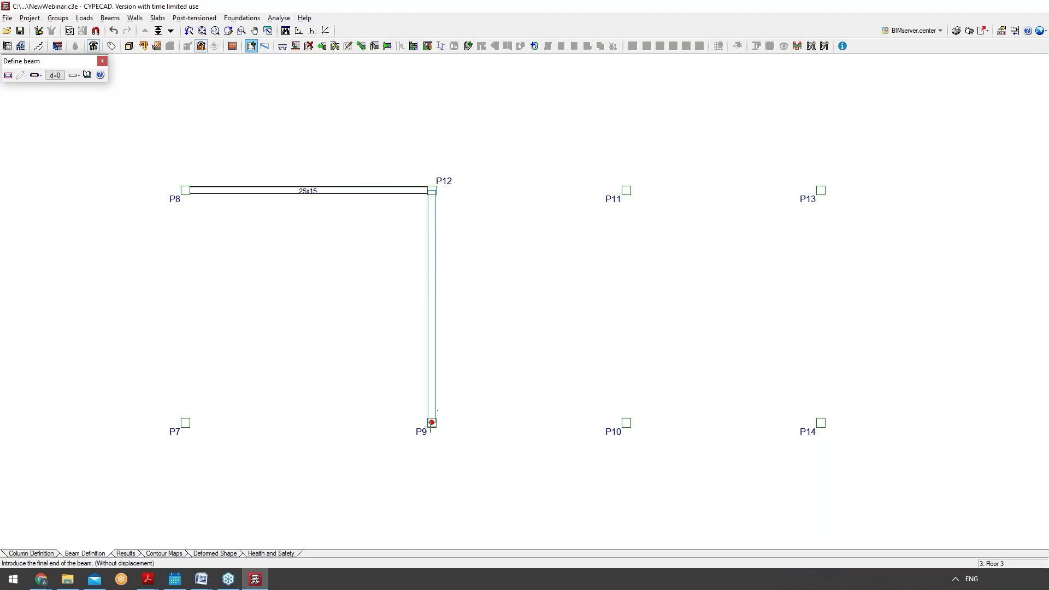
click(432, 422)
click(184, 422)
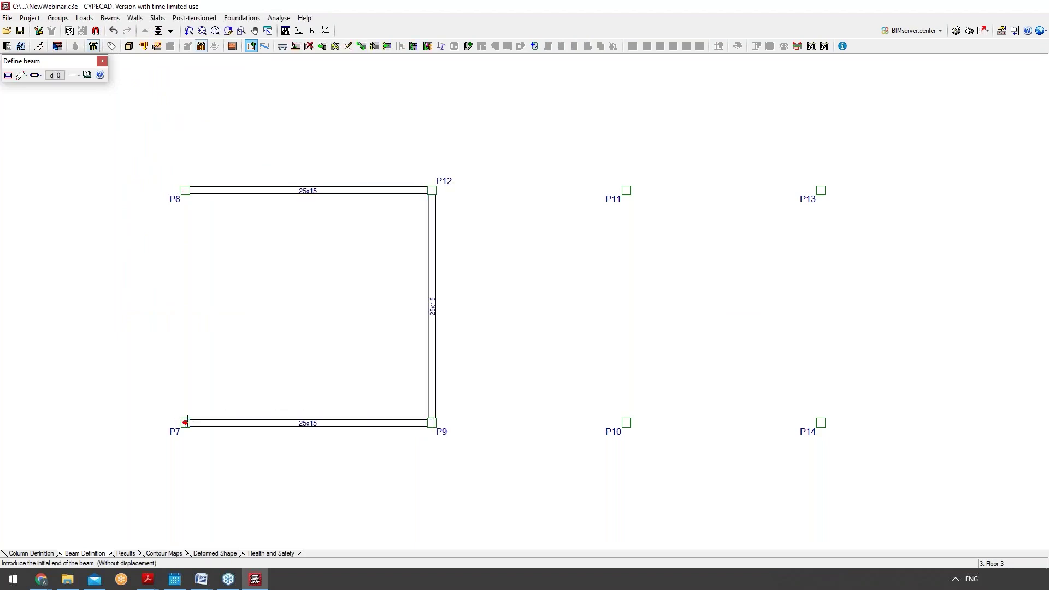
click(185, 190)
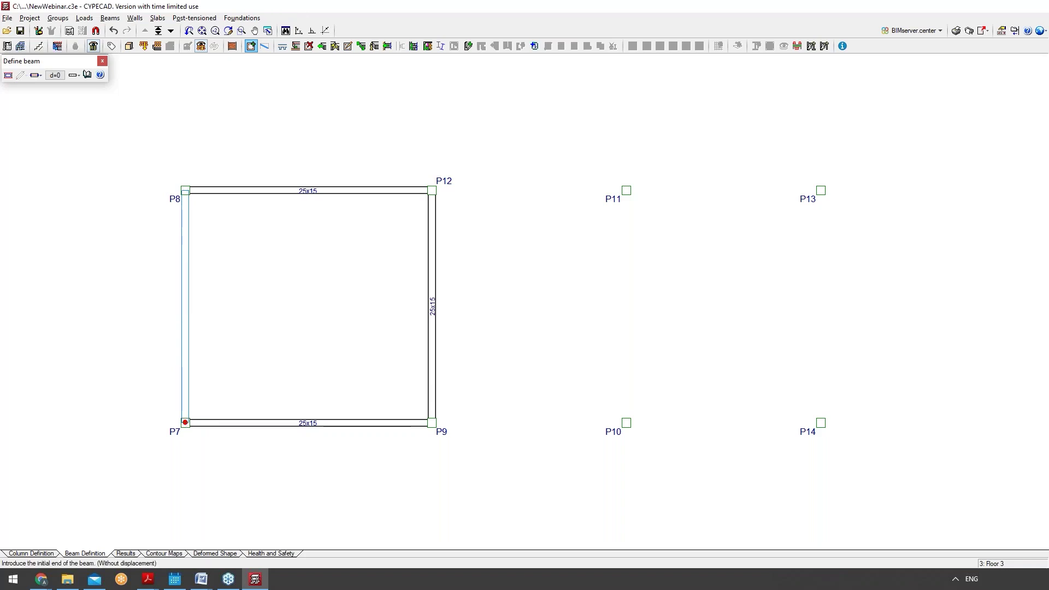
click(185, 422)
Draw the remaining Floor 3 beams from P12 through P11, P13, P14 and P10 to P9, plus the cross beam from P10 to P11.
click(431, 190)
click(626, 190)
click(820, 190)
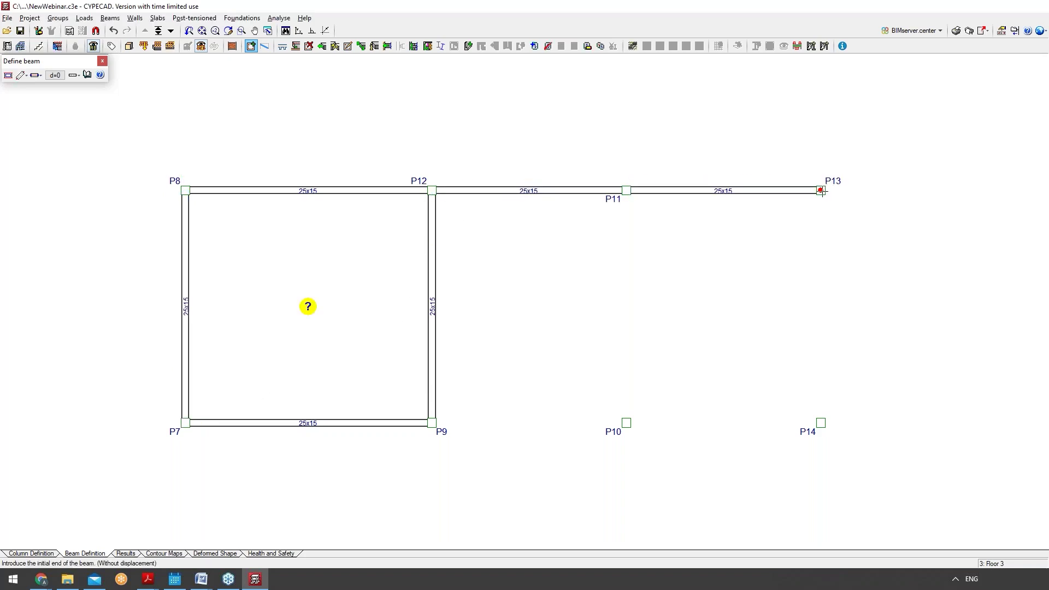
click(821, 422)
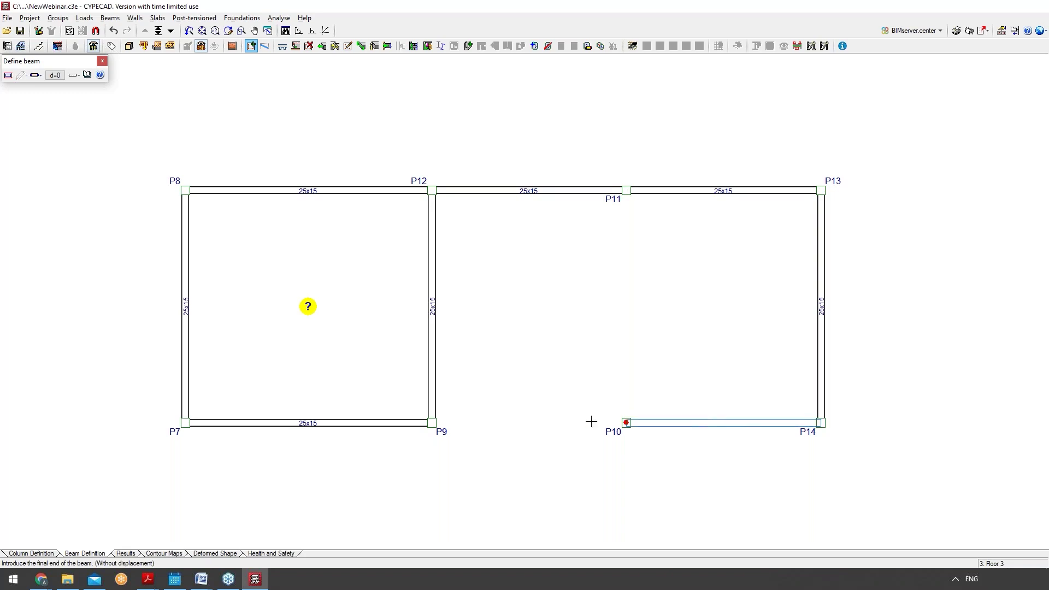
click(431, 422)
click(625, 422)
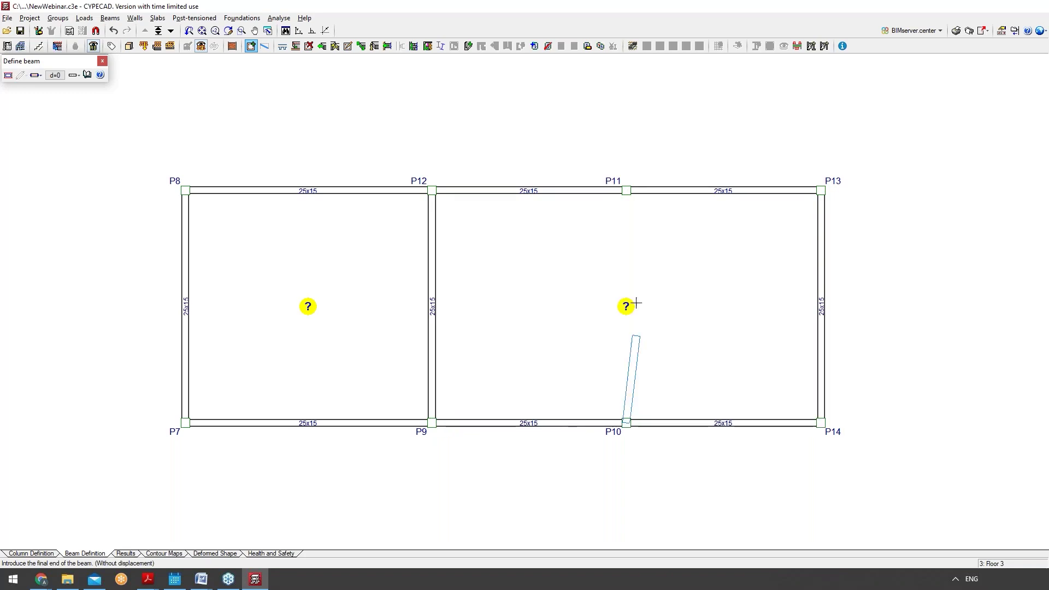
click(620, 195)
Define flat slabs in the three Floor 3 panels, with reinforcement parallel to beams P7–P8, P9–P12 and P10–P11 respectively.
click(110, 19)
mouse_move(153, 19)
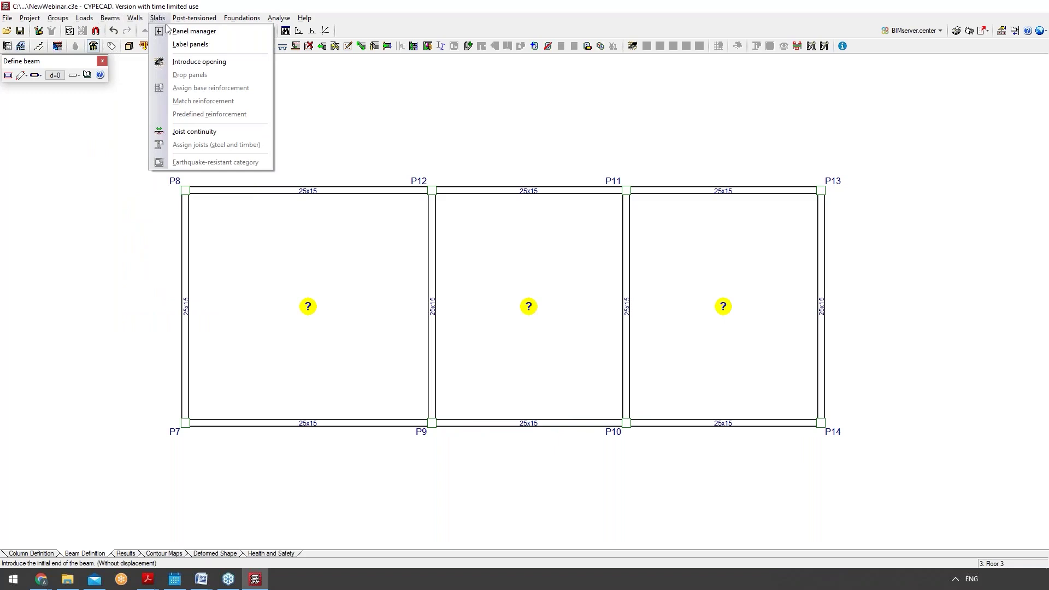
click(193, 31)
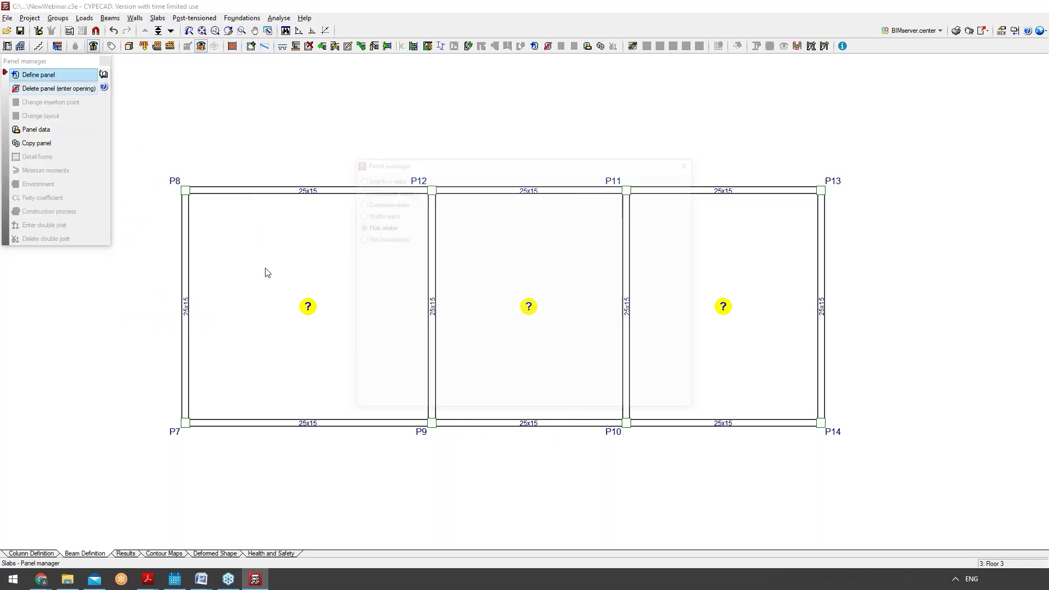
click(368, 405)
click(306, 318)
click(186, 301)
click(442, 298)
click(431, 293)
click(722, 306)
Examine the complete structure from several sides in the 3D view of the building, and close the view.
click(129, 47)
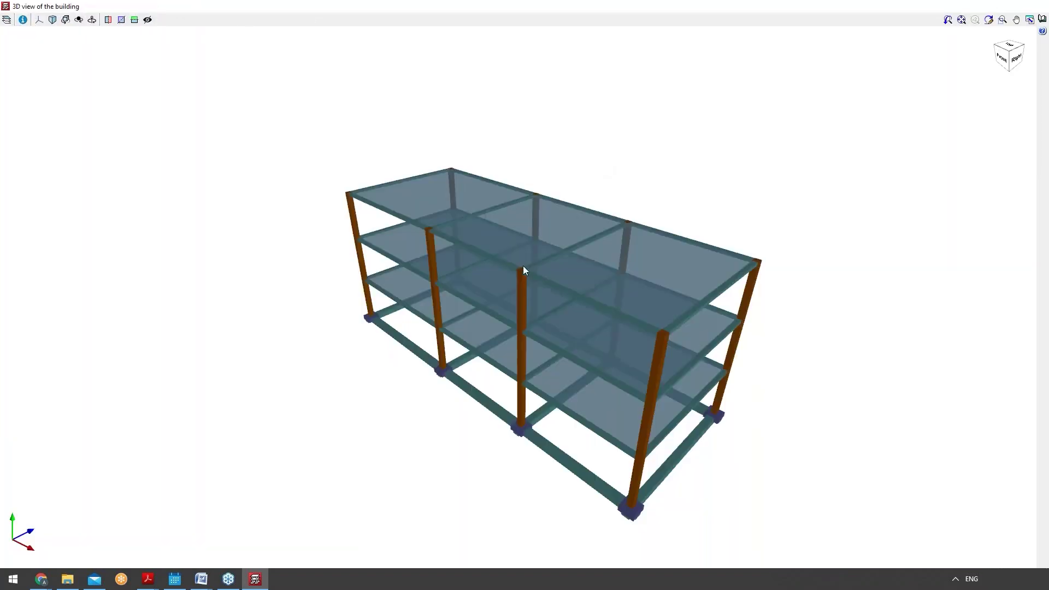
middle_drag(523, 266, 457, 326)
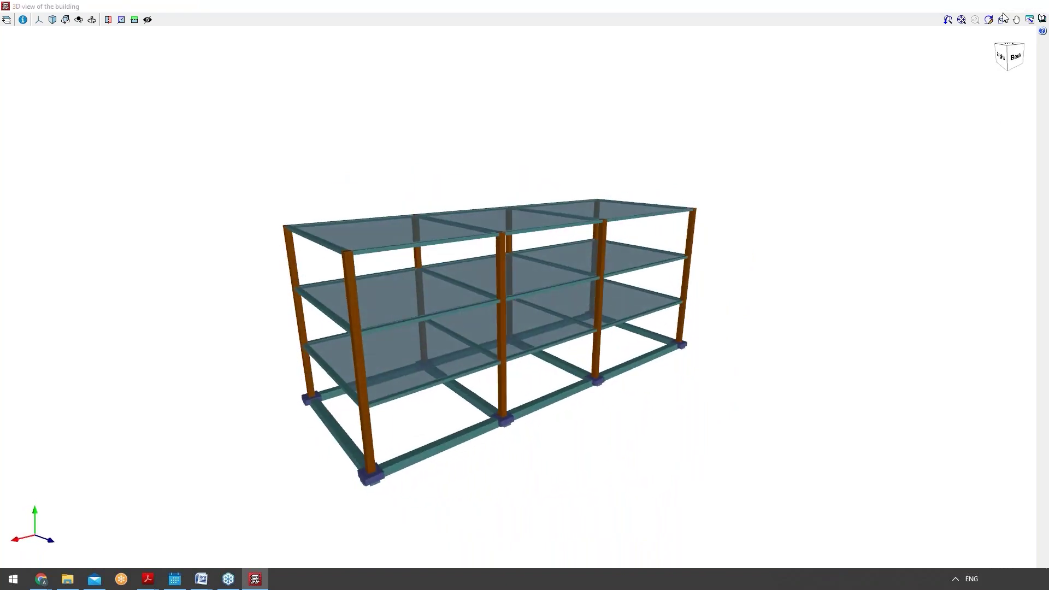
click(1043, 10)
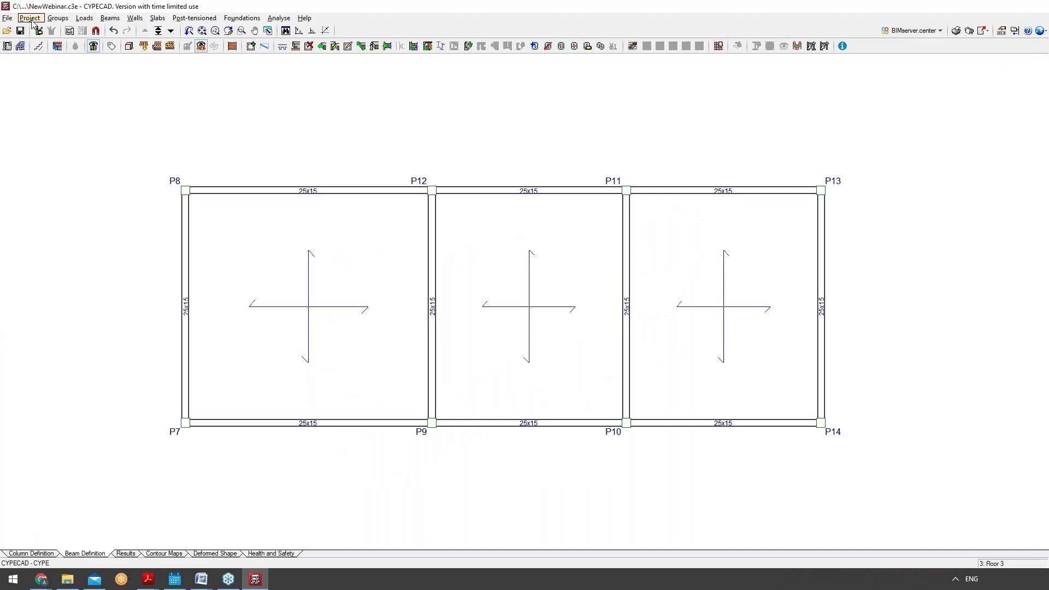
click(30, 19)
mouse_move(110, 18)
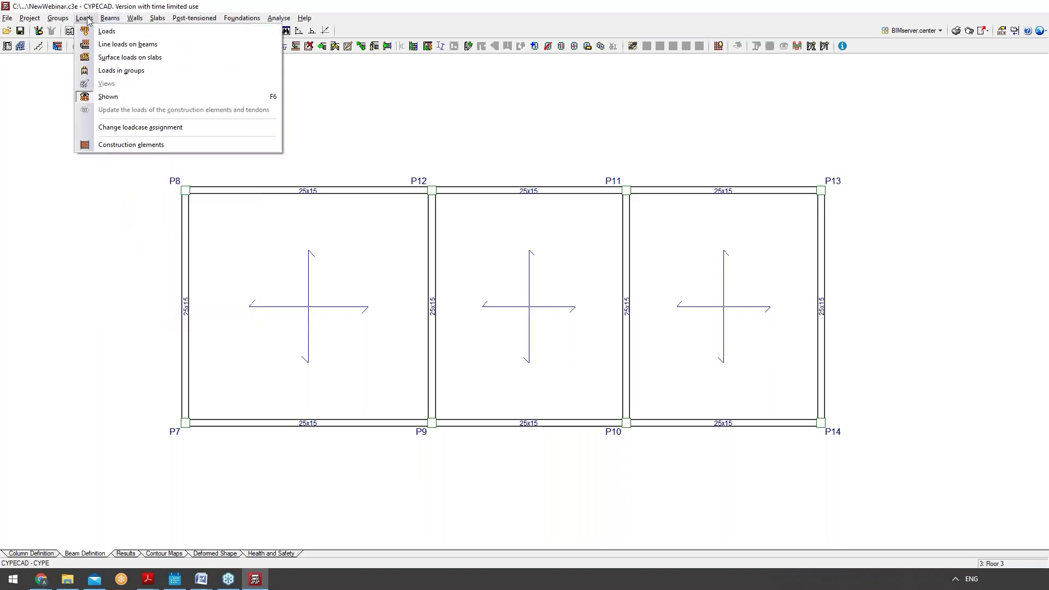
mouse_move(67, 20)
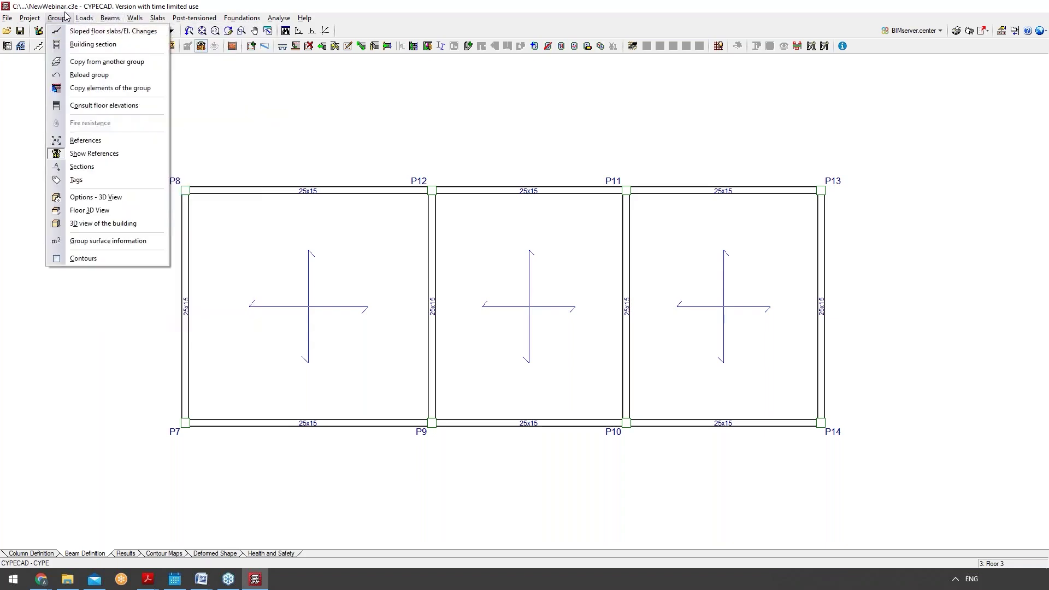
click(90, 61)
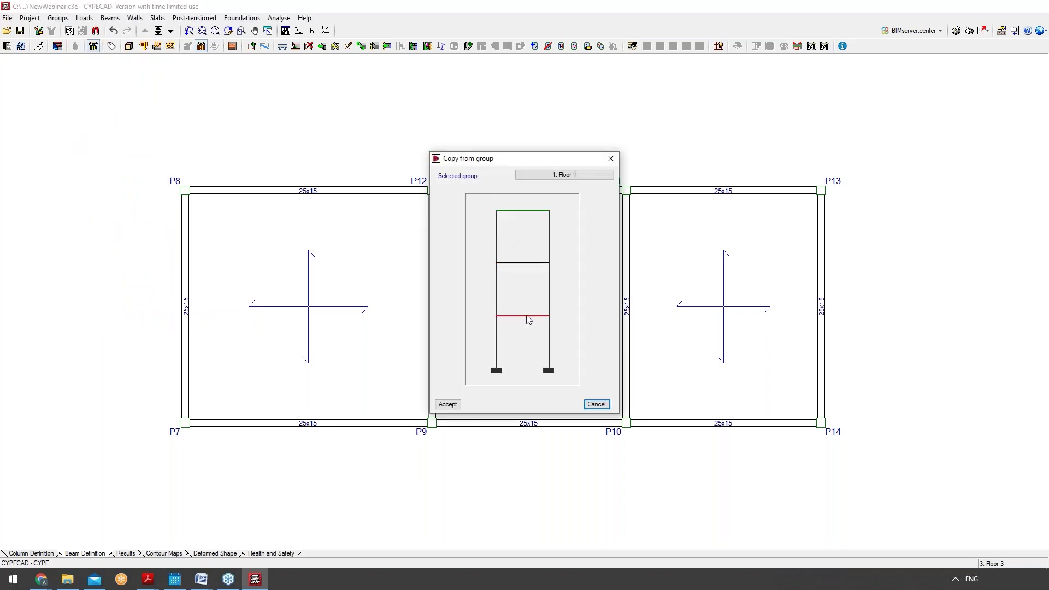
click(448, 404)
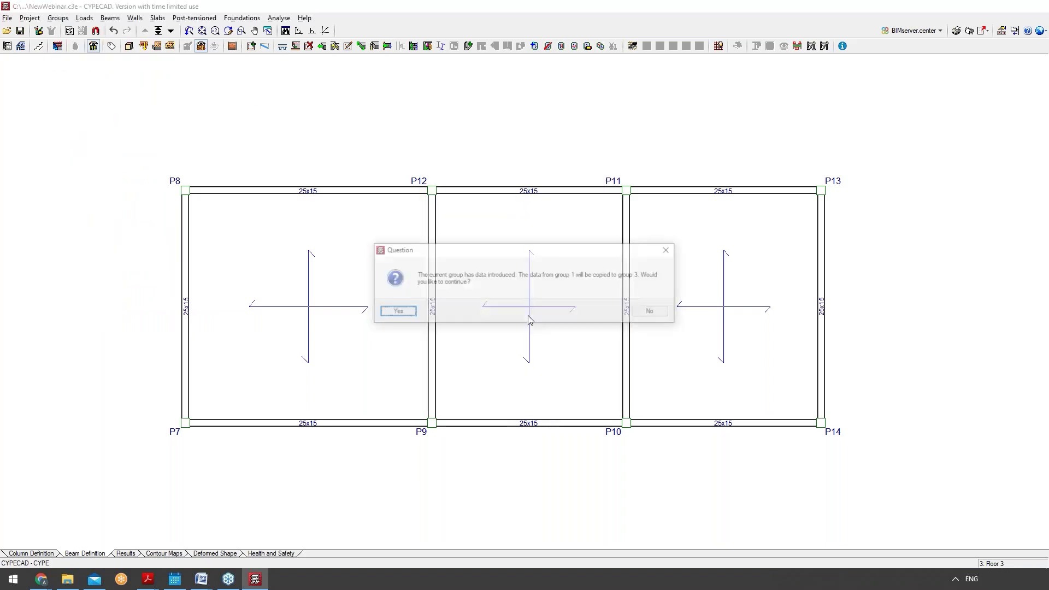
click(651, 312)
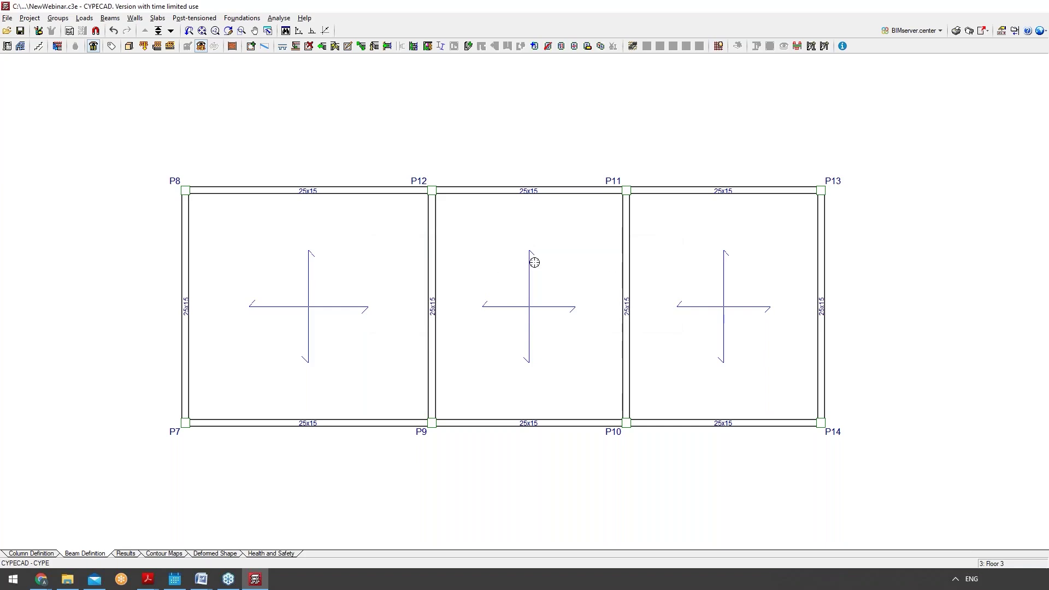
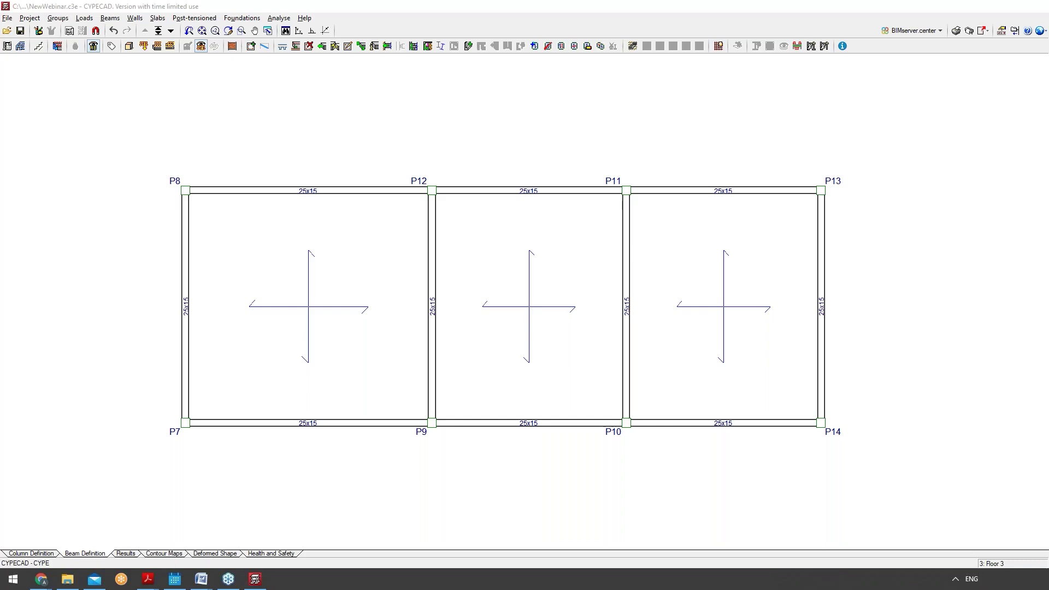
Go to the Foundations group and review each group upward until Floor 3.
click(157, 30)
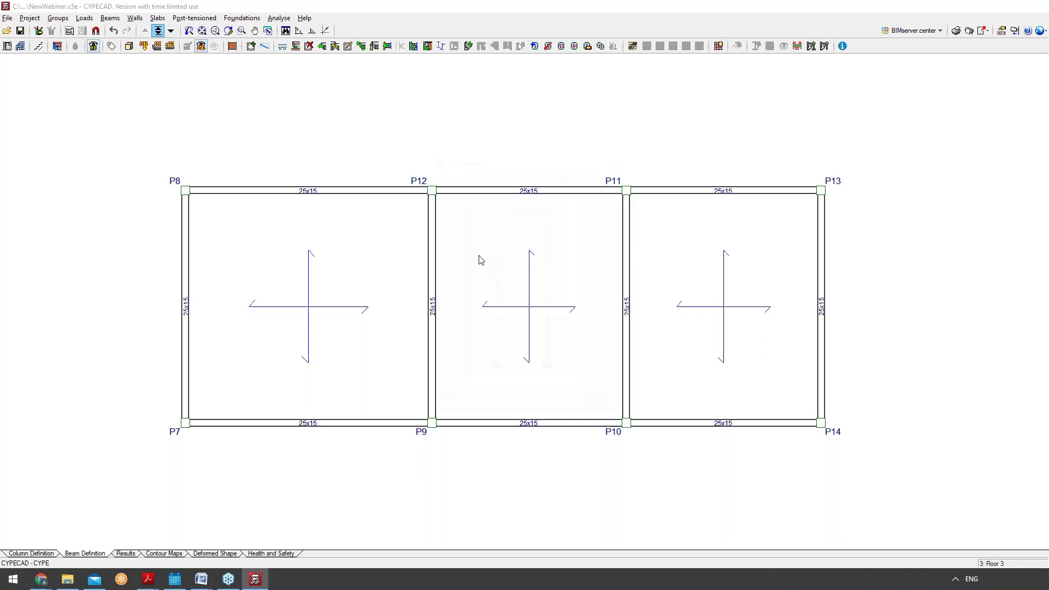
click(519, 369)
click(447, 403)
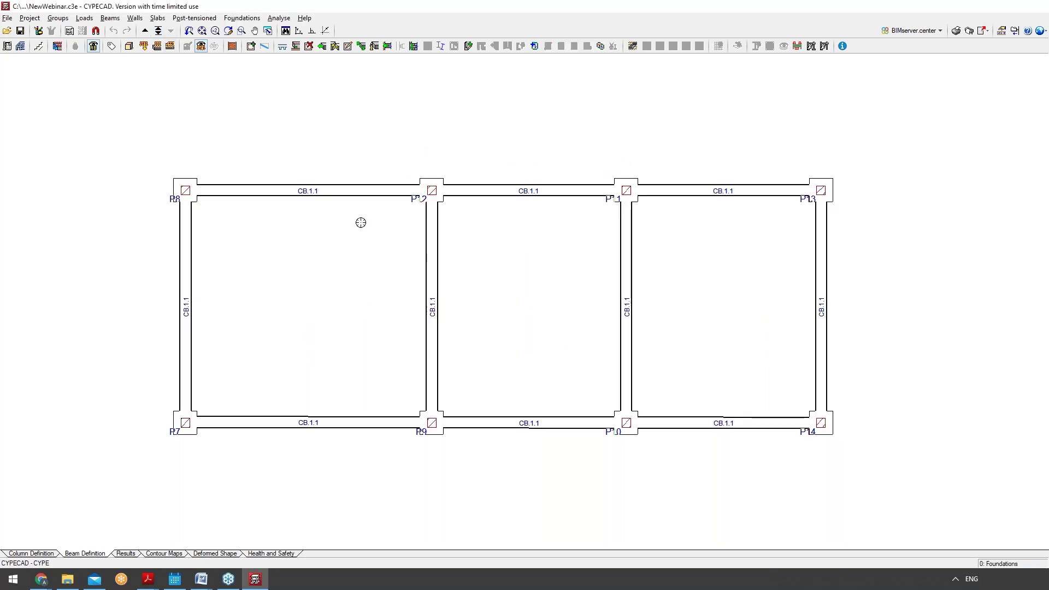
click(144, 32)
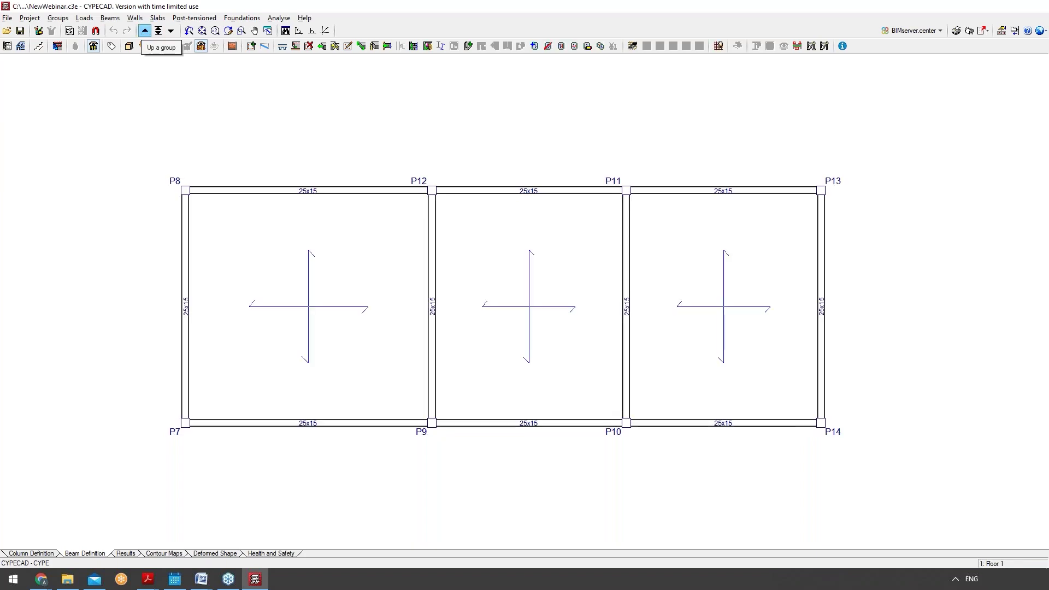
click(145, 31)
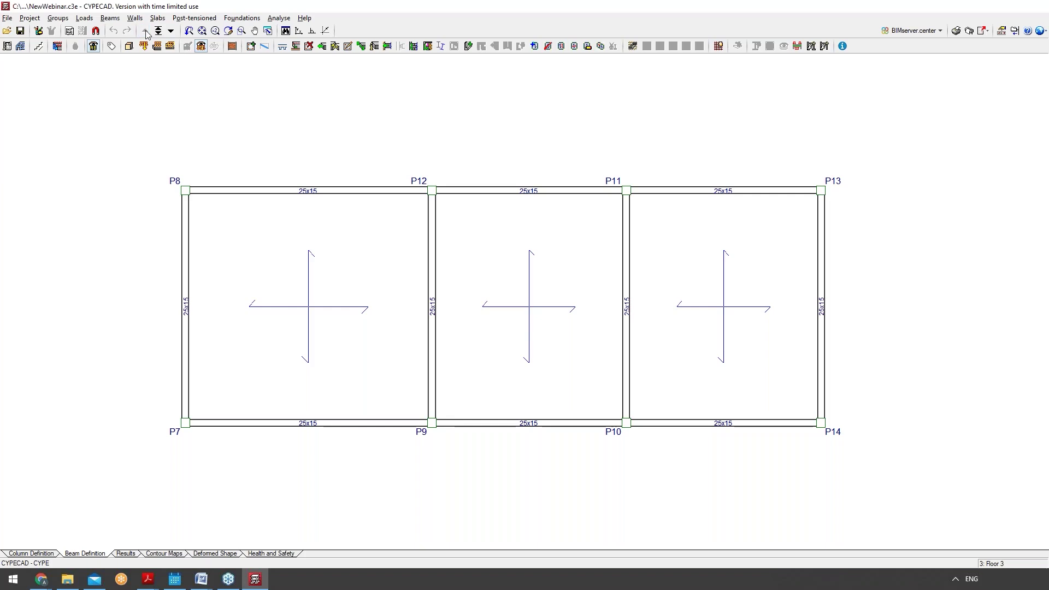
Run the project analysis including the foundation and display the Floor 1 reinforcement results.
click(244, 18)
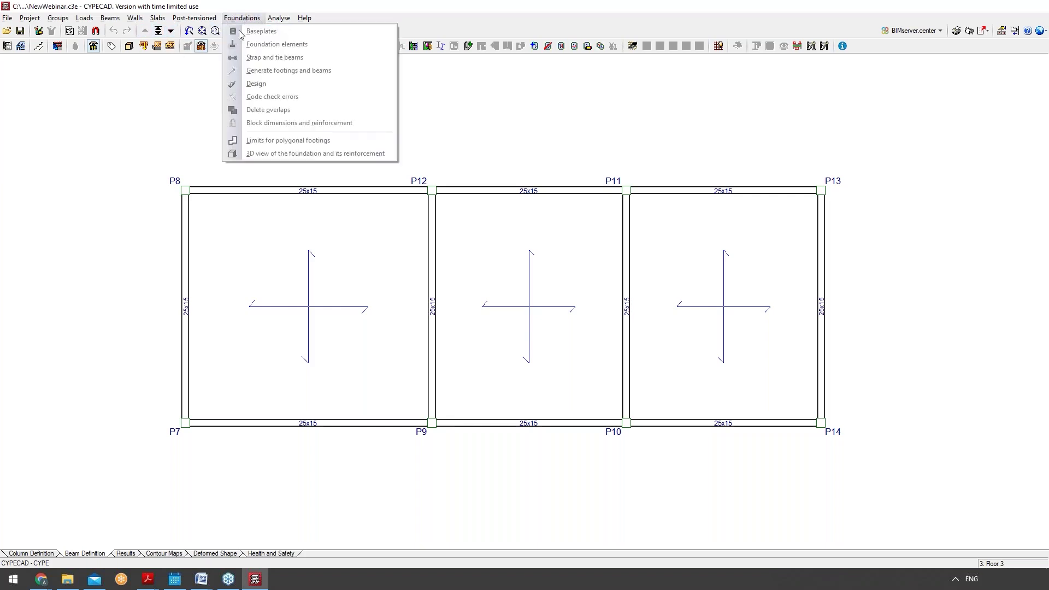
mouse_move(274, 19)
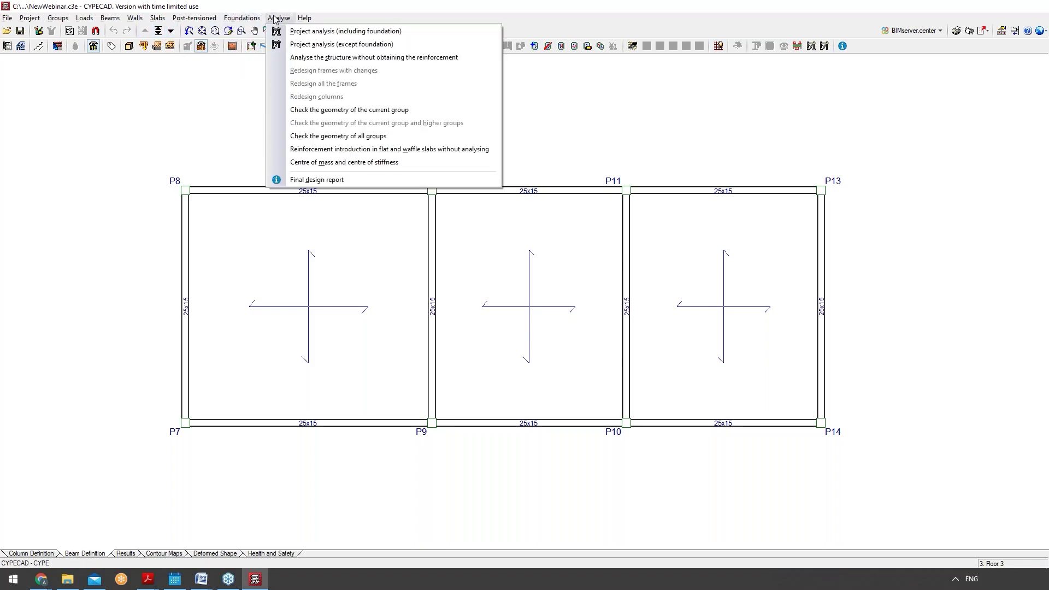
click(310, 32)
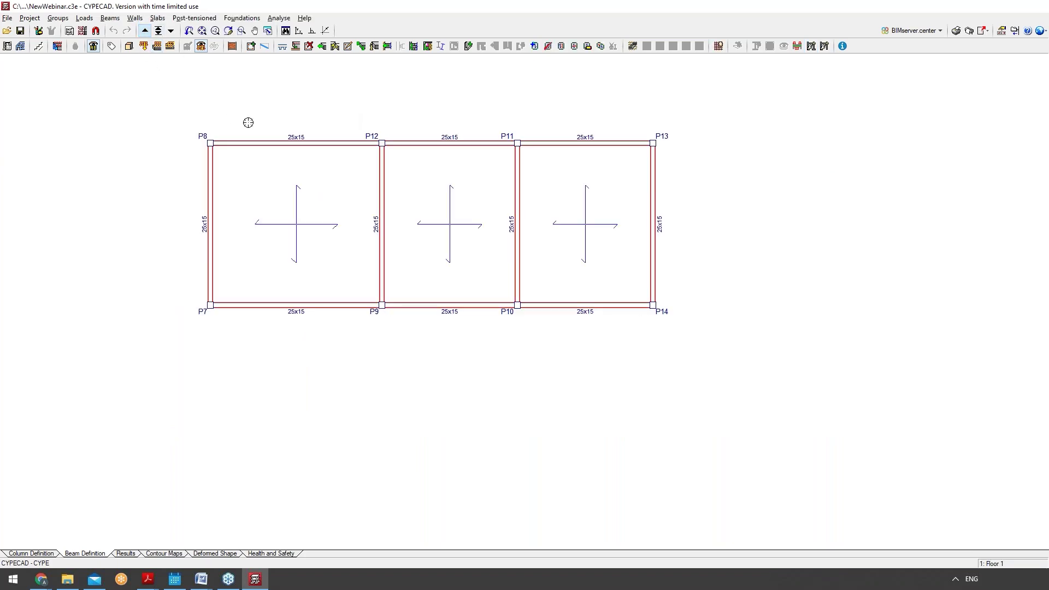
click(126, 553)
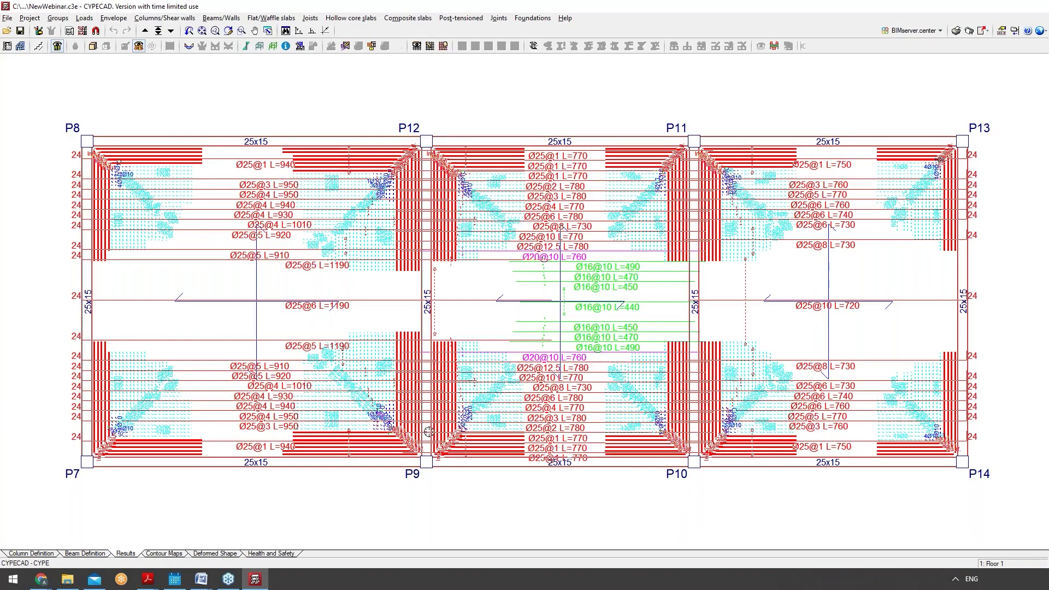
scroll(472, 474, down, 1)
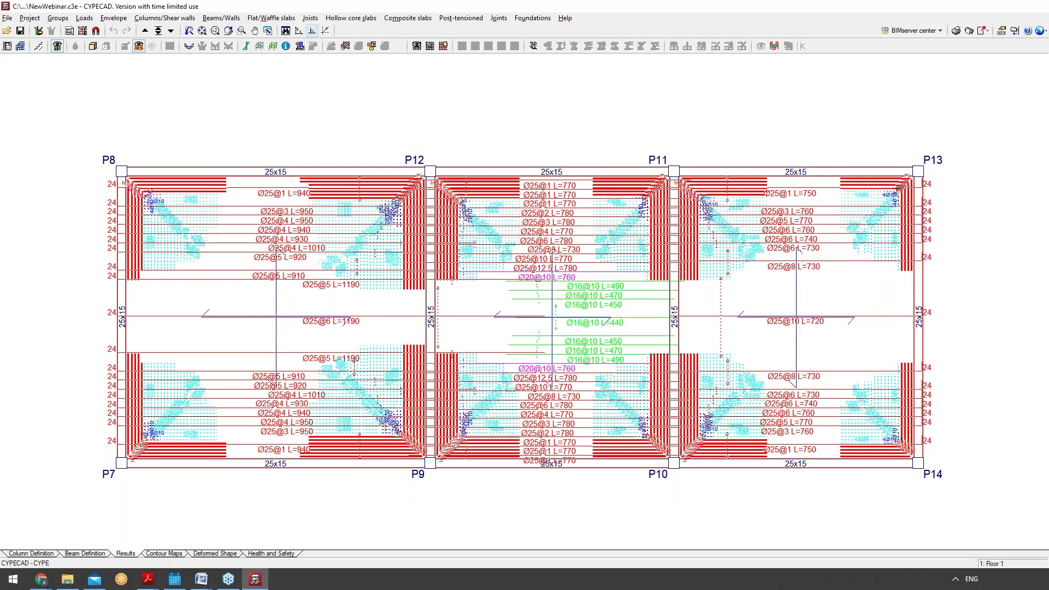
Examine the reinforcement and force diagrams of Frame 2 on Floor 1 in the beam editor, and close the editor.
click(220, 18)
mouse_move(167, 22)
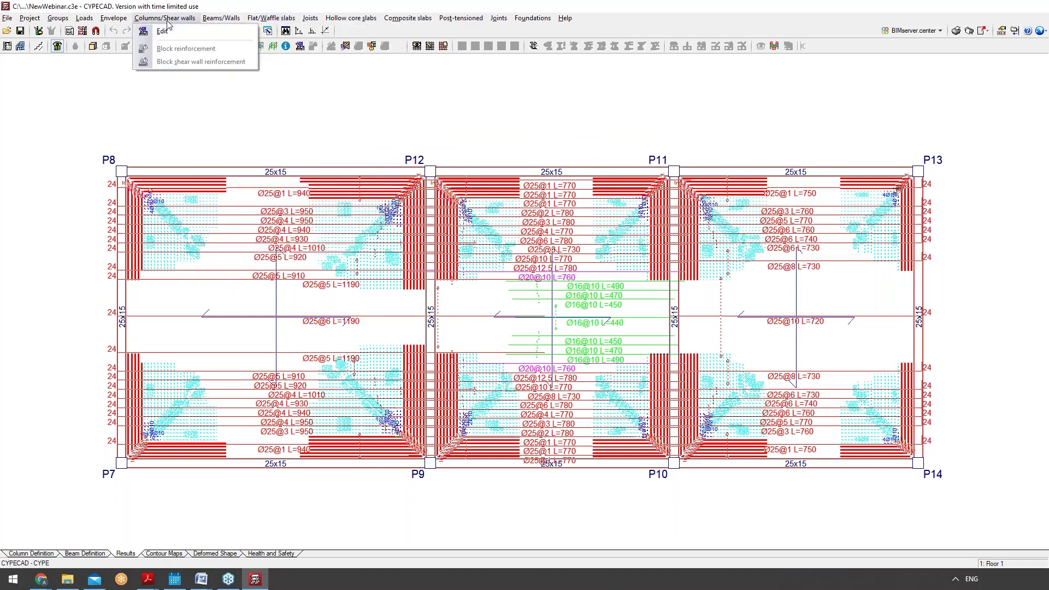
mouse_move(221, 18)
click(224, 47)
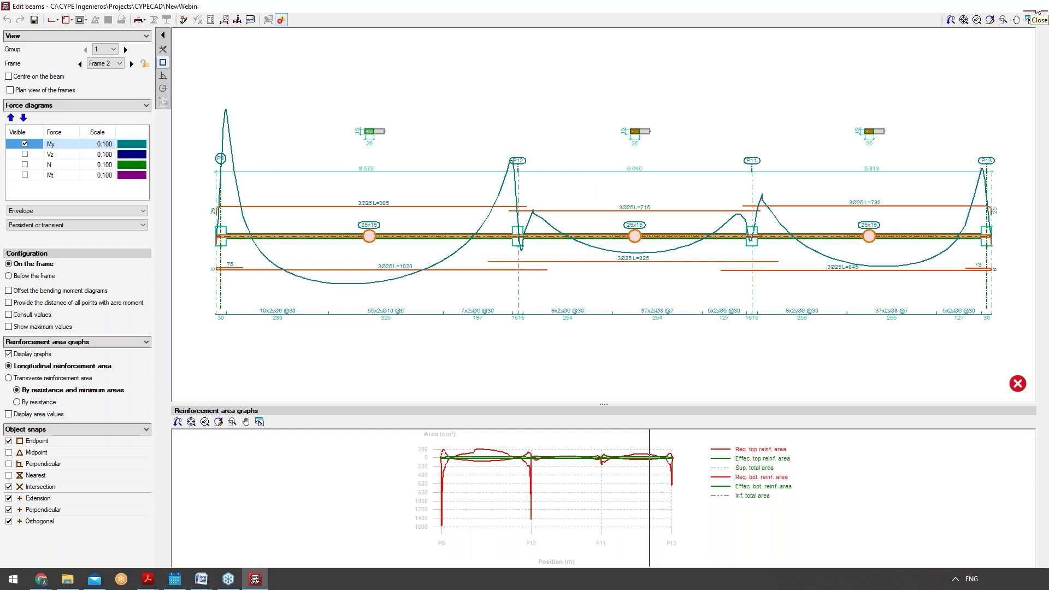
click(1035, 11)
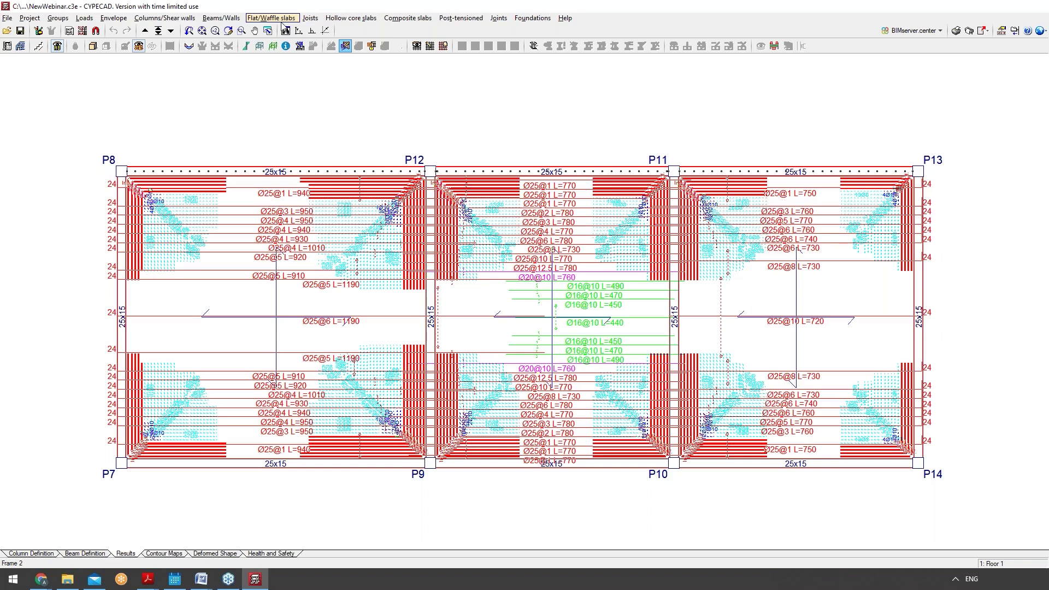
Open column P8 for editing, accepting the loss of the analysis results, and close its properties without changes.
click(165, 18)
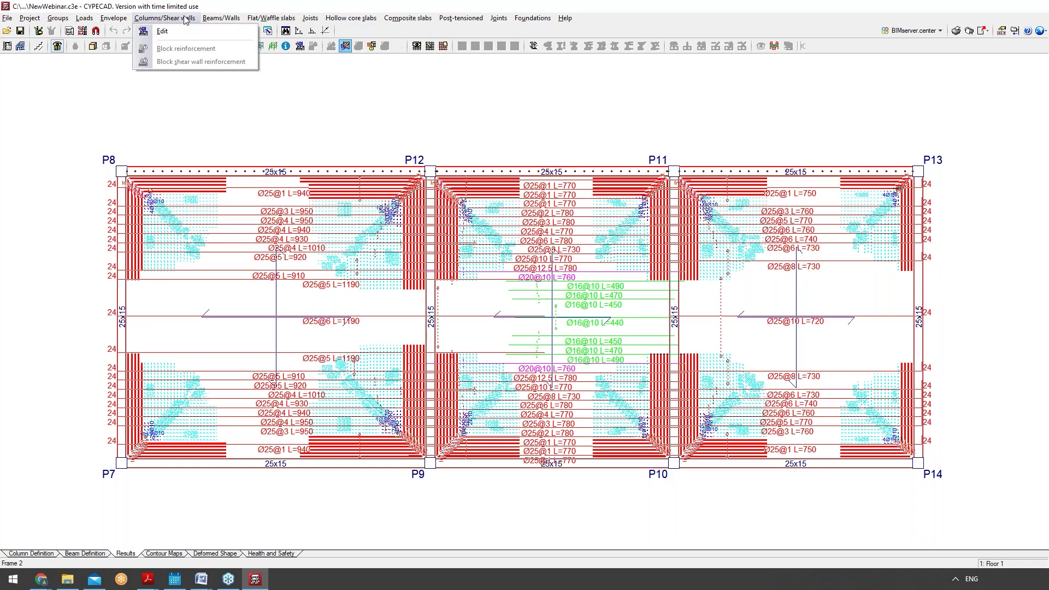
click(177, 32)
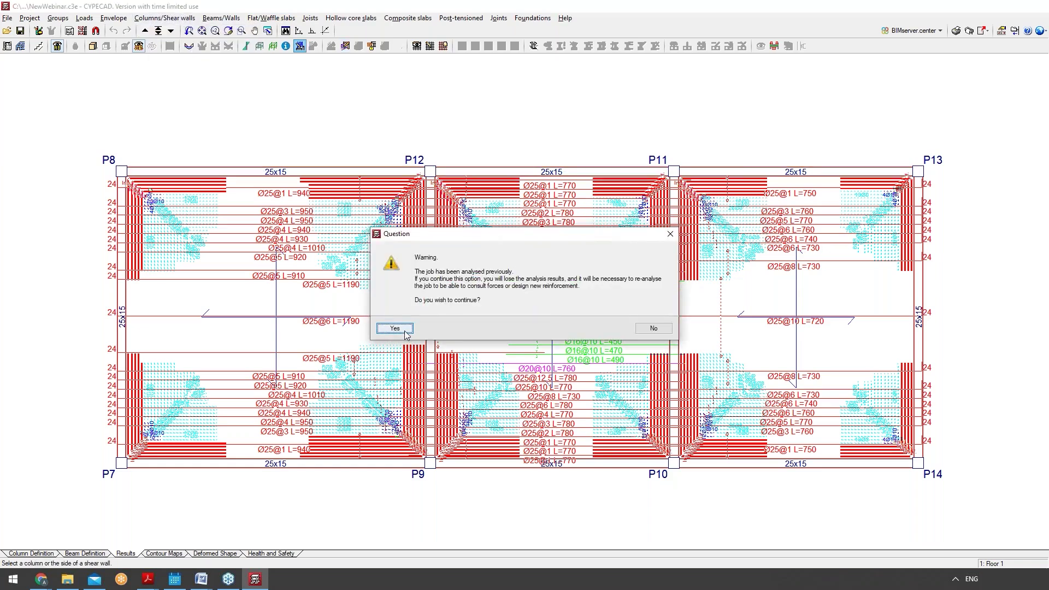
click(404, 332)
click(121, 171)
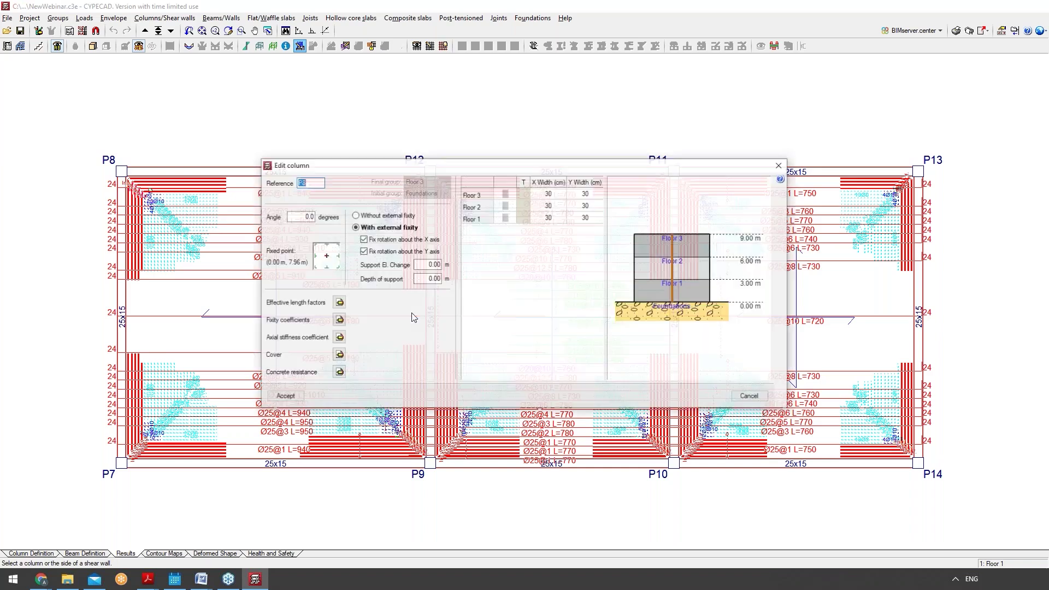
click(778, 164)
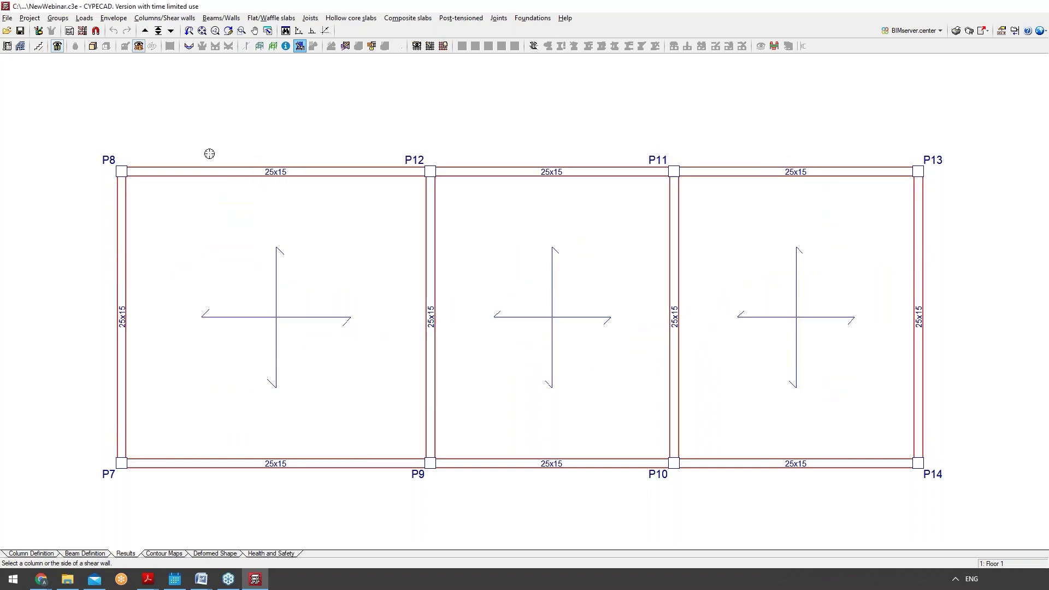
Open Frame 2 between P8 and P13 in the beam editor and enlarge the reinforcement area graphs.
click(221, 18)
click(240, 48)
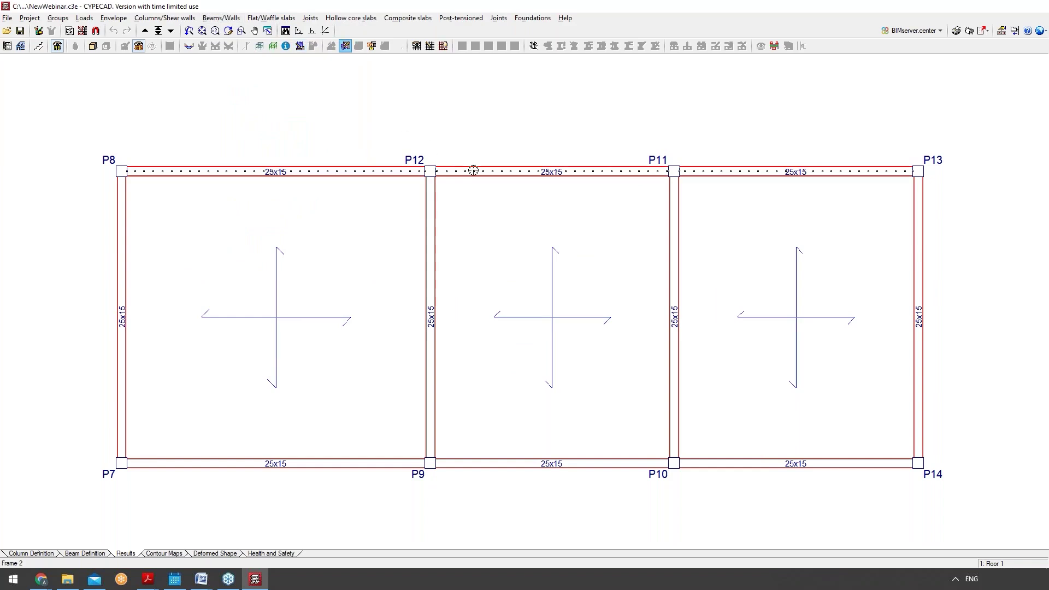
click(487, 170)
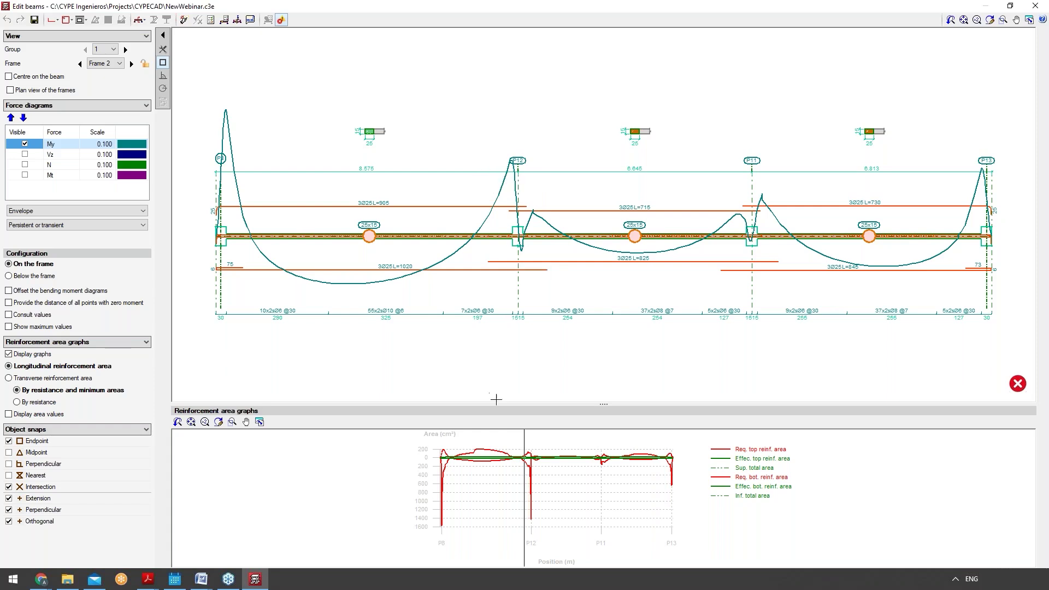
drag(603, 404, 603, 352)
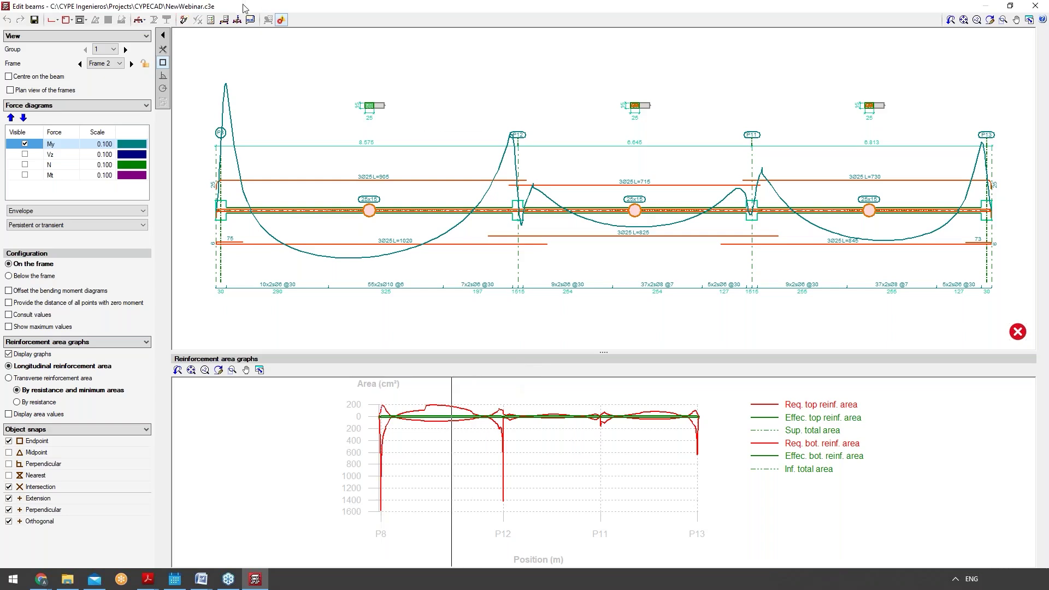
Review the code checks of the beam span between P8 and P12 and display the deflection settings.
click(210, 20)
mouse_move(371, 211)
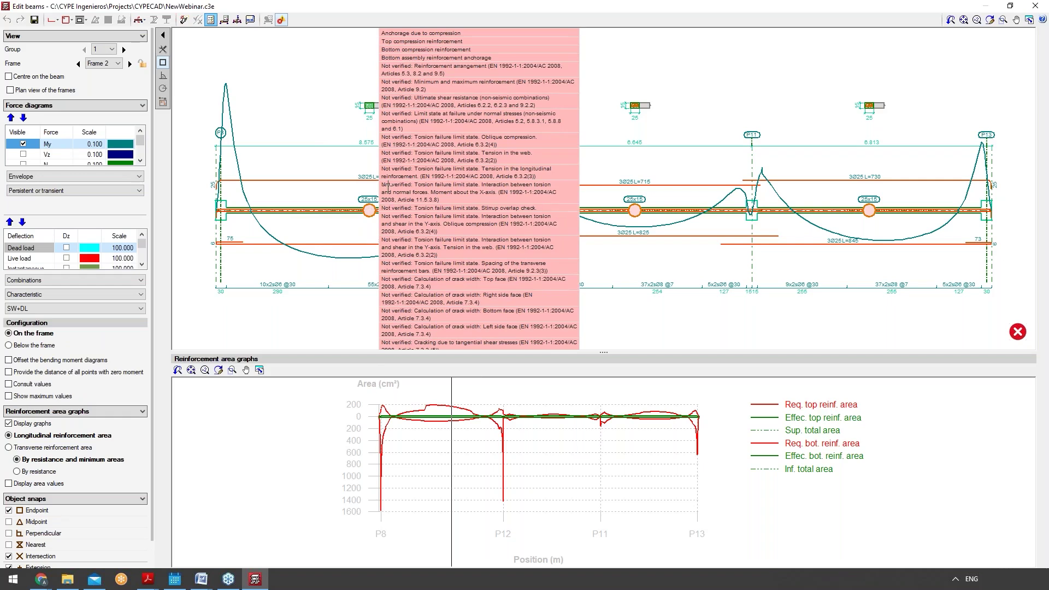
click(225, 20)
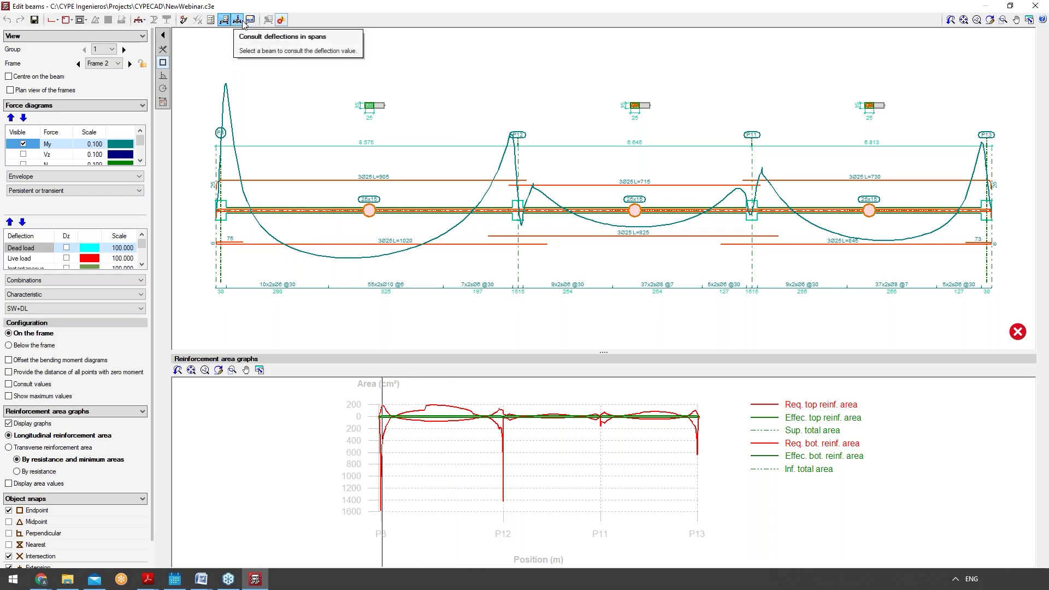
click(210, 20)
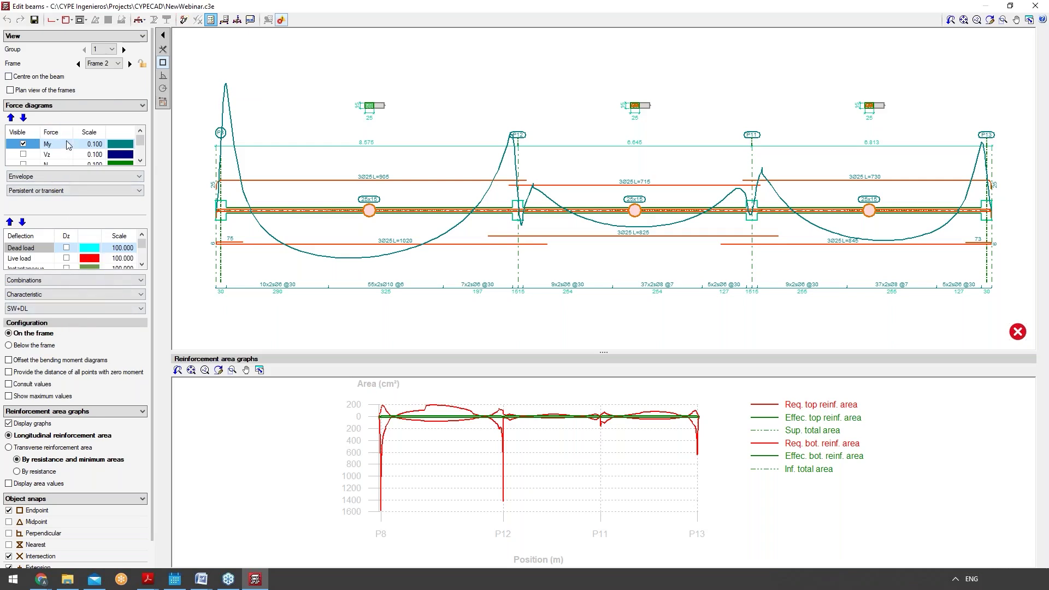
Look through the force diagrams available for Frame 2 and make the axial force N diagram visible.
scroll(64, 155, down, 1)
scroll(54, 156, up, 1)
scroll(33, 157, down, 1)
scroll(32, 155, up, 1)
scroll(30, 151, down, 2)
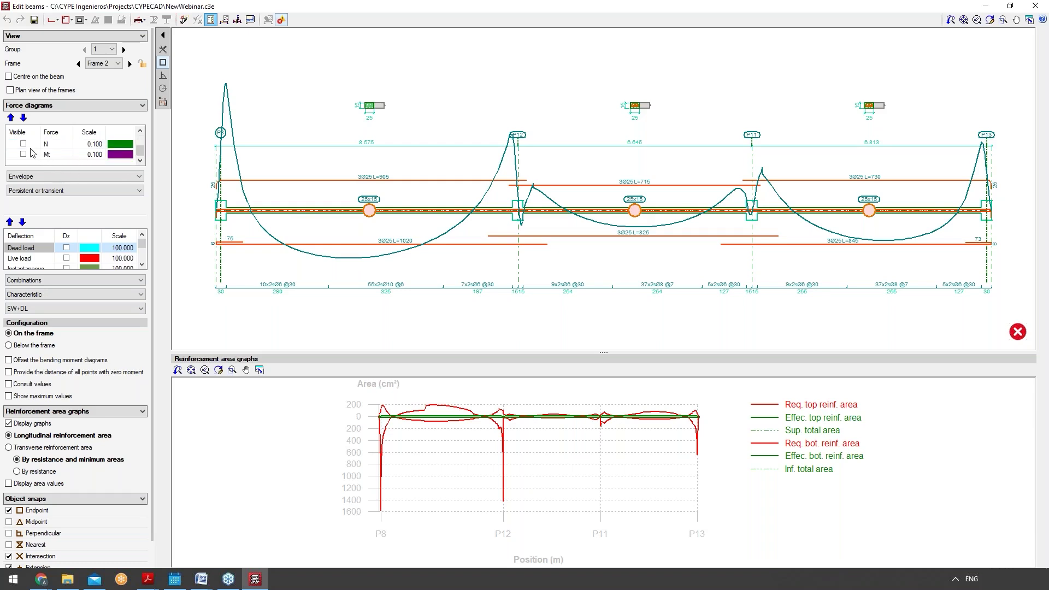
click(23, 144)
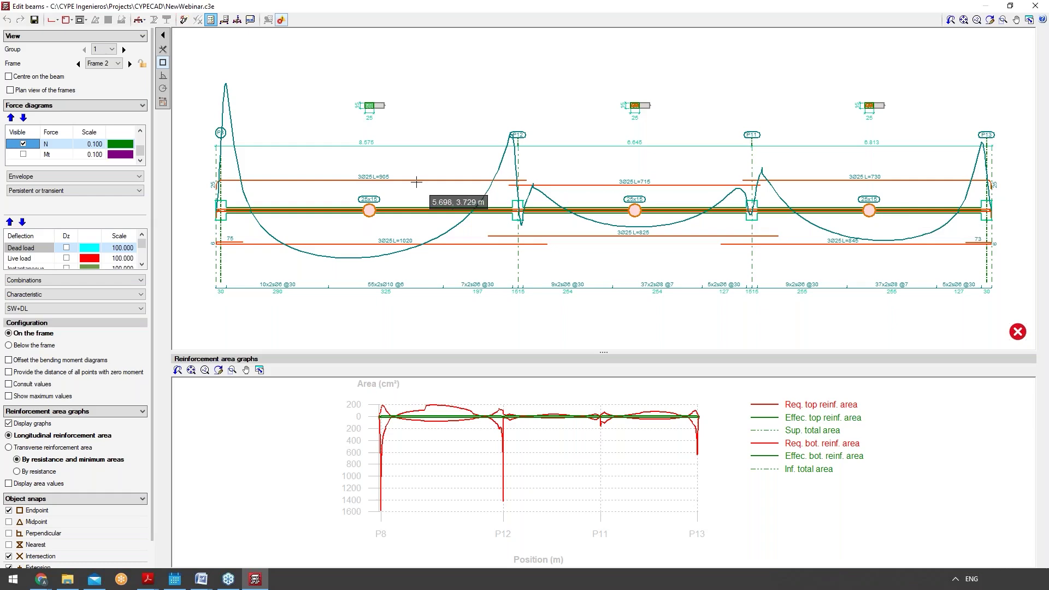
Review the deflection options, keeping Combinations, Characteristic and SW+DL, and briefly preview the offset of the bending moment diagrams.
click(44, 288)
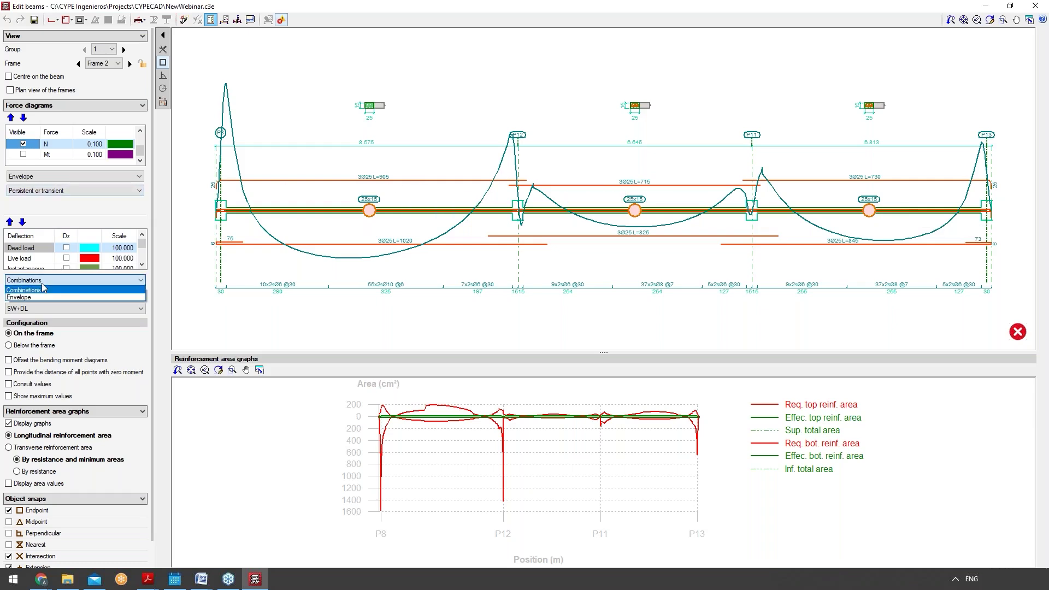
click(44, 287)
click(44, 283)
click(43, 287)
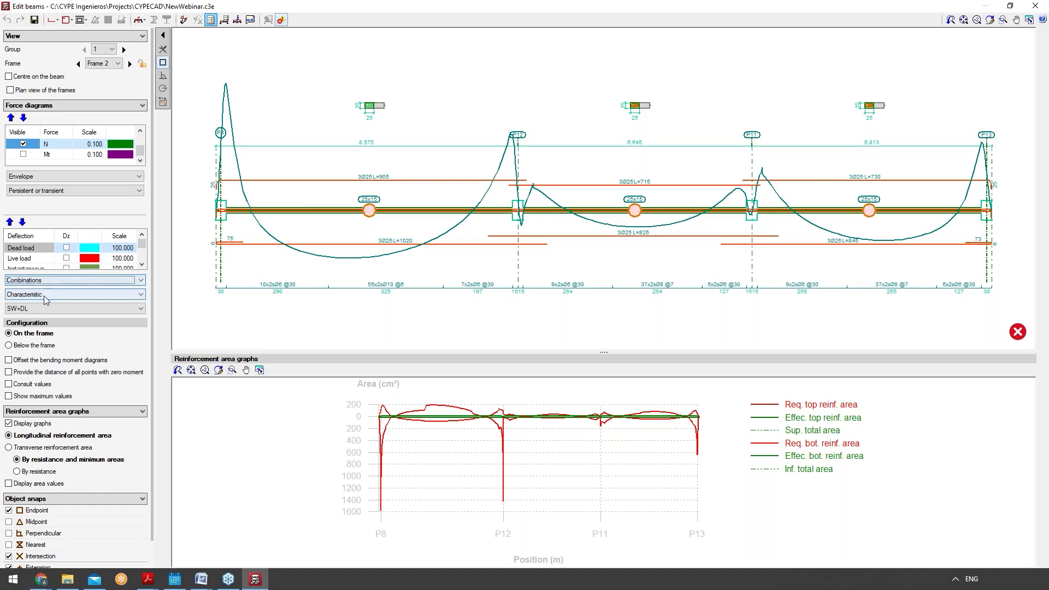
click(43, 295)
click(44, 304)
click(44, 309)
click(47, 322)
click(49, 310)
click(54, 329)
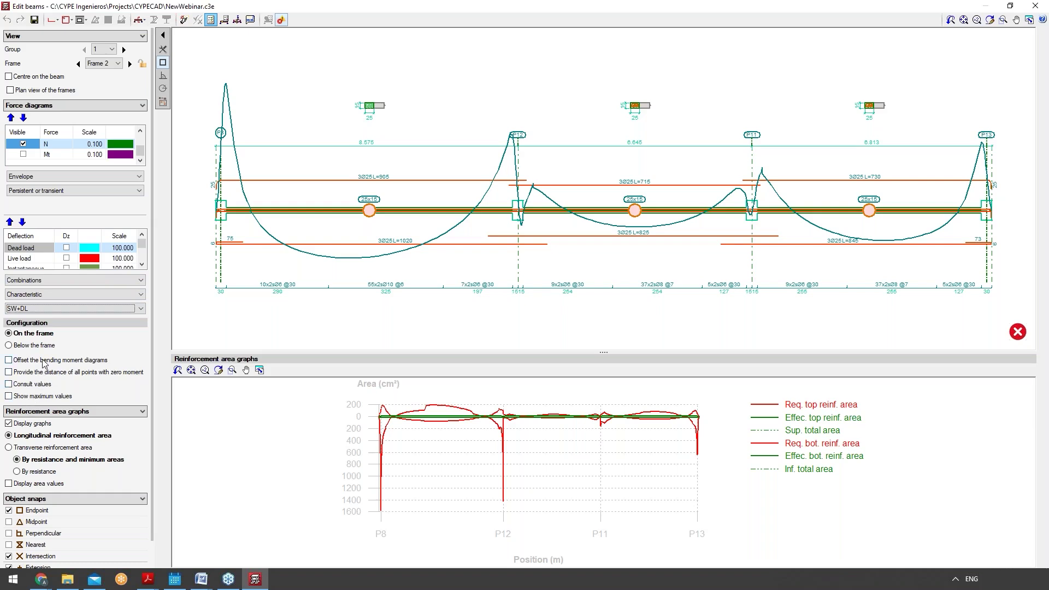
click(62, 361)
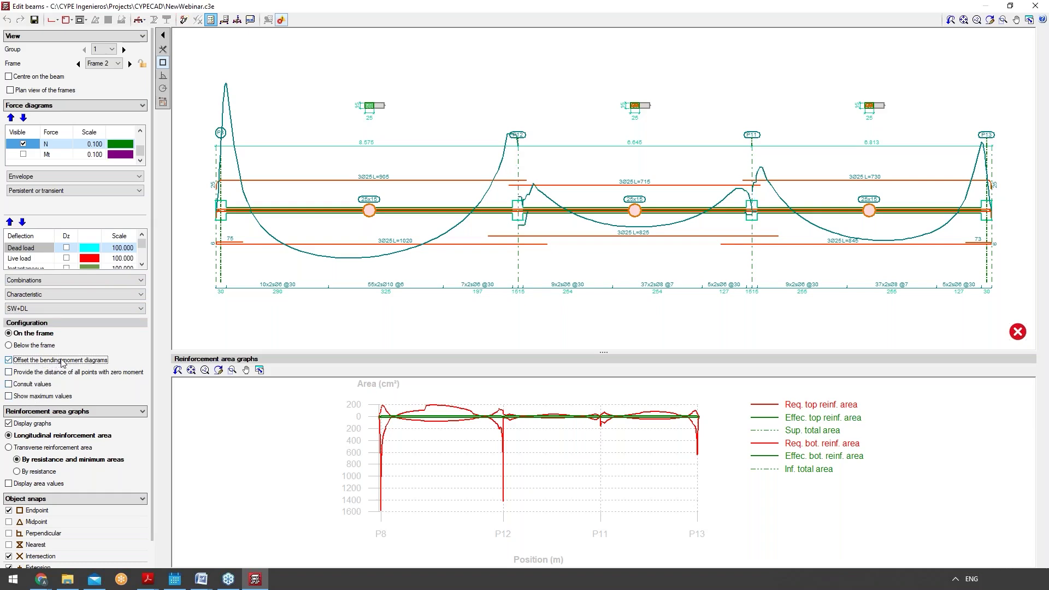
click(62, 361)
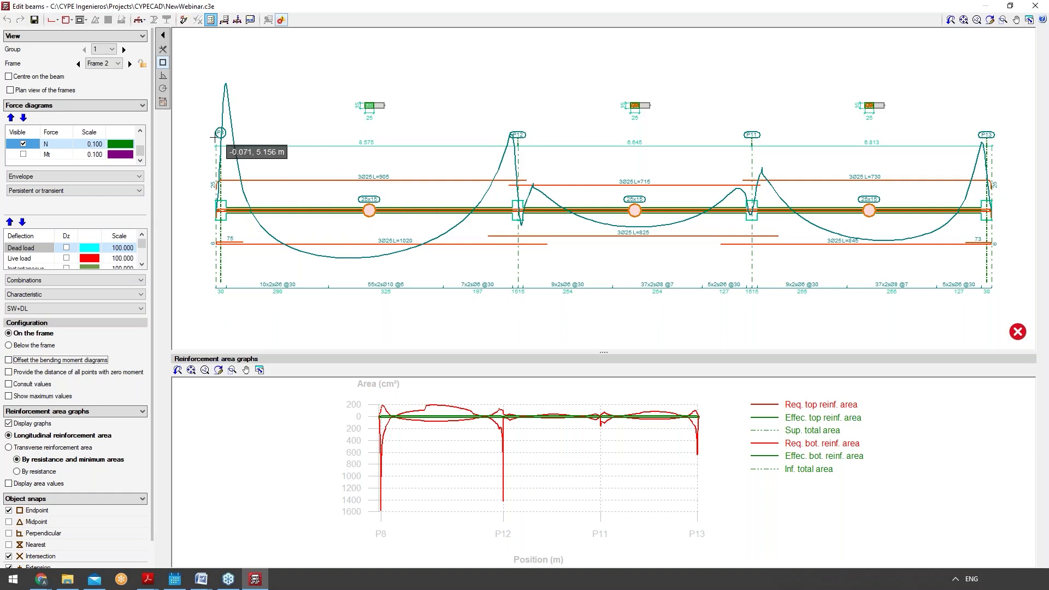
Look at the editing tools for longitudinal reinforcement and transverse sections, closing each set without changes.
click(53, 20)
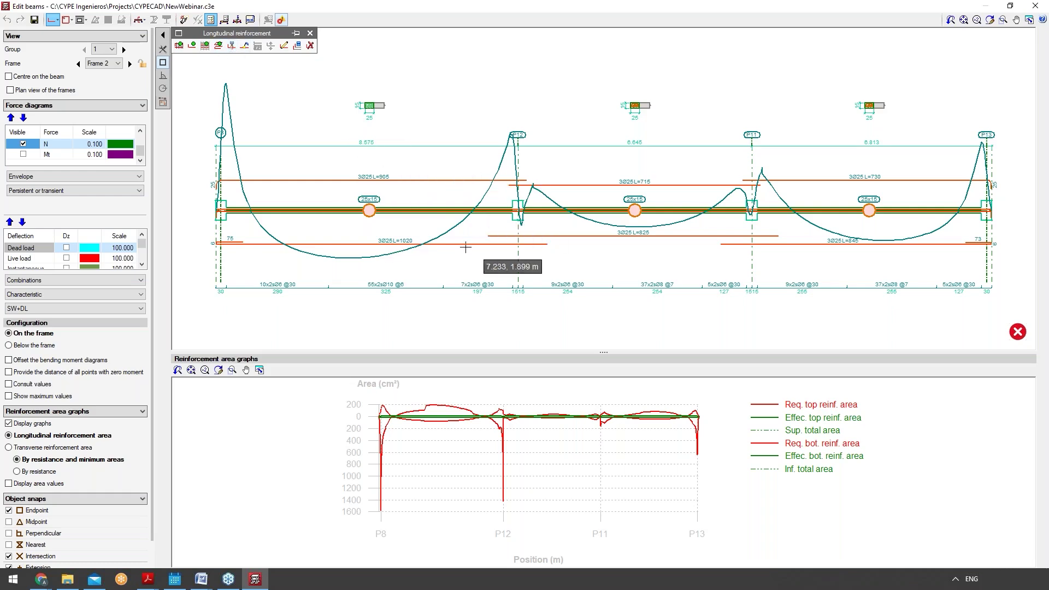
click(309, 33)
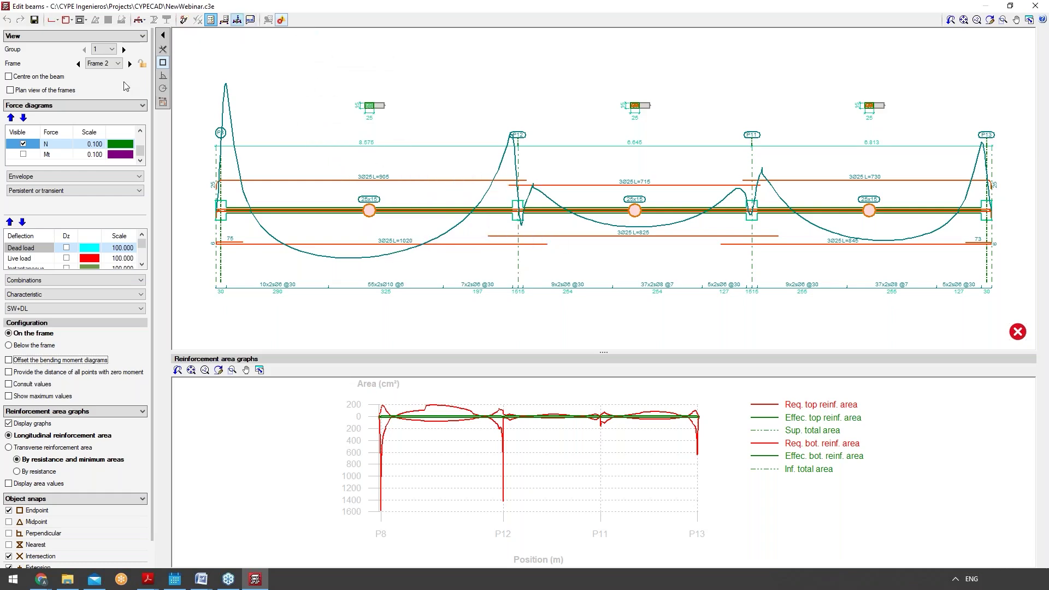
click(140, 21)
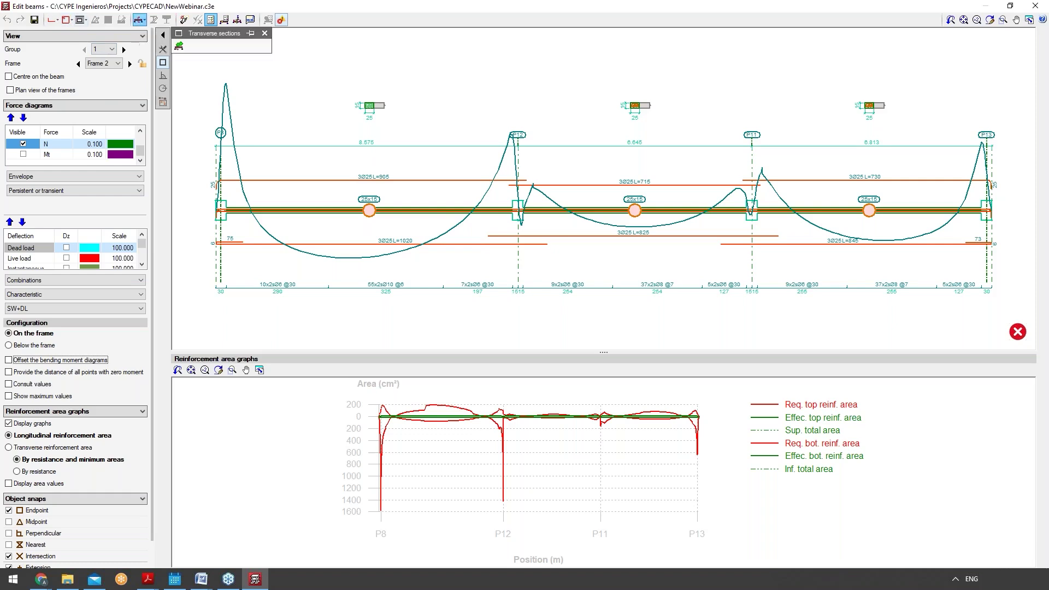
click(145, 20)
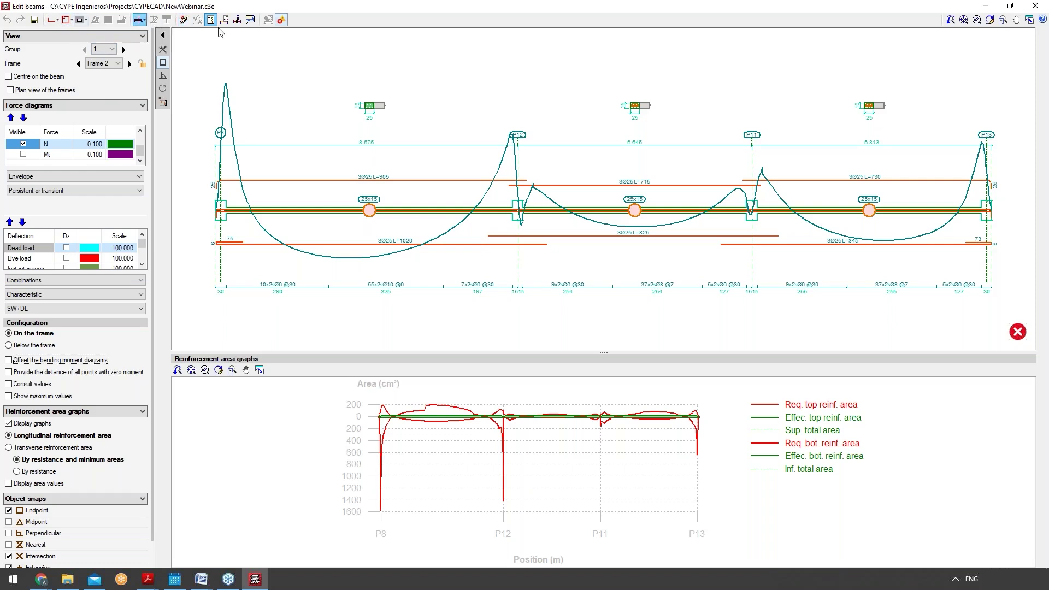
Read the analysis error report of the NewWebinar job and close it.
click(183, 21)
click(477, 313)
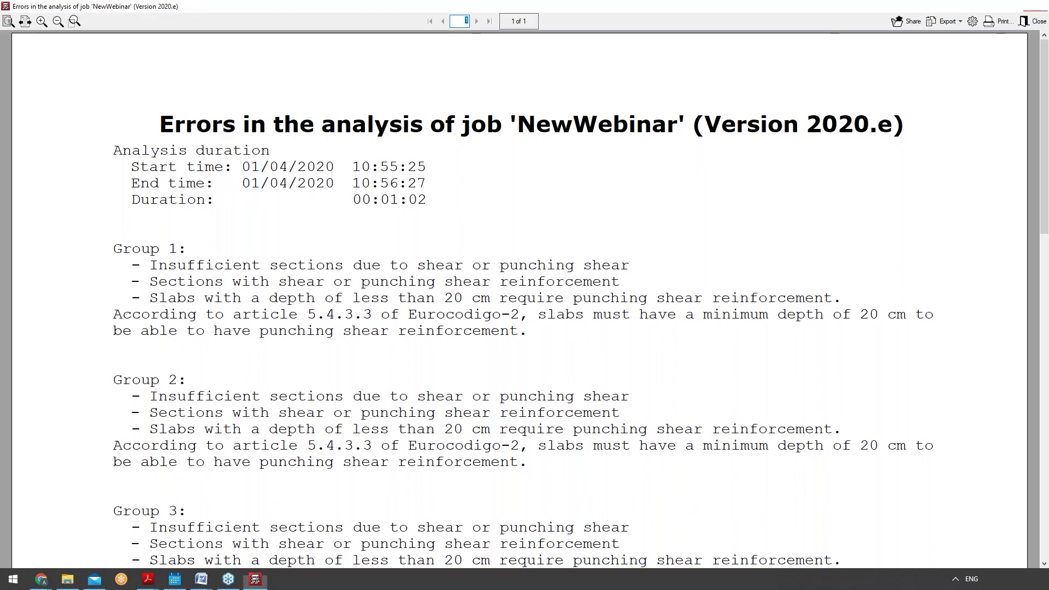
key(Escape)
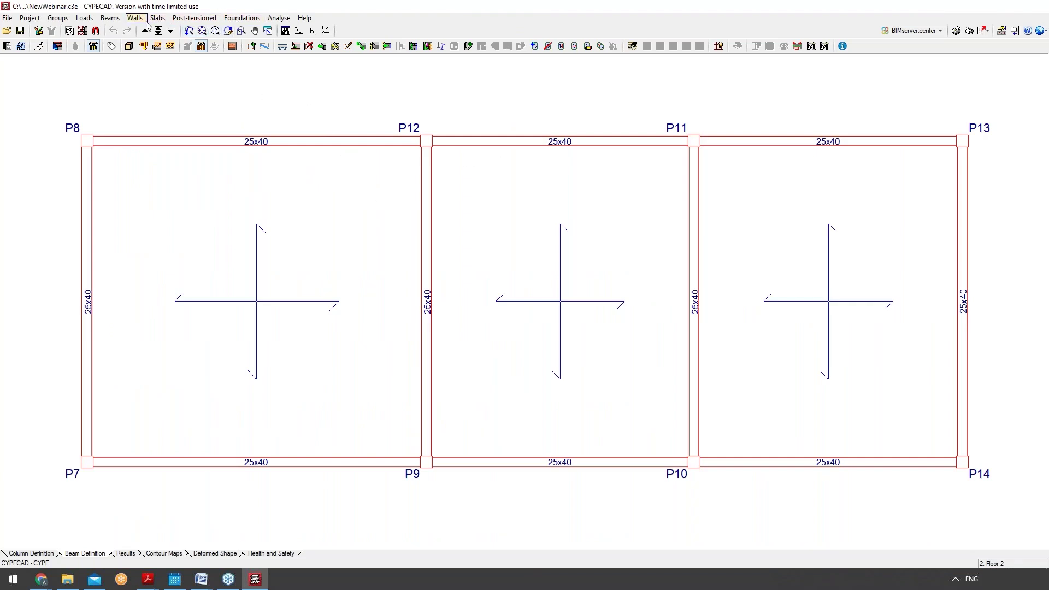
Display the Floor 2 reinforcement results and open column P8 in the column editor.
click(127, 553)
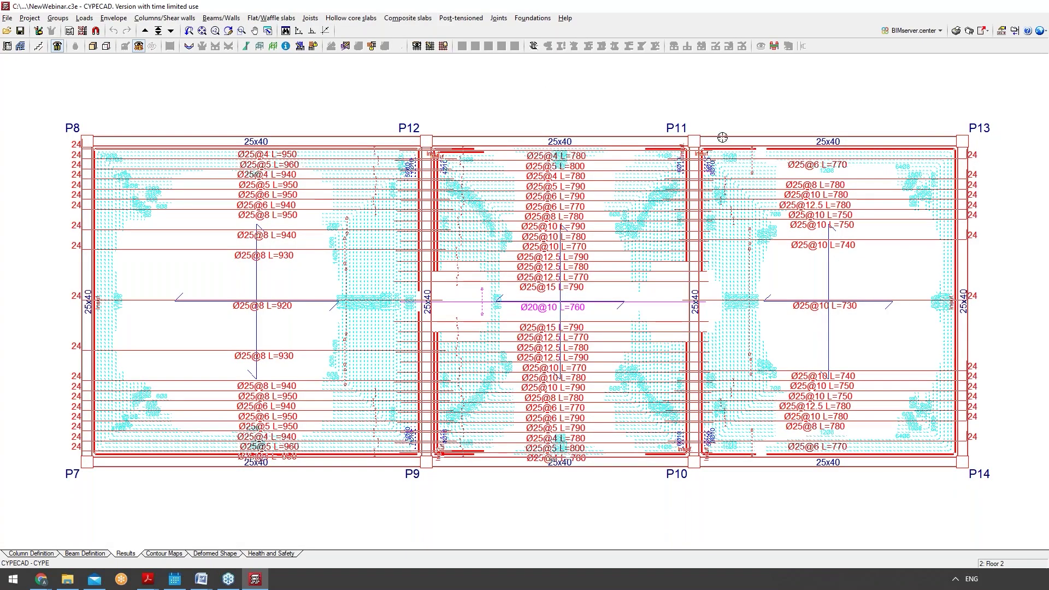
click(164, 18)
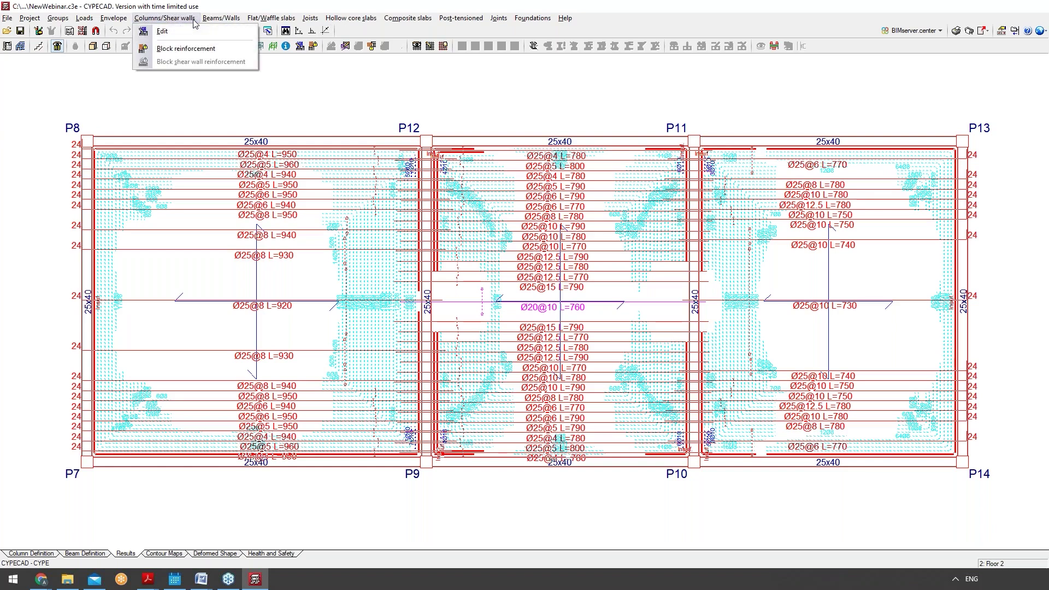
click(177, 29)
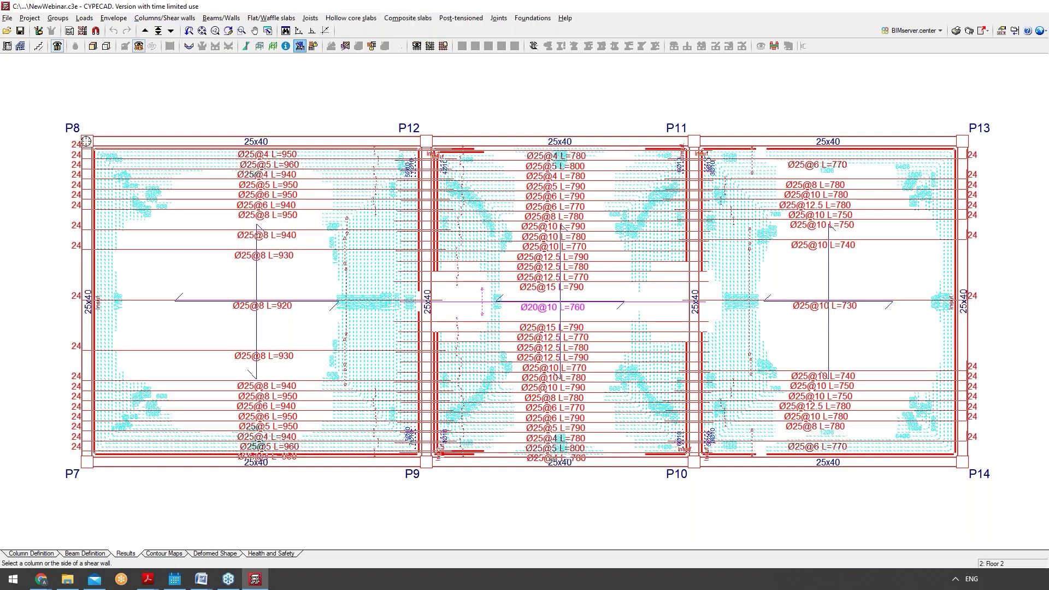
click(86, 141)
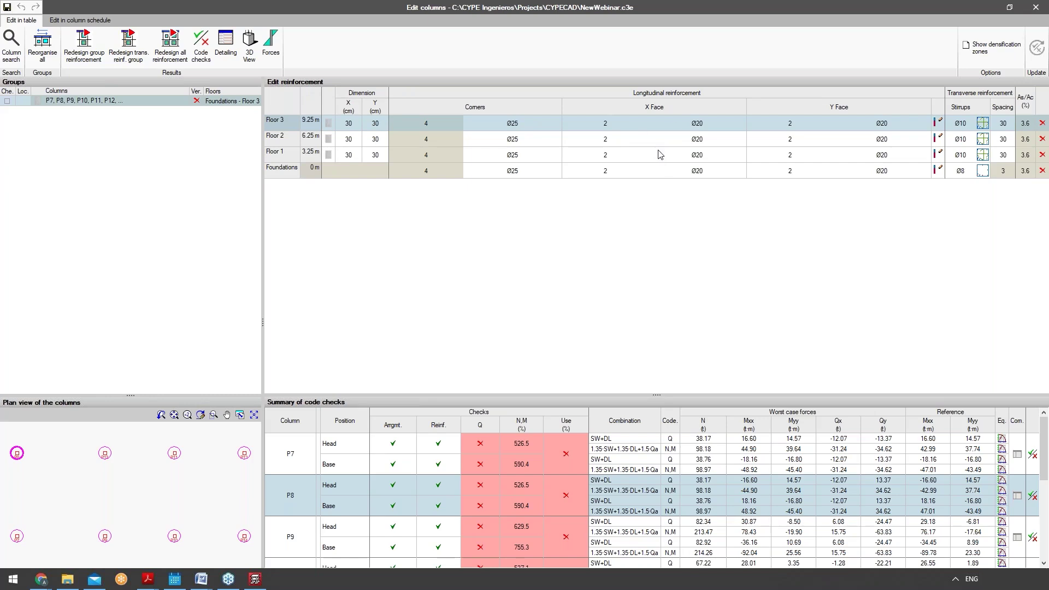
Examine the X-face bar diameter options for Floor 3 and compare the column checks of Floor 3 and Floor 2.
click(685, 126)
click(710, 128)
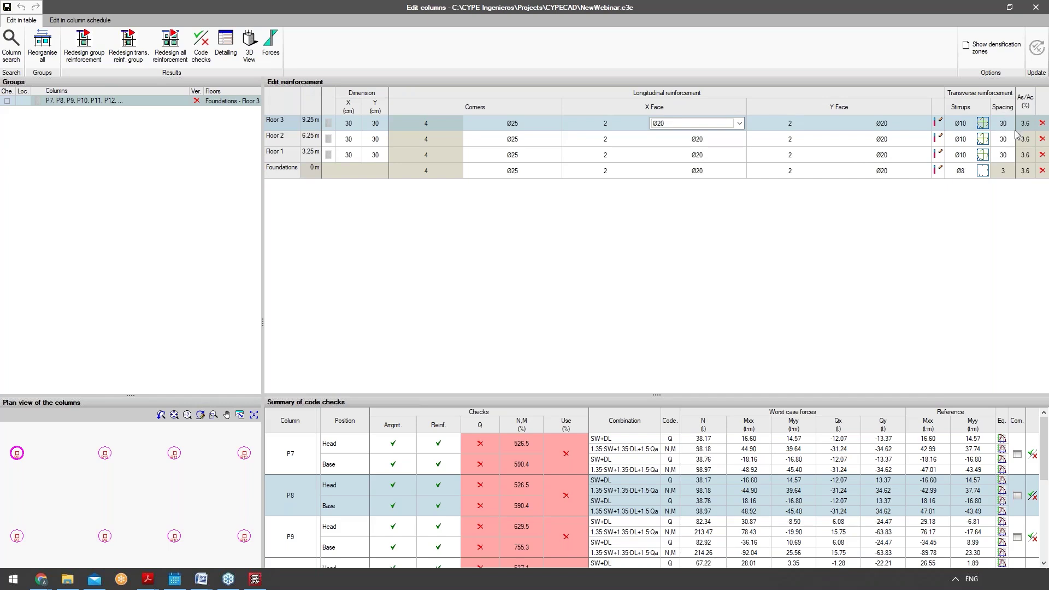
click(1042, 125)
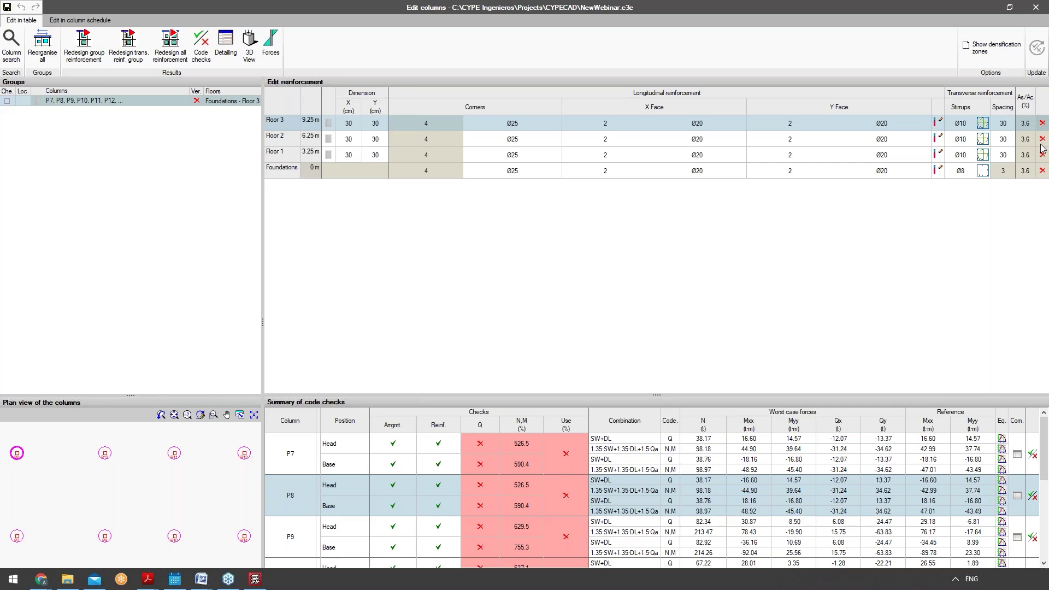
click(1034, 139)
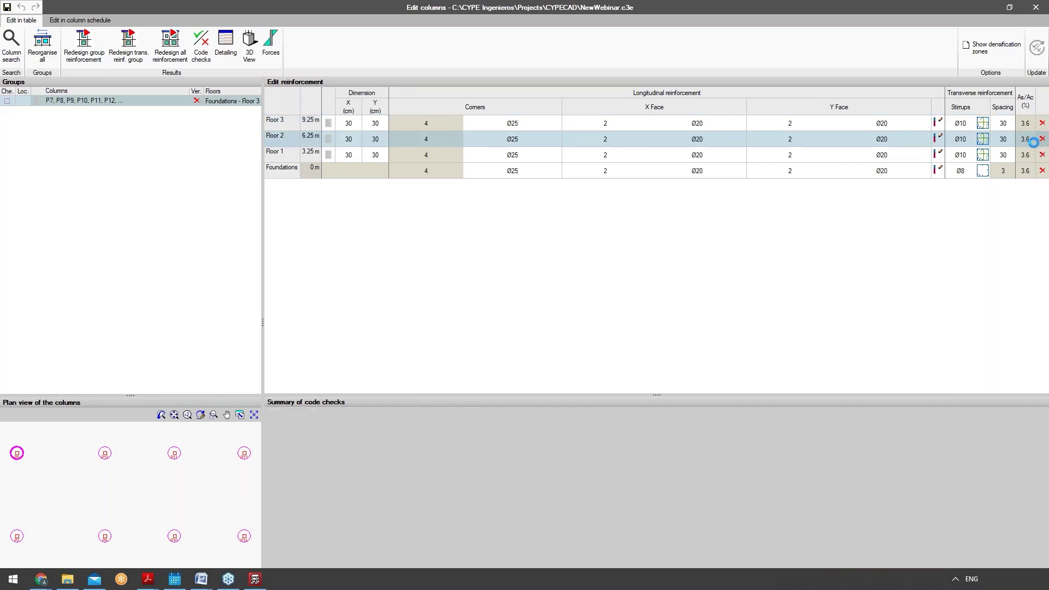
click(288, 124)
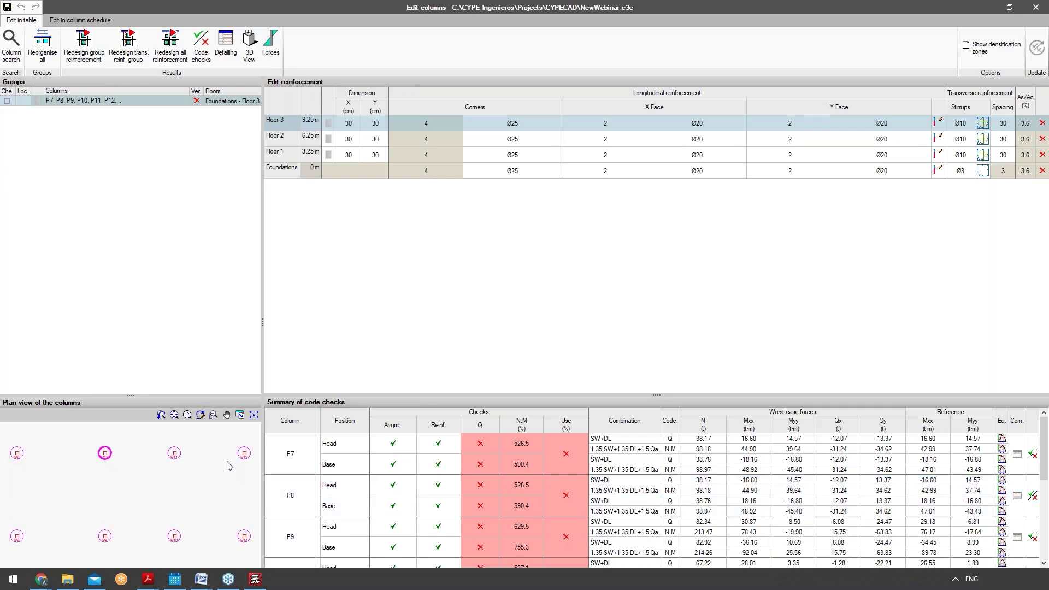
Review the summary of code checks on Floor 3 and open the equilibrium diagram for the P7 head under SW+DL.
scroll(486, 446, down, 1)
scroll(486, 448, up, 1)
mouse_move(576, 442)
click(1001, 439)
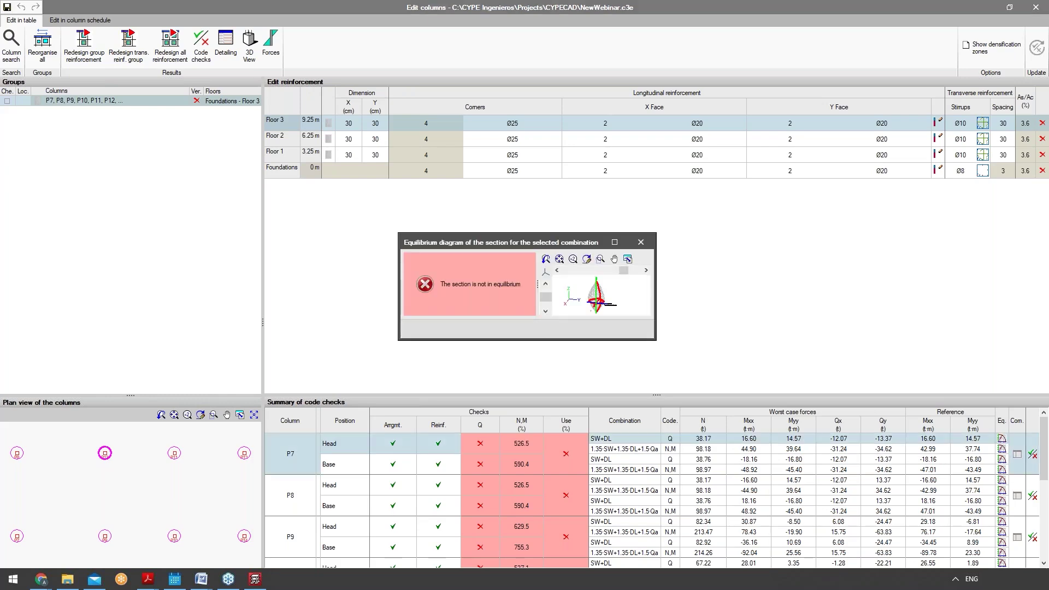
Enlarge the equilibrium diagram of the section for the selected combination, examine it and close it.
double_click(572, 244)
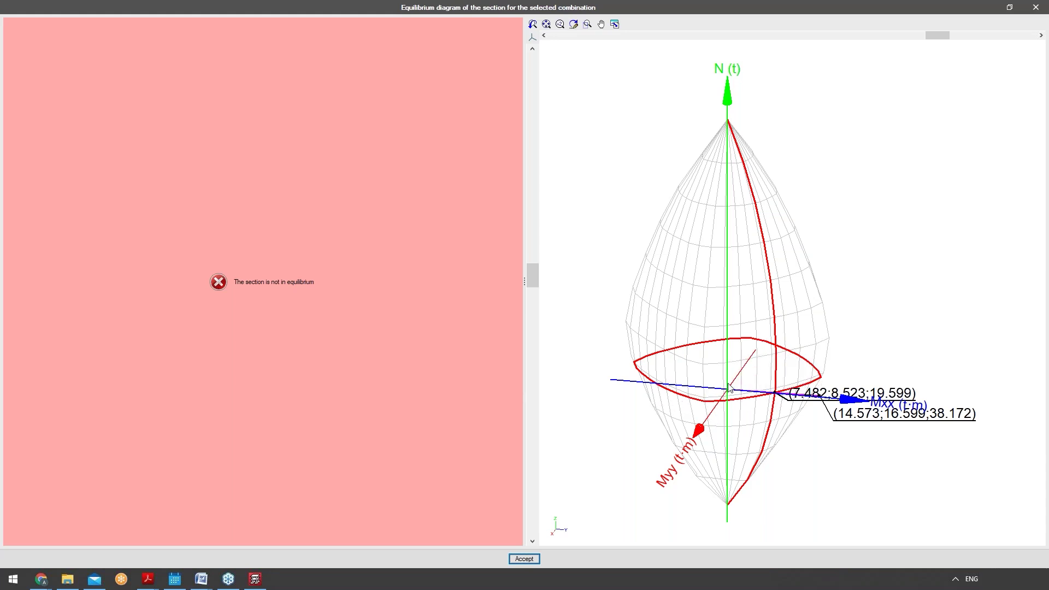
click(524, 559)
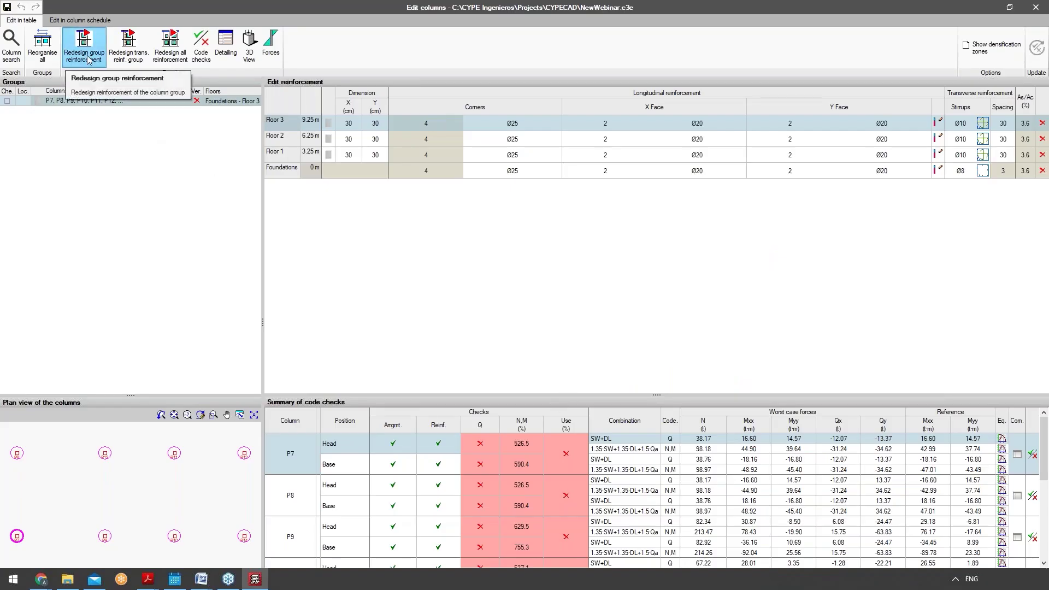
Open the code checks of column P7 in an enlarged window and show only the failed checks.
click(202, 53)
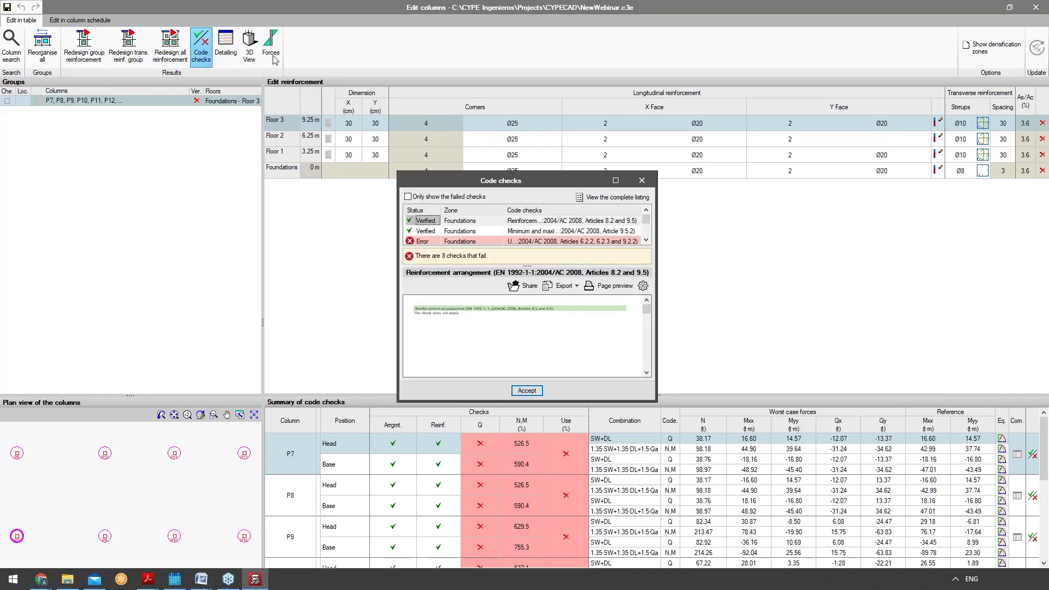
double_click(468, 178)
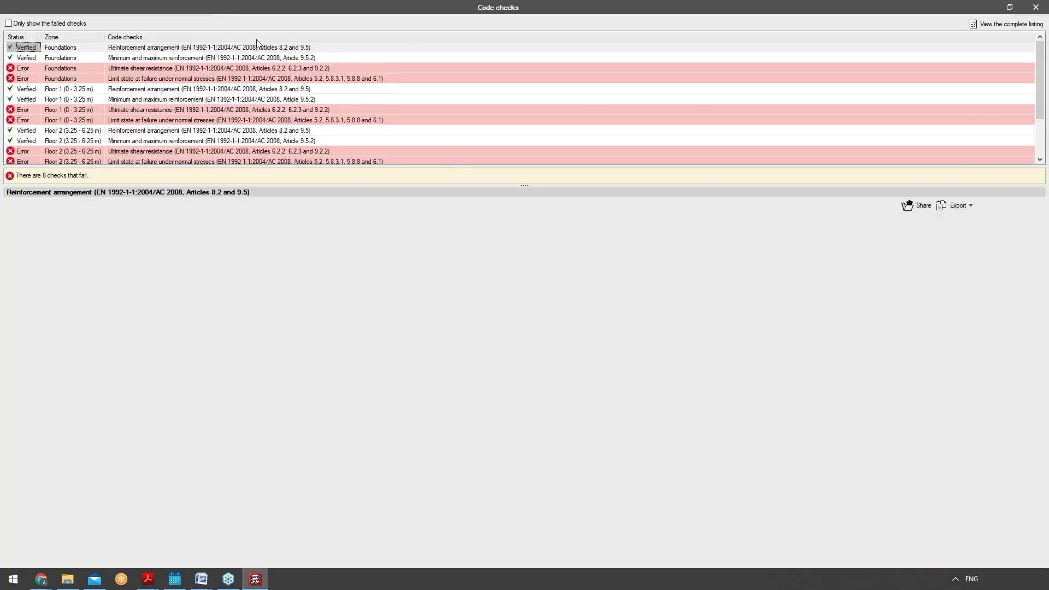
click(8, 24)
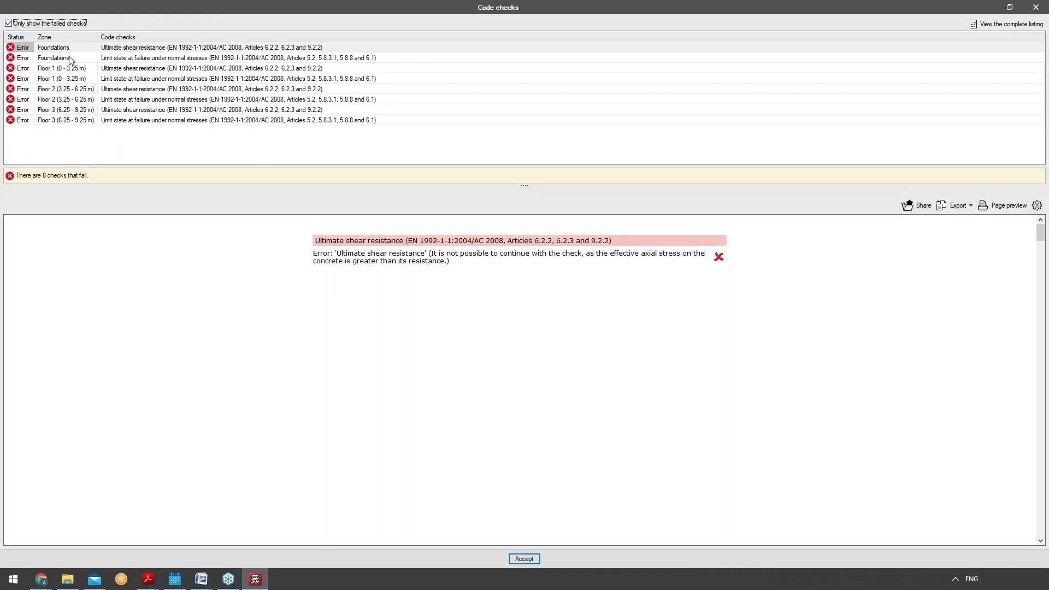
Review the failed limit state checks under normal stresses for Foundations and for Floor 1 (0 - 3.25 m).
click(70, 59)
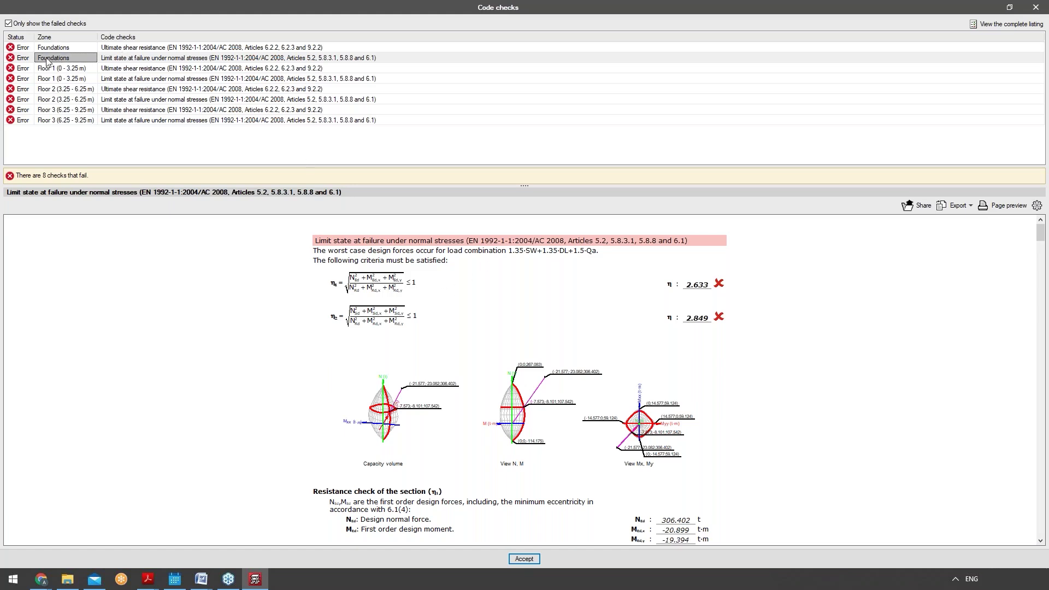
click(65, 88)
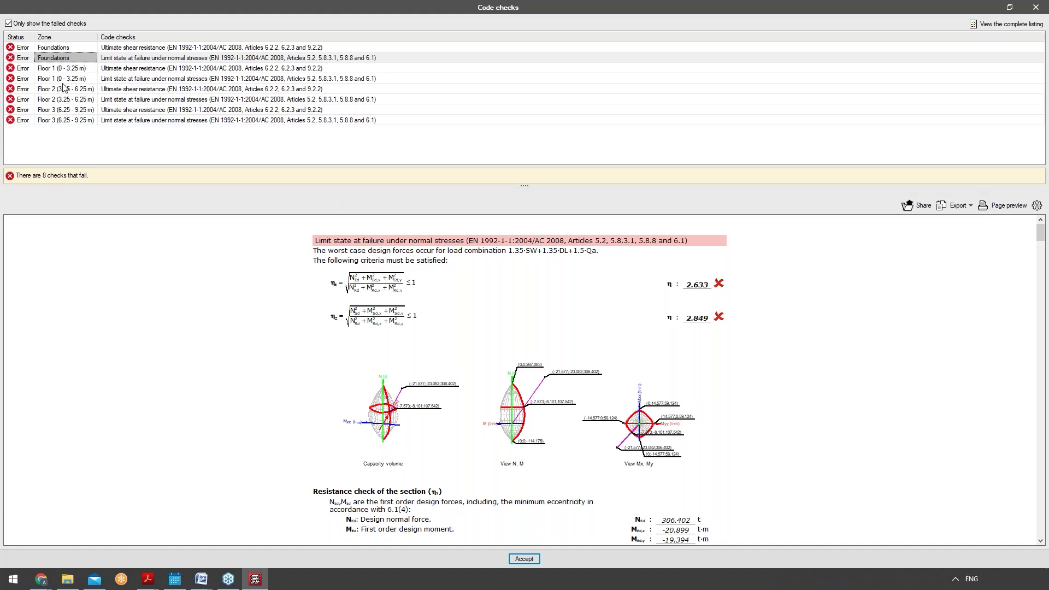
click(64, 80)
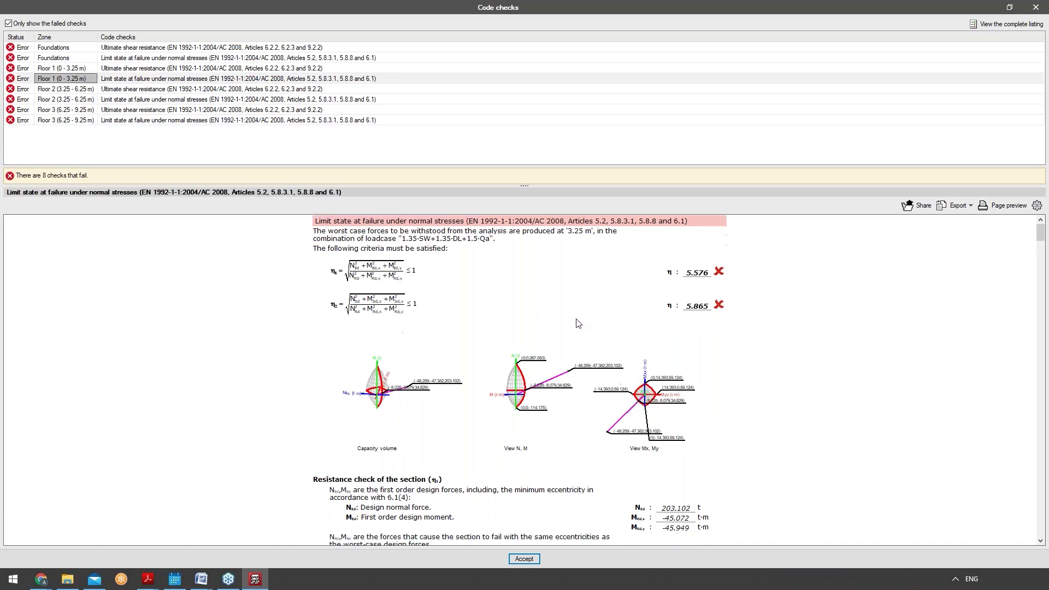
scroll(578, 323, down, 2)
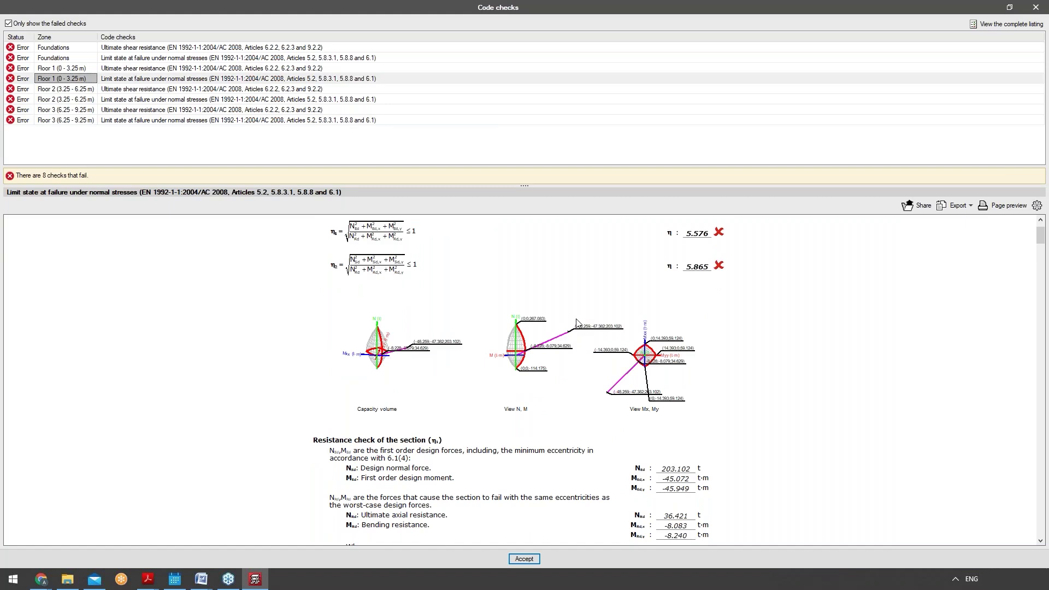
scroll(580, 350, down, 4)
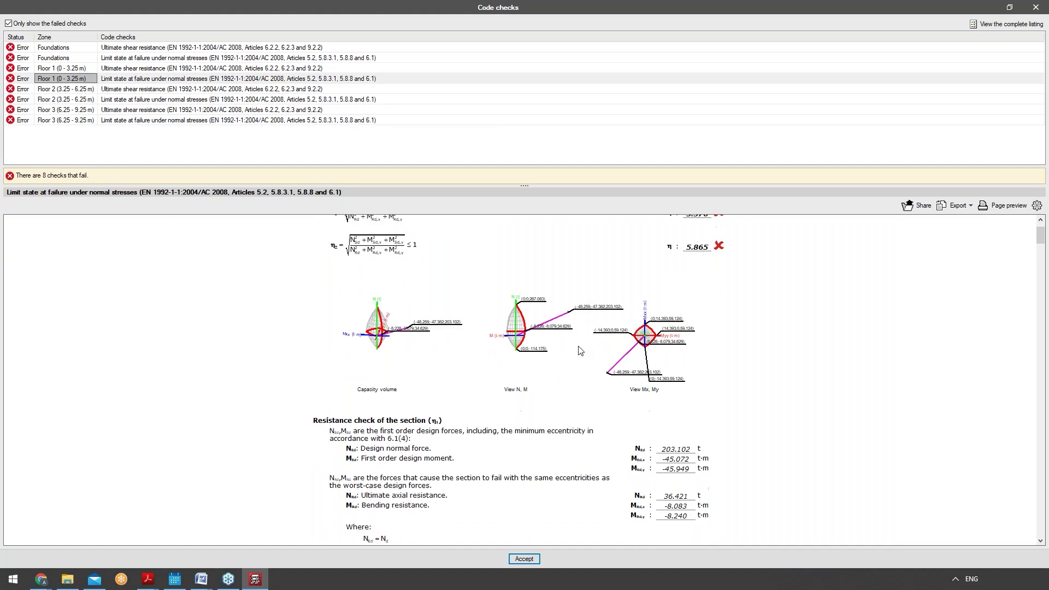
scroll(580, 351, down, 8)
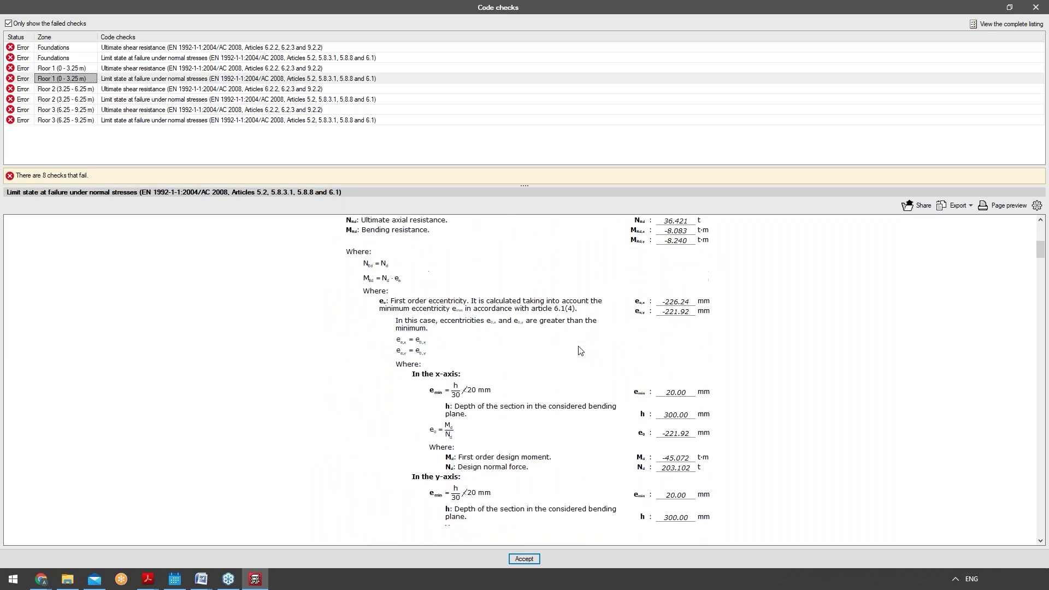
scroll(588, 345, up, 9)
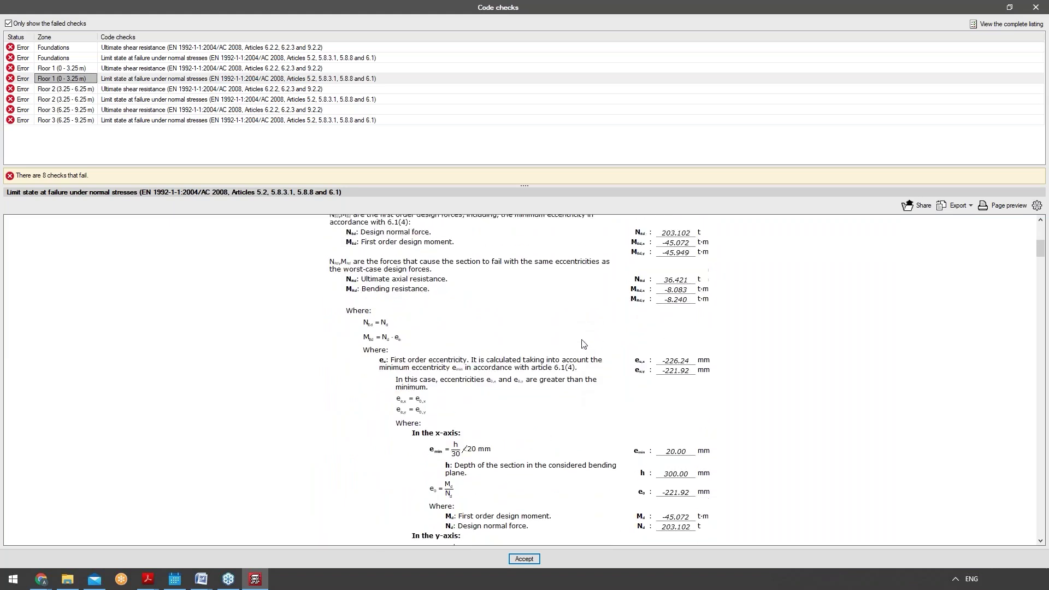
View the complete listing of the column P7 checks as whole pages and read pages 4 and 5.
click(995, 24)
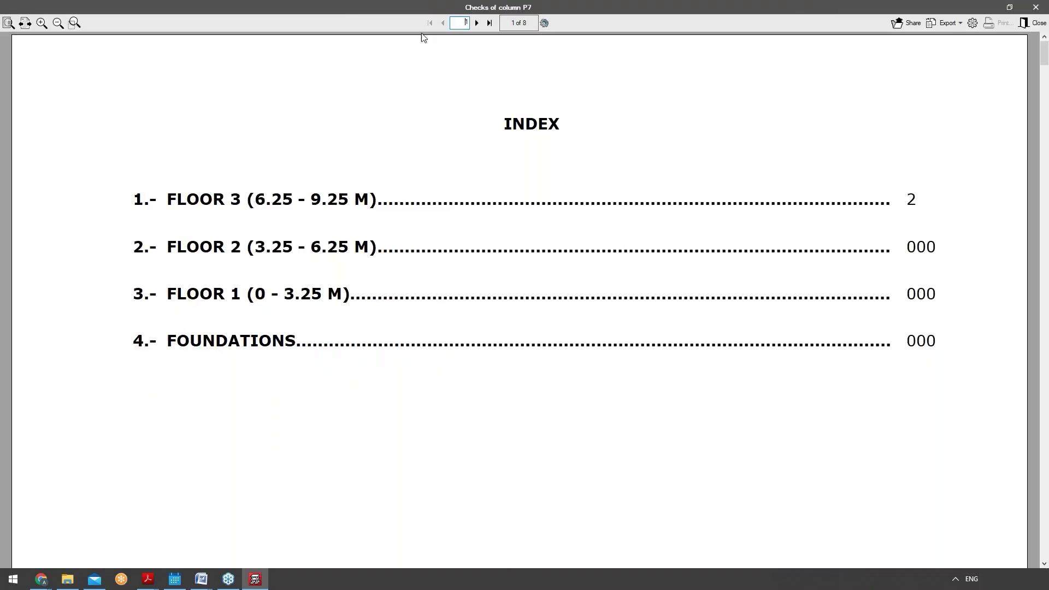
click(44, 24)
click(9, 23)
click(476, 23)
click(476, 22)
click(476, 23)
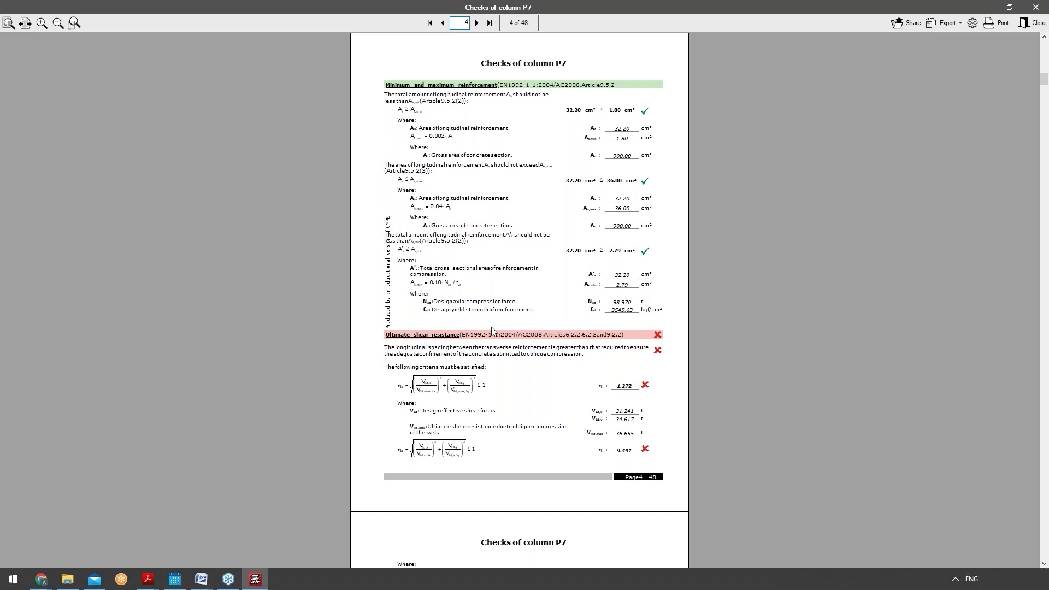
scroll(524, 315, down, 2)
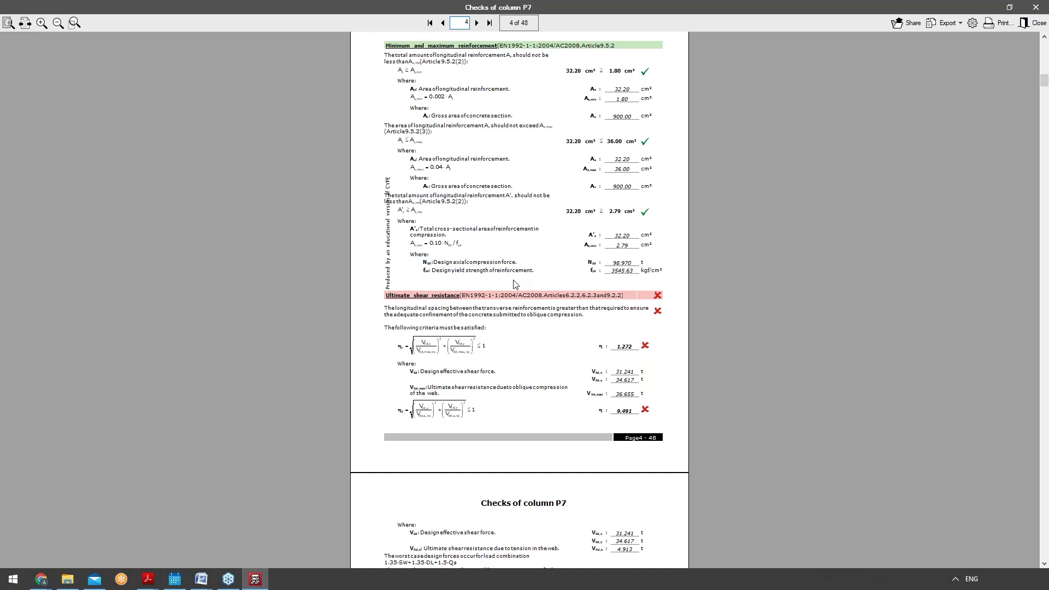
scroll(514, 284, down, 8)
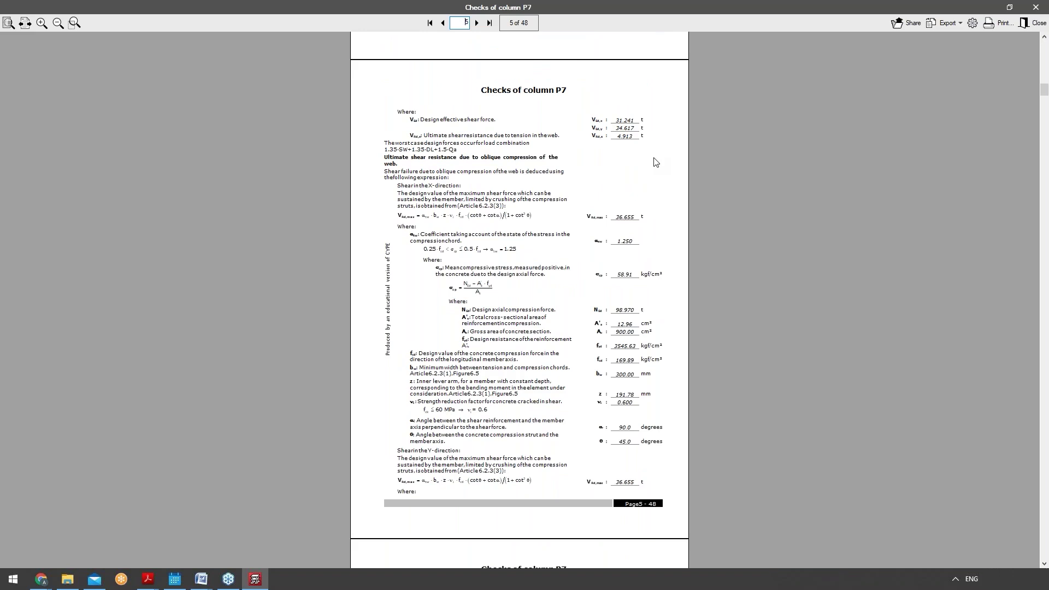
Open the Share form for the listing, cancel publishing, and close the listing and the code checks.
click(909, 24)
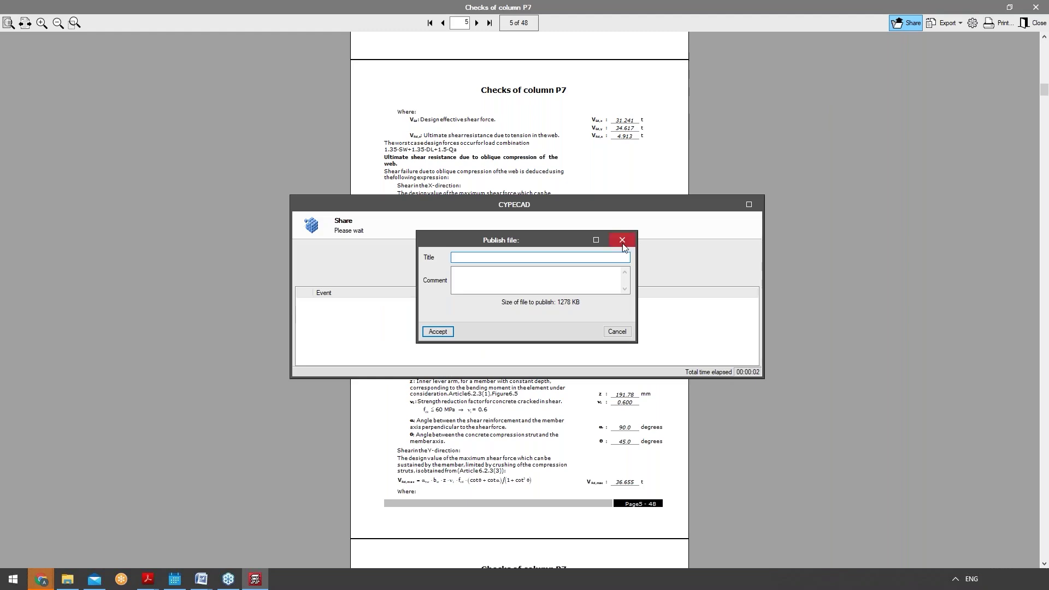
click(622, 240)
click(1030, 14)
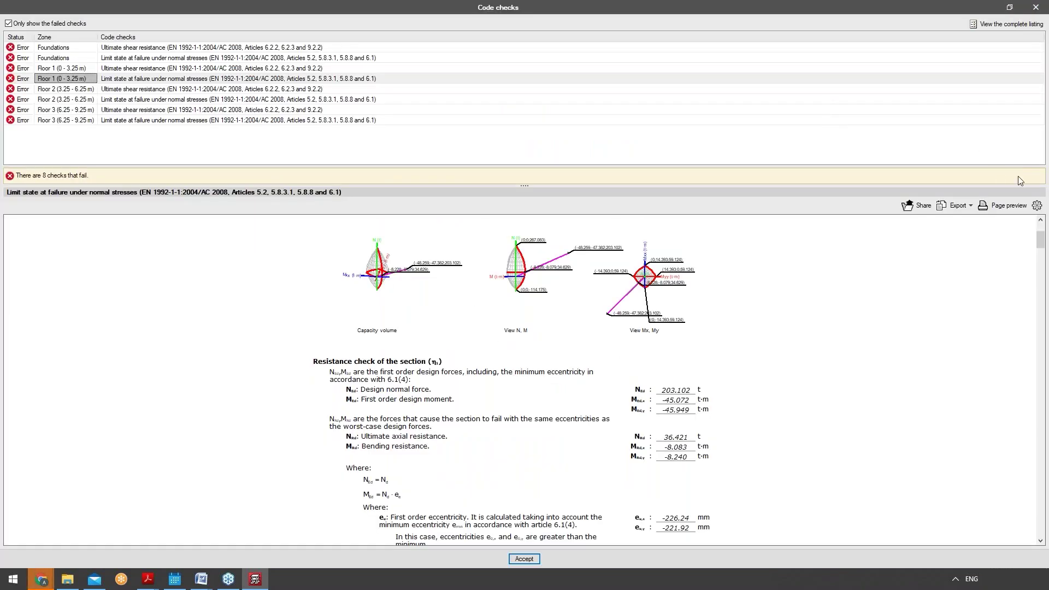
click(1035, 7)
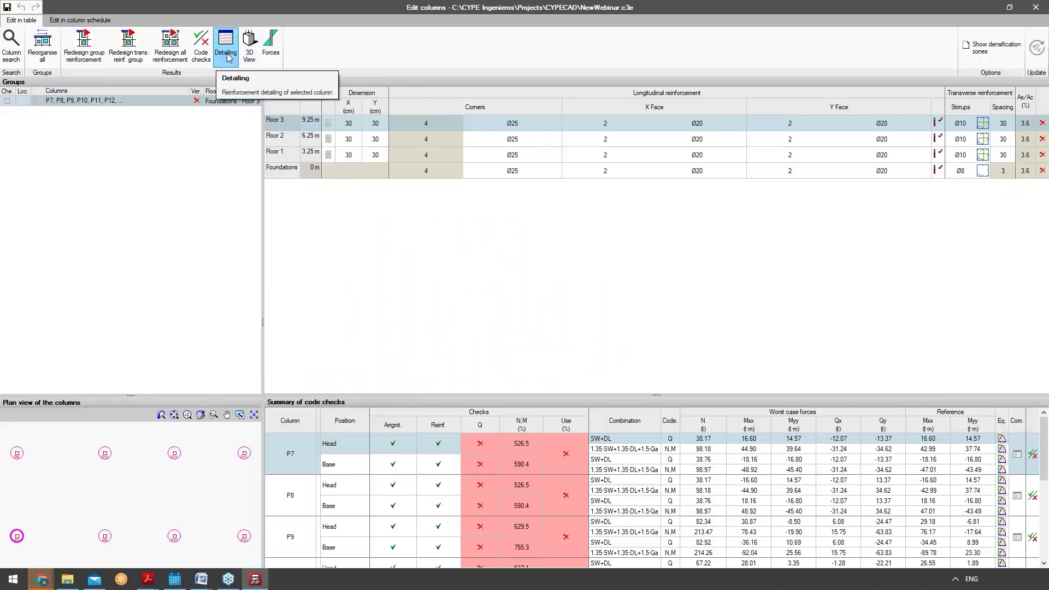
Open the reinforcement detailing of column P7 enlarged, examine its bars, sections and bar schedule, and close it.
click(229, 55)
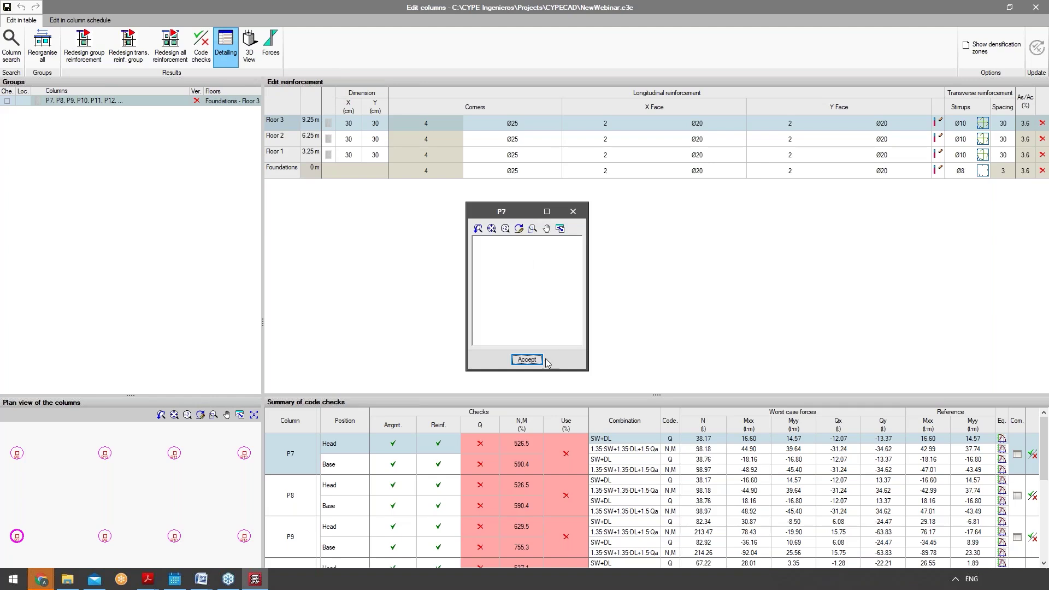
drag(517, 213, 490, 196)
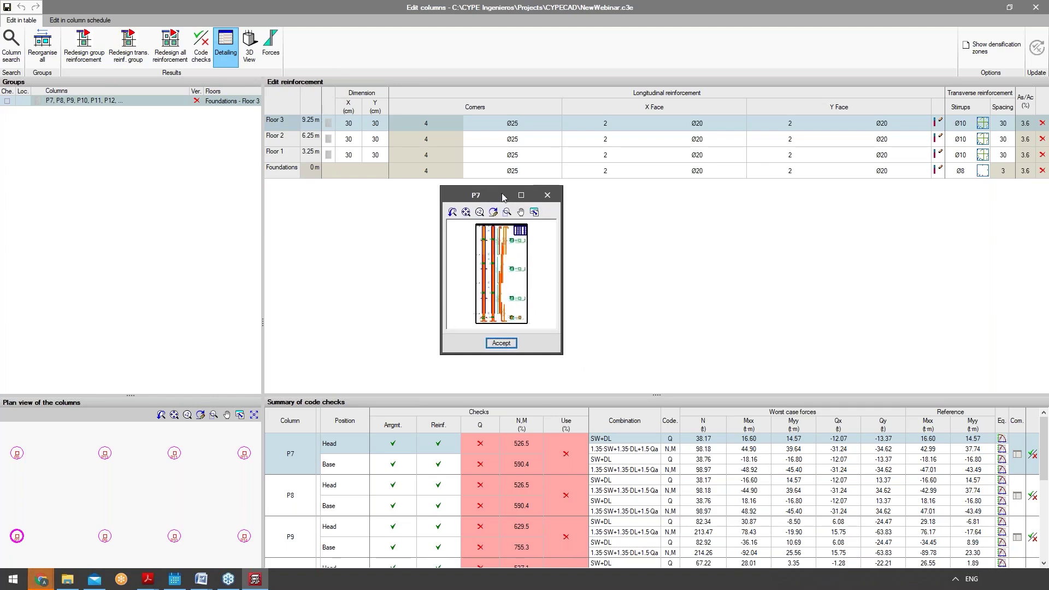
click(520, 195)
scroll(474, 111, up, 5)
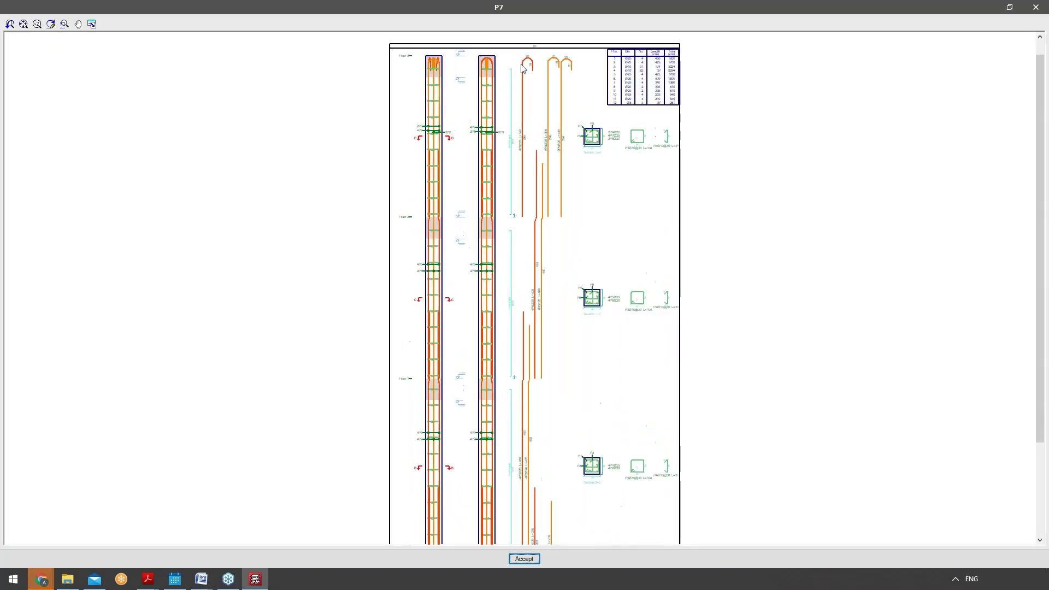
scroll(525, 69, up, 1)
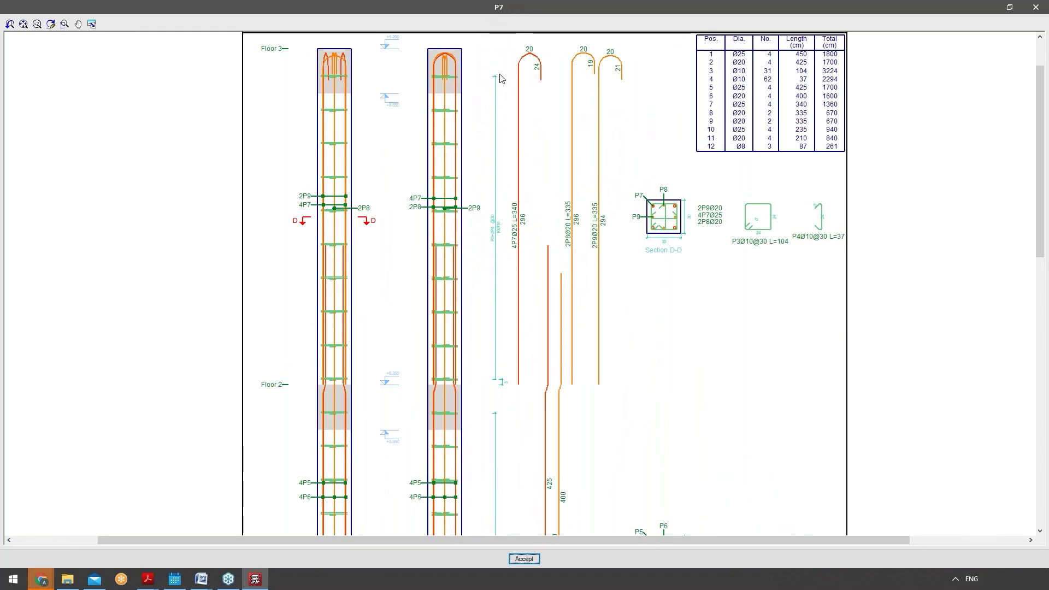
scroll(482, 164, down, 1)
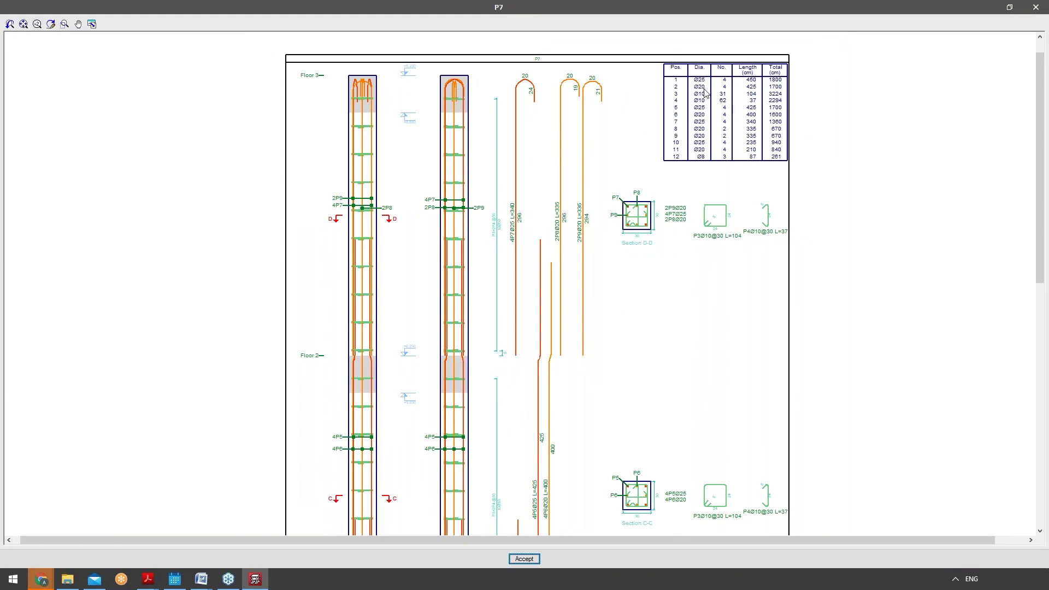
scroll(698, 295, down, 2)
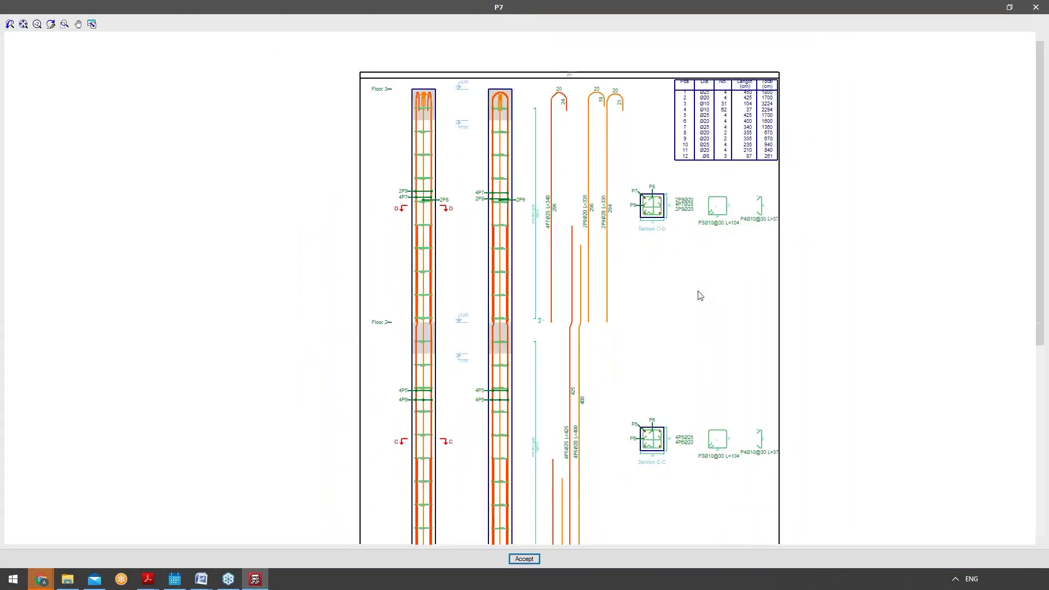
scroll(655, 274, down, 3)
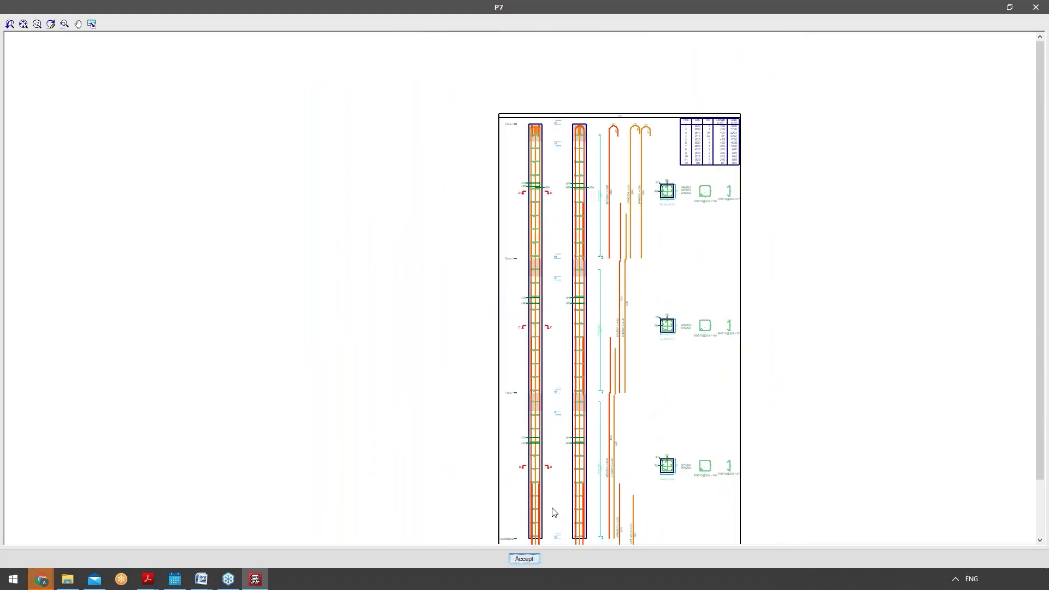
click(523, 558)
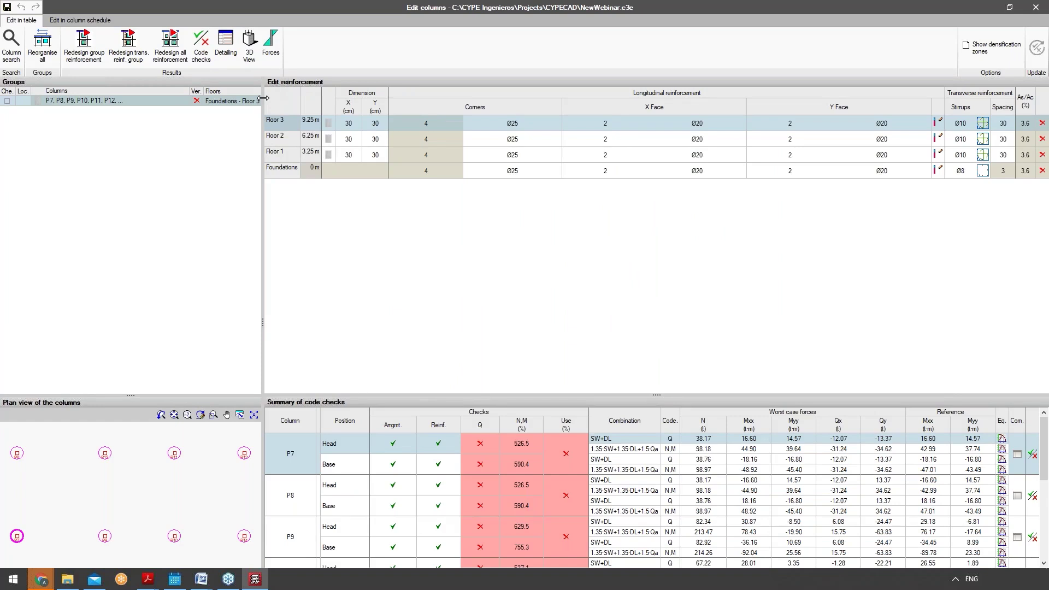
Inspect the reinforcement of column P7 in the 3D view from behind and at its base, and close the view.
click(249, 45)
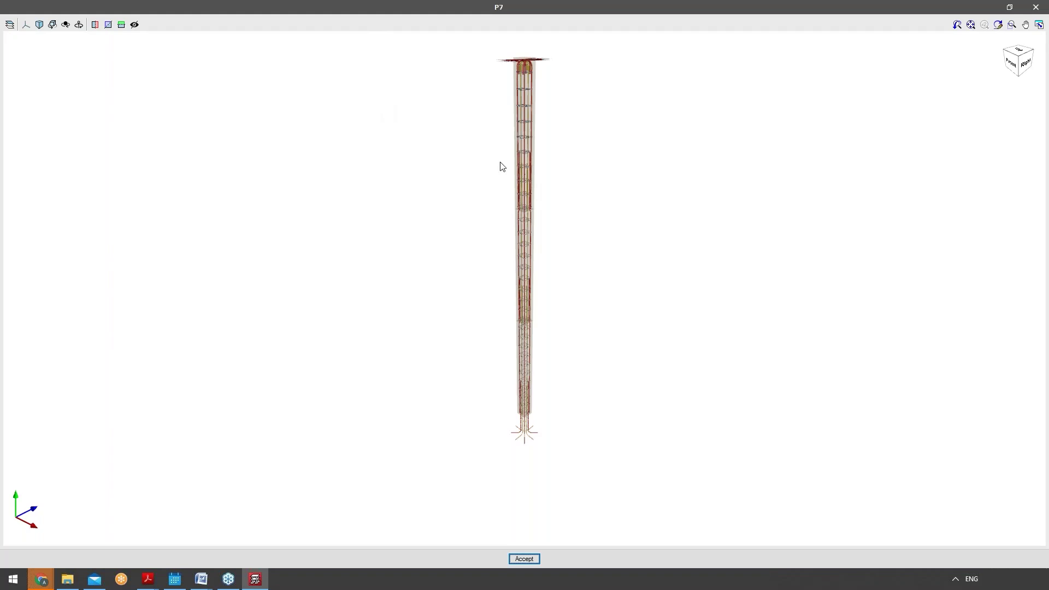
drag(499, 163, 747, 185)
scroll(545, 181, up, 5)
mouse_move(645, 211)
mouse_down()
mouse_move(732, 133)
mouse_move(627, 241)
mouse_move(625, 204)
mouse_move(541, 424)
mouse_move(485, 433)
mouse_move(409, 486)
mouse_move(513, 505)
mouse_move(562, 424)
mouse_move(896, 370)
mouse_move(725, 434)
mouse_up()
scroll(529, 515, up, 5)
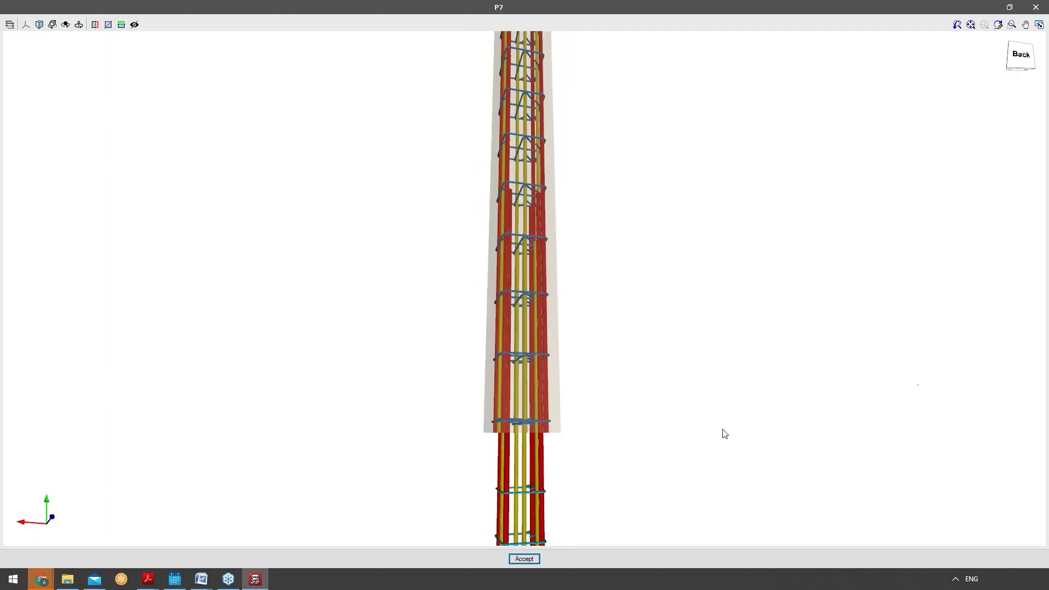
click(524, 559)
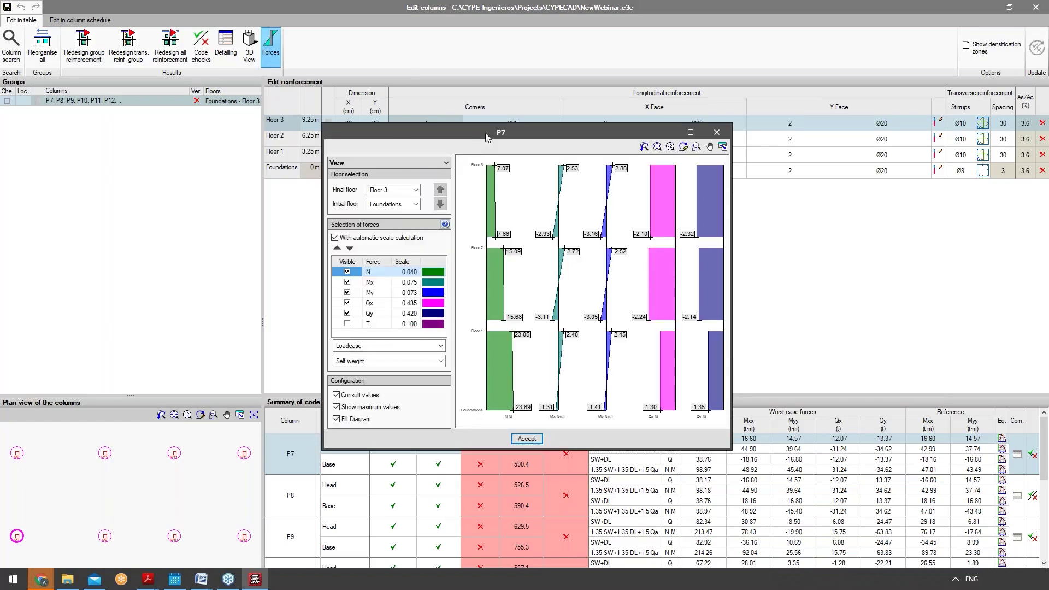
Enlarge the force diagrams of column P7 and display them for the SW+DL combination instead of the self-weight loadcase.
double_click(486, 137)
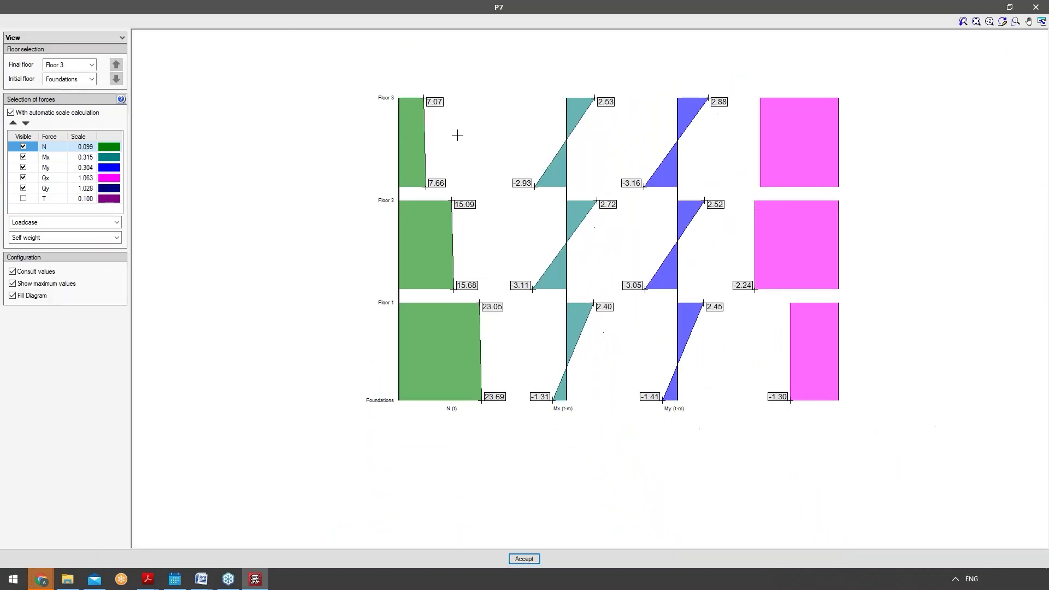
mouse_move(453, 124)
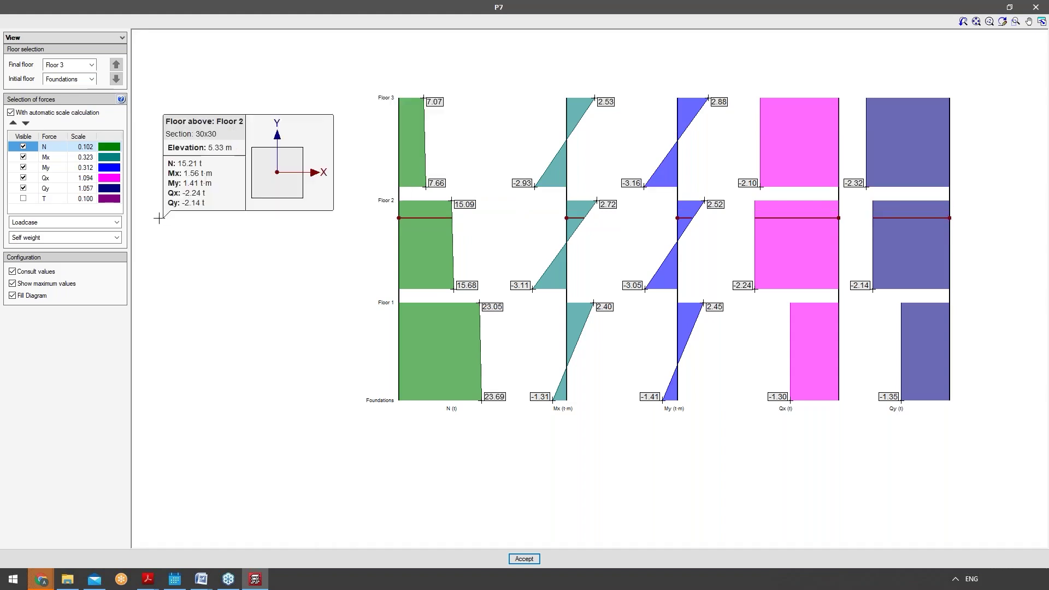
click(108, 225)
click(104, 243)
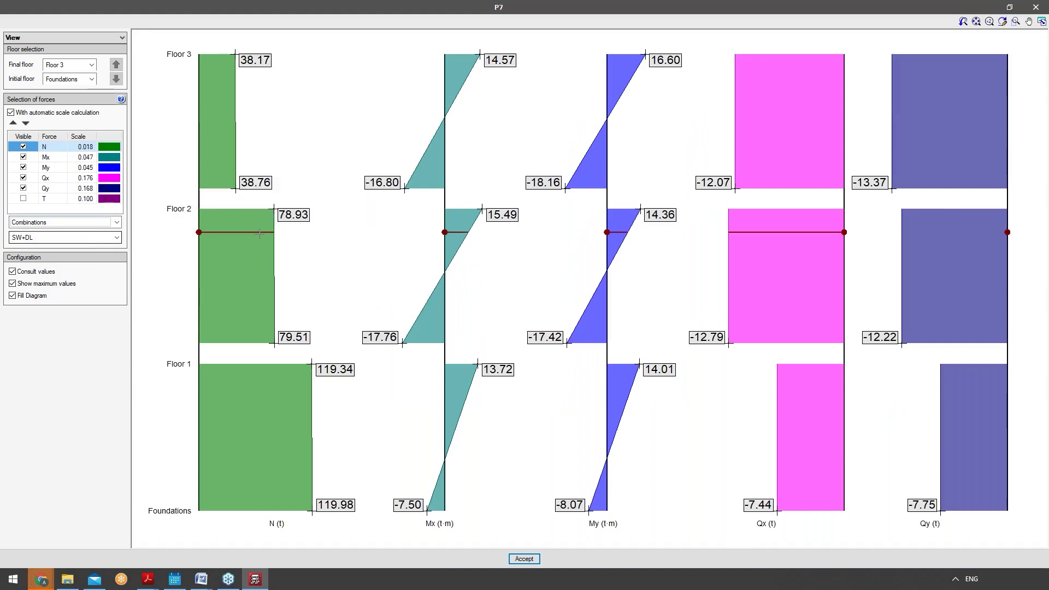
click(116, 239)
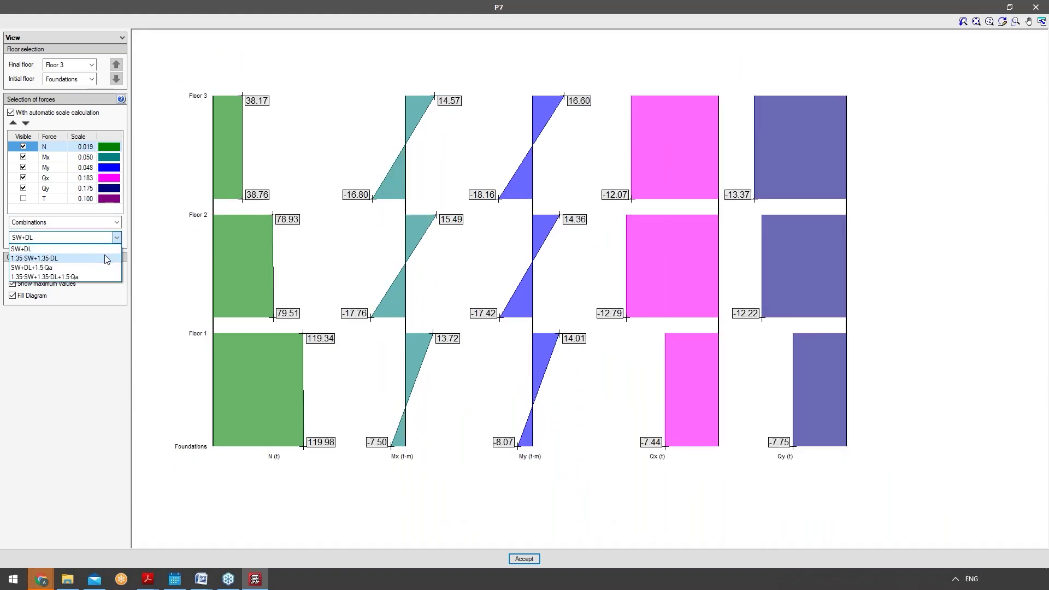
click(110, 249)
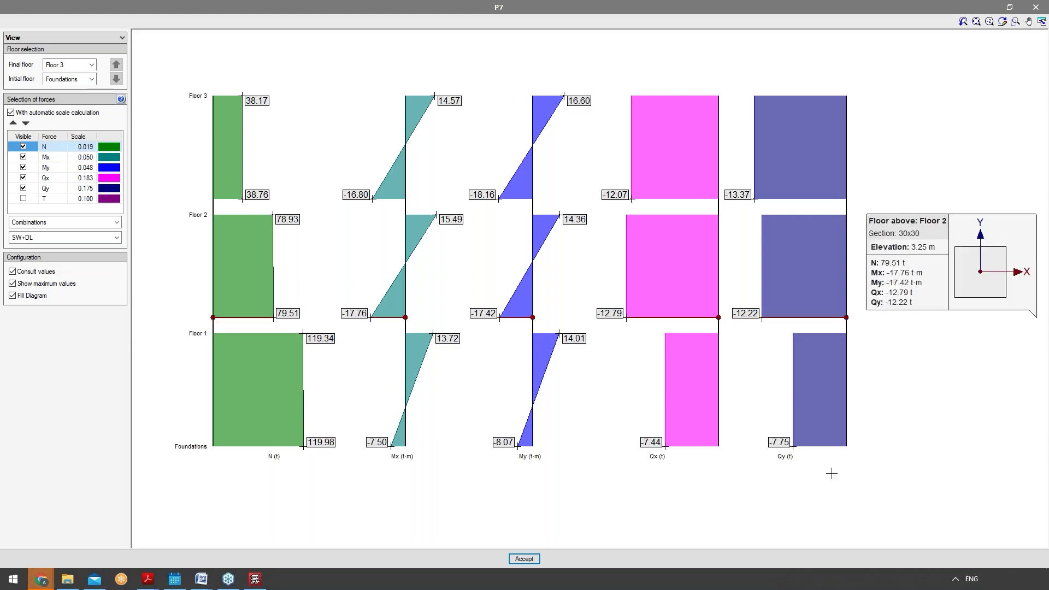
Close the force diagrams of column P7 and enlarge the summary of code checks.
click(524, 558)
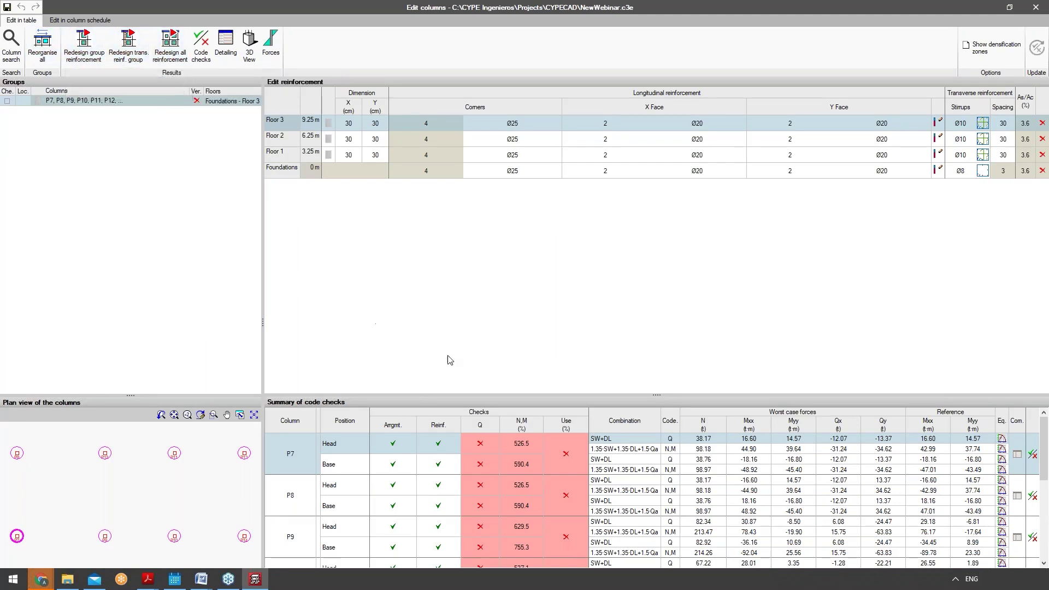
scroll(600, 513, down, 1)
scroll(601, 513, up, 1)
drag(668, 395, 666, 348)
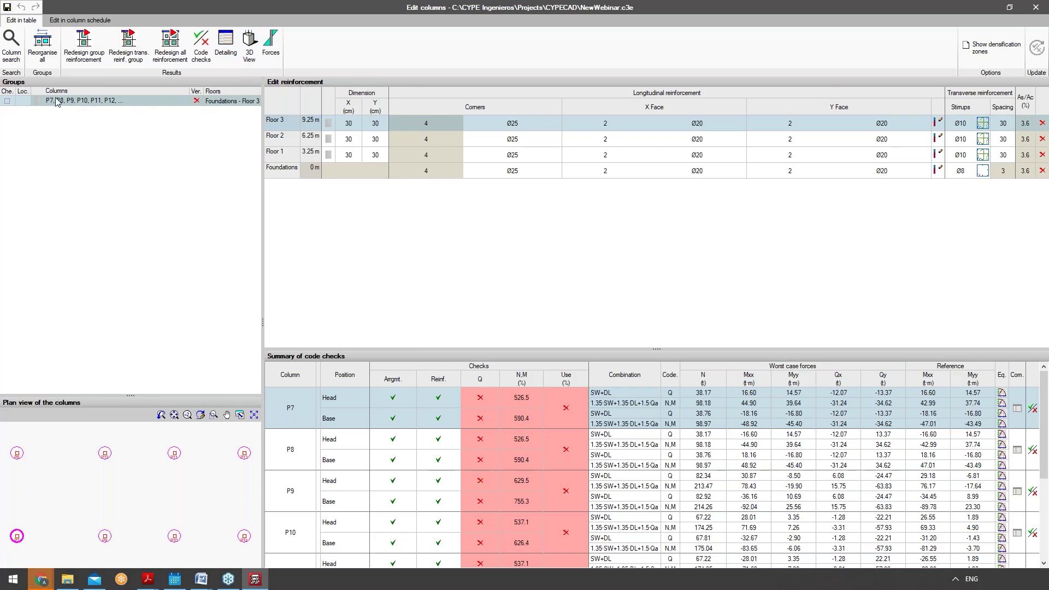
Show the column schedule, inspect the section geometry of the columns on Floor 3, and close it without editing.
click(79, 20)
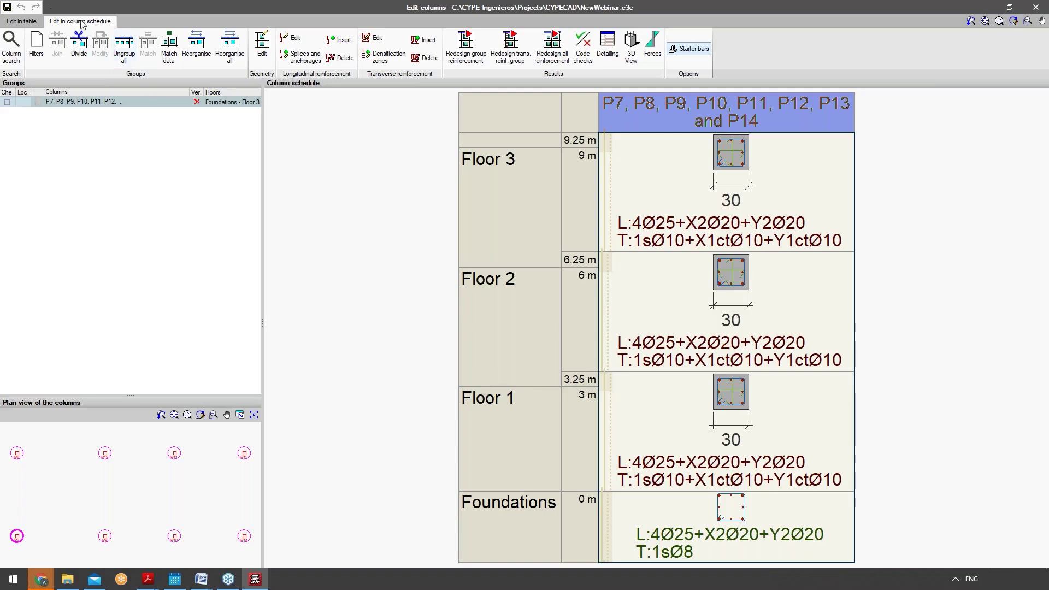
scroll(477, 219, down, 2)
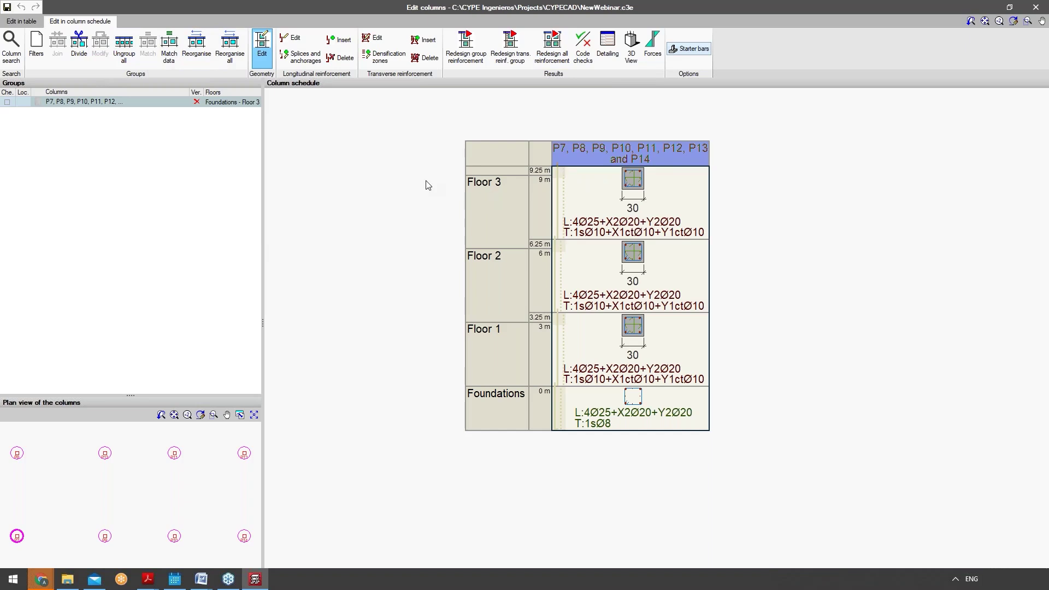
click(614, 205)
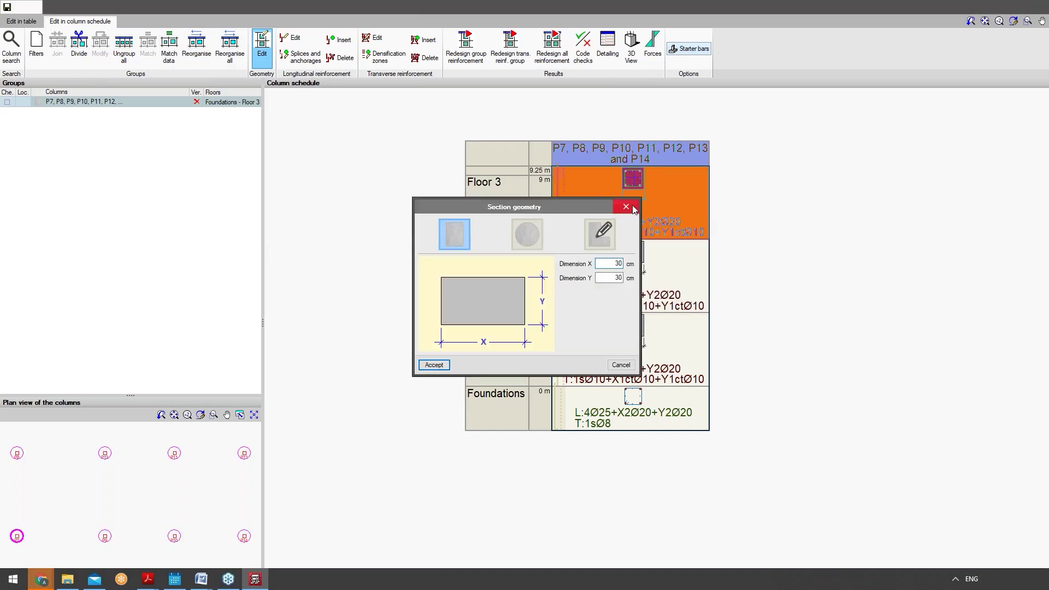
click(626, 207)
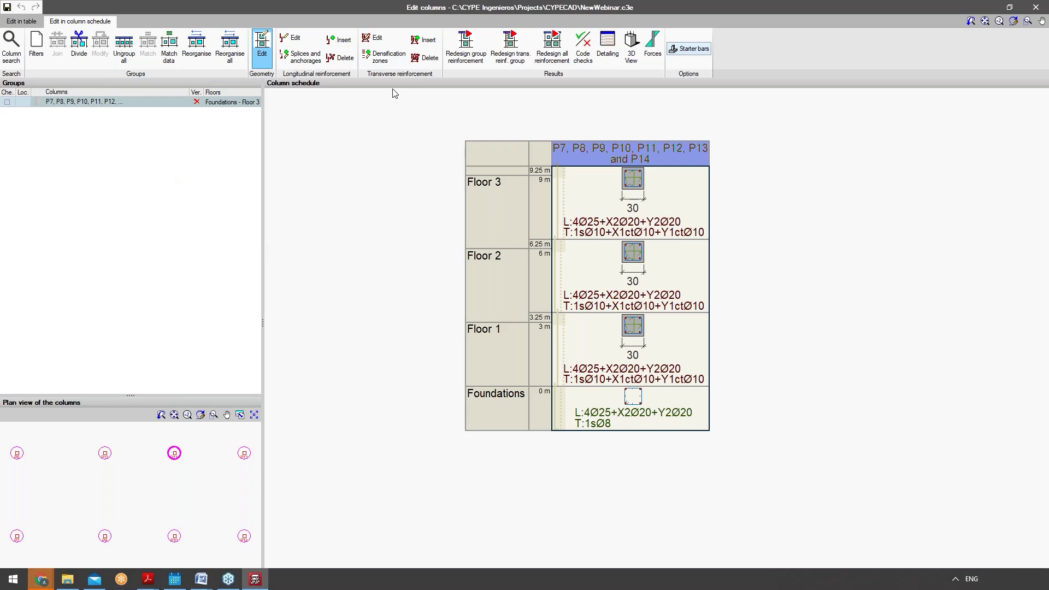
click(301, 40)
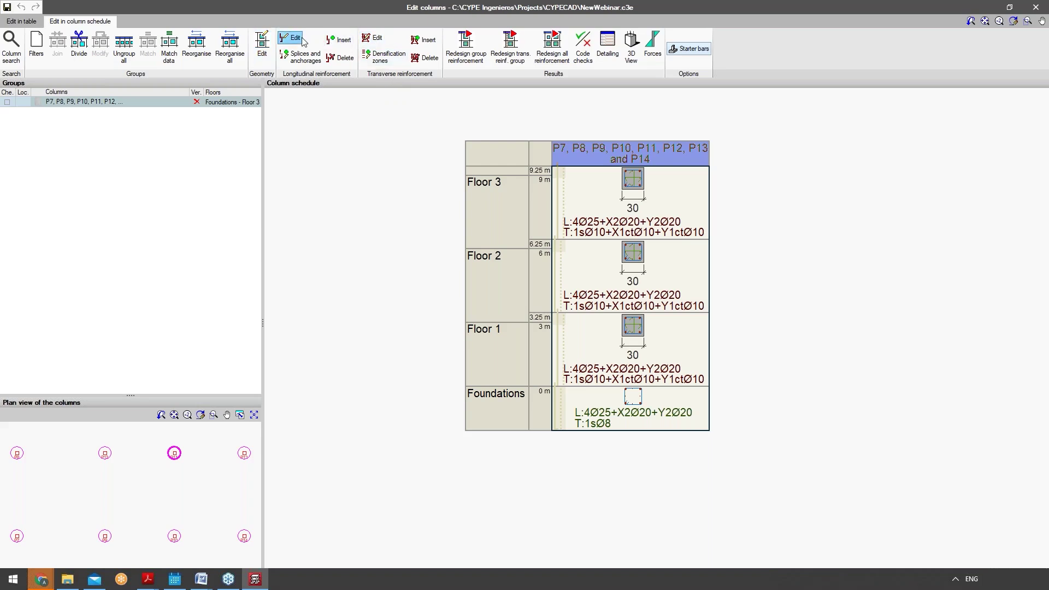
click(315, 64)
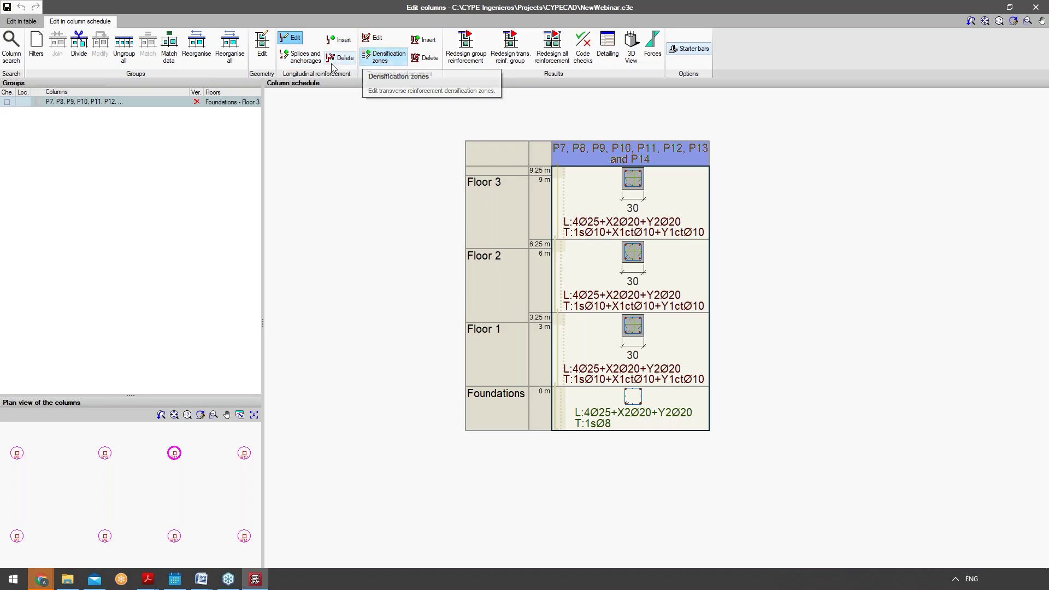
click(295, 37)
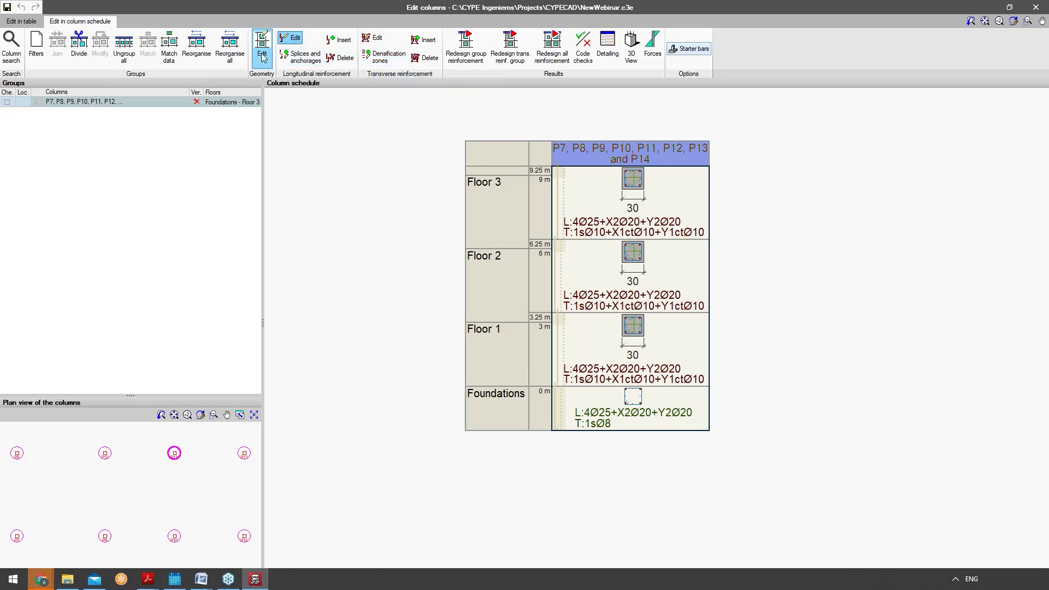
click(169, 50)
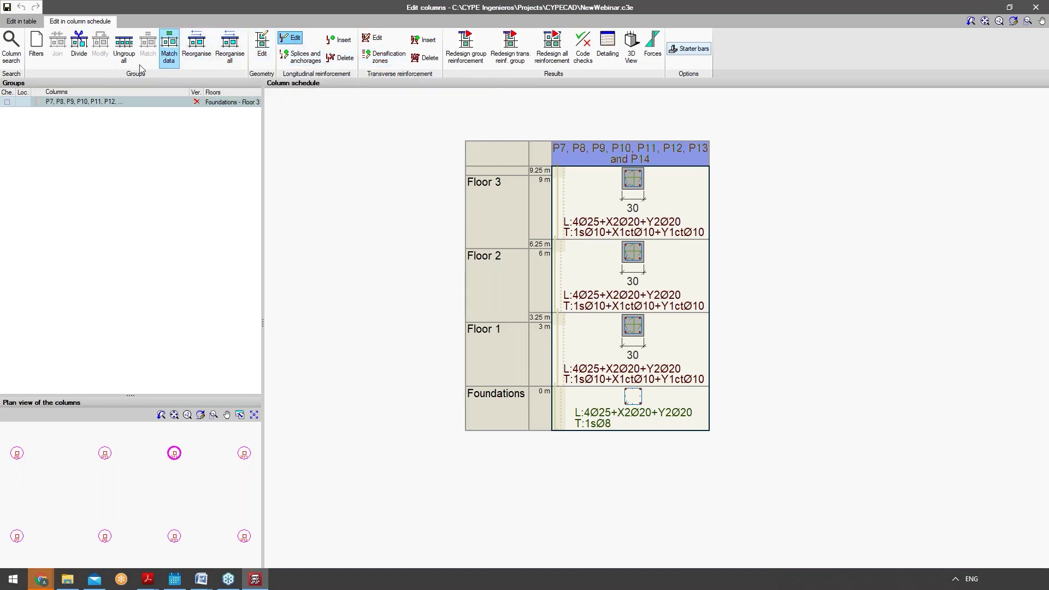
Return to table editing, list column P7's checks for all combinations, examine the interaction diagram for Base SW+DL+1.5·Qa, and close the list.
click(34, 24)
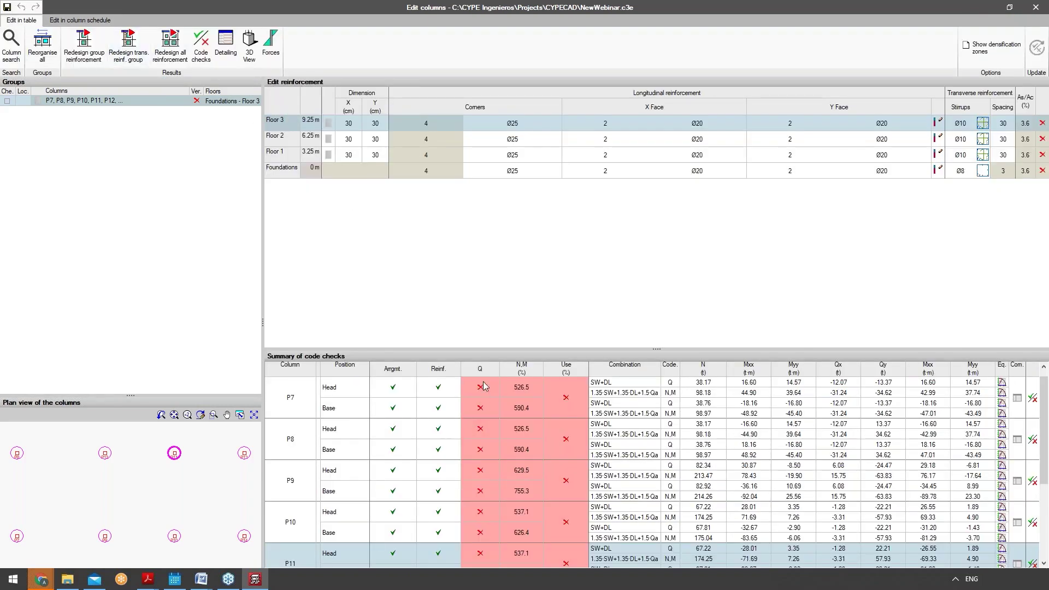
click(488, 386)
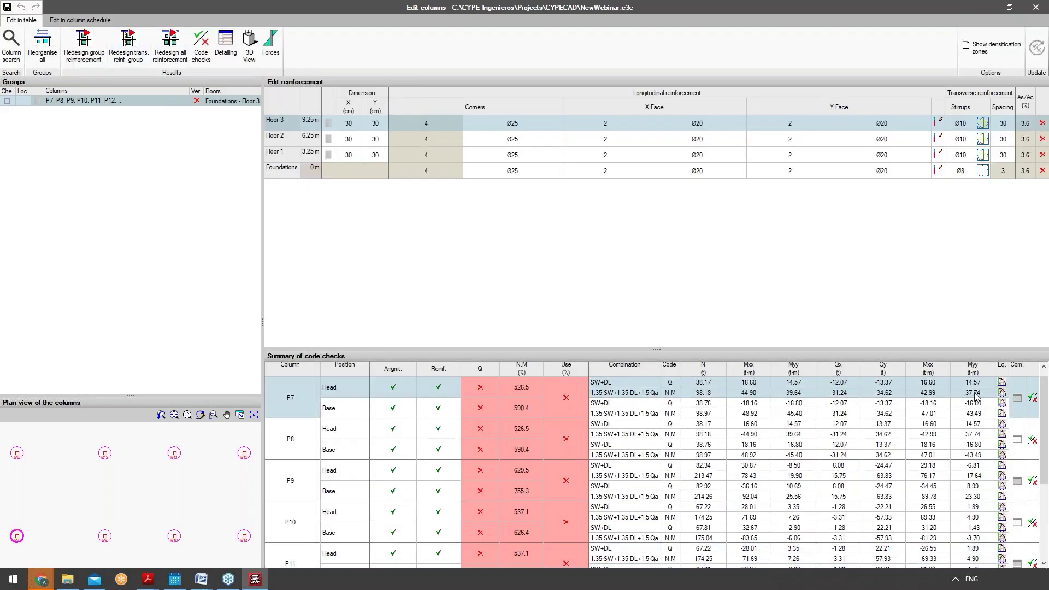
click(1017, 399)
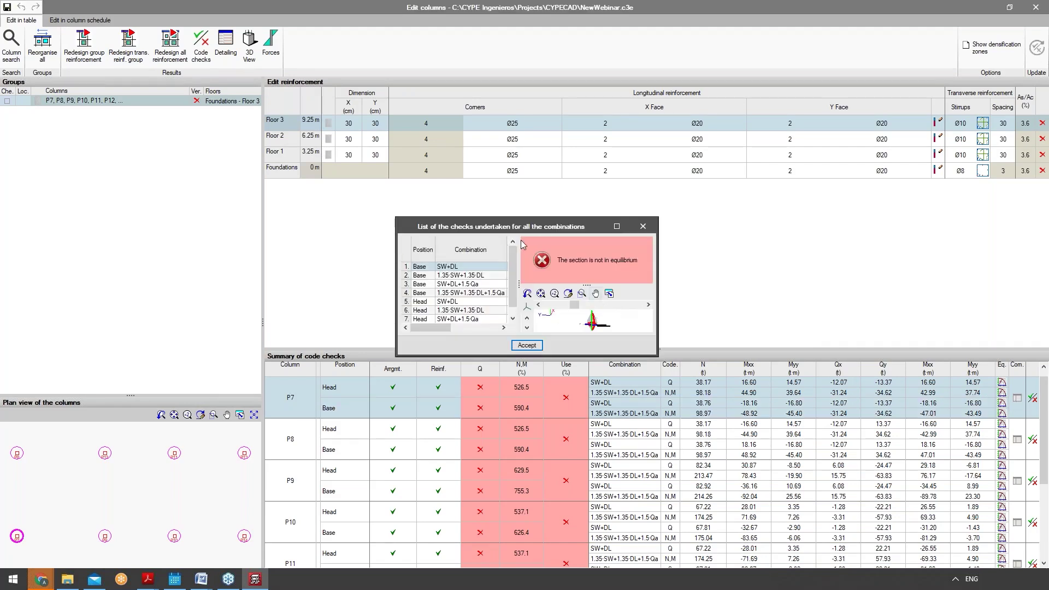
double_click(546, 226)
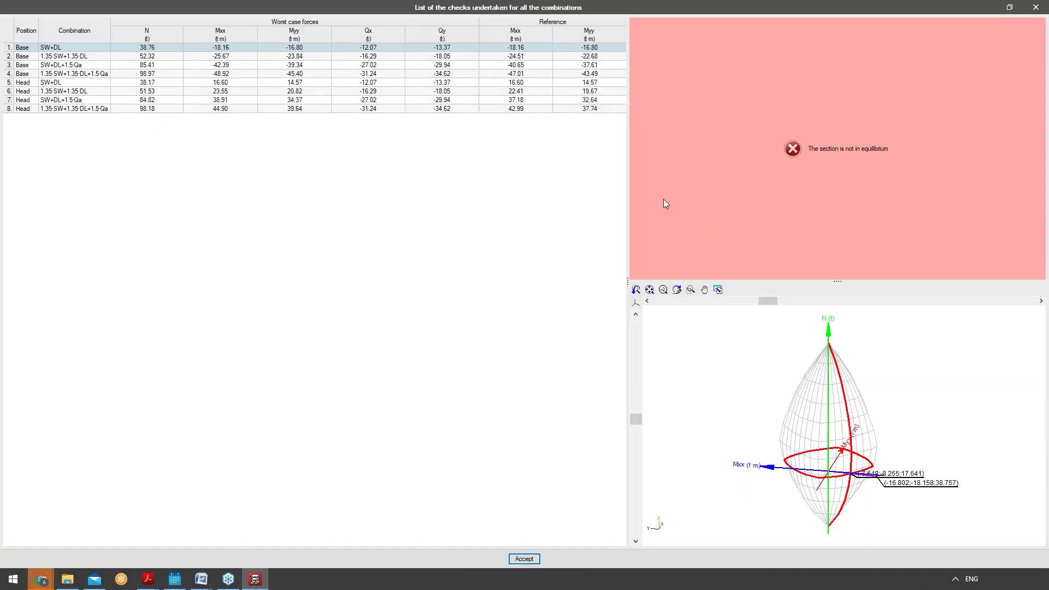
click(81, 56)
click(83, 66)
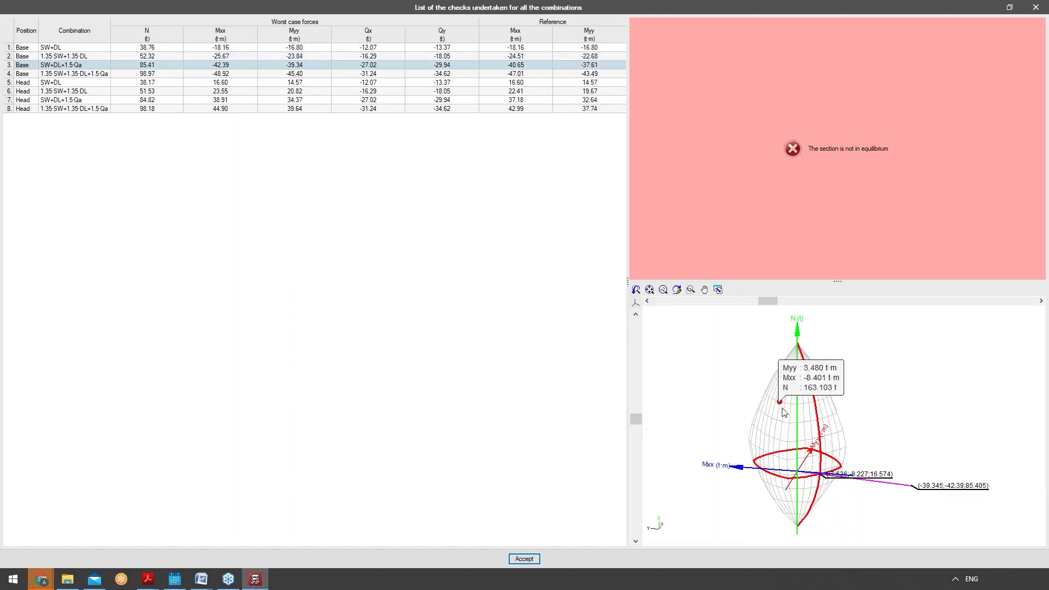
mouse_move(793, 388)
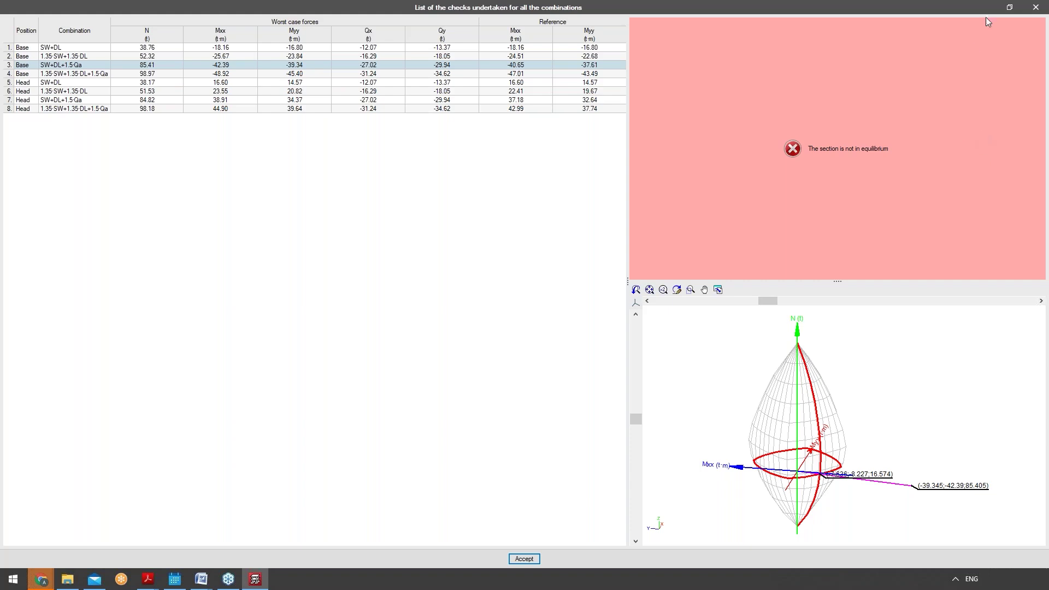
click(1035, 7)
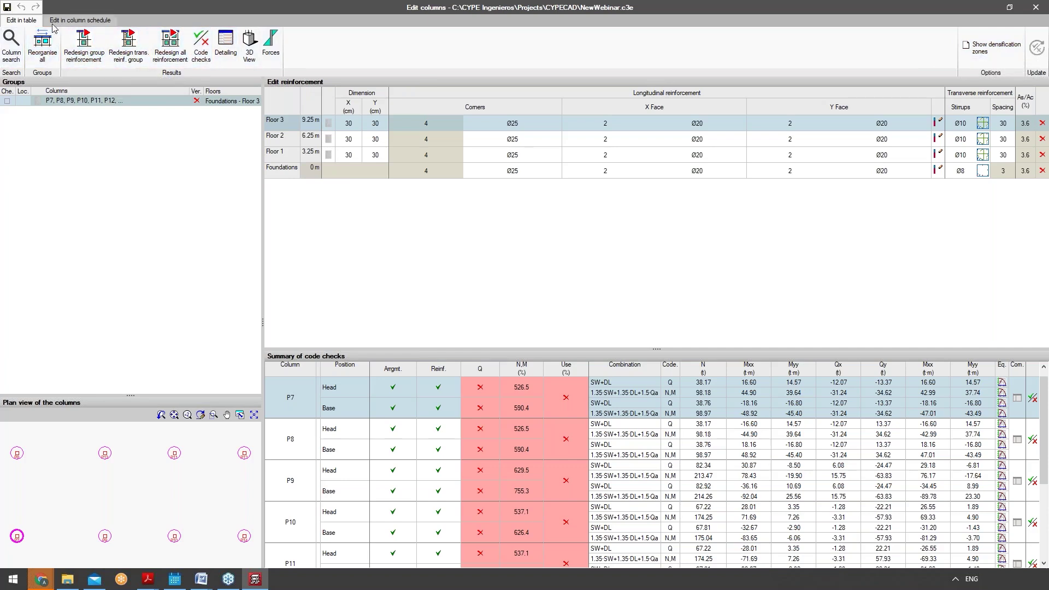
Close the column editor and open beam editing for Frame 2 on Floor 2, the beam line from P8 to P13.
click(1036, 6)
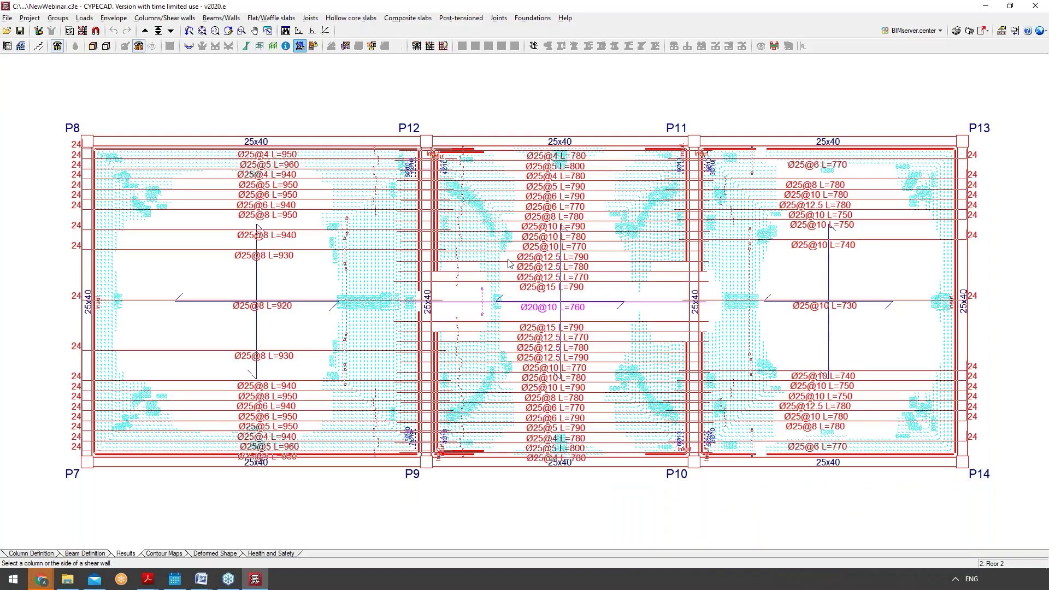
click(235, 18)
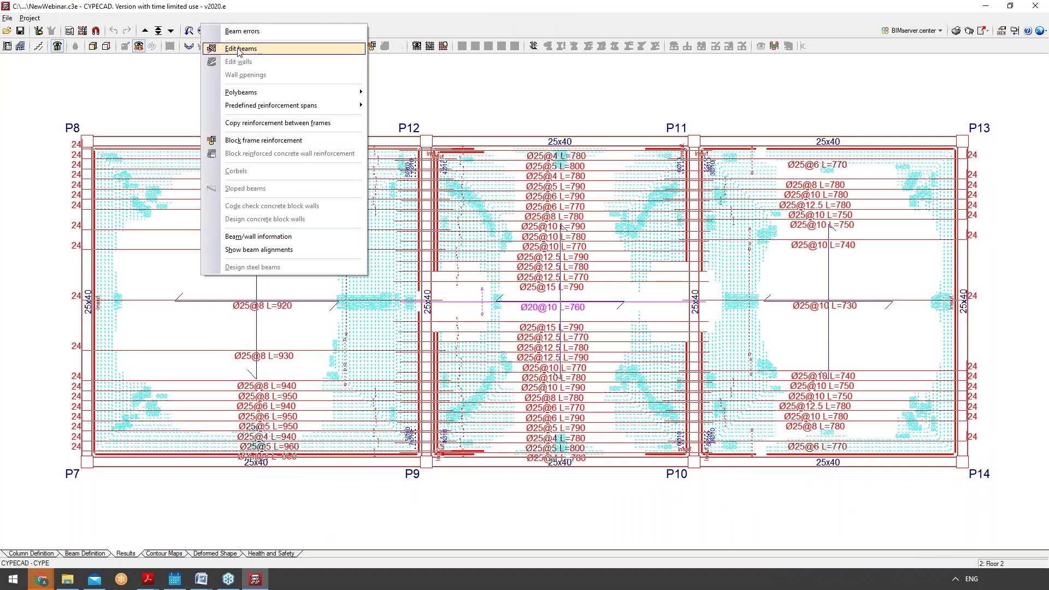
click(238, 49)
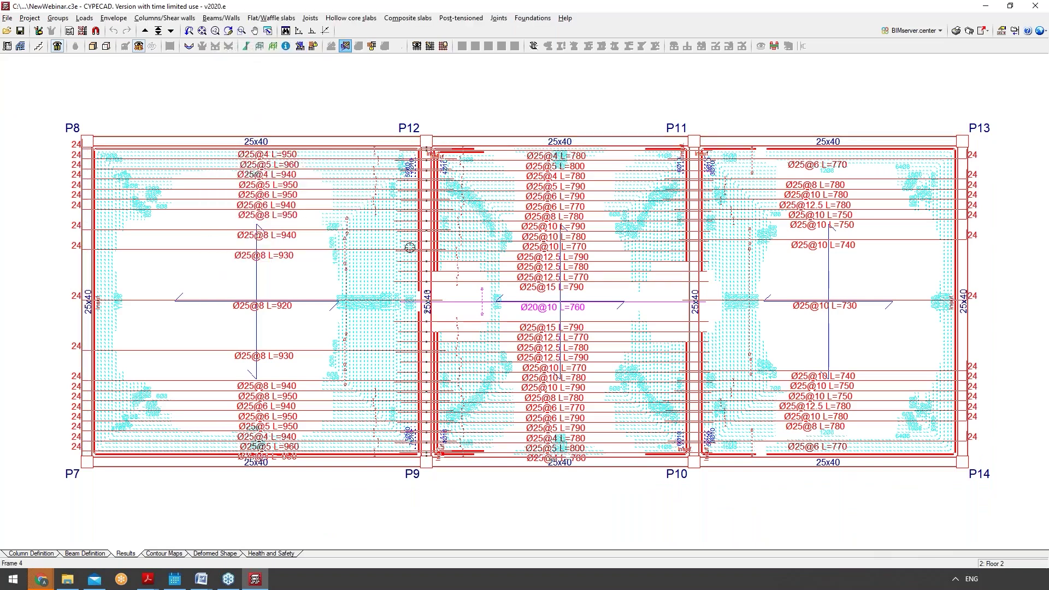
click(488, 137)
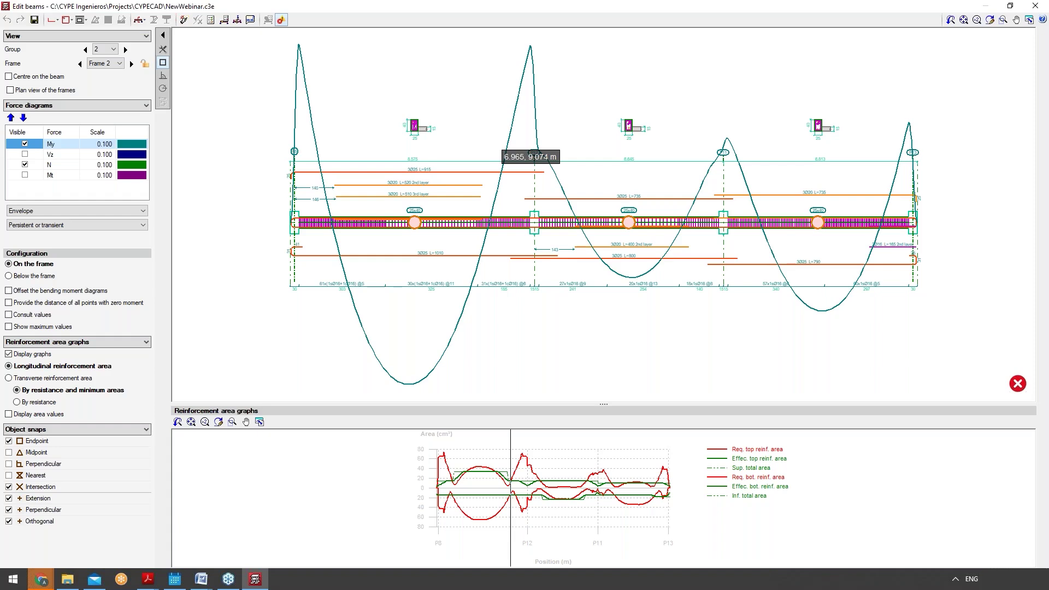
Display the deflection settings for Frame 2 and toggle the display of incidents.
click(210, 20)
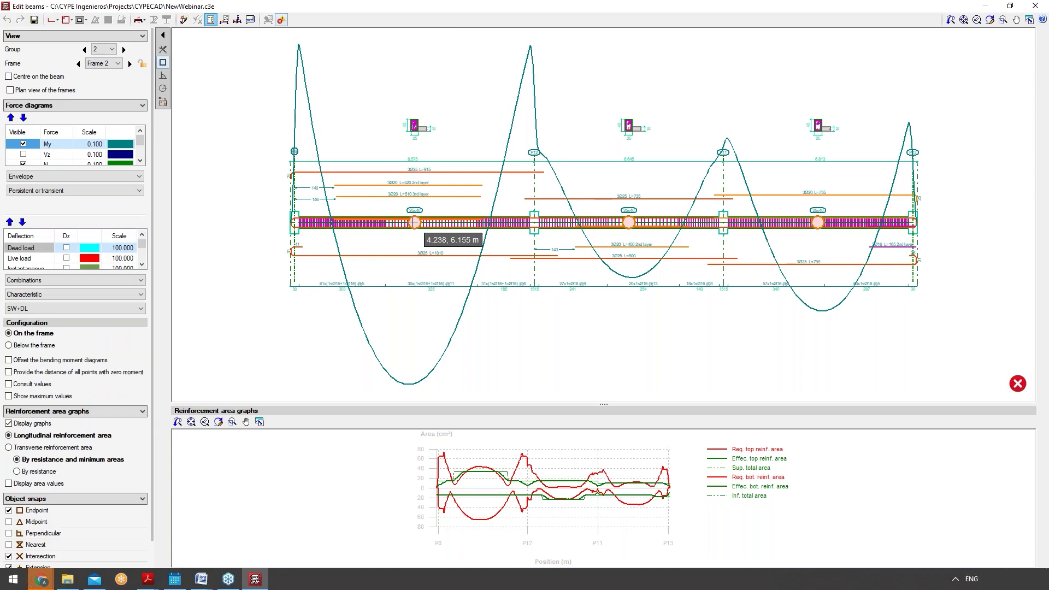
mouse_move(415, 222)
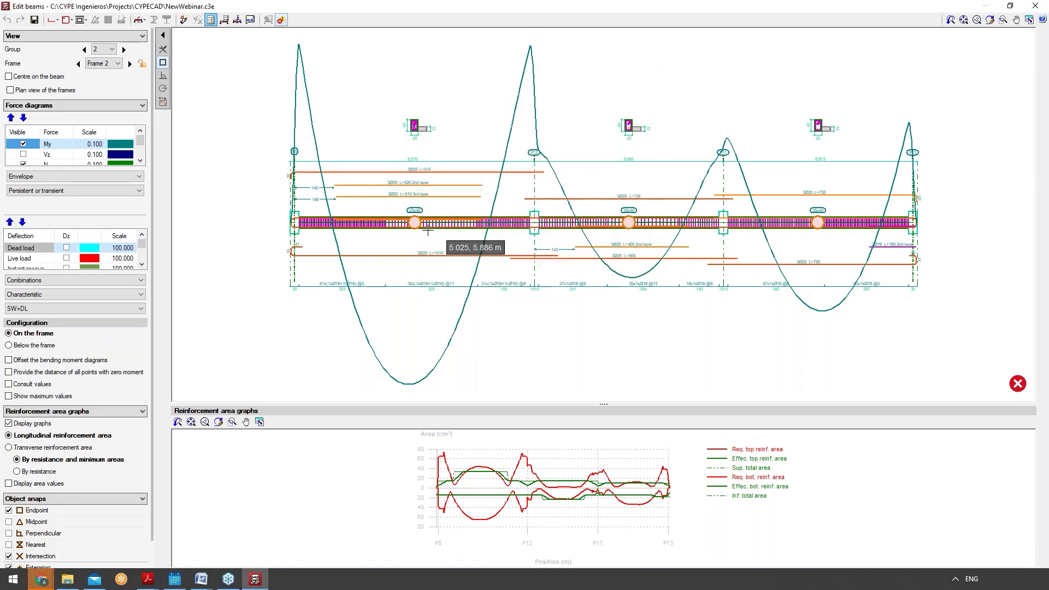
click(229, 21)
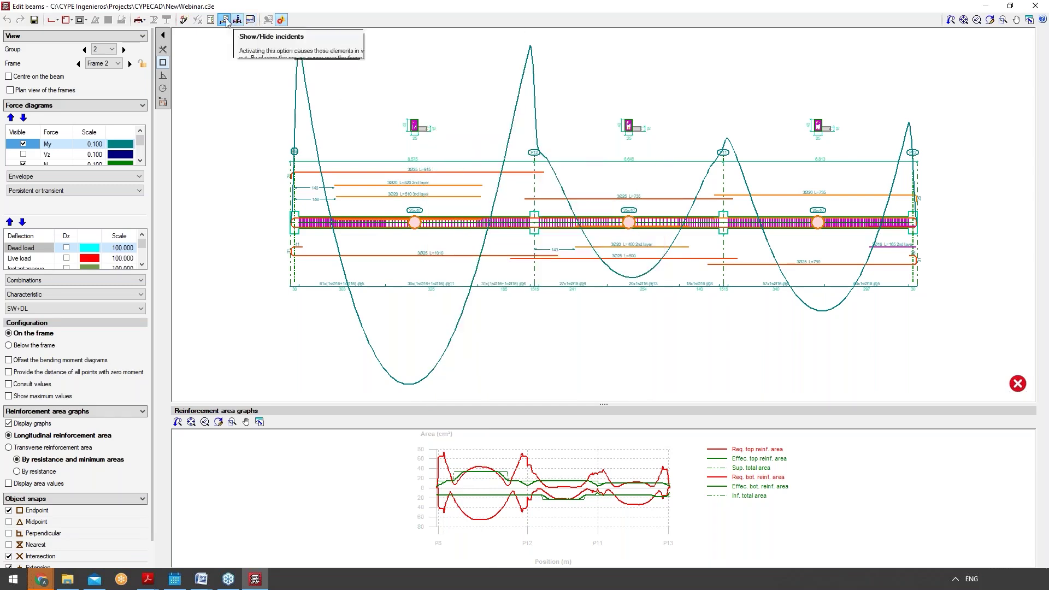
Open the longitudinal reinforcement editing tools for the beam, look through them, and close them.
click(52, 20)
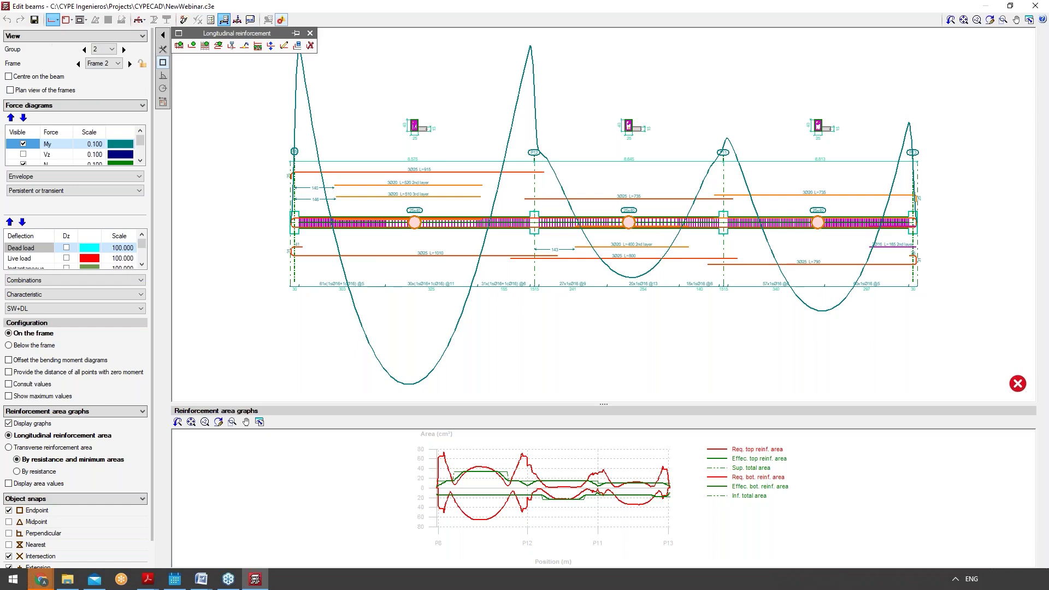
click(69, 22)
click(71, 22)
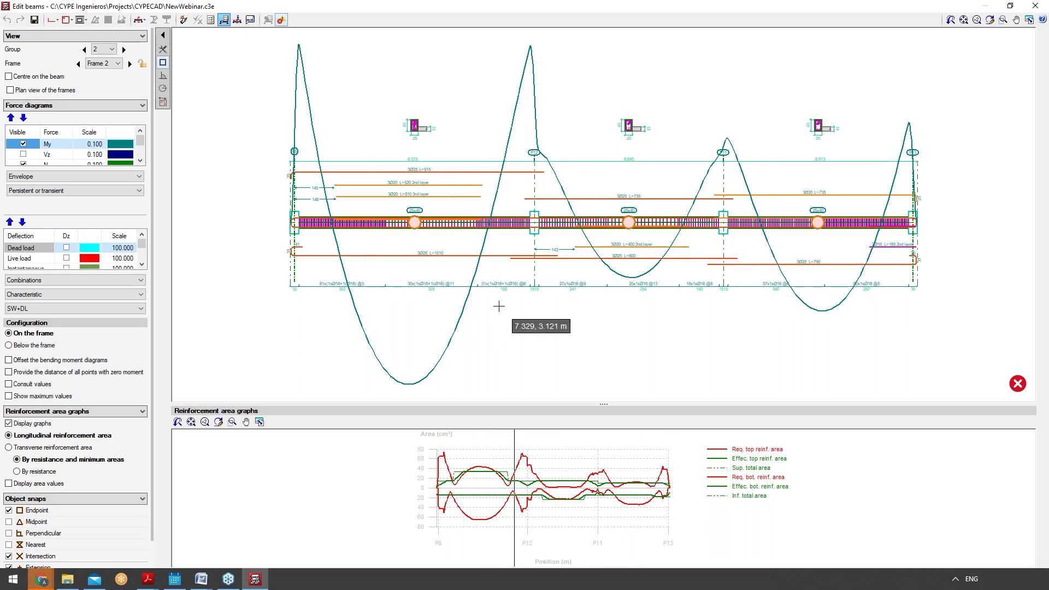
Review Frame 2's available deflection types, limit-state options such as Characteristic, and the SW+DL and SW+DL + Qa combinations.
click(110, 281)
click(111, 282)
scroll(46, 263, down, 2)
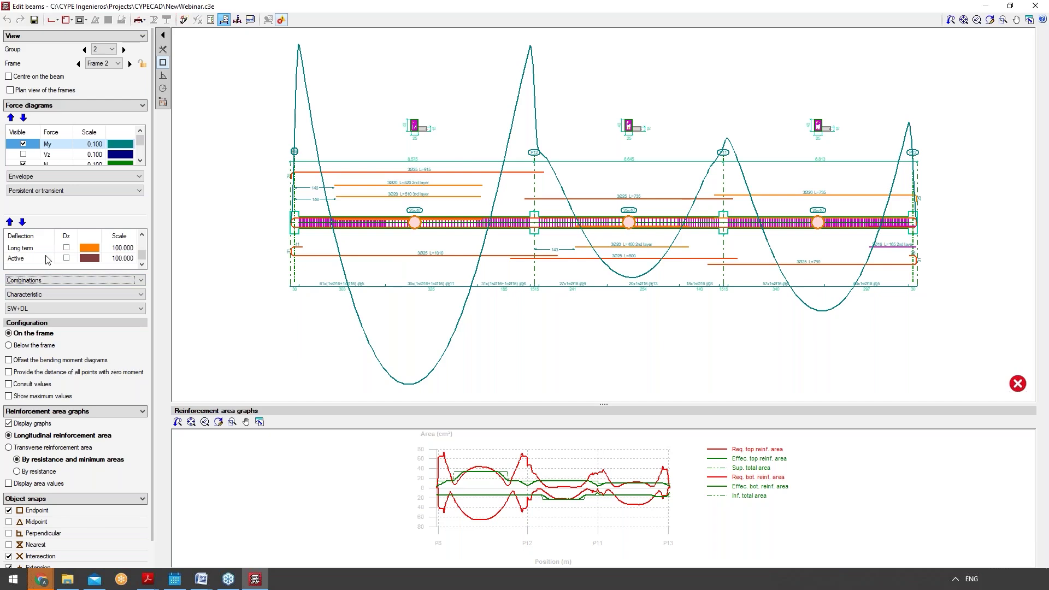
scroll(49, 258, up, 2)
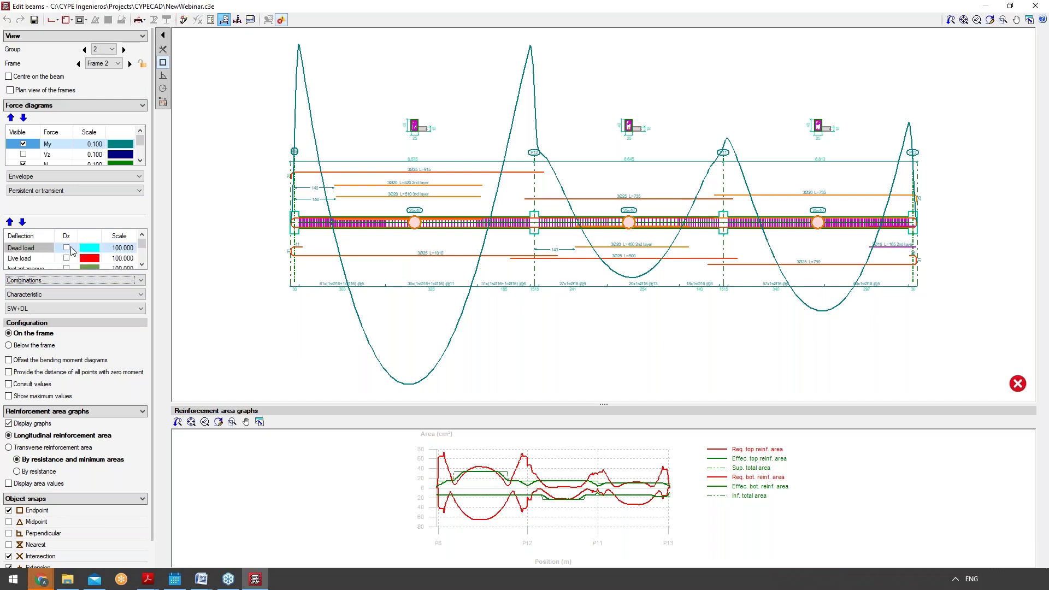
scroll(71, 251, down, 2)
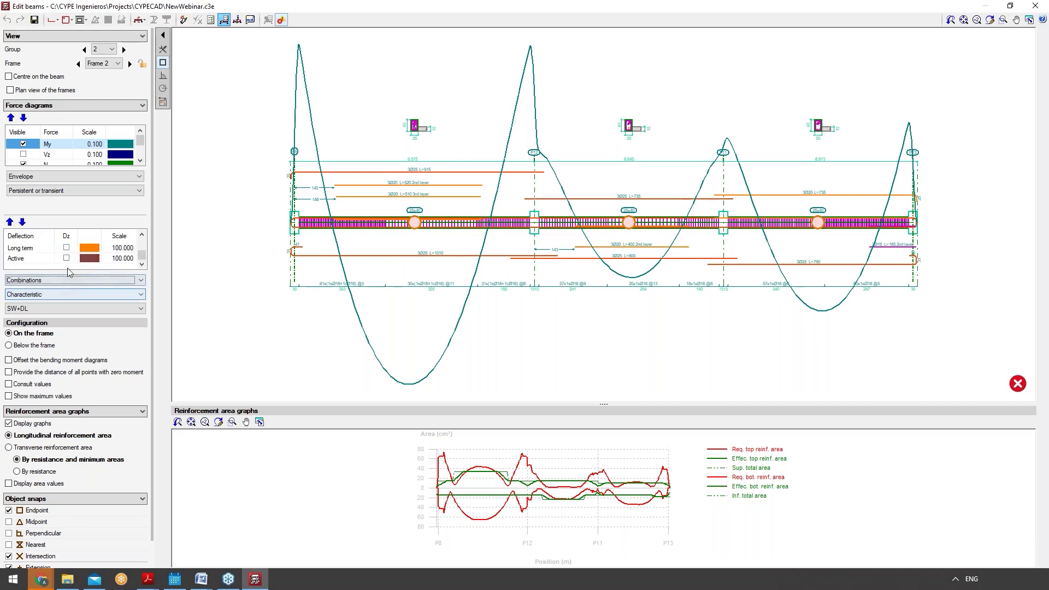
click(59, 294)
click(59, 293)
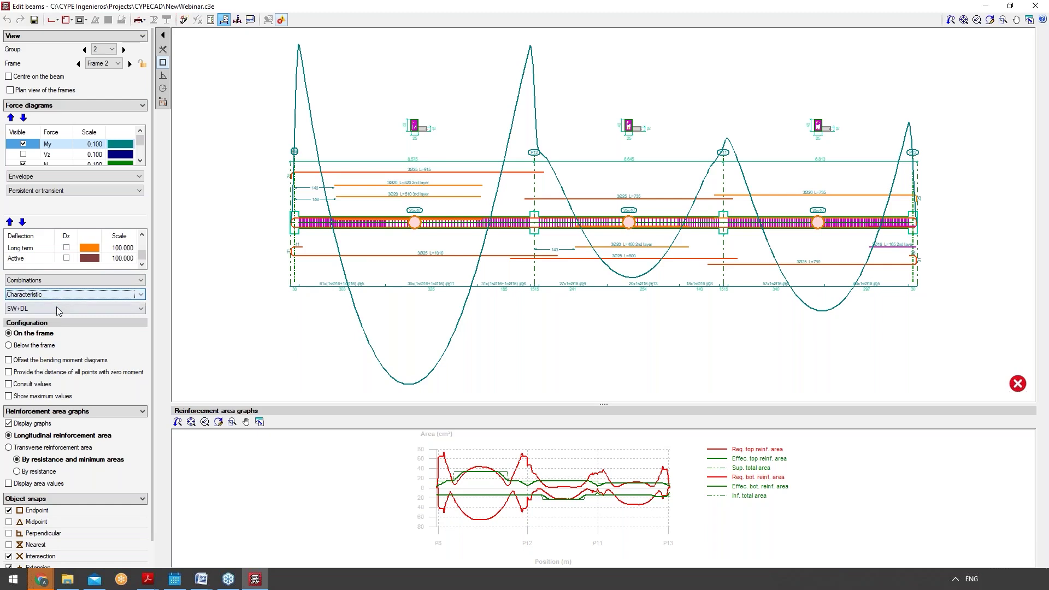
click(62, 294)
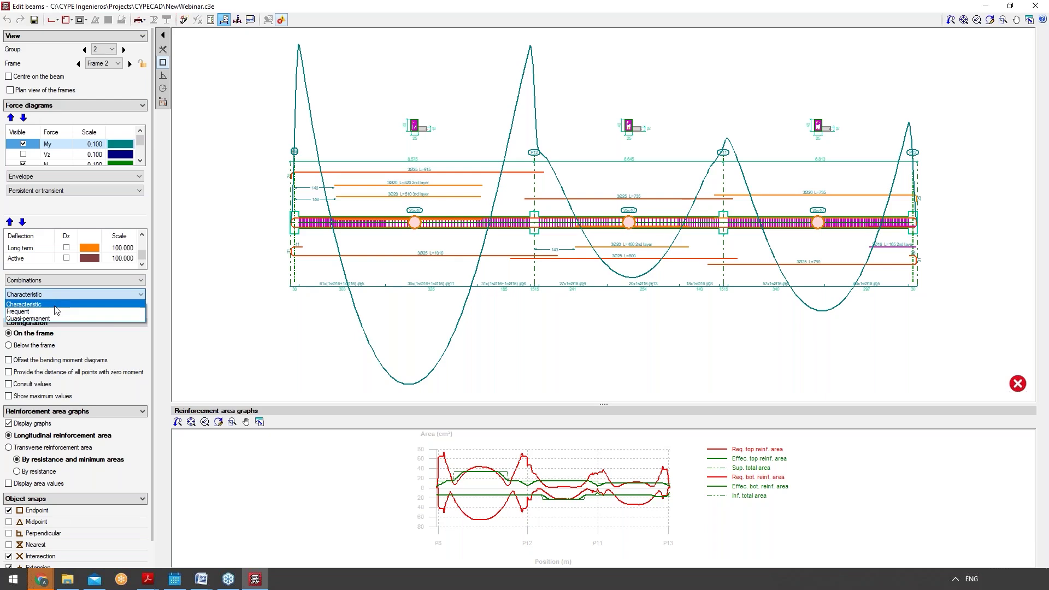
click(57, 304)
click(56, 308)
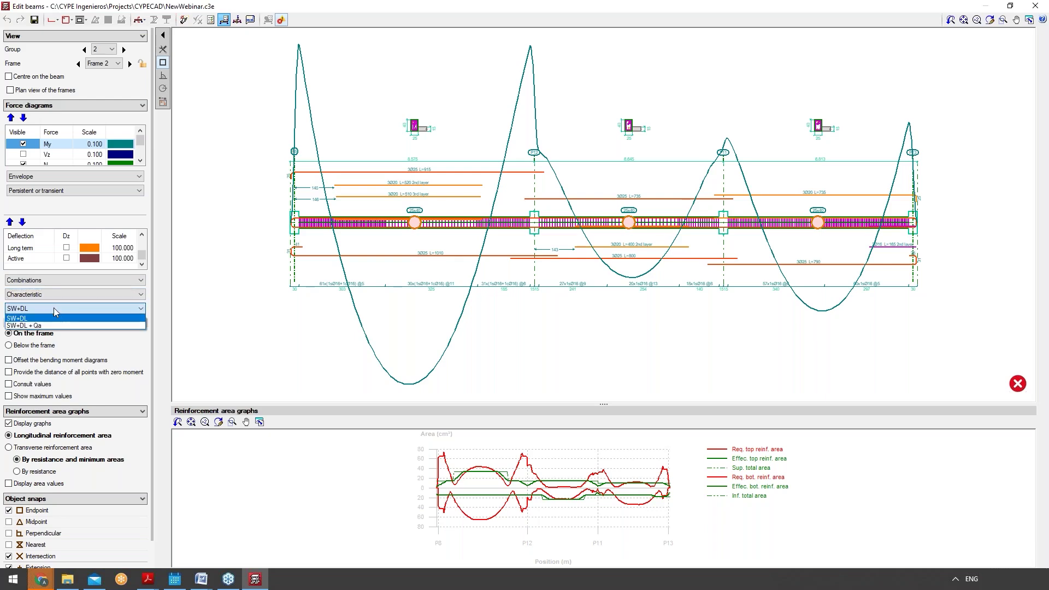
click(53, 310)
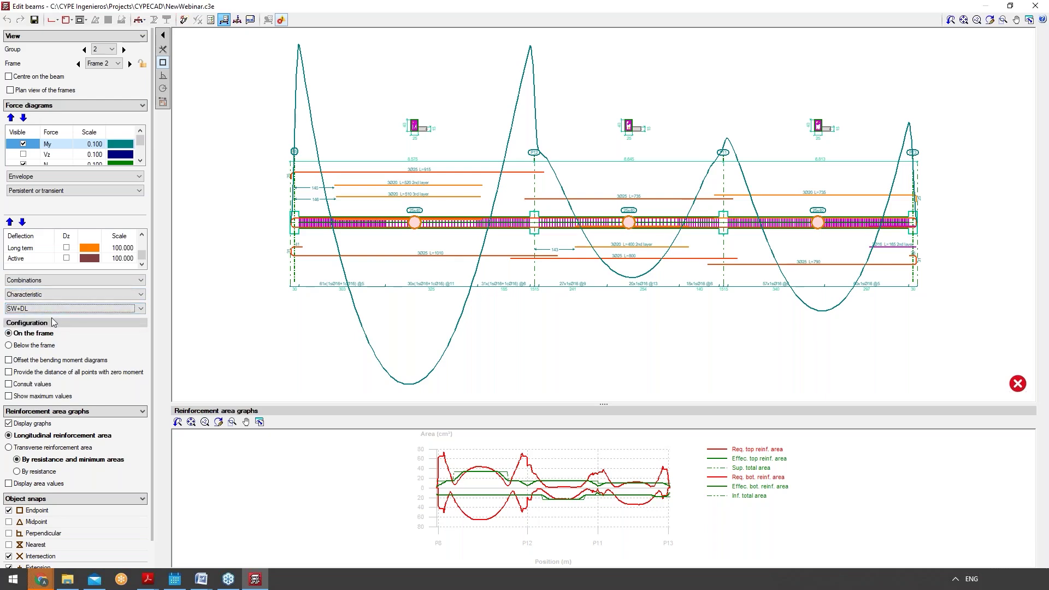
Show the distances of all zero-moment points on the bending moment diagram of Frame 2.
scroll(8, 323, down, 2)
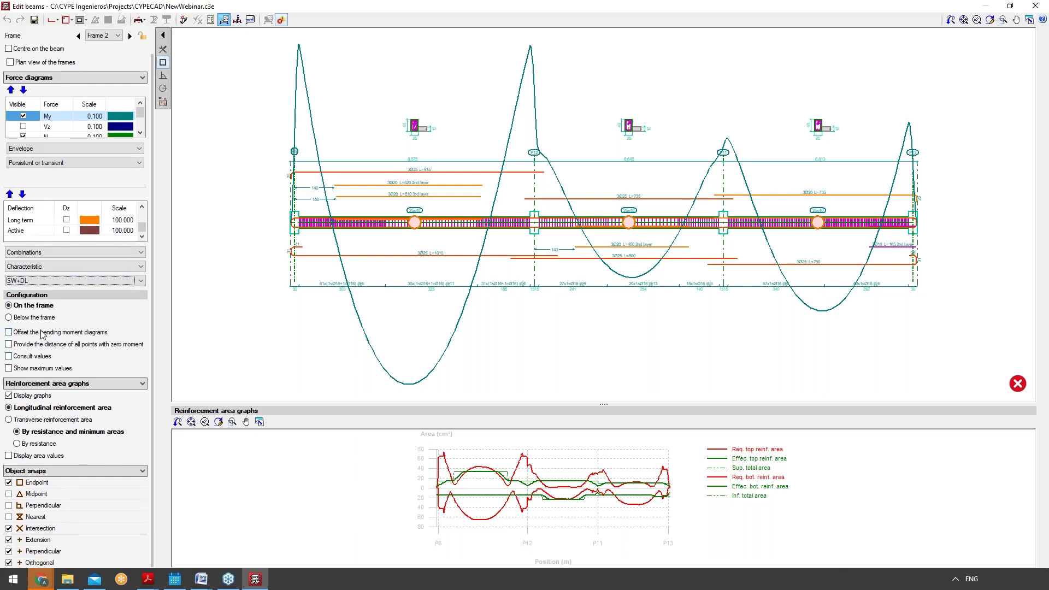
click(73, 344)
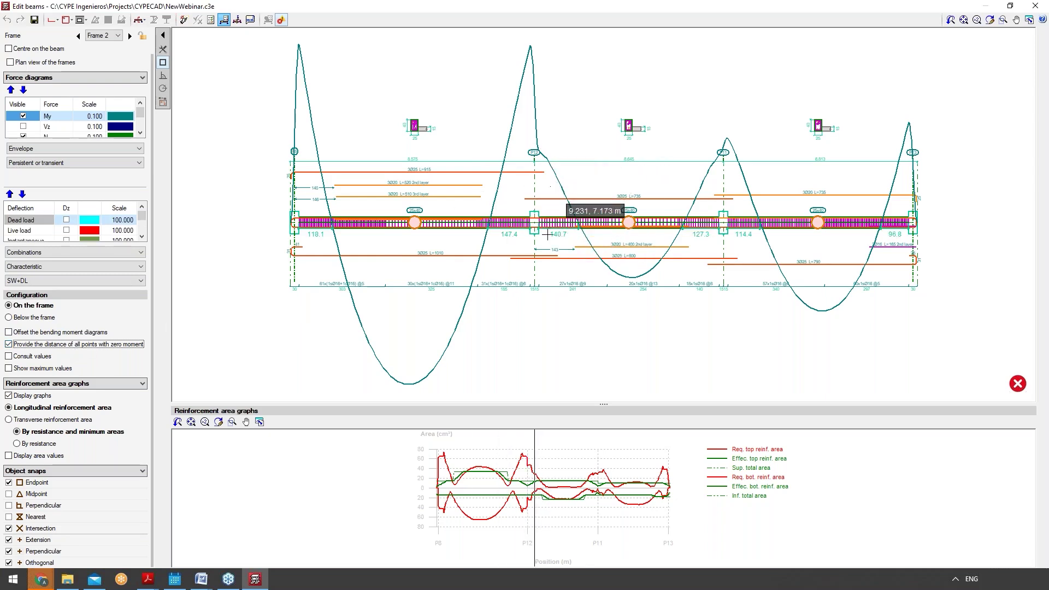
Consult the deflections of Frame 2's first span, and its required and effective reinforcement areas.
click(222, 21)
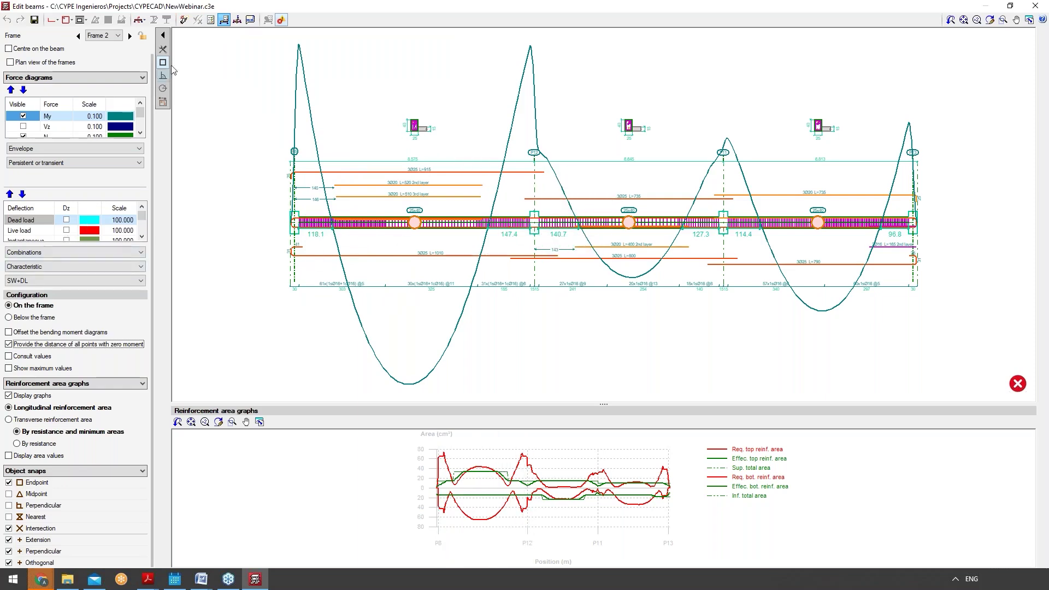
click(237, 20)
mouse_move(414, 221)
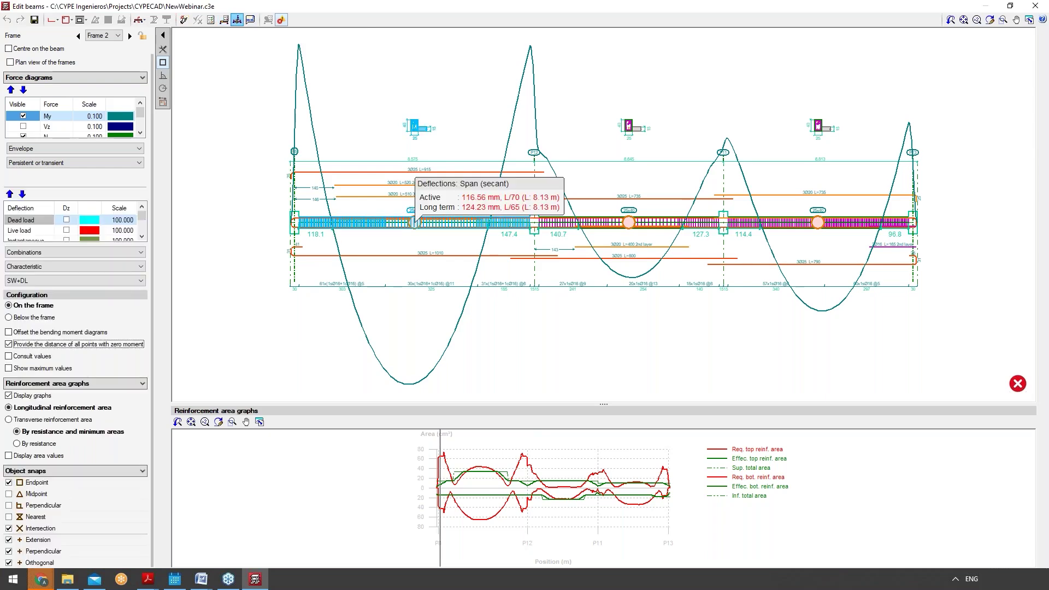
right_click(332, 219)
click(249, 22)
mouse_move(340, 219)
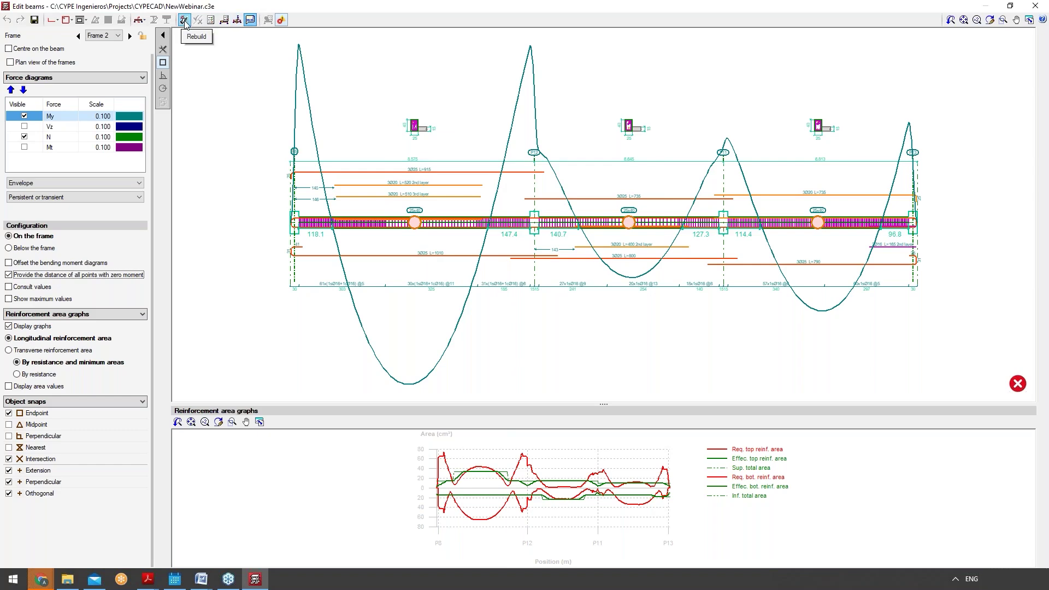
Browse through Frames 1 to 3 and inspect the required and effective reinforcement areas of Frame 3's beam.
click(129, 36)
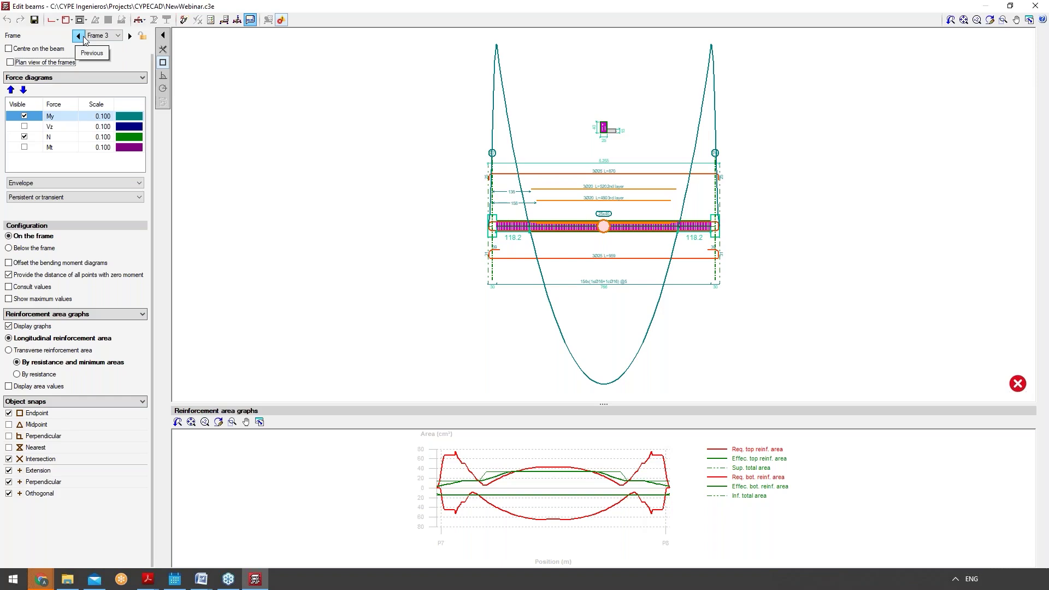
click(78, 36)
click(78, 36)
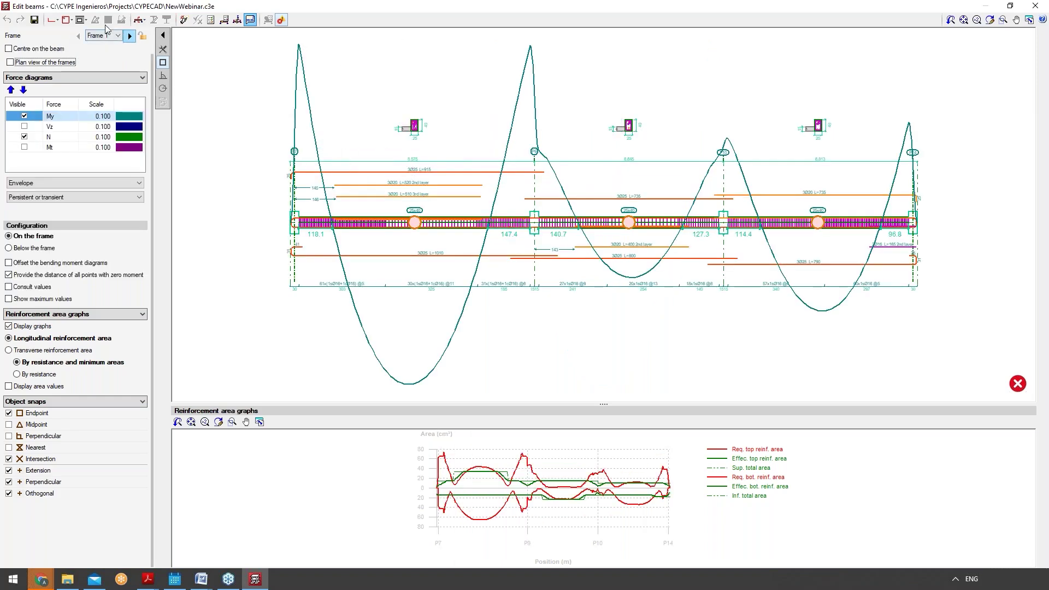
click(130, 37)
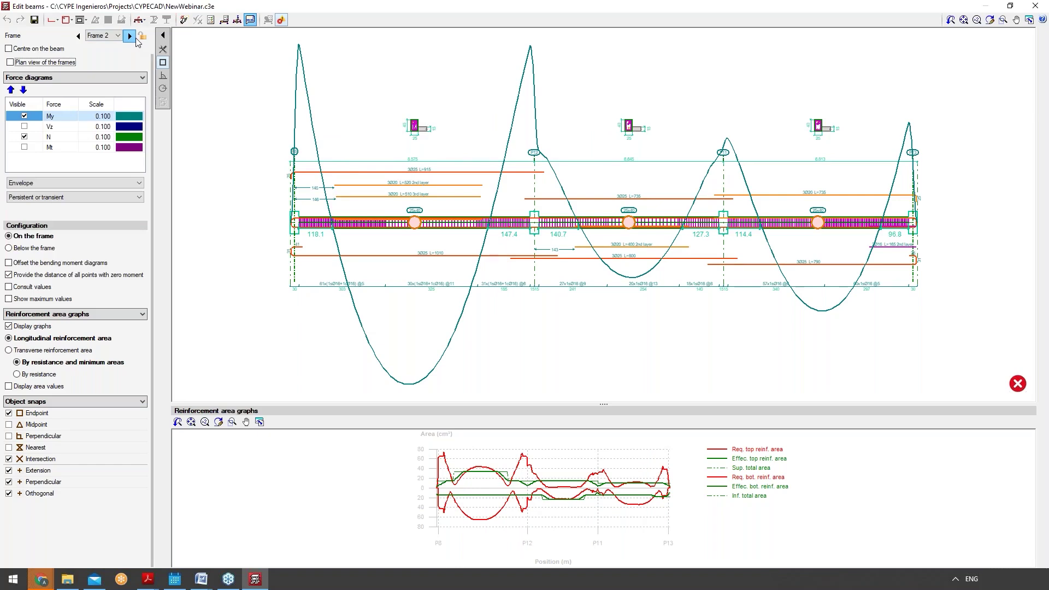
click(130, 37)
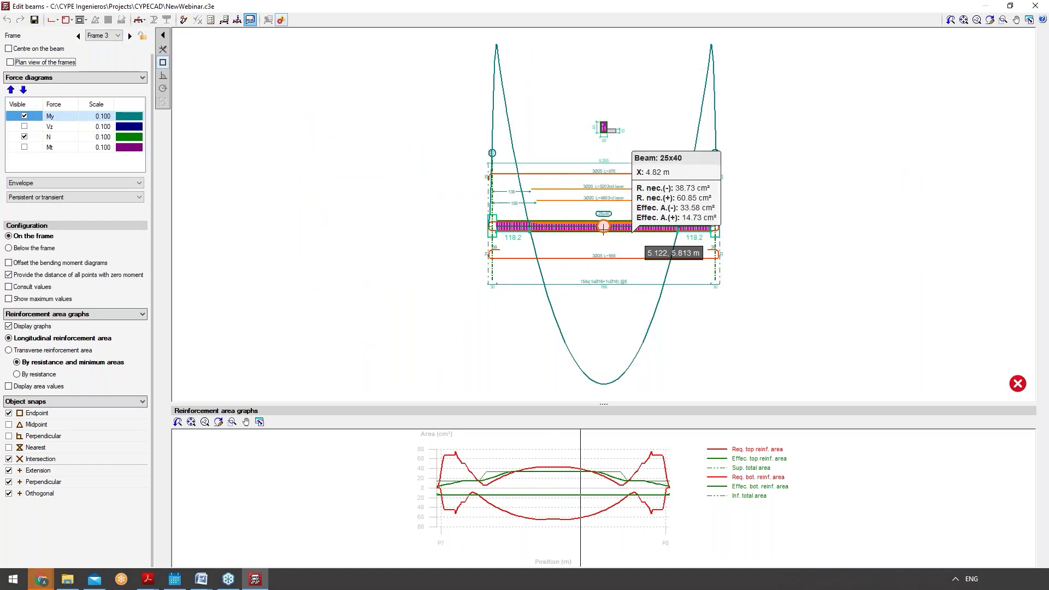
mouse_move(605, 225)
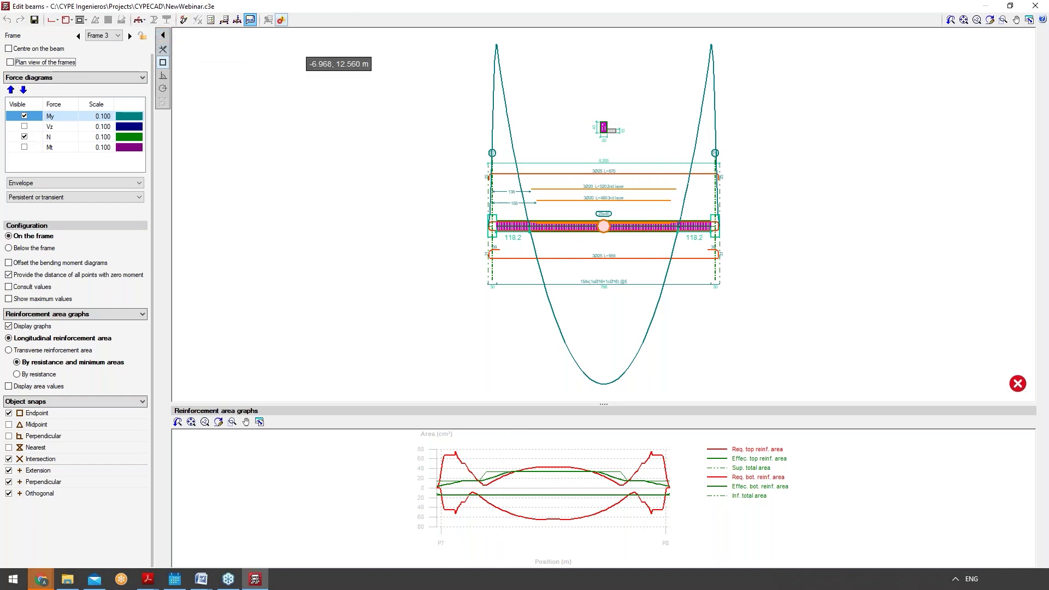
Rebuild Frame 3 and accept the reinforcement design warning.
click(184, 19)
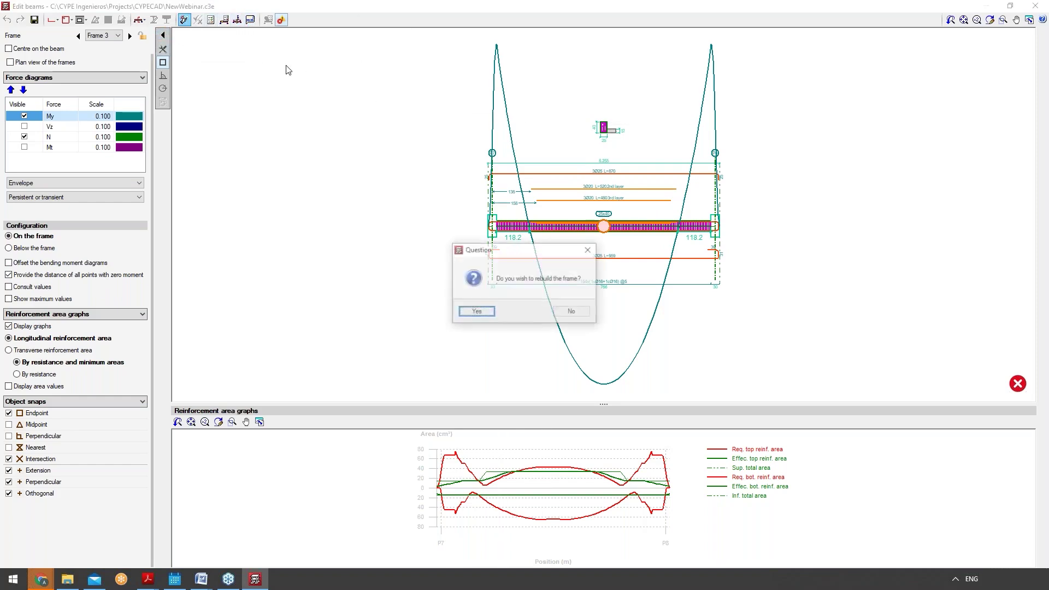
click(488, 315)
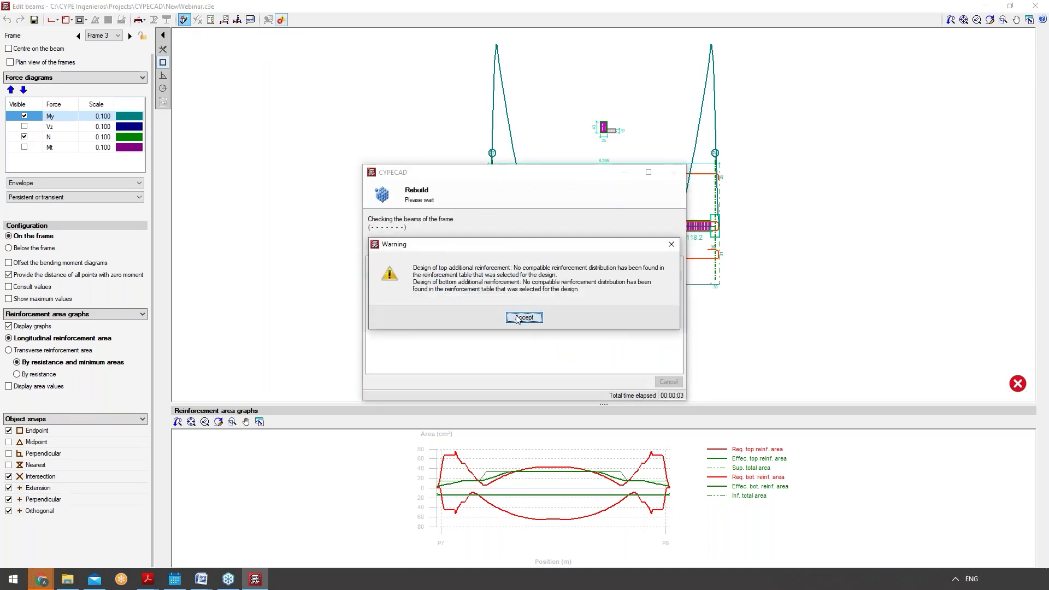
click(522, 317)
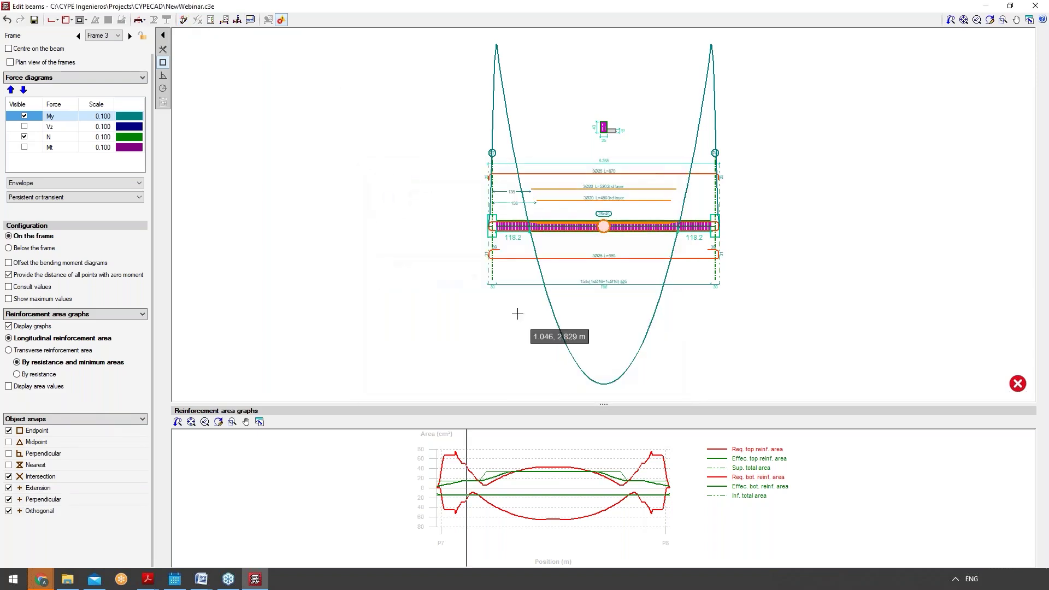
Enable Consult values and Show maximum values for Frame 3's force diagrams, and close the beam editor.
click(37, 288)
click(42, 299)
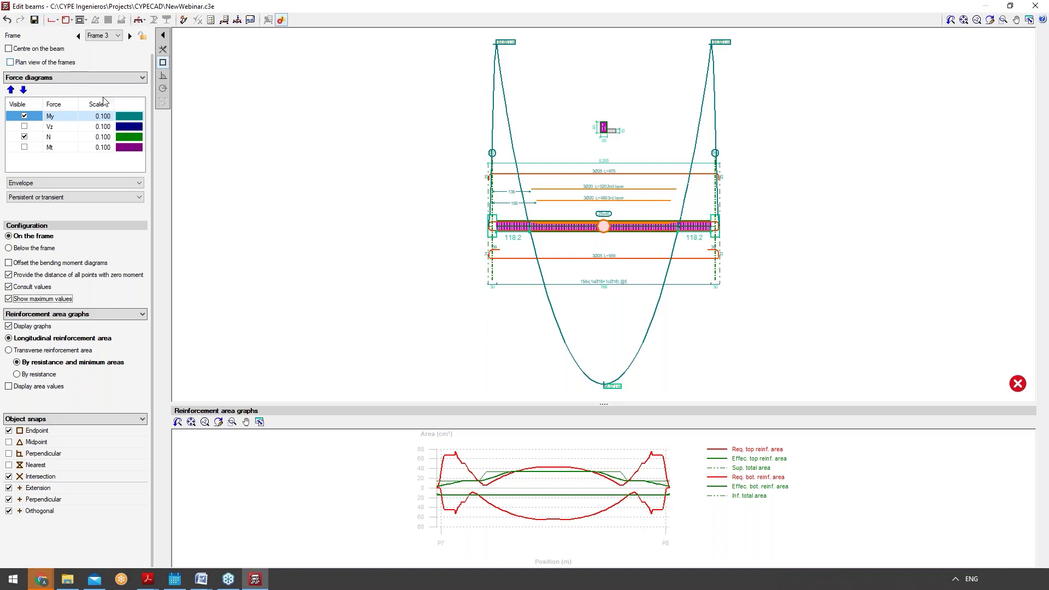
click(1035, 5)
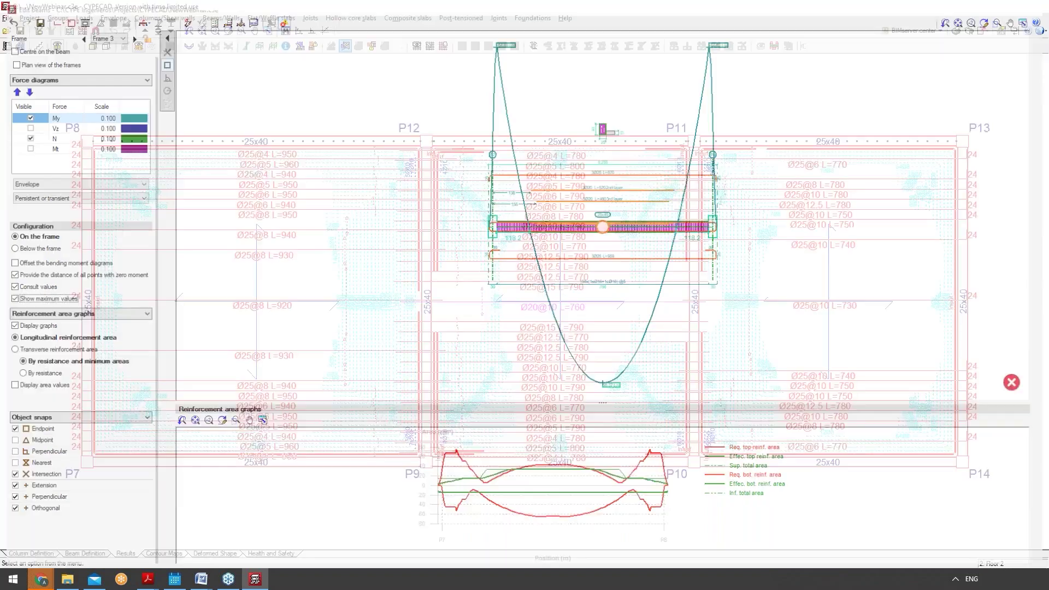